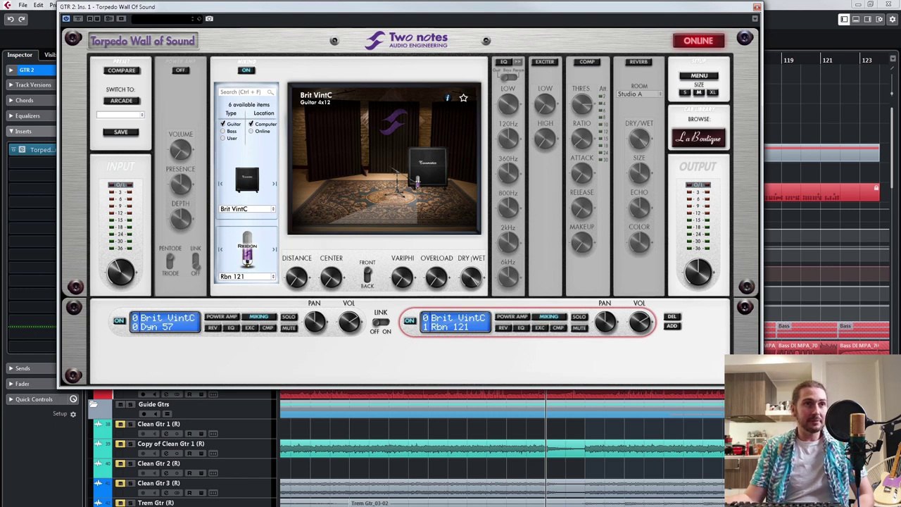
Try the reverb on the Rbn 121 channel with the Custom and Studio A rooms, and switch it off again
left_click(165, 323)
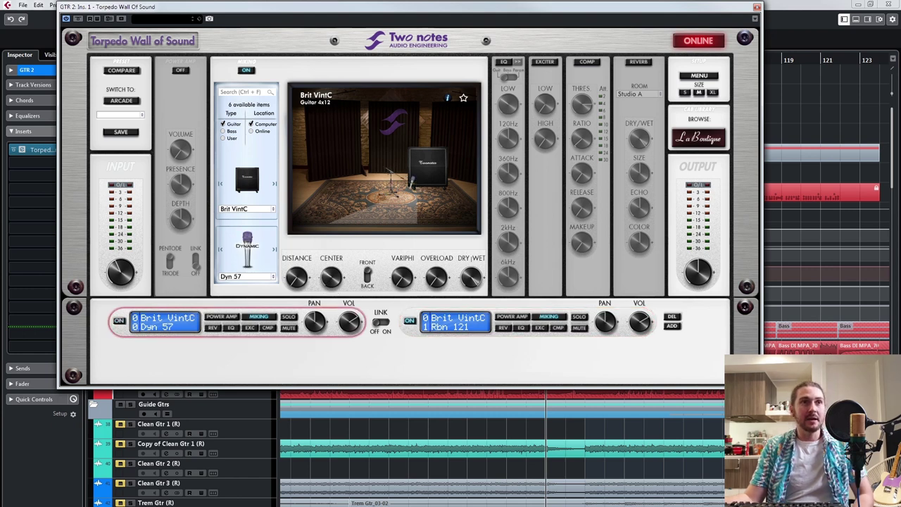
left_click(454, 322)
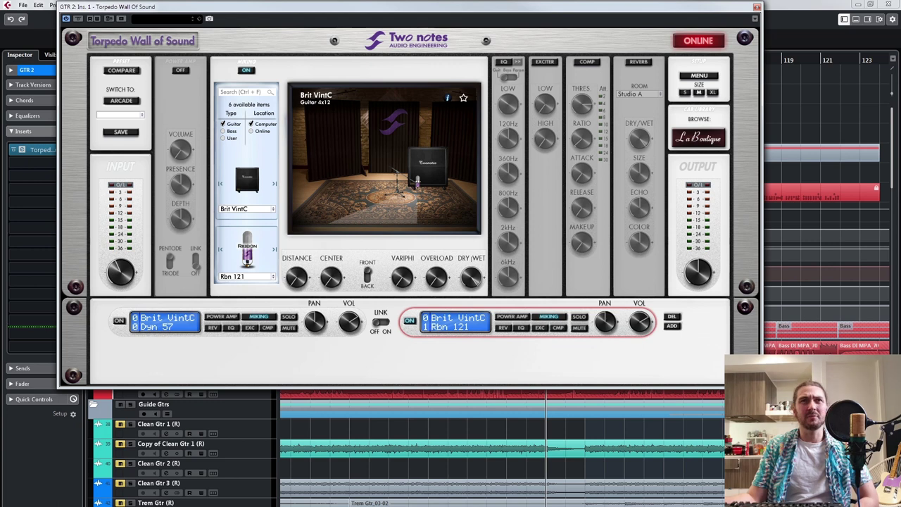
left_click(639, 62)
left_click(639, 94)
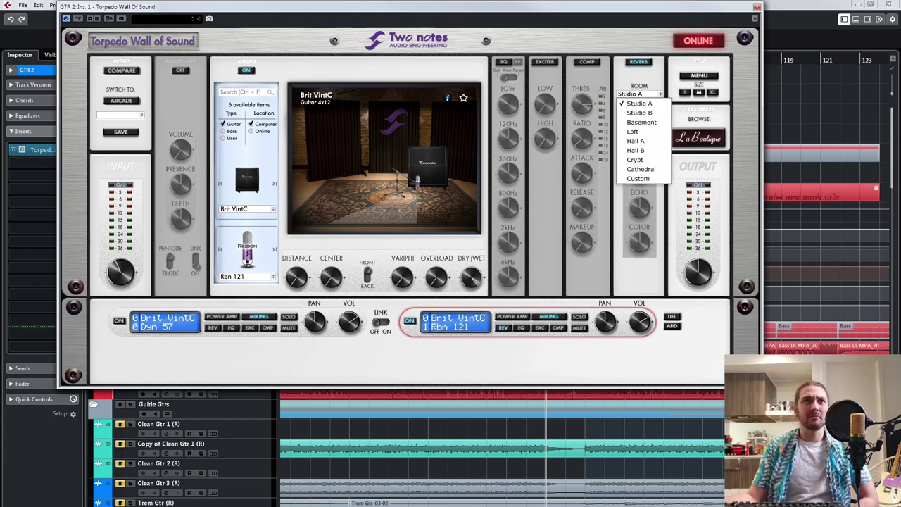
left_click(638, 178)
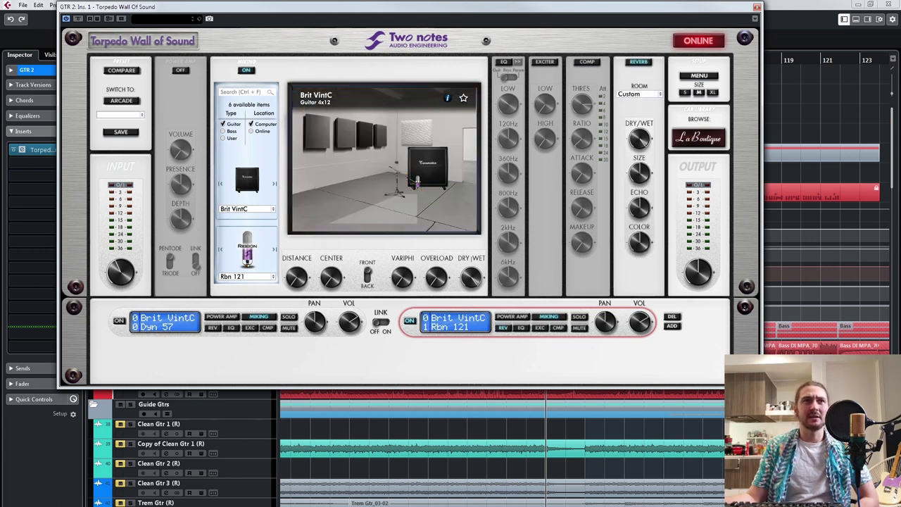
left_click(639, 93)
left_click(639, 104)
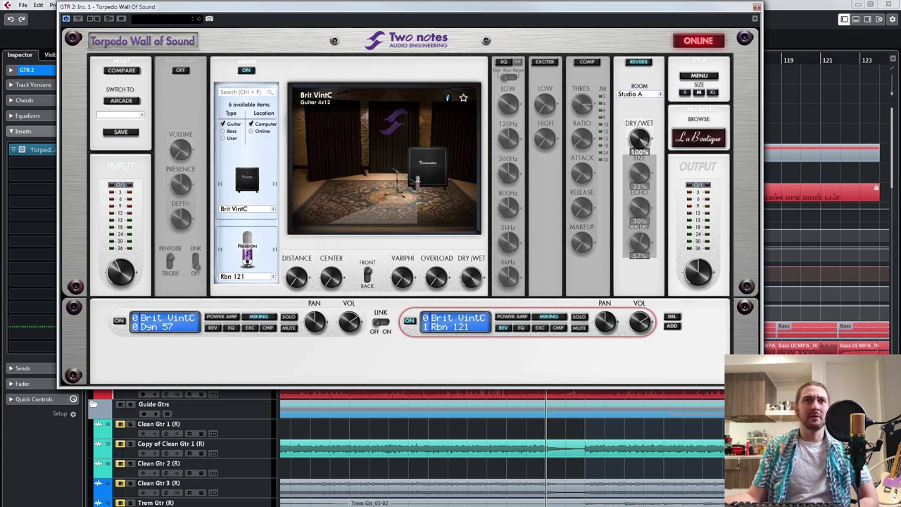
left_click(639, 94)
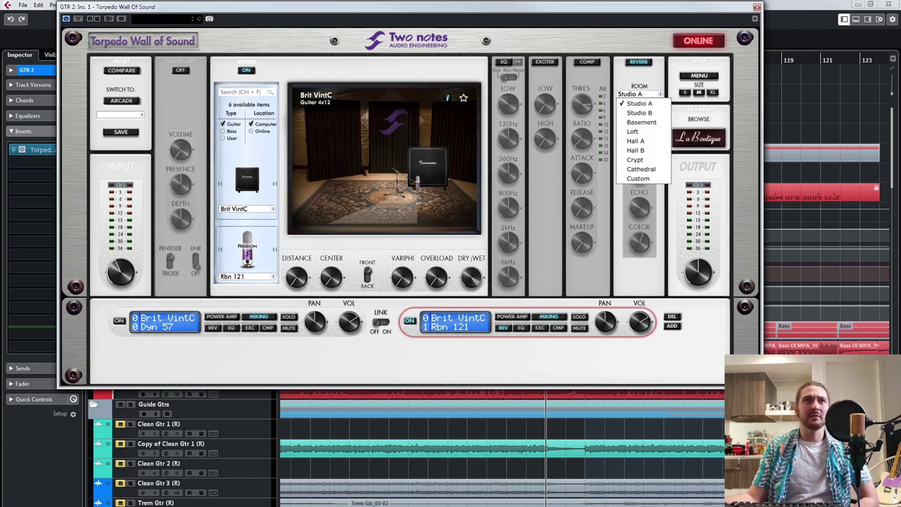
key("Escape")
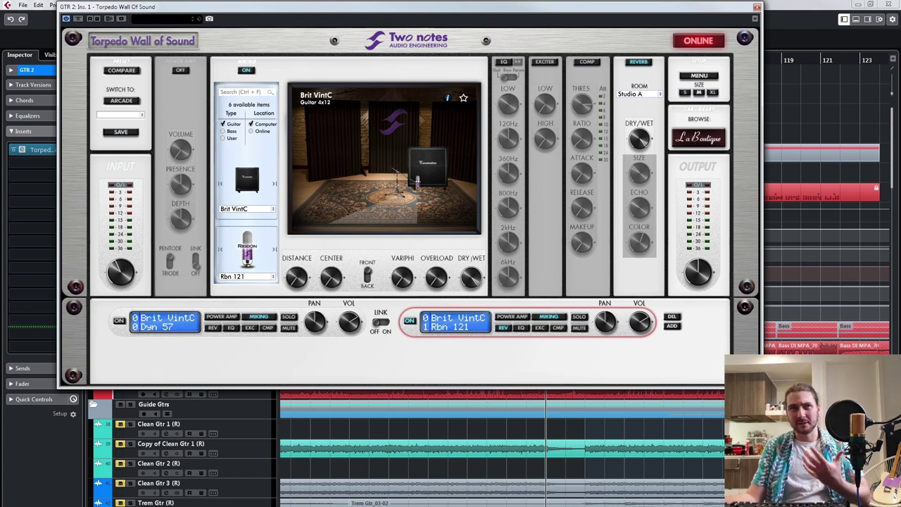
left_click(638, 62)
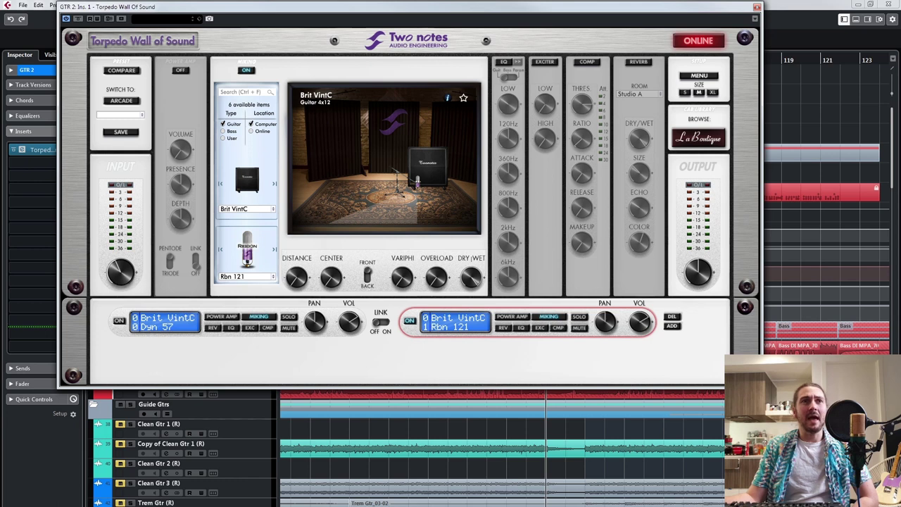
Examine the output level and the distance and centre settings of the Rbn 121 microphone
mouse_move(698, 272)
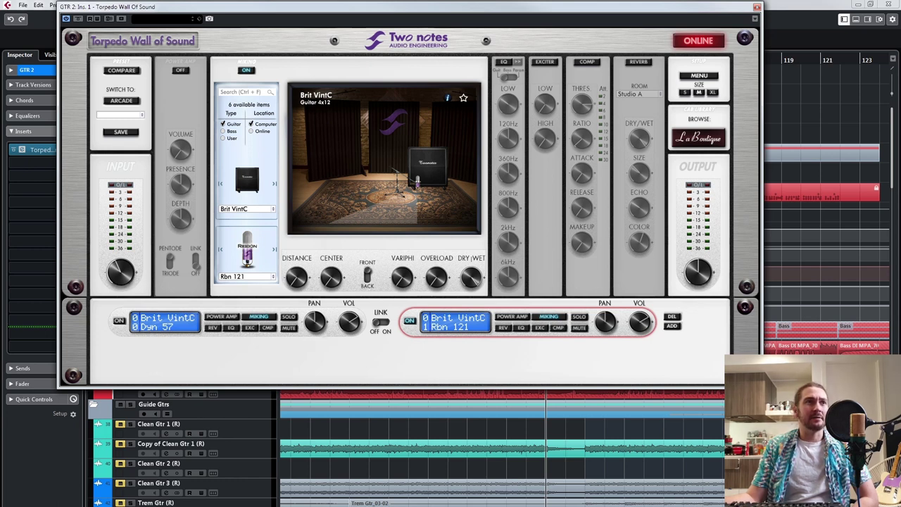
mouse_move(331, 277)
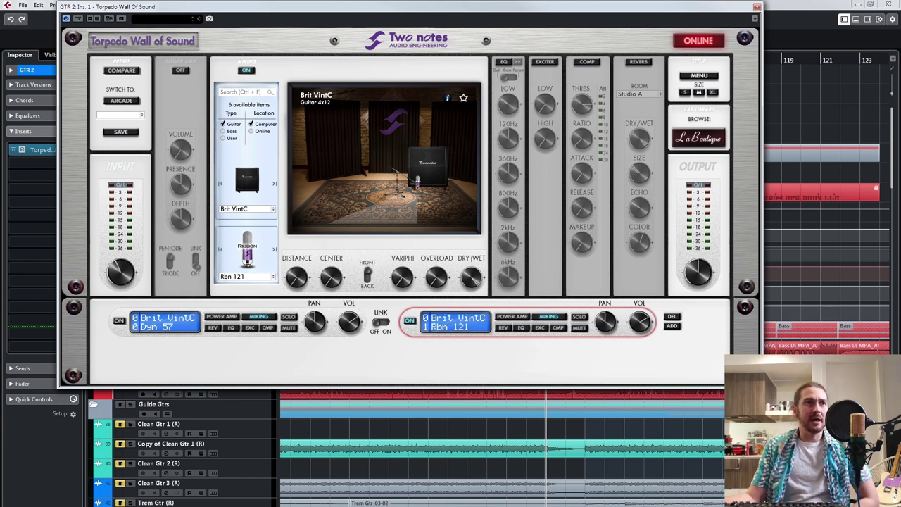
mouse_move(296, 276)
mouse_move(297, 277)
left_mouse_down()
mouse_move(297, 214)
mouse_move(297, 278)
left_mouse_up()
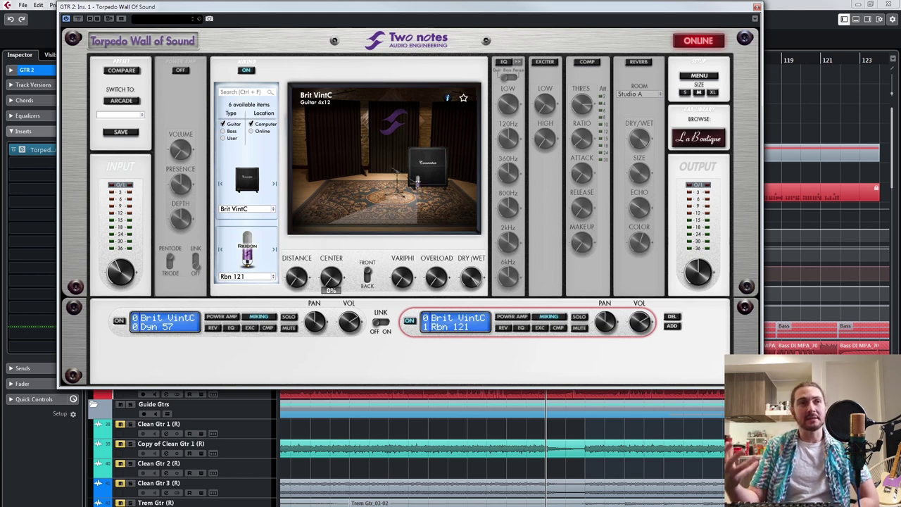
mouse_move(296, 277)
left_mouse_down()
mouse_move(297, 242)
mouse_move(297, 273)
left_mouse_up()
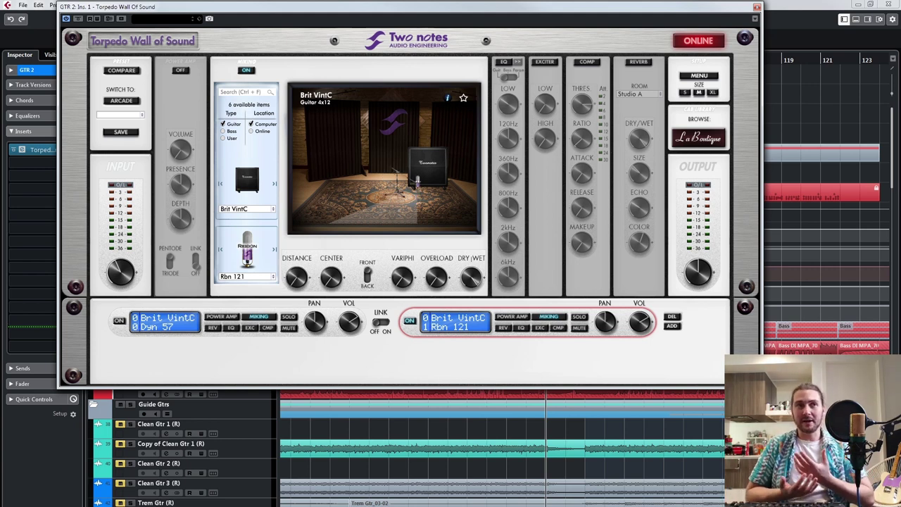
mouse_move(330, 276)
left_mouse_down()
mouse_move(331, 246)
mouse_move(330, 276)
left_mouse_up()
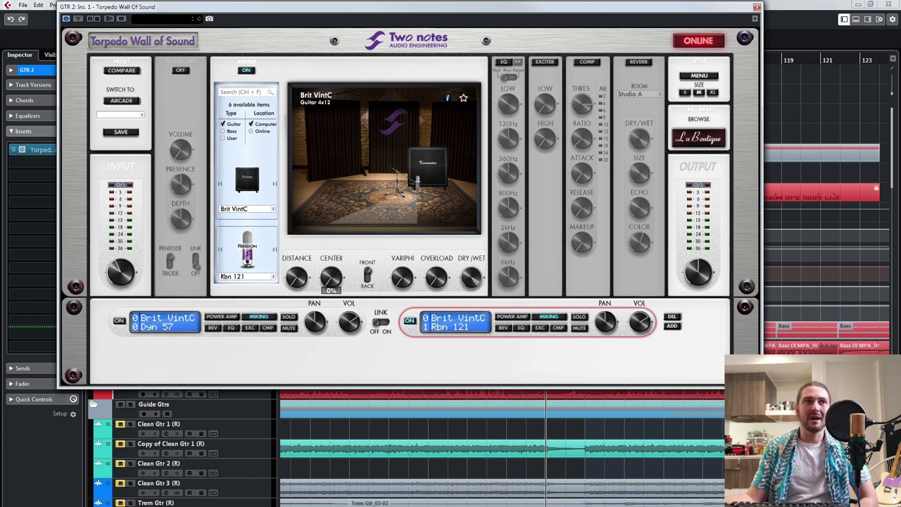
Adjust the centre position of the Dyn 57 microphone and enable the EQ on its channel
left_click(166, 322)
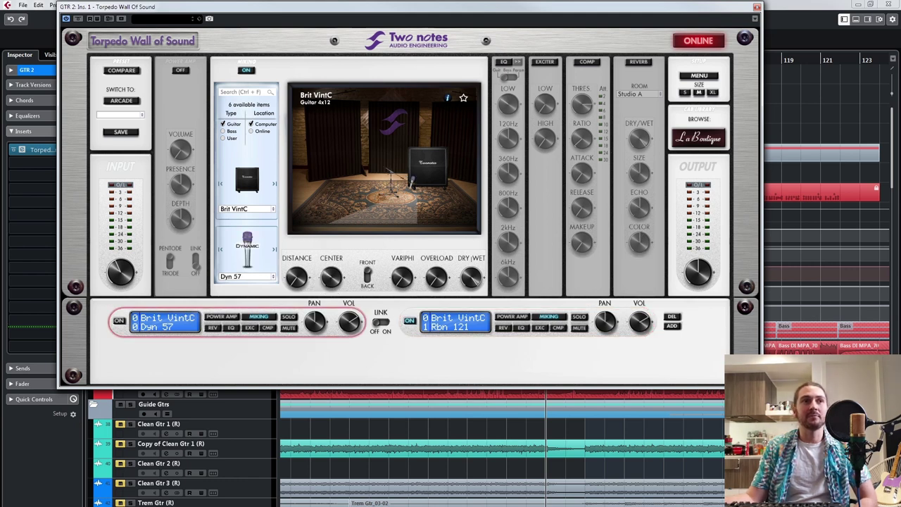
left_click_drag(331, 277, 331, 261)
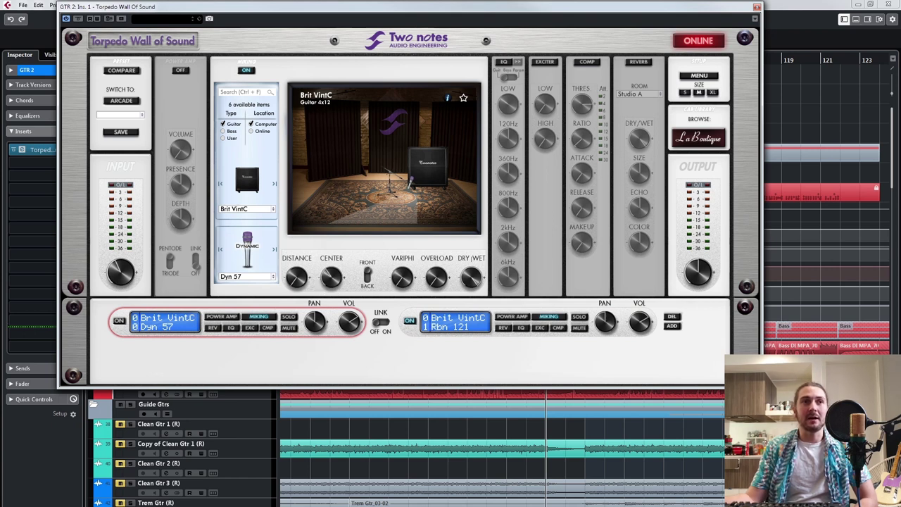
mouse_move(401, 276)
left_mouse_down()
mouse_move(402, 264)
mouse_move(402, 278)
left_mouse_up()
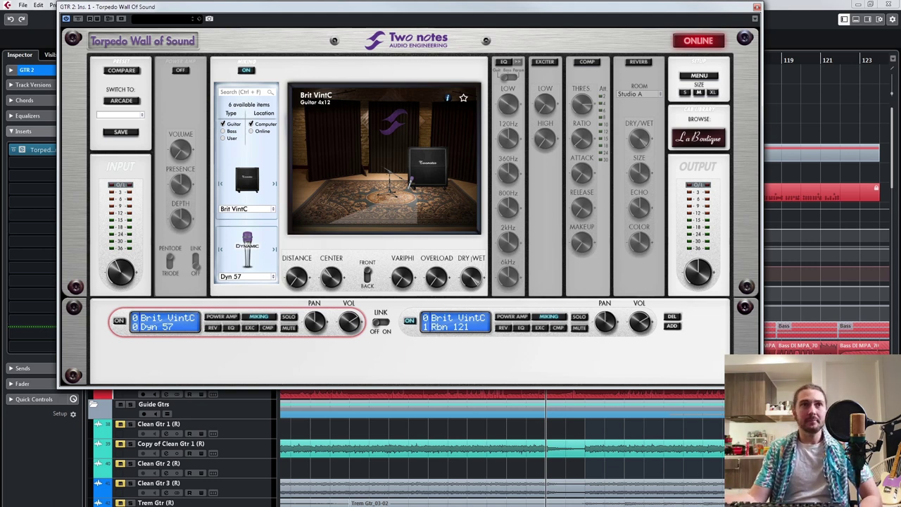
left_click(504, 62)
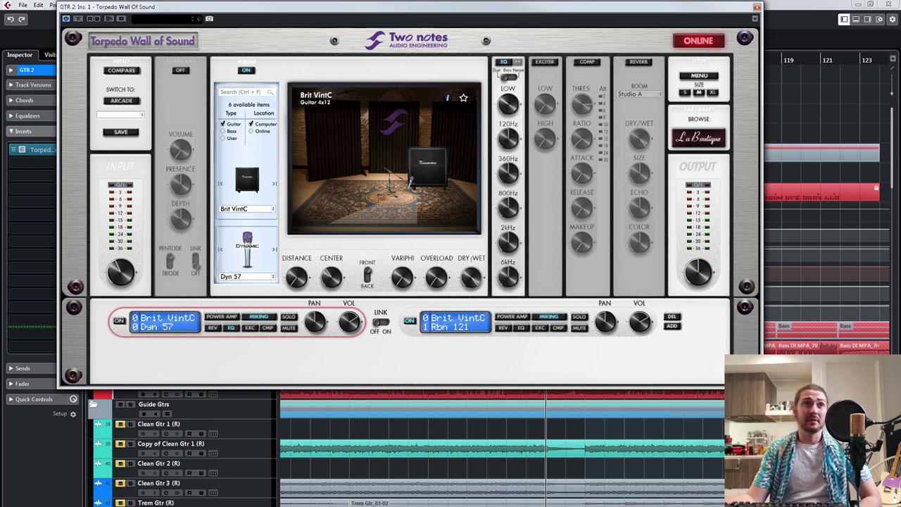
Try the Dyn 57 microphone at the back of the cabinet and return it to the front
left_click(367, 276)
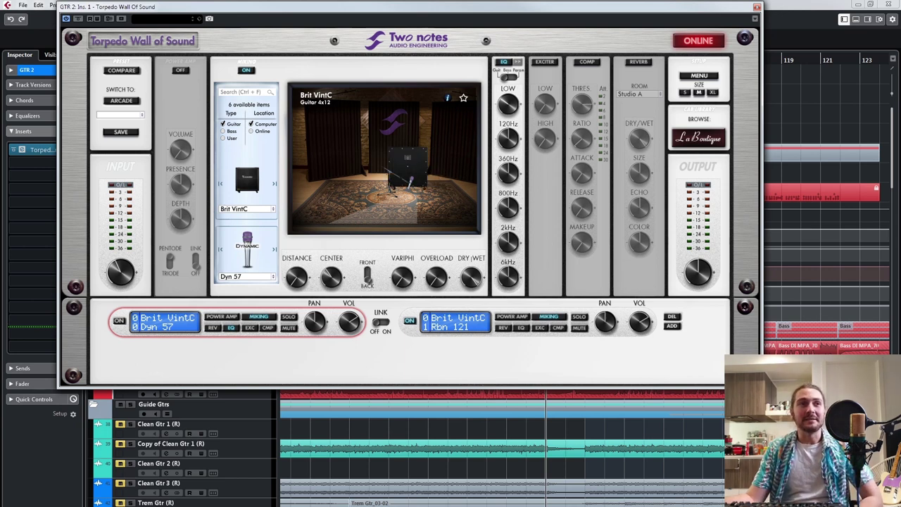
left_click(366, 275)
left_click(367, 275)
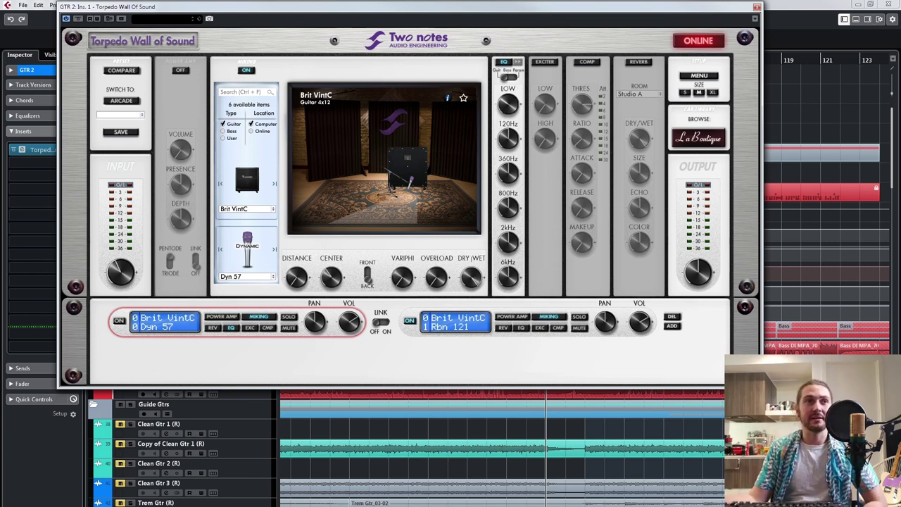
left_click(367, 276)
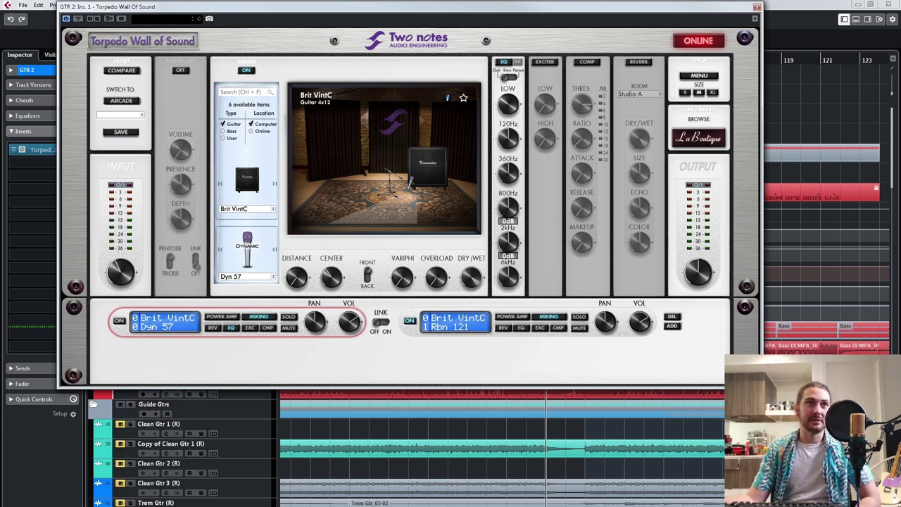
Change the Dyn 57 channel's EQ mode from guitar to parametric and look over its expanded band controls
mouse_move(508, 104)
left_mouse_down()
mouse_move(508, 93)
mouse_move(508, 104)
left_mouse_up()
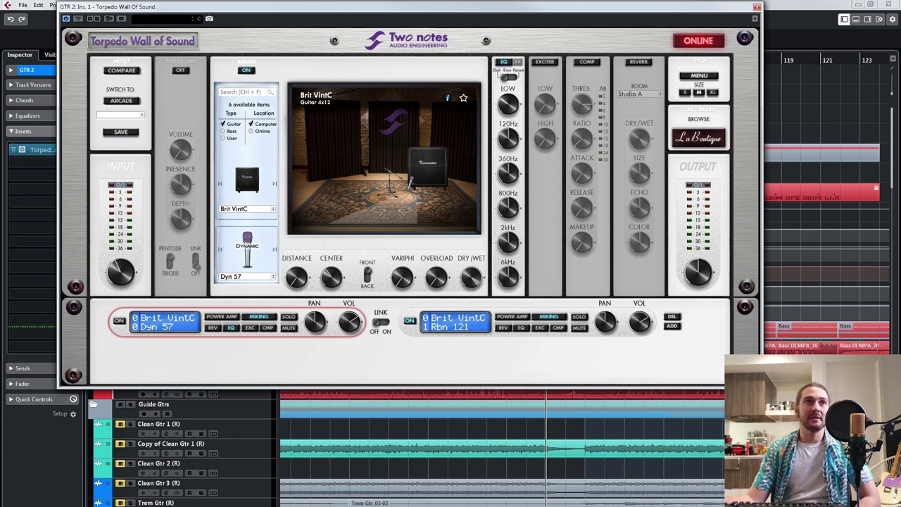
left_click(508, 76)
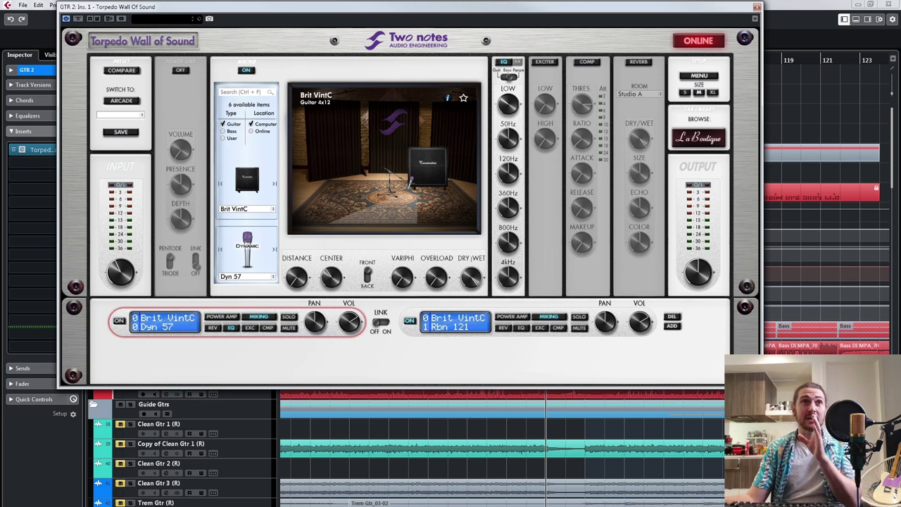
left_click(509, 75)
left_click(517, 62)
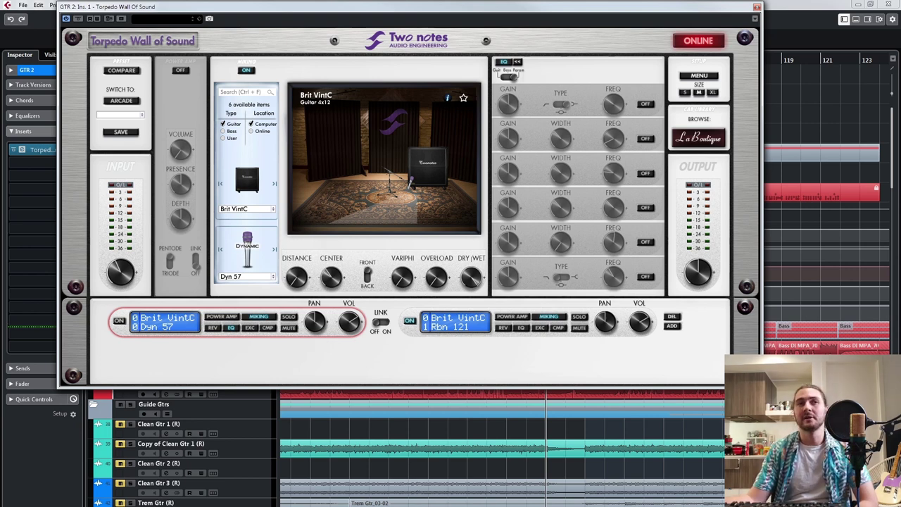
left_click(517, 62)
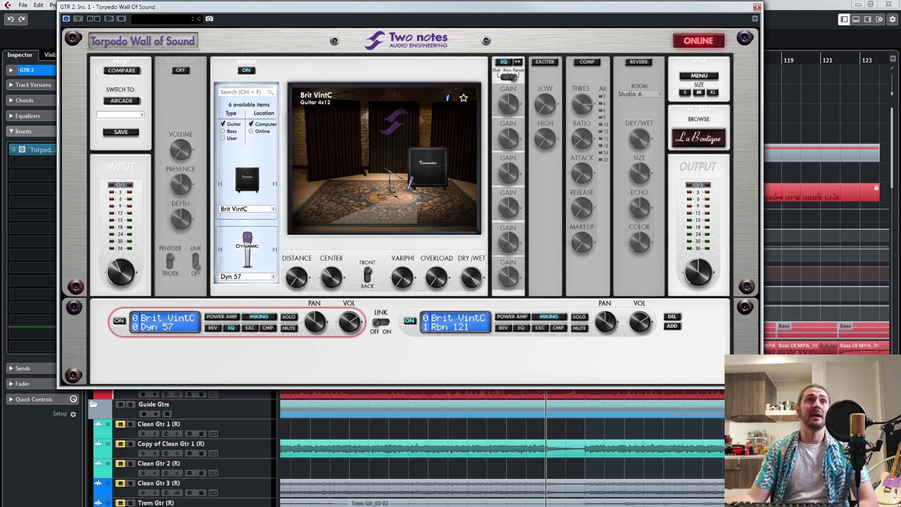
Try the exciter on the Dyn 57 channel and switch it off again
left_click(545, 62)
left_click(545, 62)
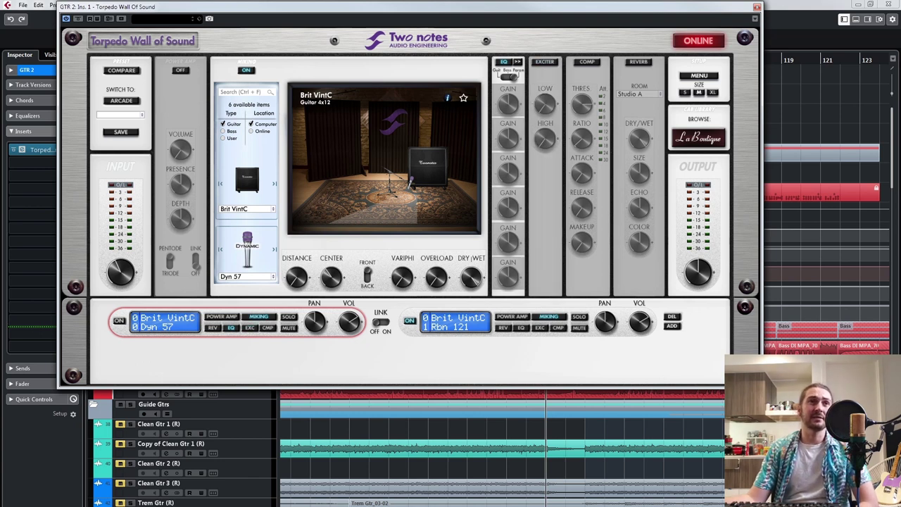
left_click(544, 62)
left_click(545, 62)
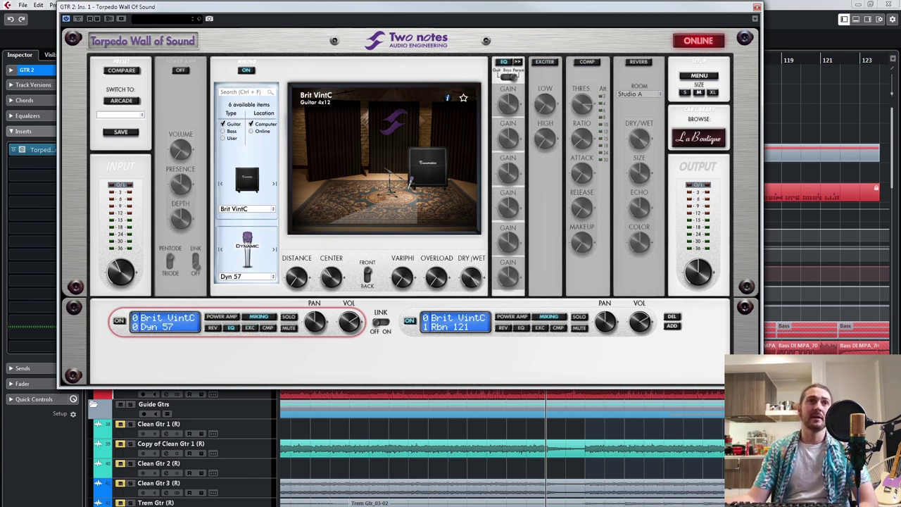
Enable the compressor on the Dyn 57 channel and set its ratio to 20:1
left_click(587, 62)
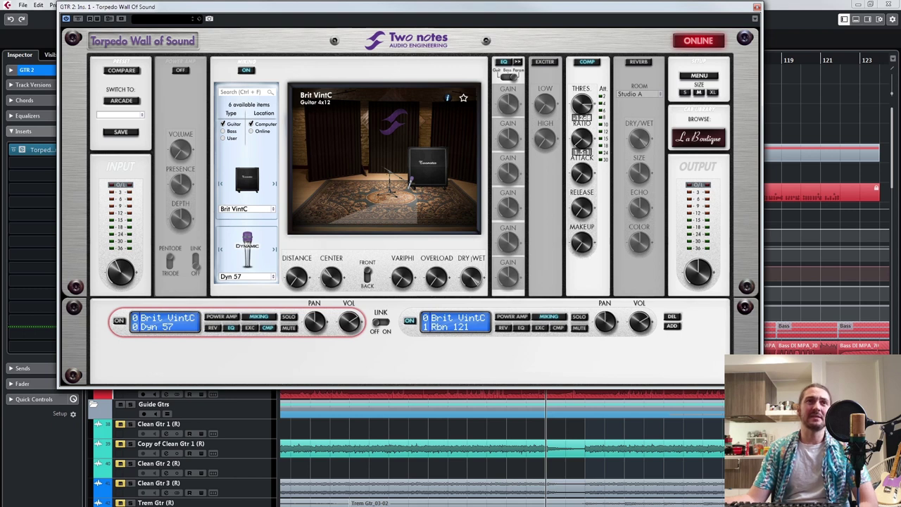
left_click_drag(582, 139, 582, 105)
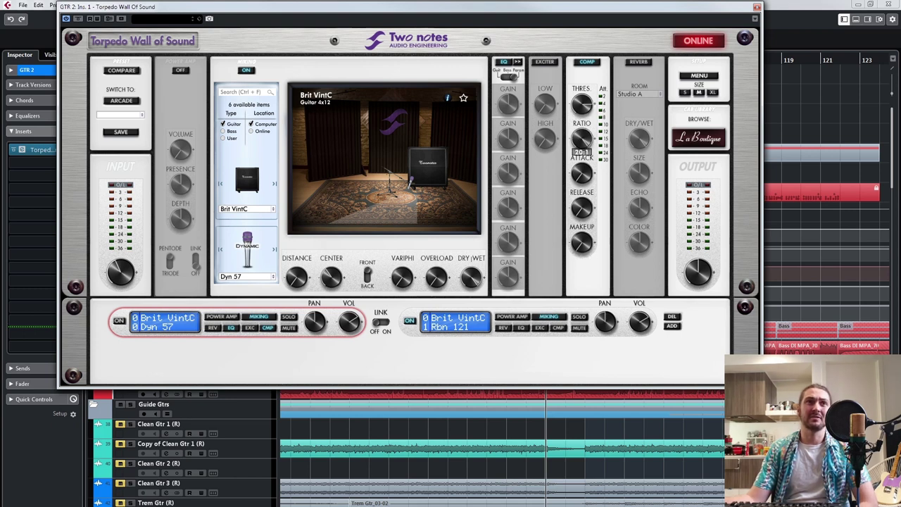
mouse_move(581, 208)
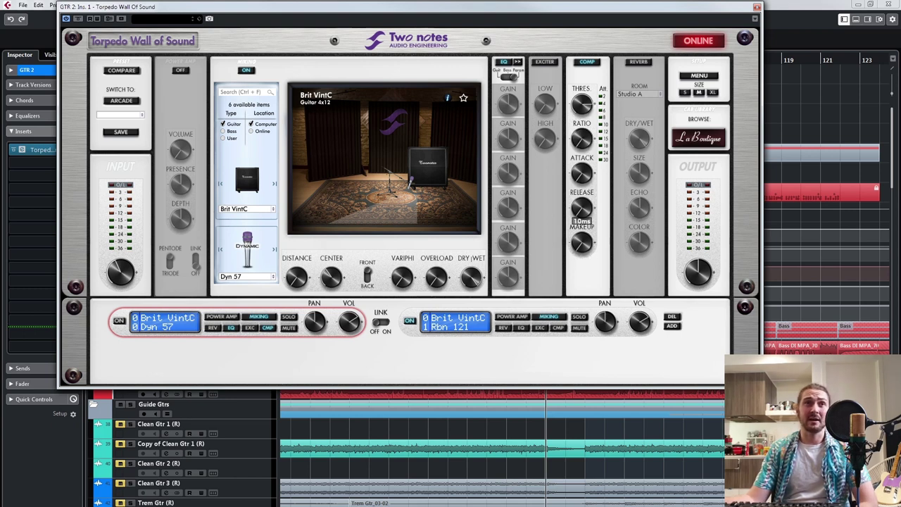
Try the reverb and the power amp on the Dyn 57 channel, view the available tube models, and switch both off again
left_click(638, 62)
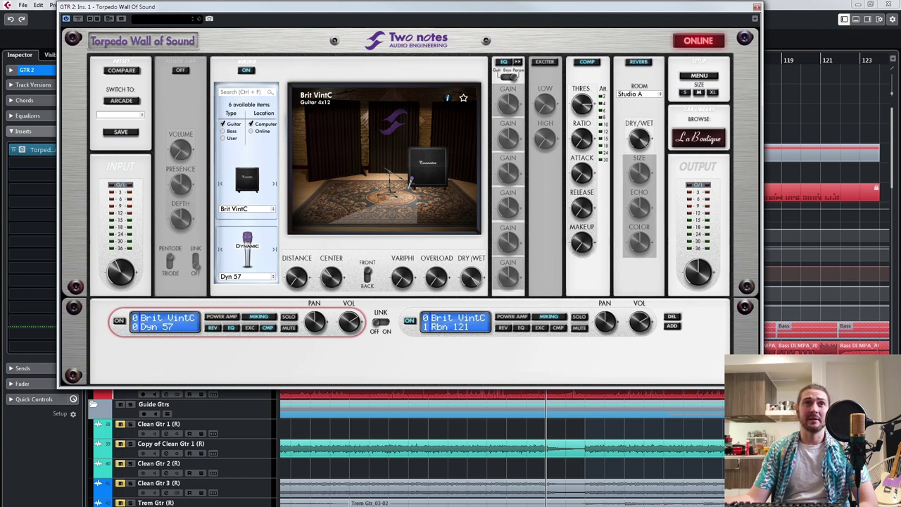
left_click(638, 61)
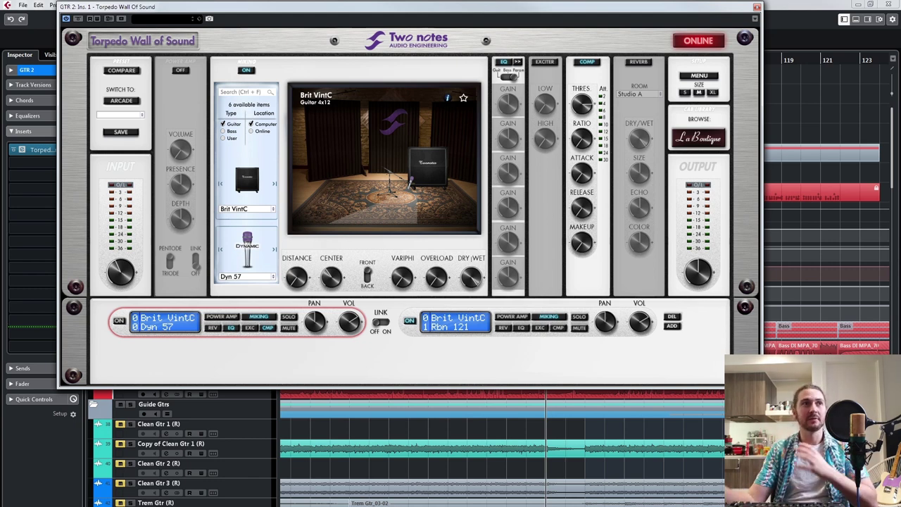
left_click(181, 71)
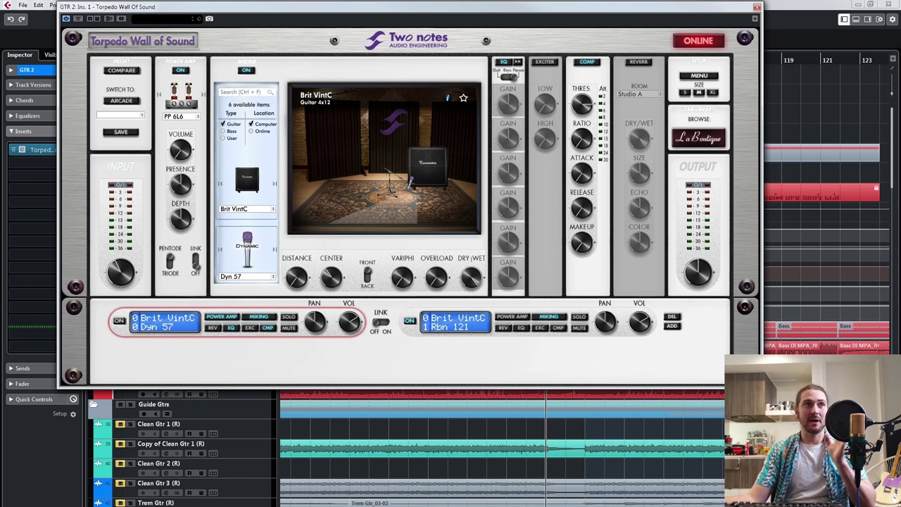
left_click(182, 116)
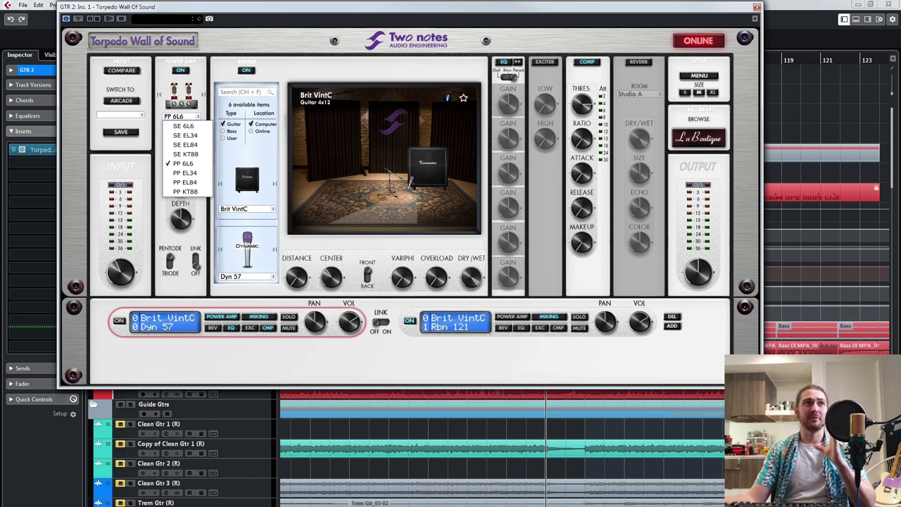
left_click(181, 116)
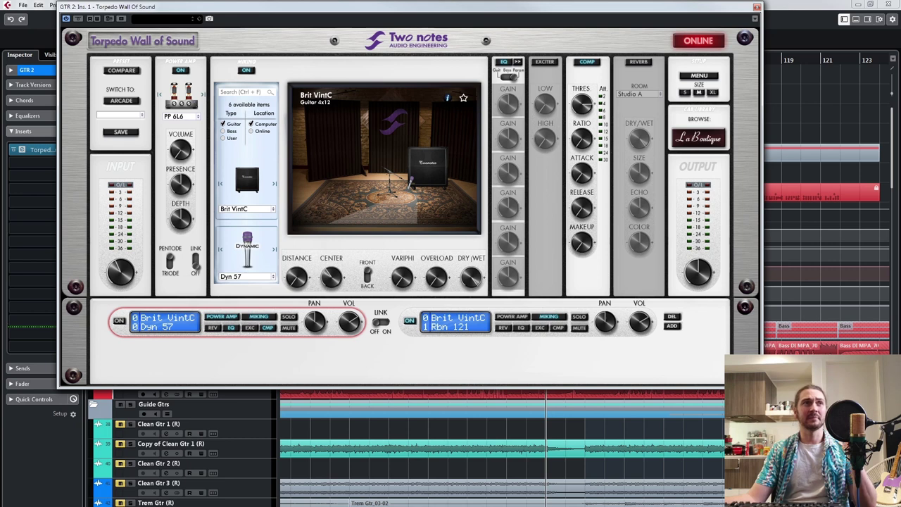
left_click(180, 71)
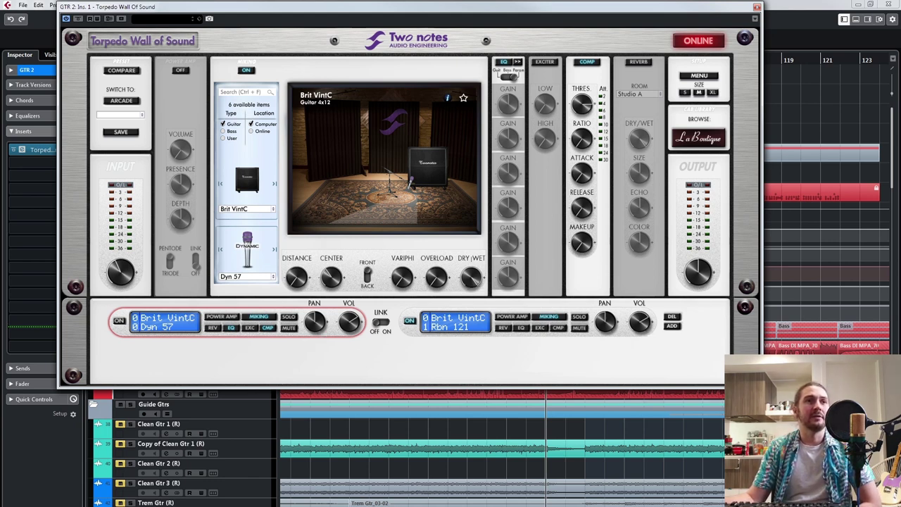
View the Rbn 121 channel, return to Dyn 57, and convert the preset to Arcade mode with the conversion warning turned off
left_click(456, 321)
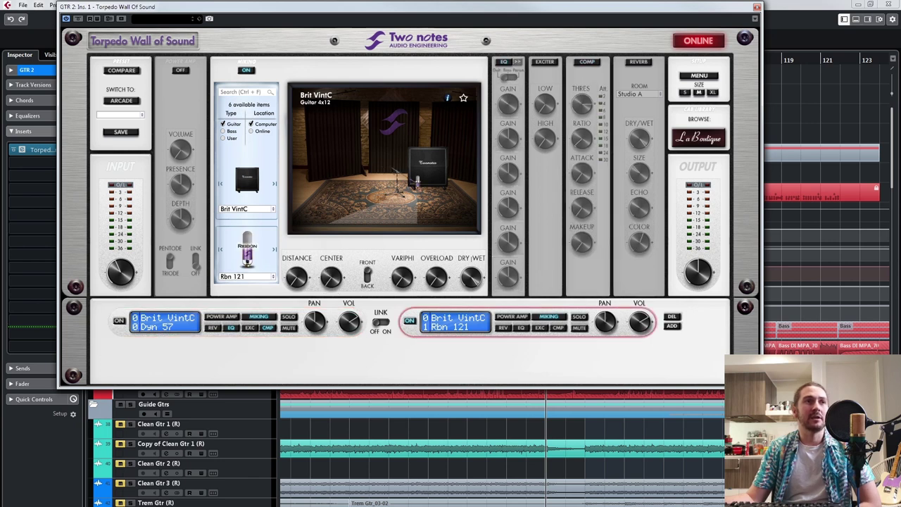
left_click(165, 322)
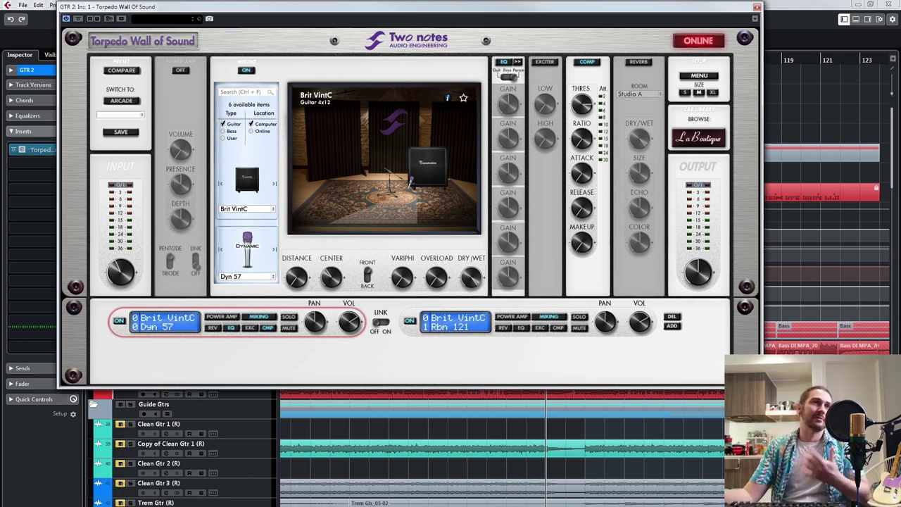
left_click(121, 101)
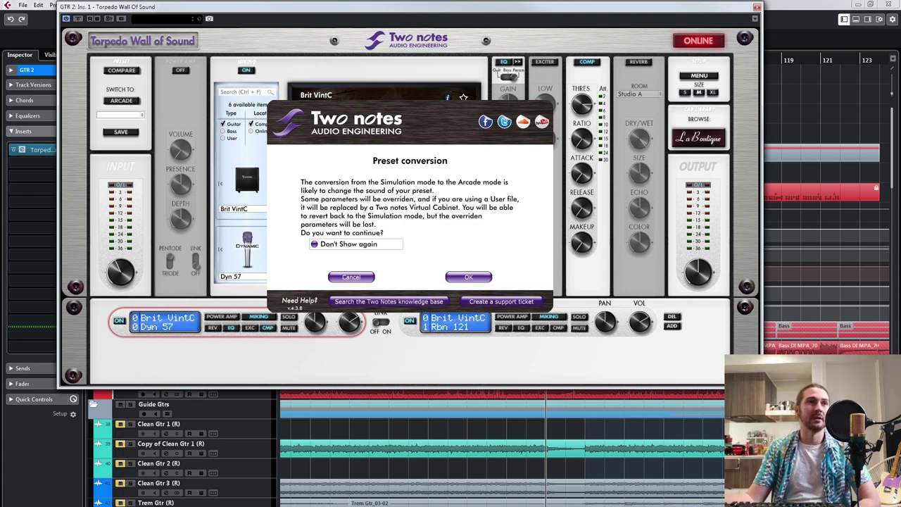
left_click(314, 244)
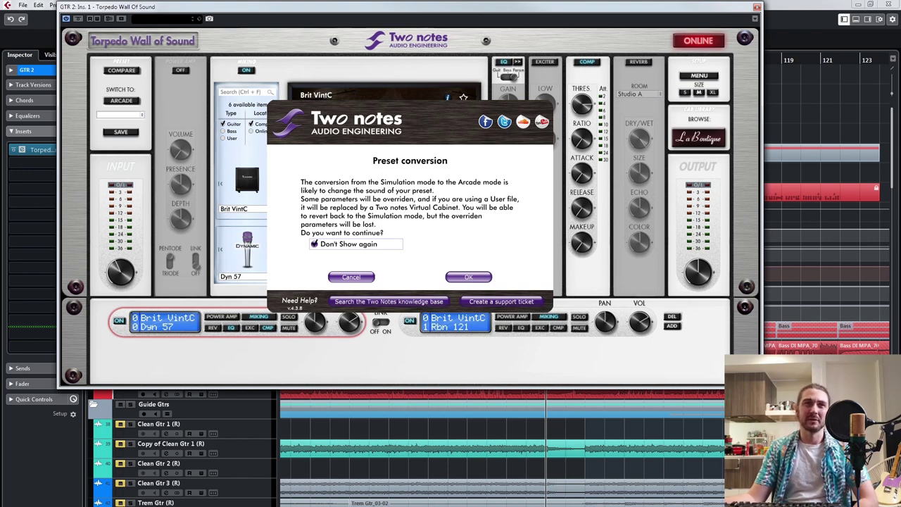
left_click(468, 277)
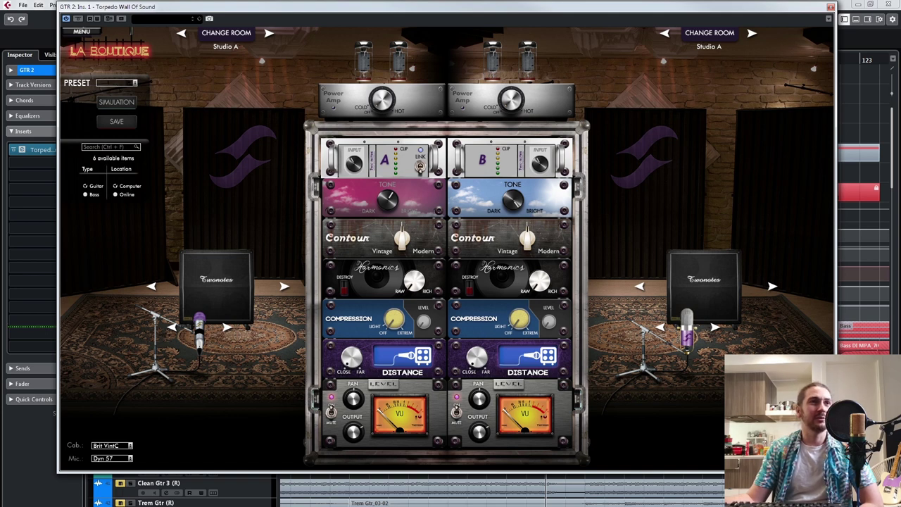
Try the Contour controls on both sides and change the room of each side to Basement
mouse_move(402, 239)
left_mouse_down()
mouse_move(403, 225)
mouse_move(402, 251)
mouse_move(402, 239)
left_mouse_up()
mouse_move(527, 239)
left_mouse_down()
mouse_move(527, 247)
mouse_move(527, 238)
left_mouse_up()
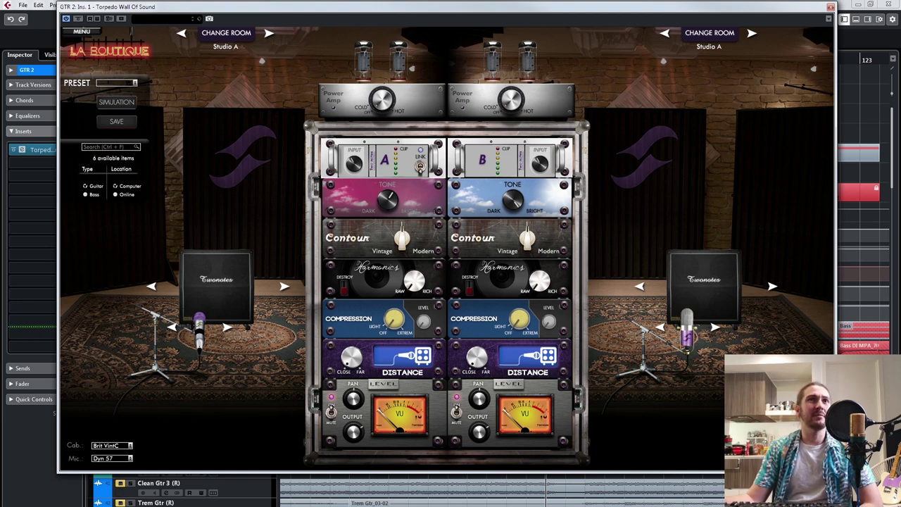
left_click(269, 32)
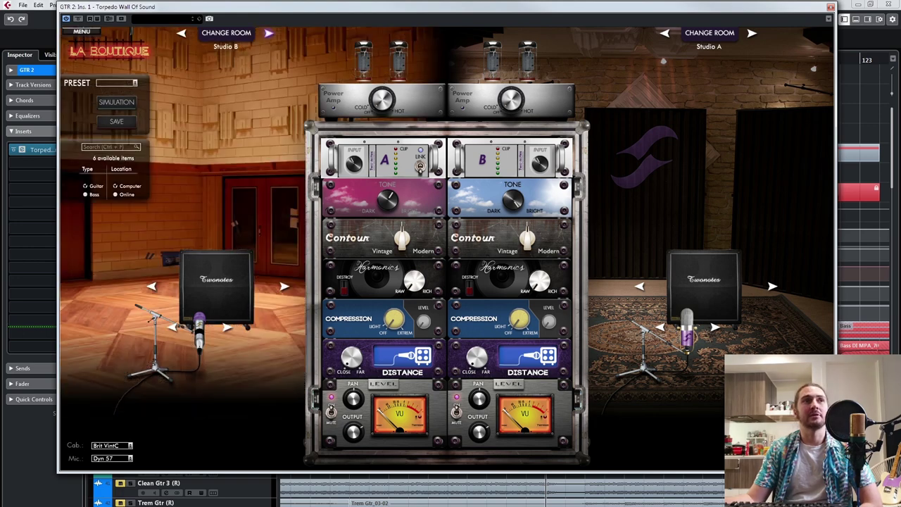
left_click(751, 32)
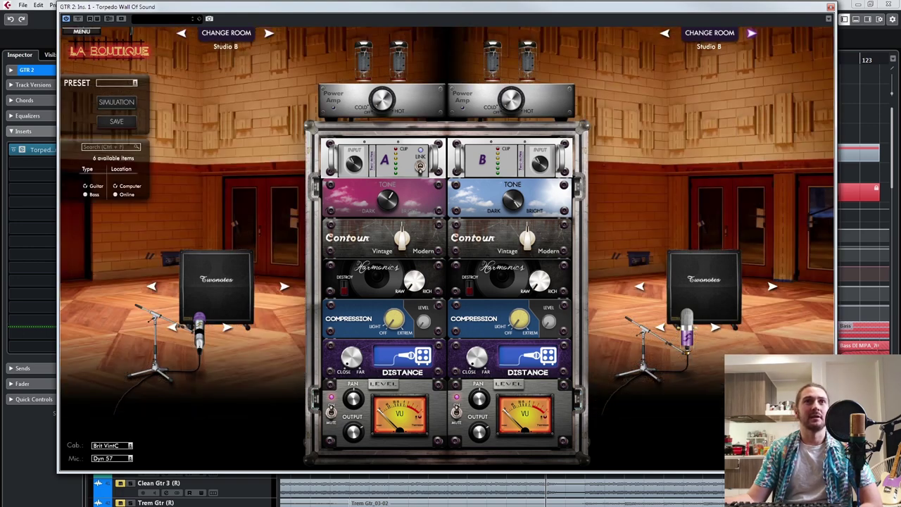
left_click(751, 32)
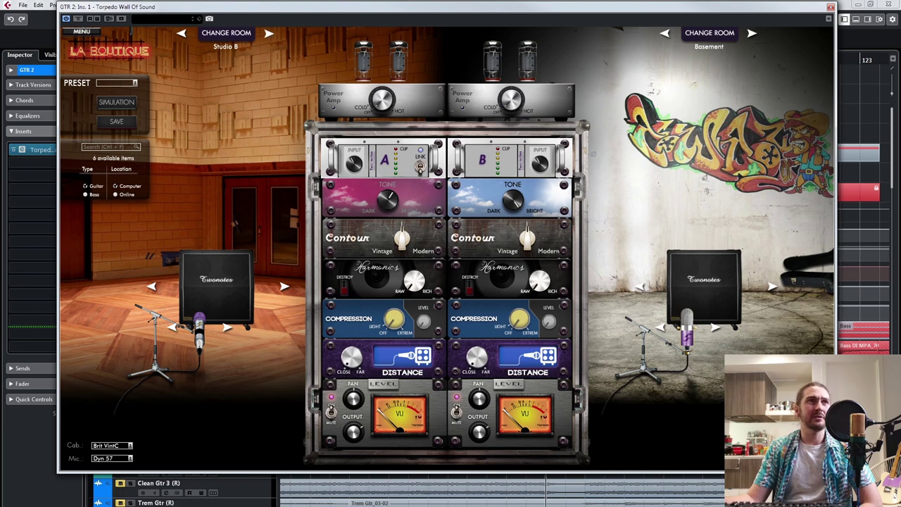
left_click(269, 32)
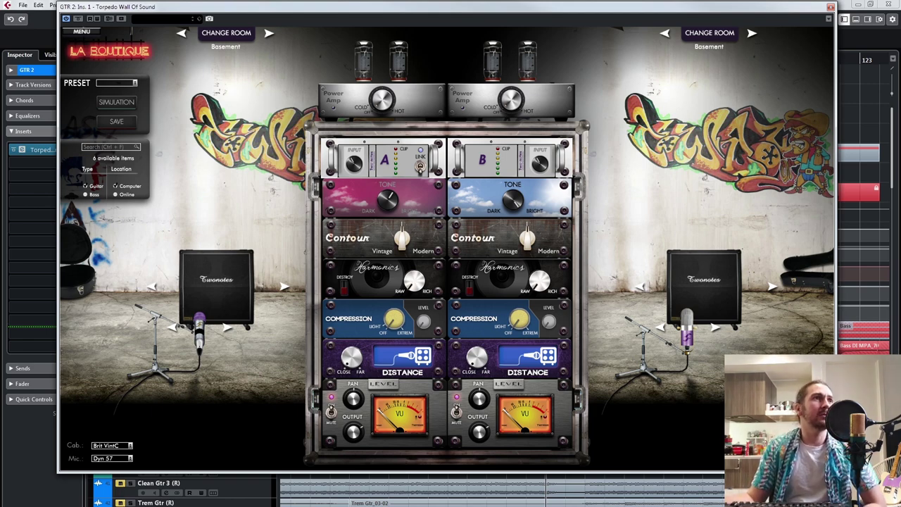
Switch the preset back to Simulation mode and reposition the plug-in window over the project
left_click(117, 102)
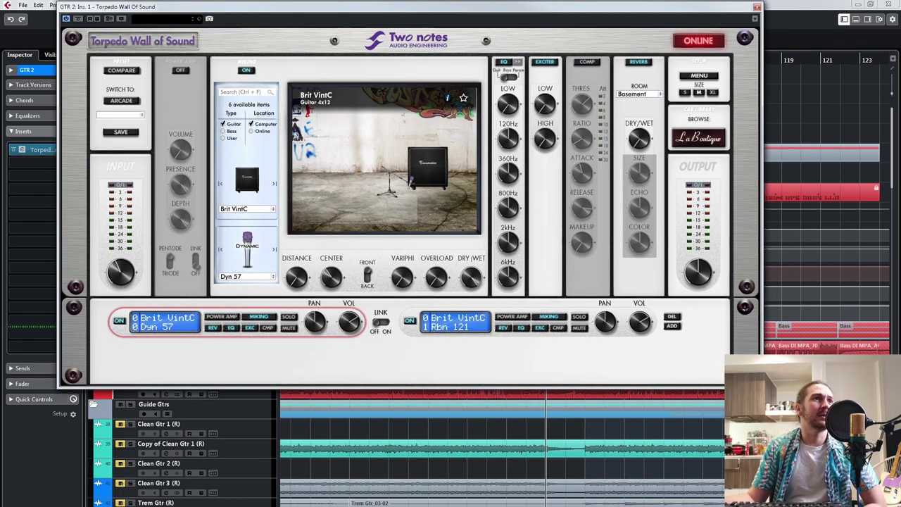
left_click_drag(281, 7, 354, 22)
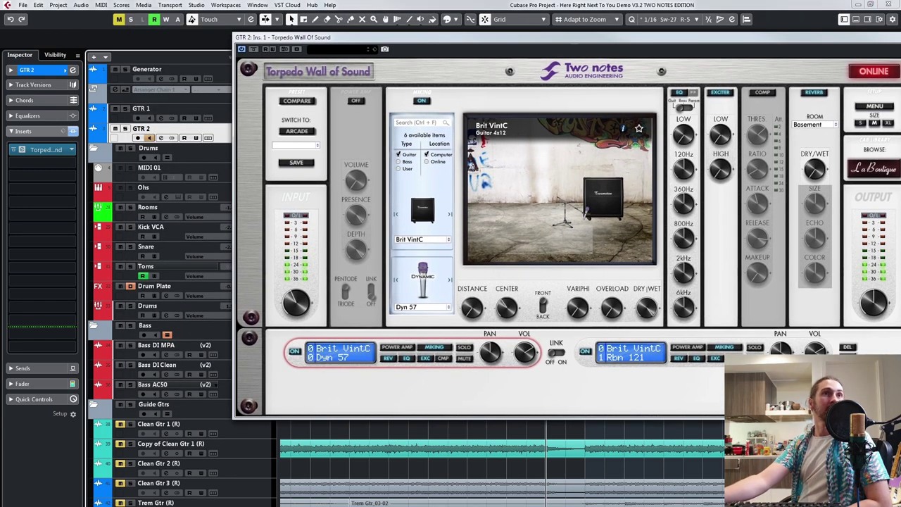
left_click_drag(492, 38, 351, 19)
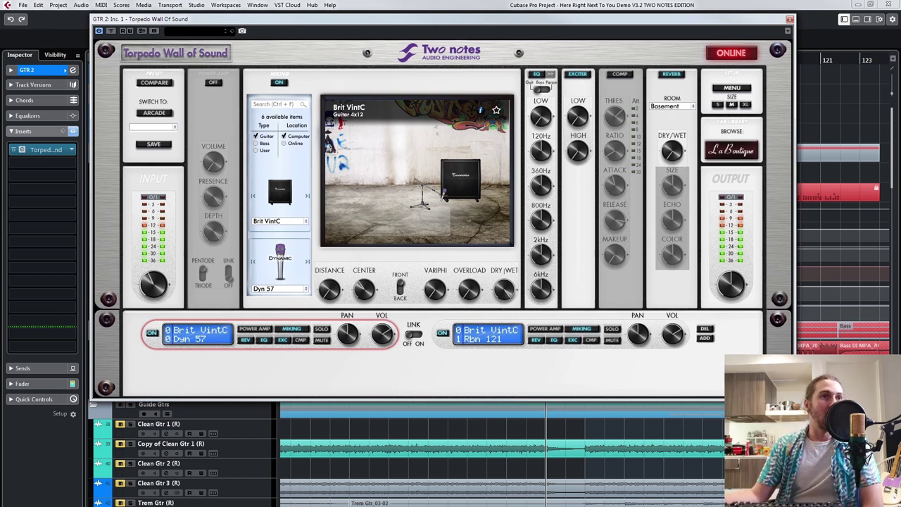
Check the Rbn 121 channel's settings, return to the Dyn 57 channel and adjust its volume
left_click(488, 335)
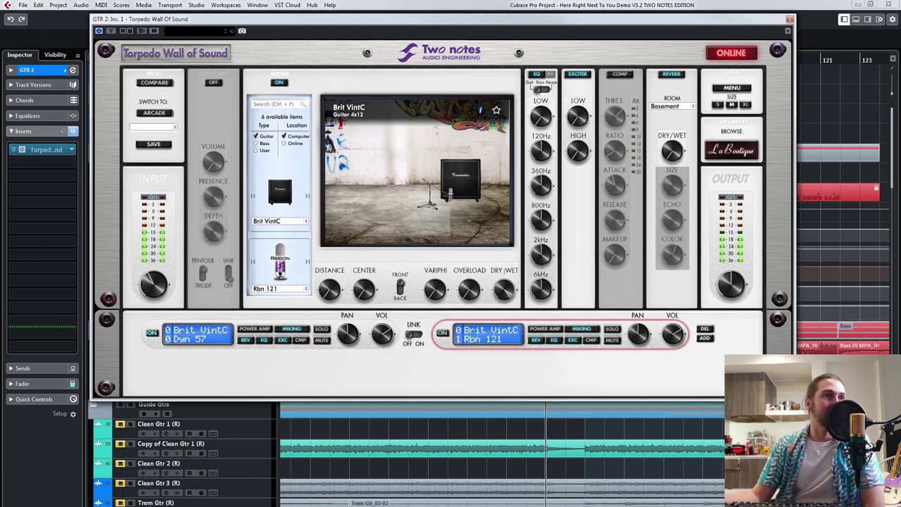
left_click(197, 335)
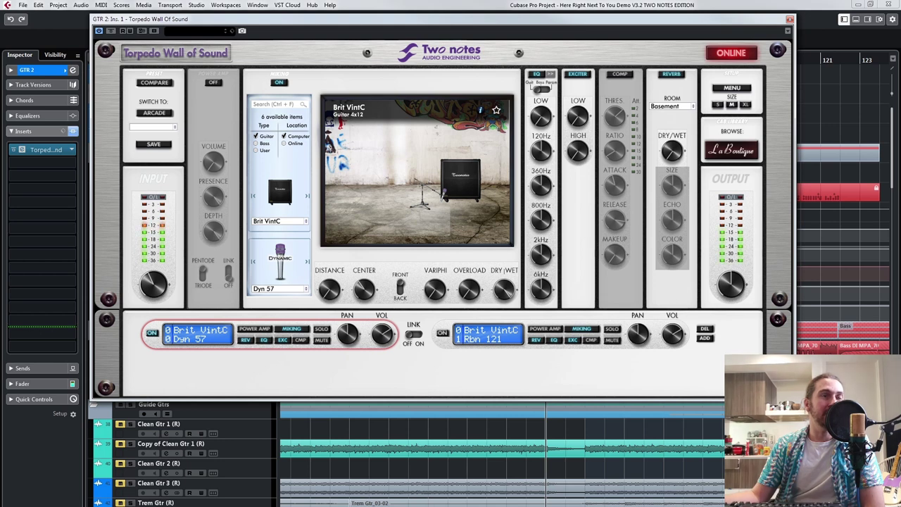
mouse_move(382, 334)
left_mouse_down()
mouse_move(382, 350)
mouse_move(382, 336)
left_mouse_up()
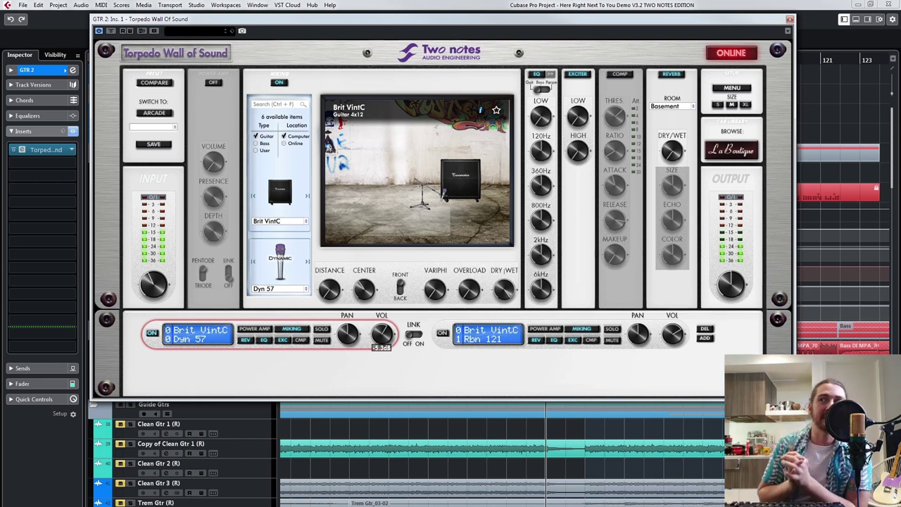
Look through the available guitar cabinets for the Dyn 57 channel by speaker size, including the 4x12 models
left_click(280, 221)
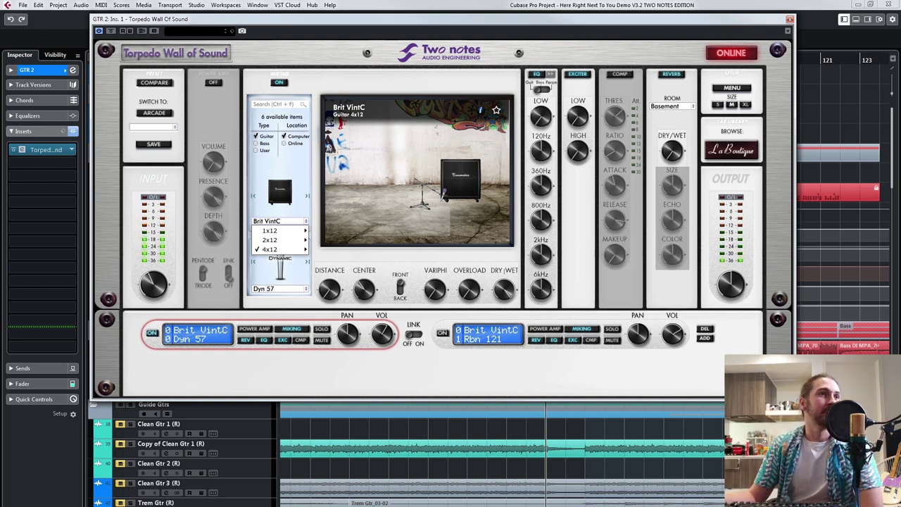
key("Escape")
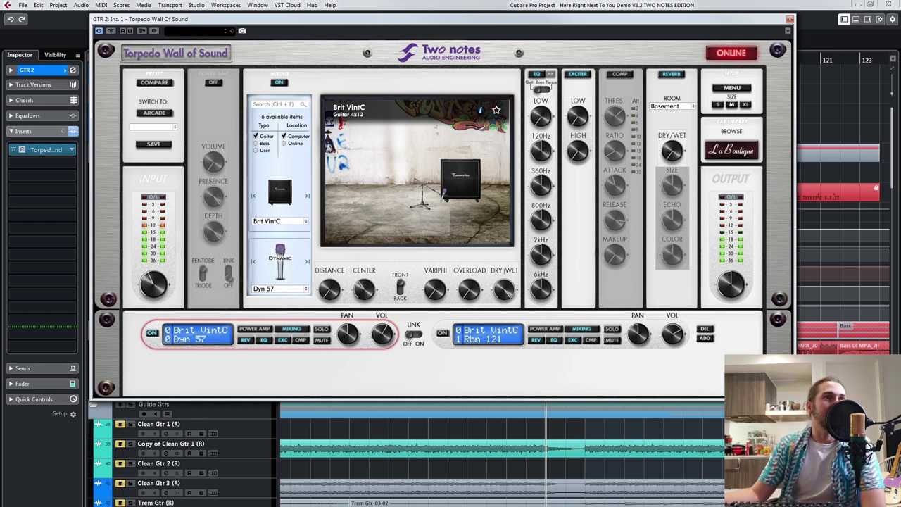
left_click(279, 221)
mouse_move(271, 250)
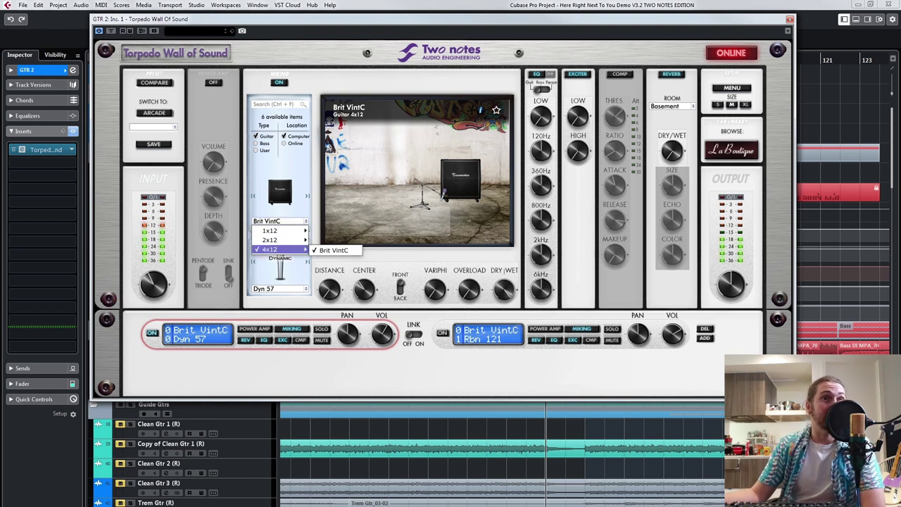
key("Escape")
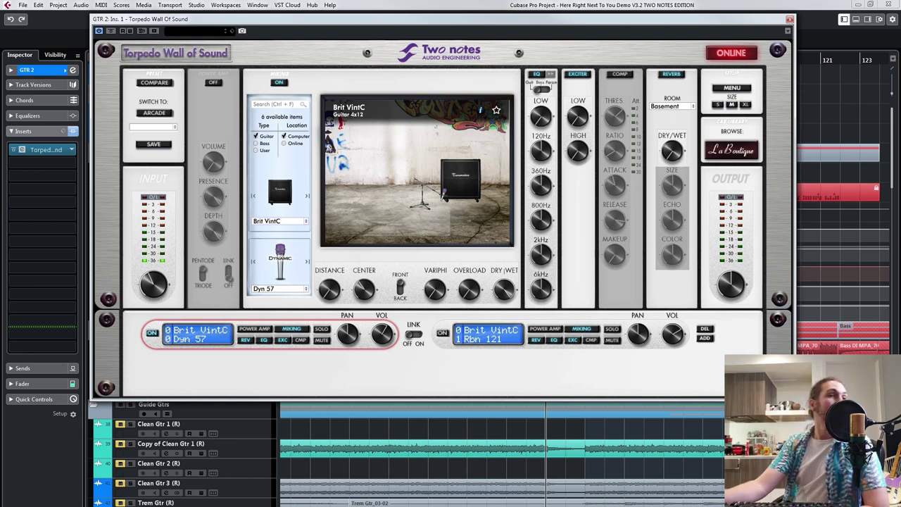
left_click(280, 221)
mouse_move(269, 231)
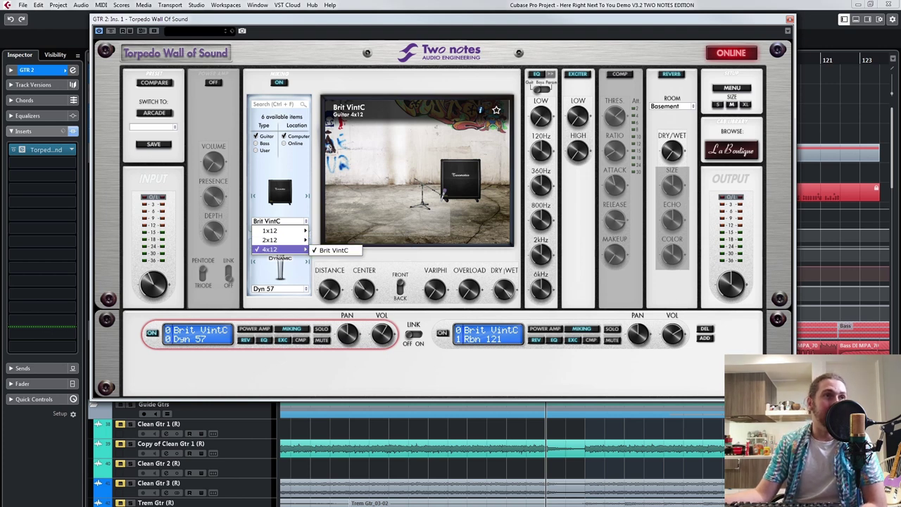
key("Escape")
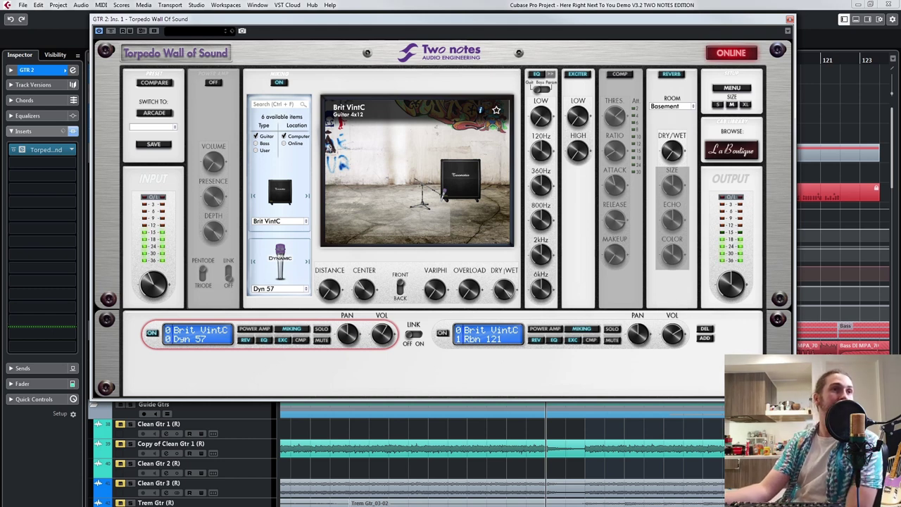
Audition Dyn Bass20, Dyn Bass52, Knightfall, Cnd 87, Rbn 121, Rbn 160 and Dyn 421 on the first channel, ending back on Dyn 57
mouse_move(364, 290)
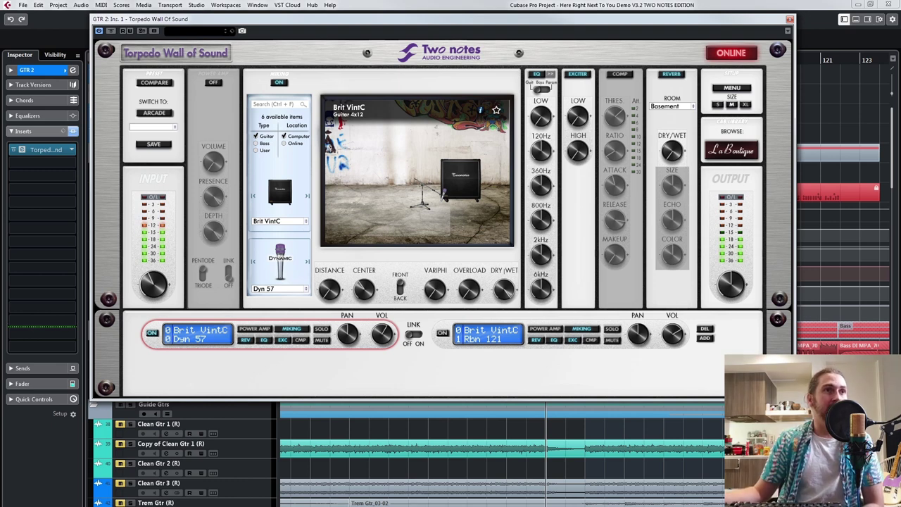
left_click(306, 261)
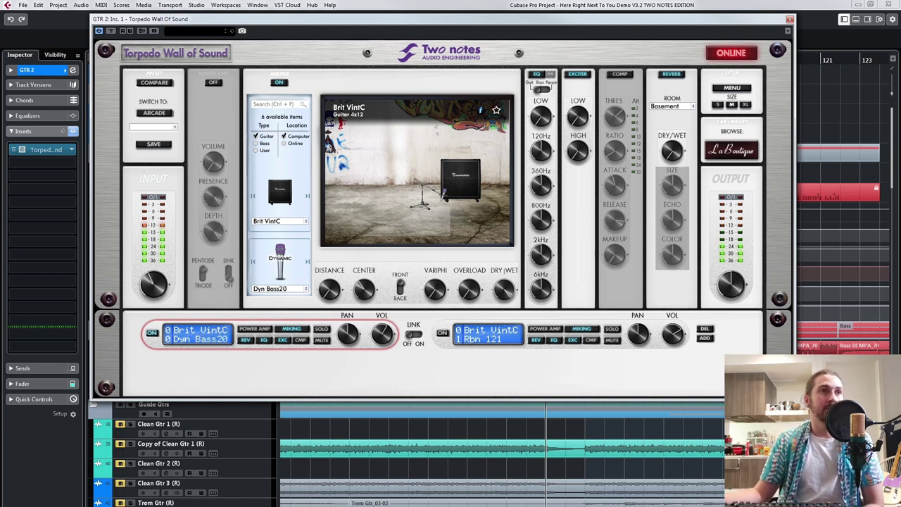
left_click(307, 261)
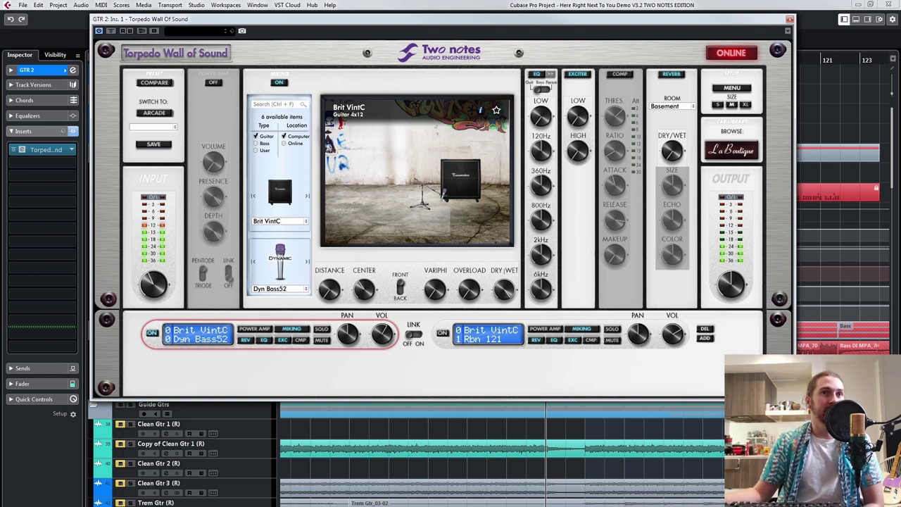
left_click(307, 261)
left_click_drag(381, 334, 382, 329)
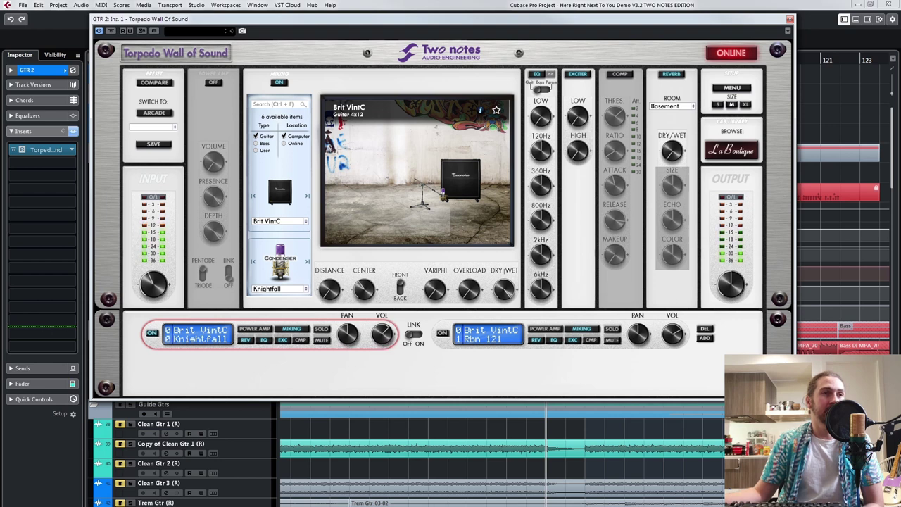
left_click(307, 261)
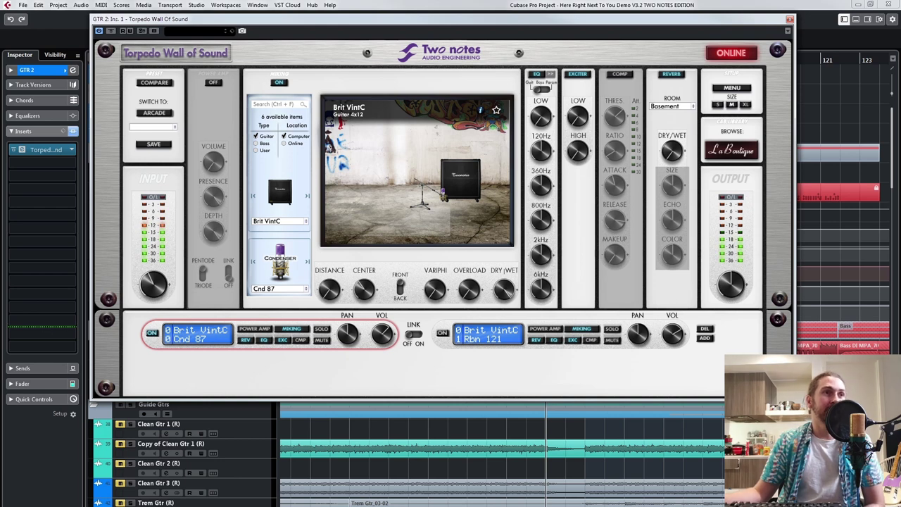
left_click(306, 261)
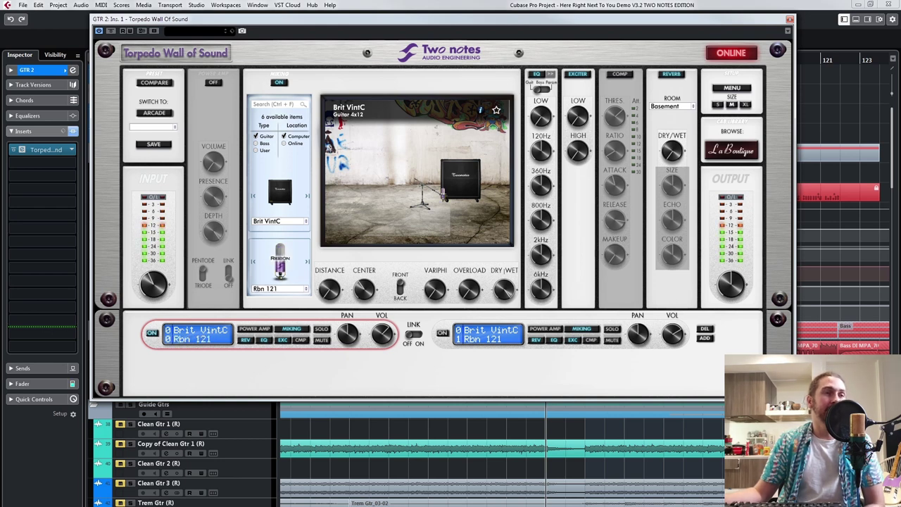
left_click(307, 261)
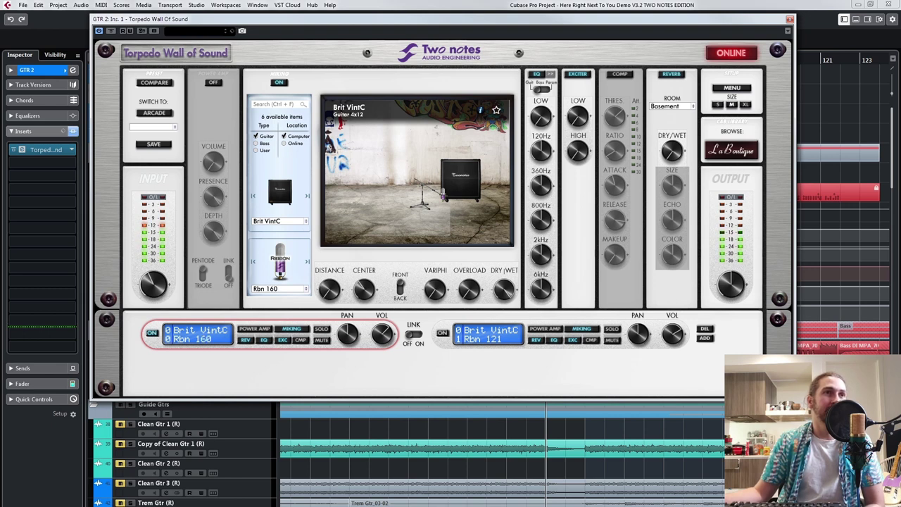
left_click(307, 261)
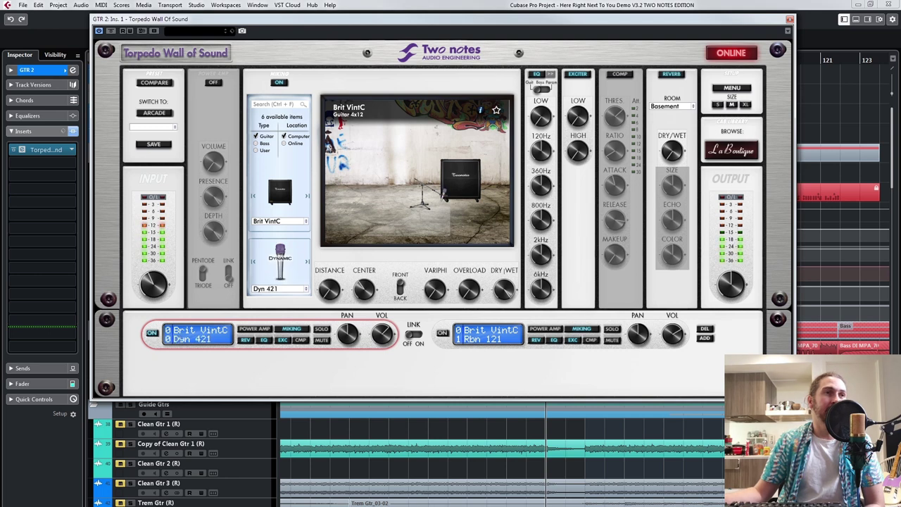
left_click(253, 261)
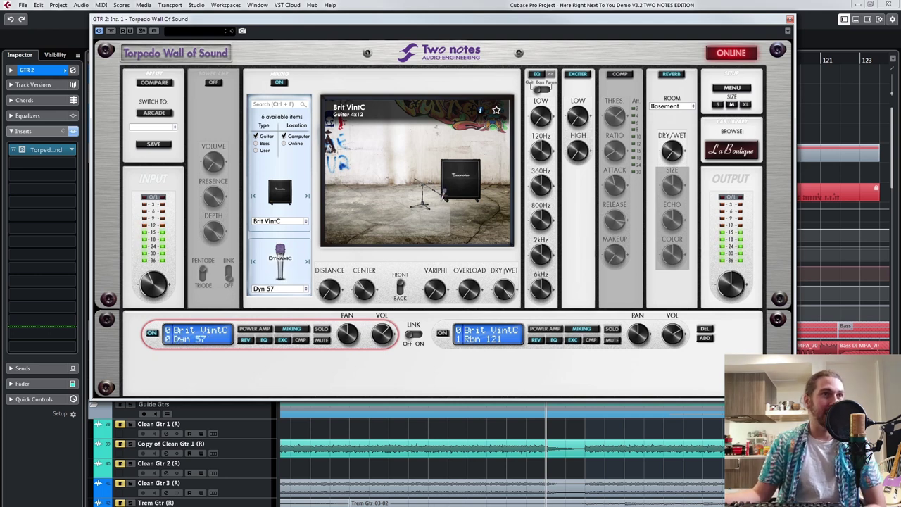
Adjust the Dyn 57 microphone's center position, try its distance at 100%, and set the distance to 0%
mouse_move(364, 289)
left_click_drag(364, 289, 364, 316)
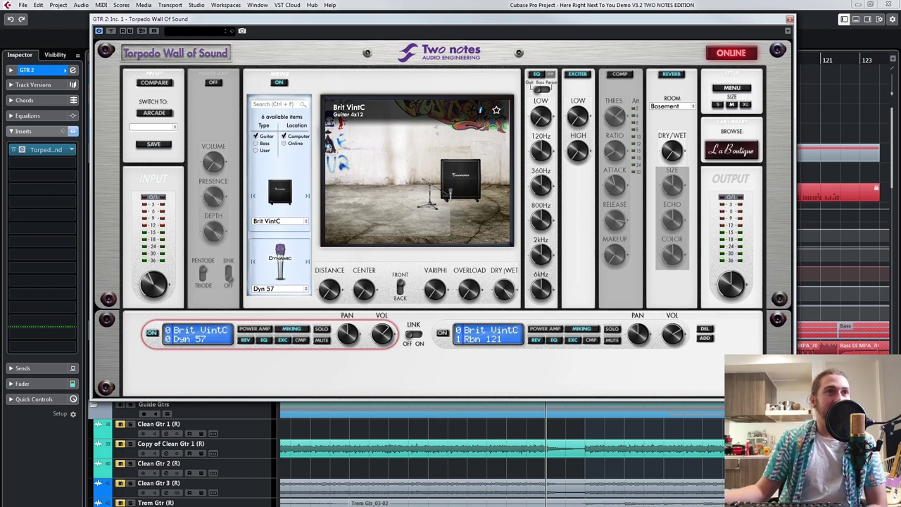
mouse_move(329, 289)
left_click_drag(329, 289, 330, 218)
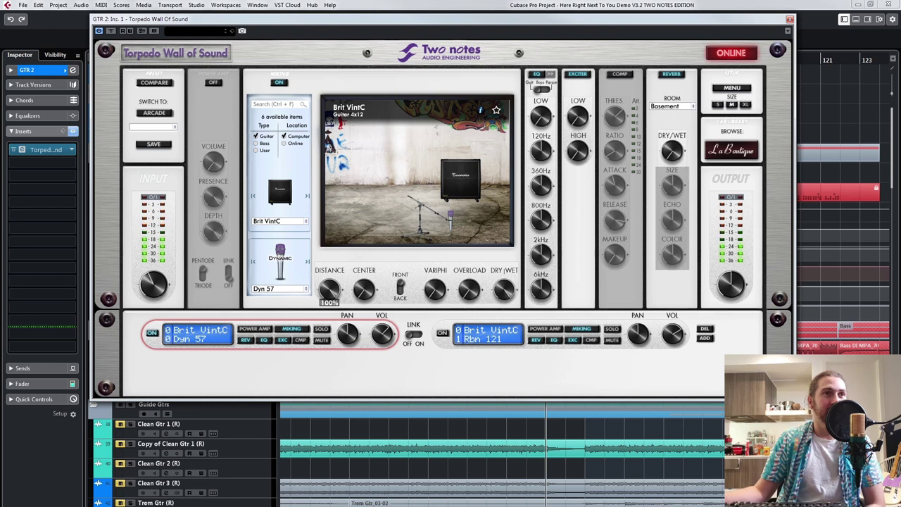
left_click_drag(329, 289, 329, 360)
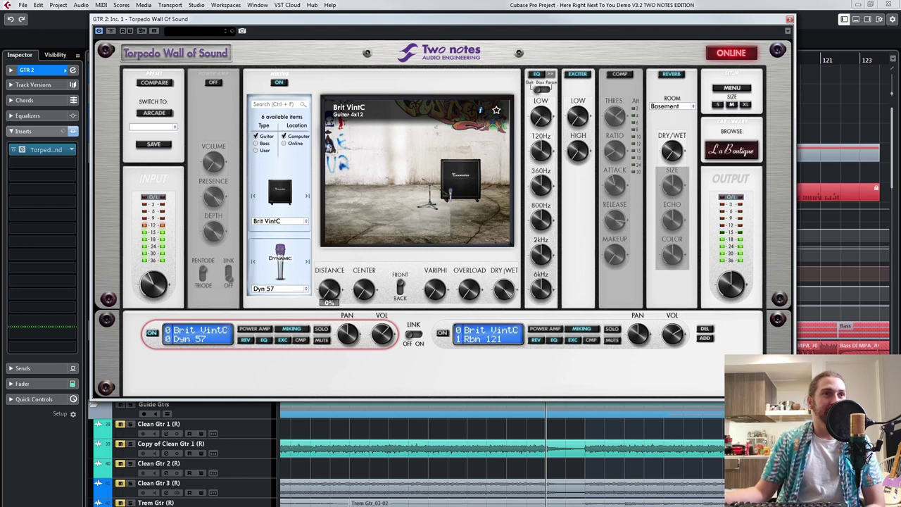
Try Cnd 87 on the first channel, with its distance at 78% and back at 0%, and its center at 100%
left_click(278, 289)
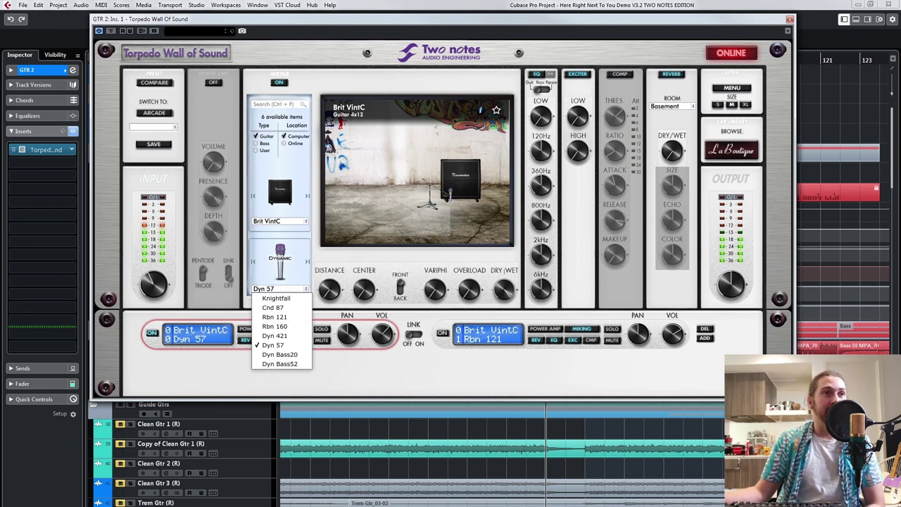
left_click(282, 308)
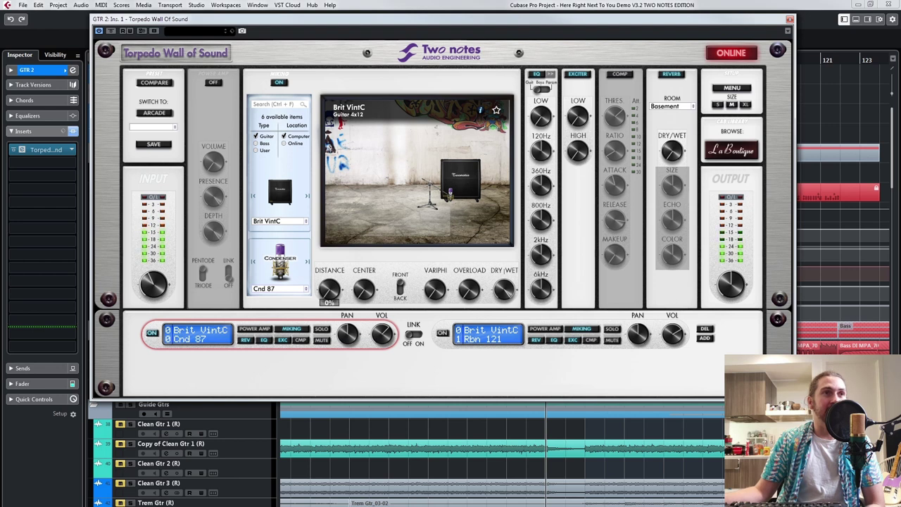
left_click_drag(329, 290, 328, 257)
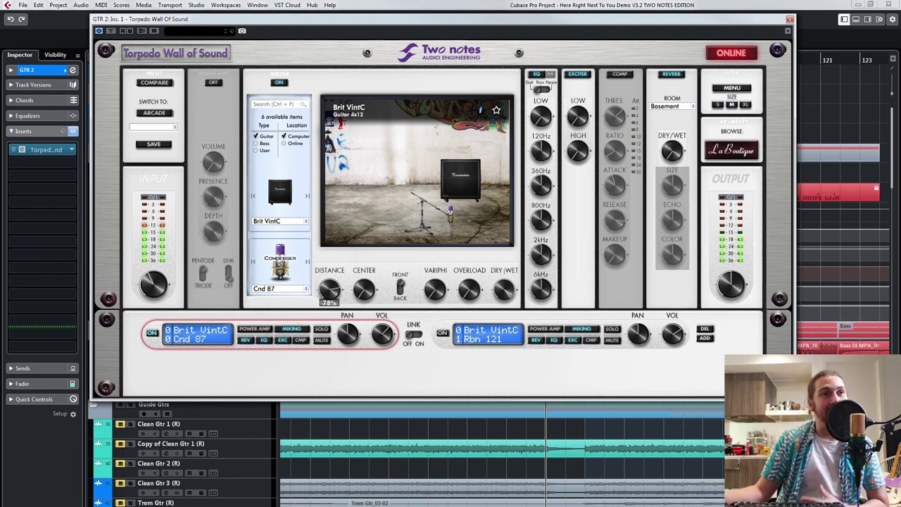
left_click_drag(328, 289, 329, 322)
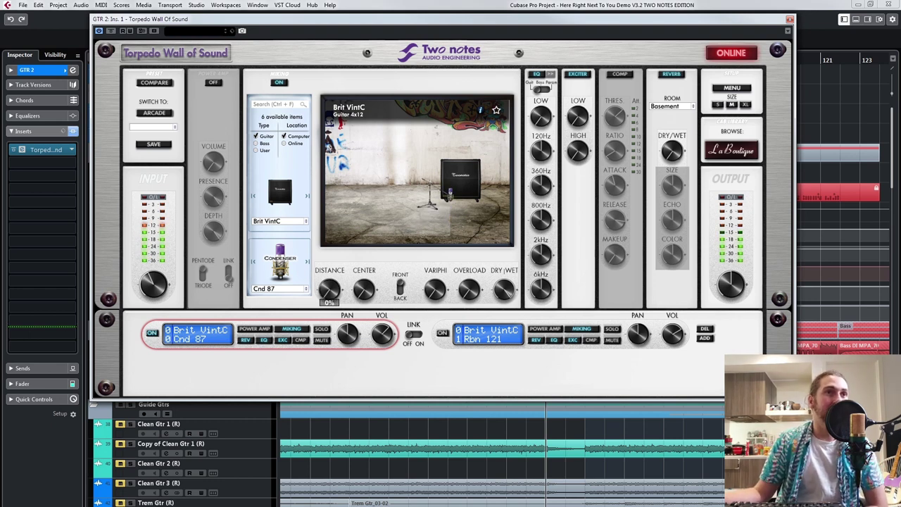
left_click_drag(363, 289, 364, 261)
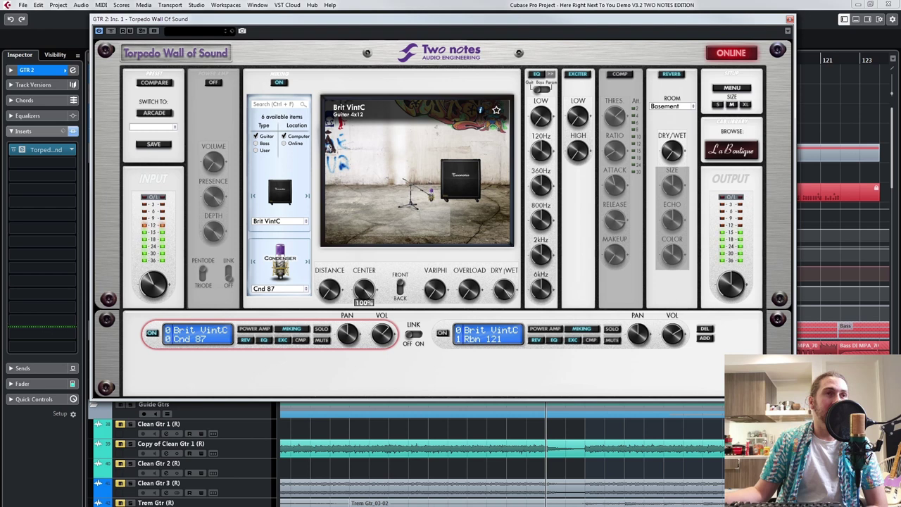
Switch the first channel back to Dyn 57, return the microphone toward the speaker's center, and try its overload at 100%
left_click(280, 289)
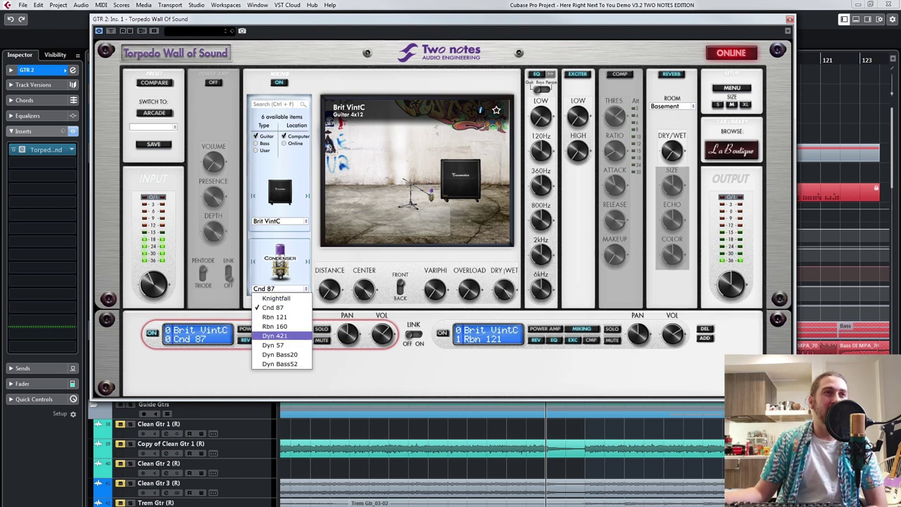
left_click(274, 345)
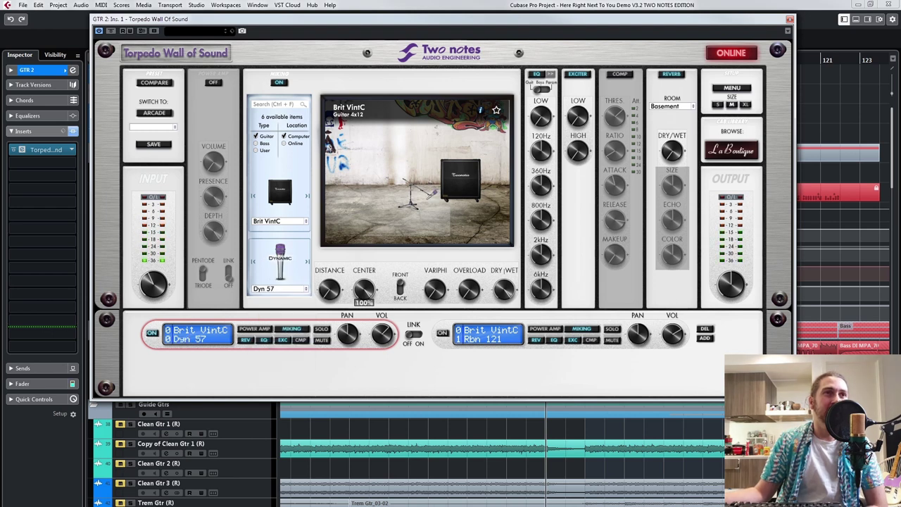
left_click_drag(364, 289, 364, 343)
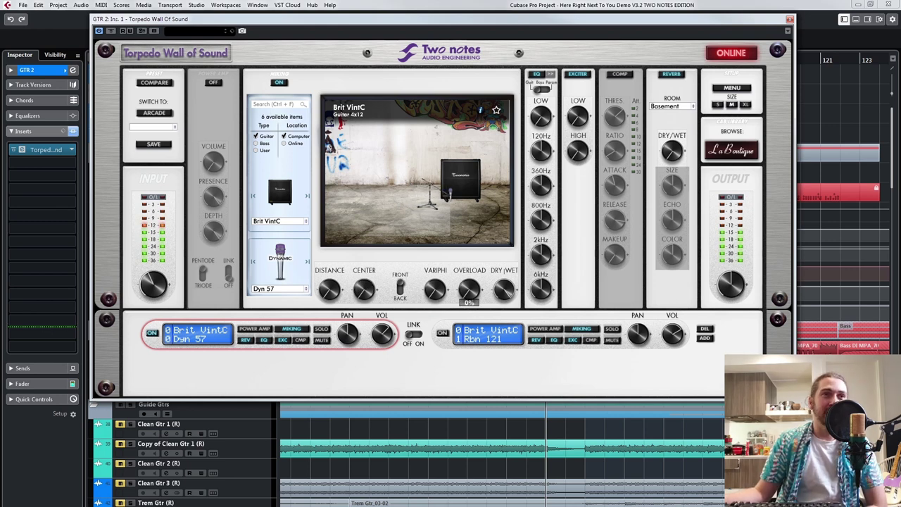
left_click_drag(468, 288, 468, 286)
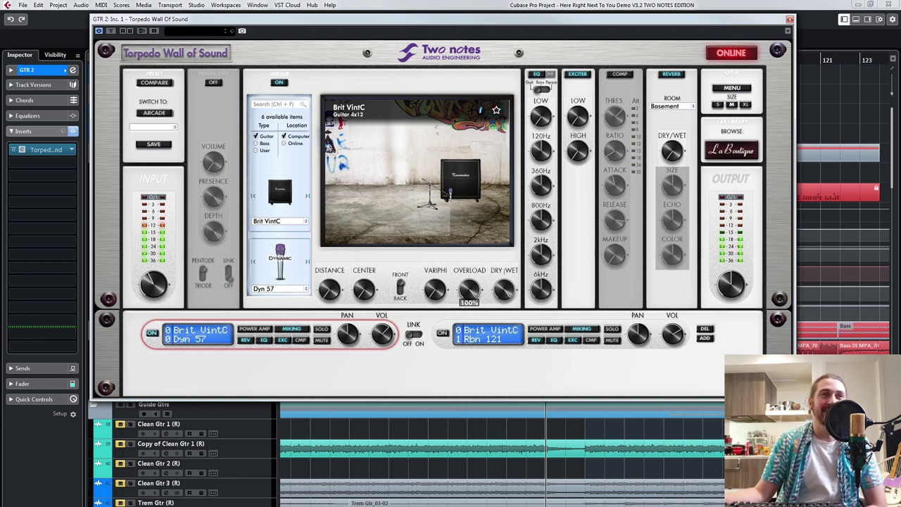
Try Dyn 421 slightly off center at 0% distance, with its overload at 73% and then lowered
left_click(279, 289)
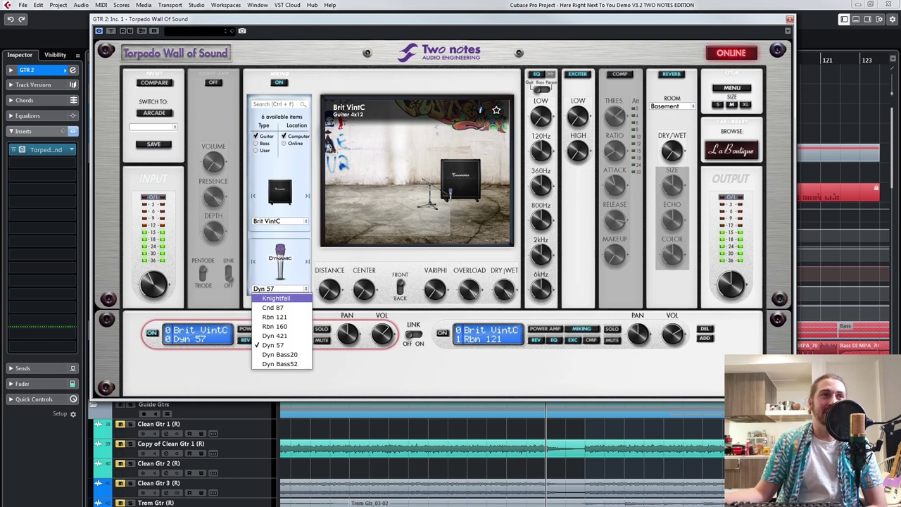
left_click(280, 336)
left_click_drag(363, 290, 363, 284)
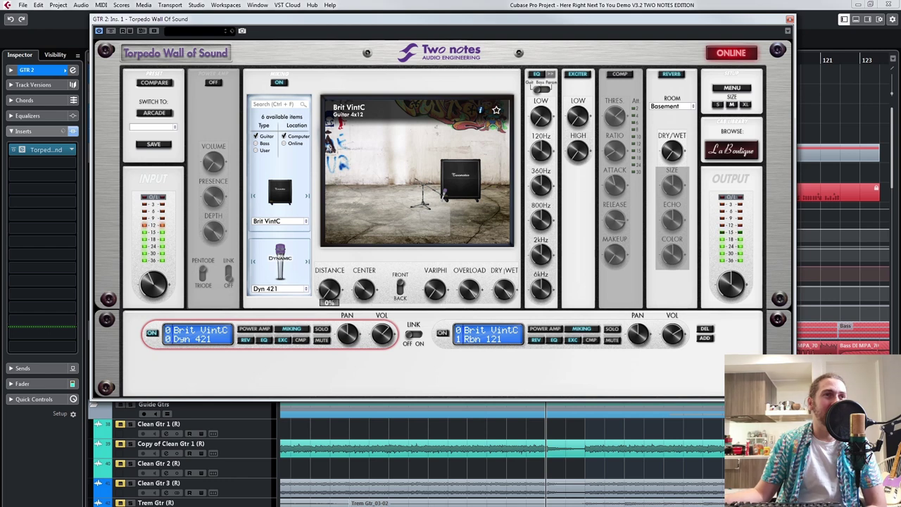
mouse_move(330, 290)
left_mouse_down()
mouse_move(330, 222)
mouse_move(329, 289)
left_mouse_up()
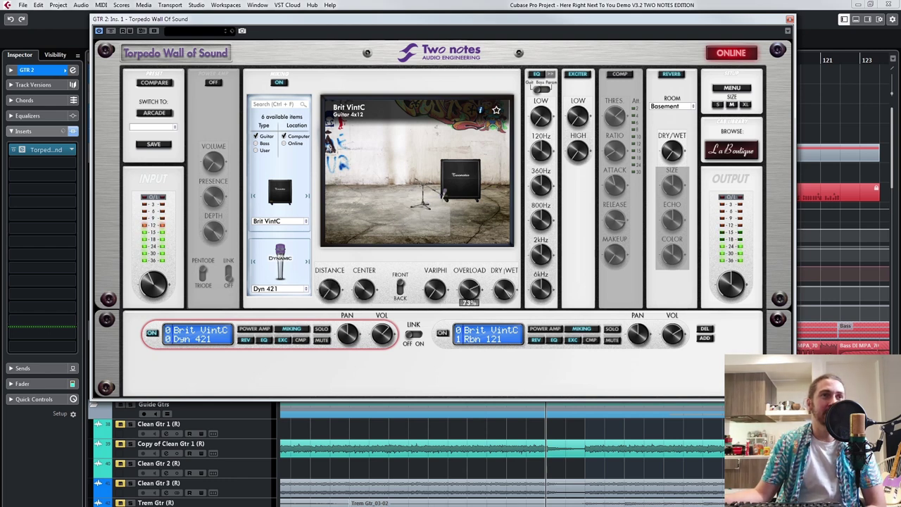
left_click_drag(469, 289, 469, 310)
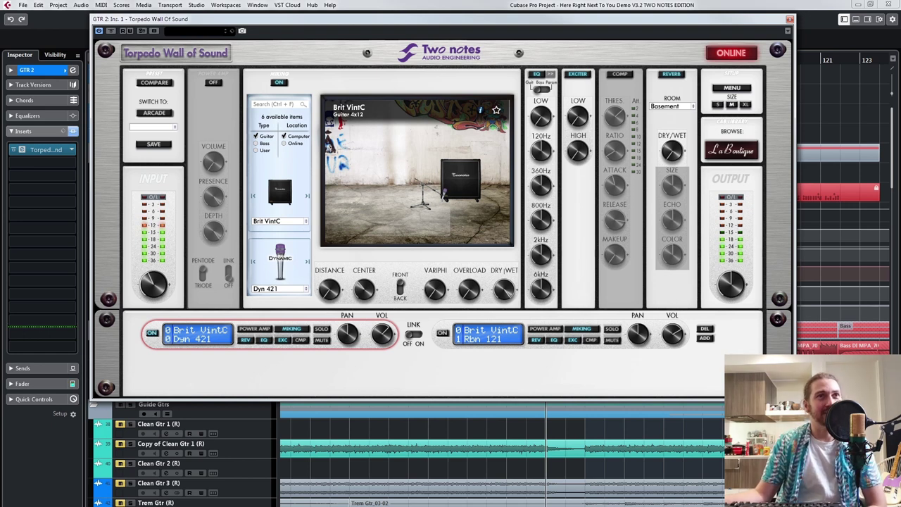
Try the Dyn 421 behind the cabinet and move it far away from the speaker
left_click(401, 287)
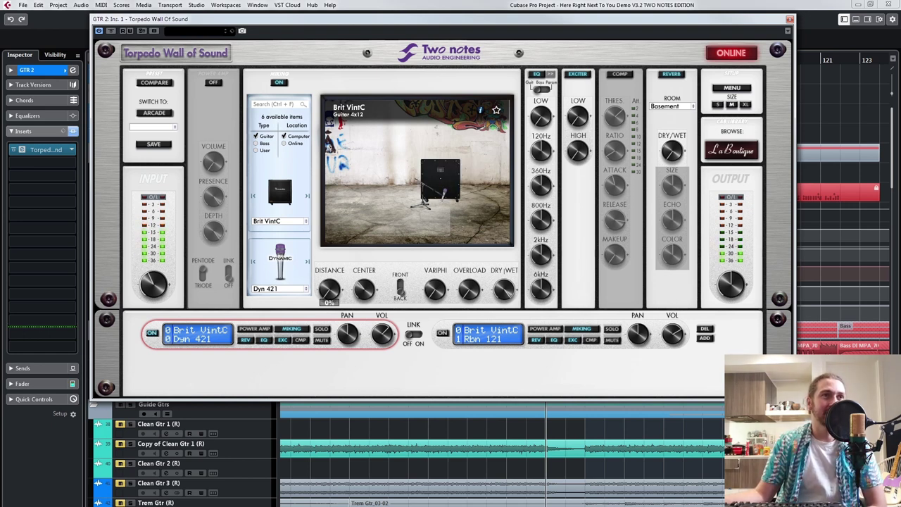
left_click_drag(329, 289, 329, 219)
left_click_drag(415, 217, 418, 214)
Switch the rear microphone to Cnd 87, adjust its center position, and try the overload at 100%
left_click(279, 289)
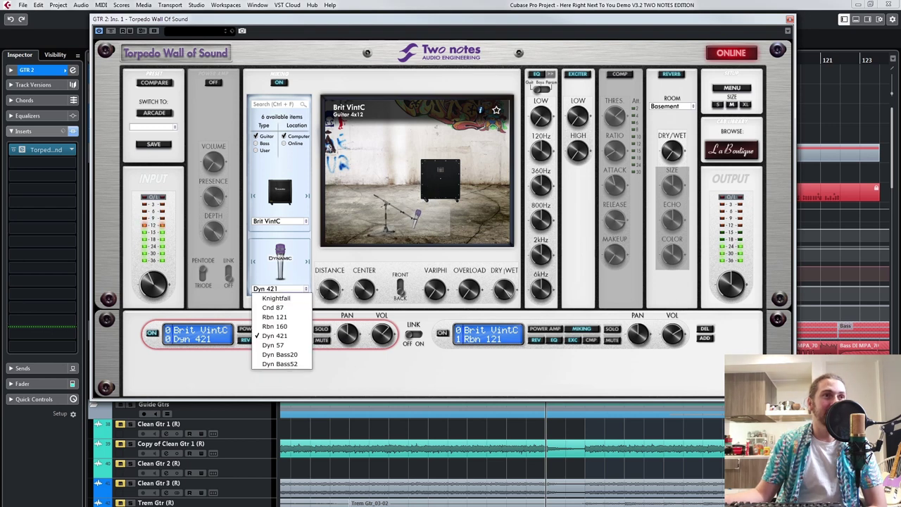
left_click(280, 307)
left_click_drag(364, 289, 364, 271)
left_click_drag(470, 290, 470, 232)
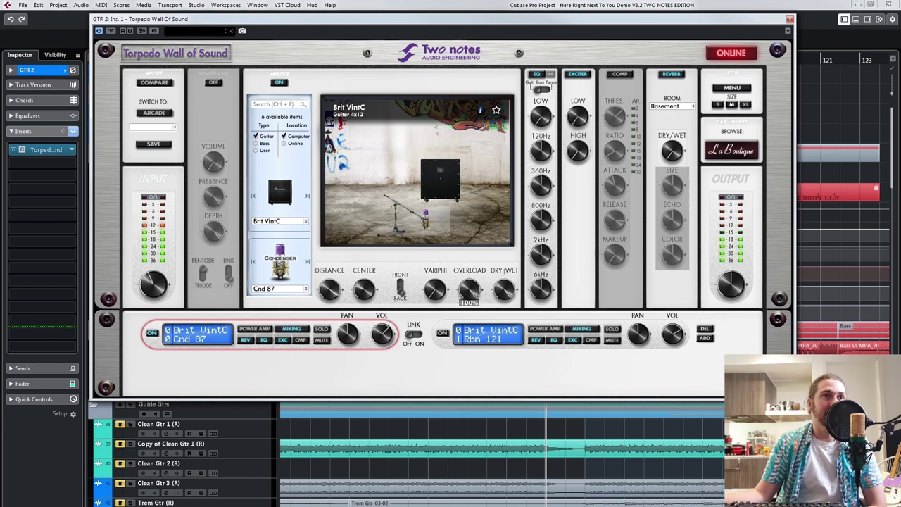
Bring the Cnd 87 close to the speaker, lower its overload and center, and return it to the cabinet's front
mouse_move(330, 289)
left_mouse_down()
mouse_move(330, 275)
mouse_move(328, 303)
left_mouse_up()
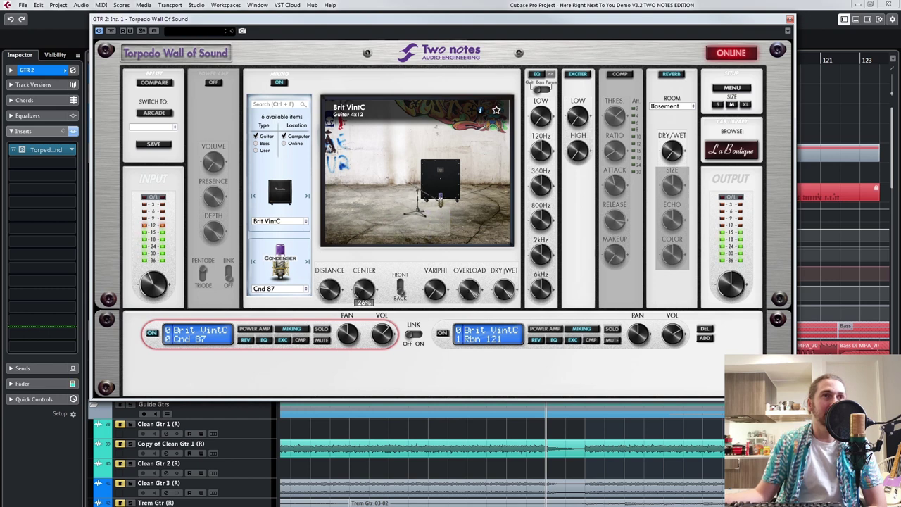
left_click_drag(469, 289, 469, 310)
left_click_drag(364, 288, 364, 309)
left_click(399, 287)
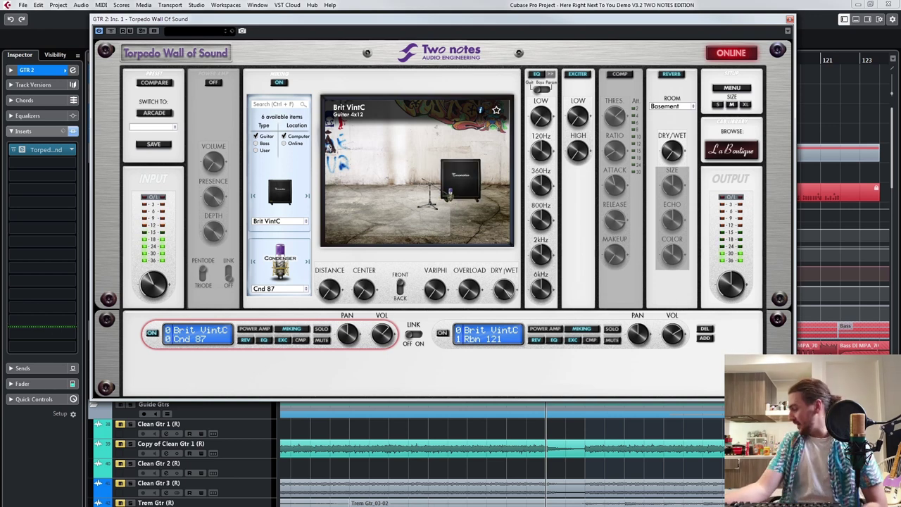
Turn on the Rbn 121 channel and set the first channel's microphone to Dyn 57
mouse_move(364, 289)
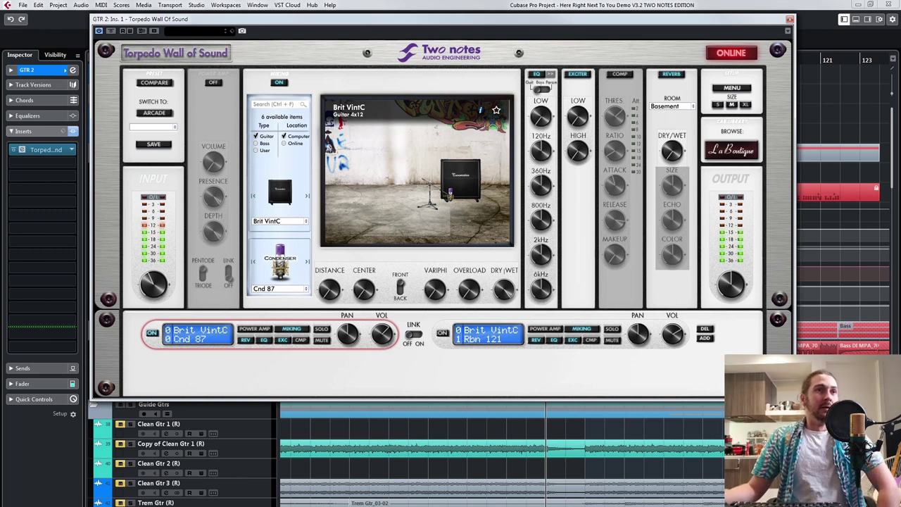
left_click(442, 333)
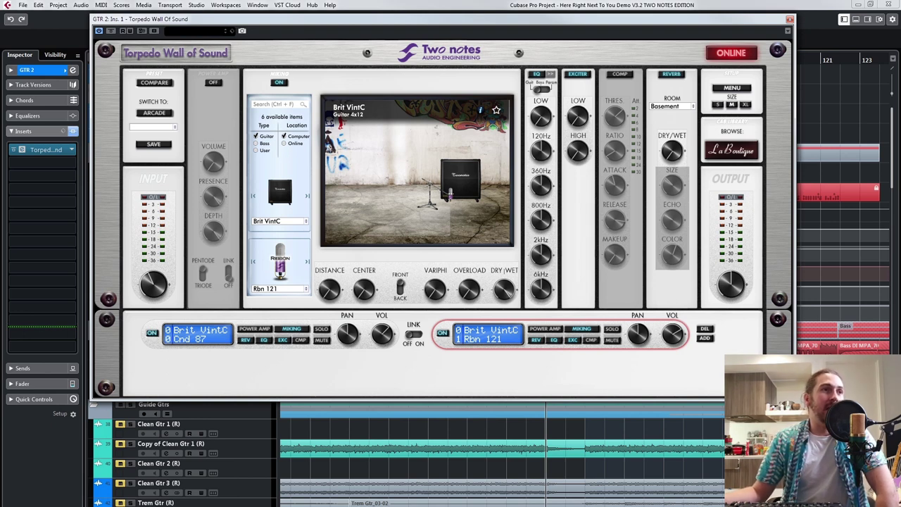
left_click(197, 334)
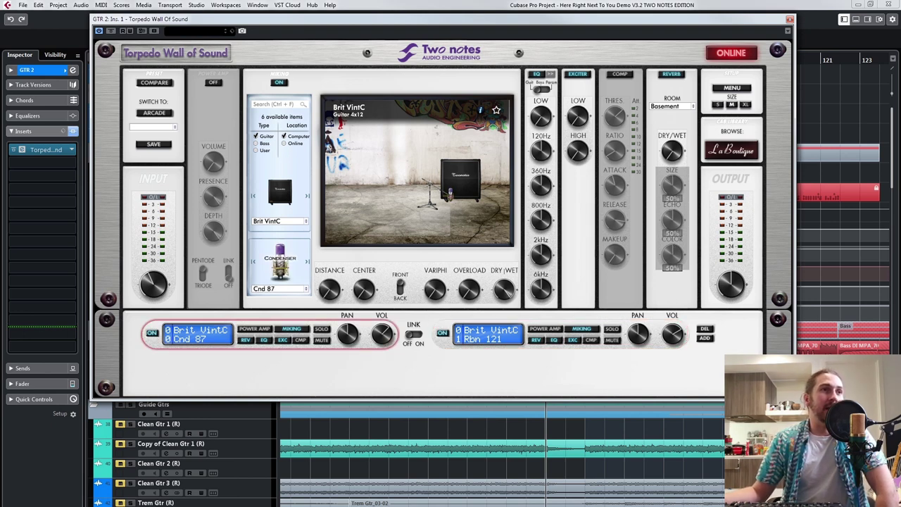
left_click(279, 288)
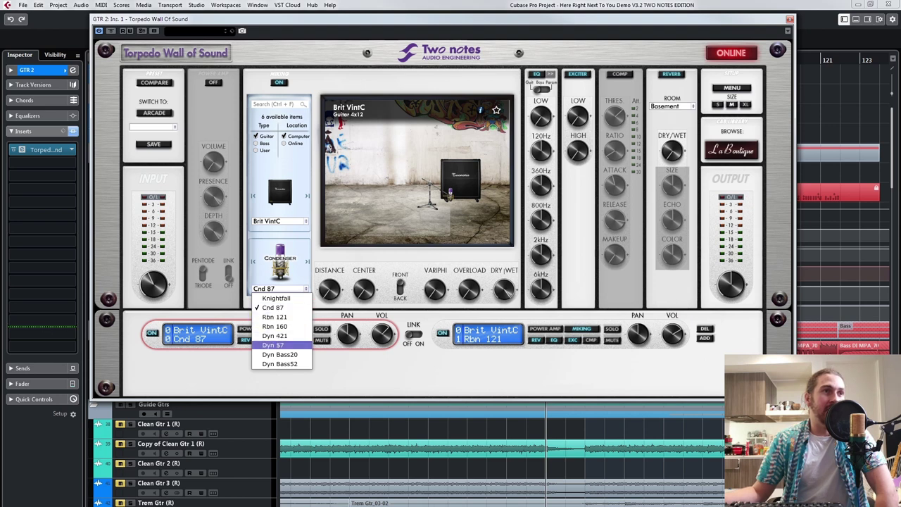
left_click(274, 345)
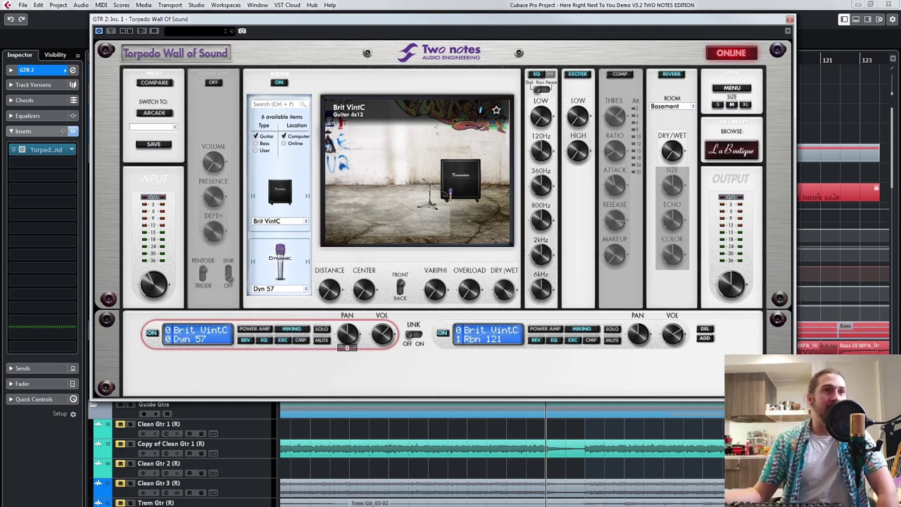
Turn off the exciter, EQ and reverb on both the Rbn 121 and Dyn 57 channels
left_click(573, 340)
left_click(554, 340)
left_click(536, 340)
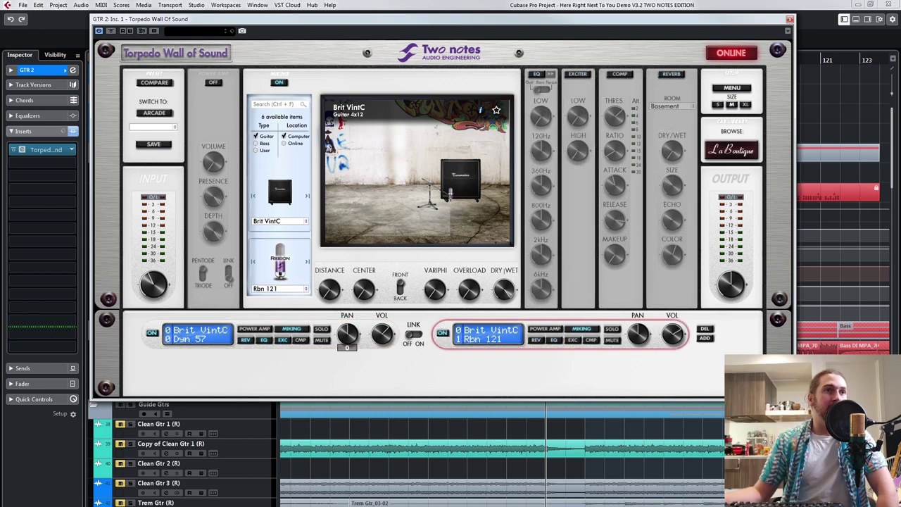
left_click(283, 340)
left_click(264, 339)
left_click(245, 340)
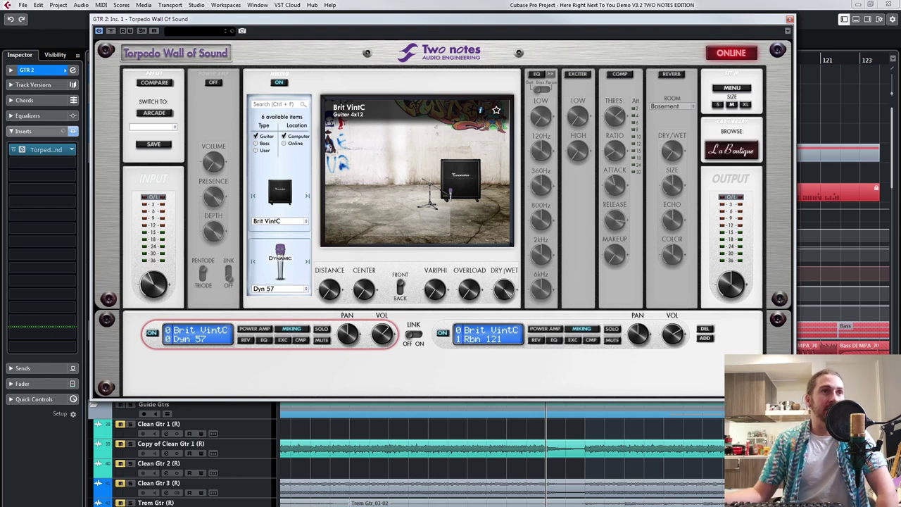
Move the Dyn 57 further off center, turn its channel back on, and lower its volume to about -1.6 dB
left_click_drag(364, 289, 364, 274)
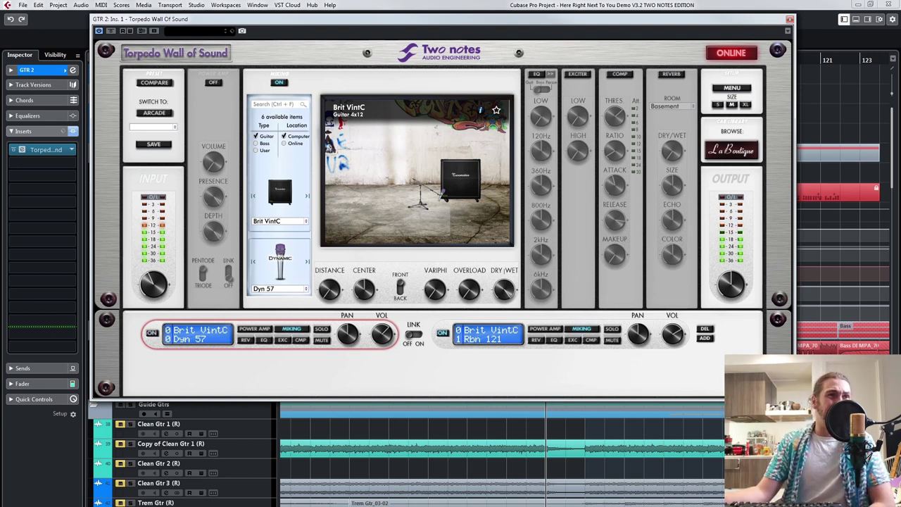
left_click_drag(381, 334, 382, 335)
mouse_move(364, 288)
left_click(152, 333)
scroll(382, 335, "down", 1)
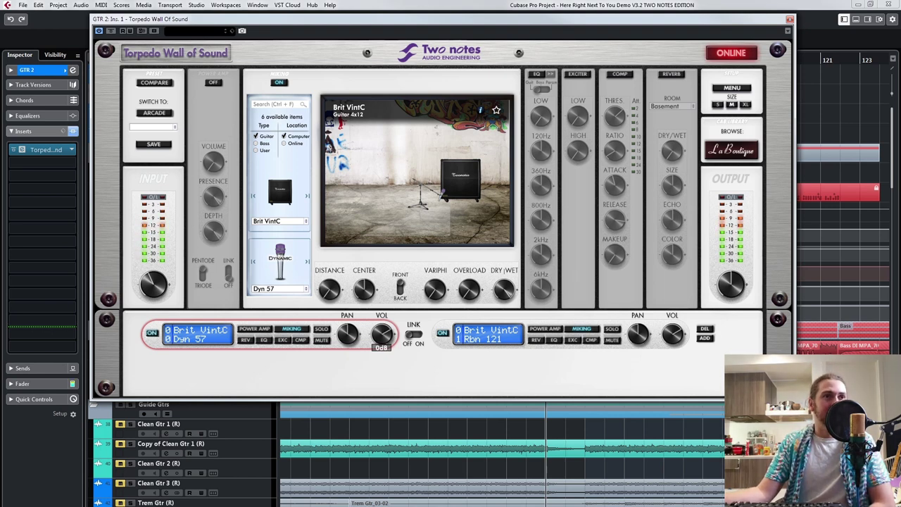
scroll(381, 335, "down", 2)
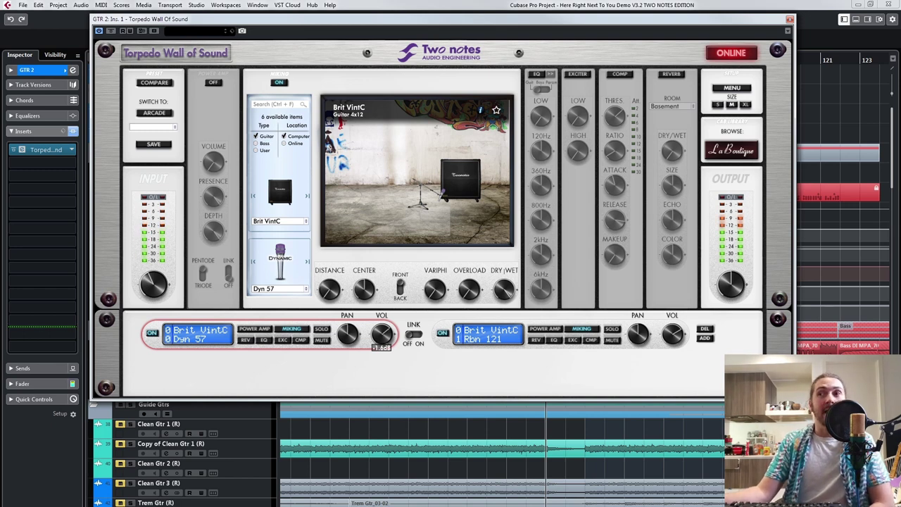
Turn off the Dyn 57 and Rbn 121 channels in the first row and select the third channel
left_click(672, 335)
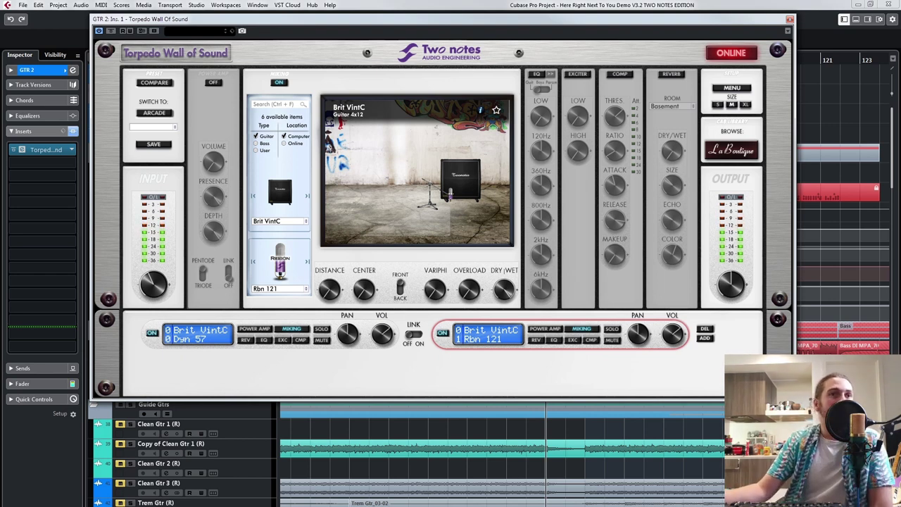
mouse_move(672, 334)
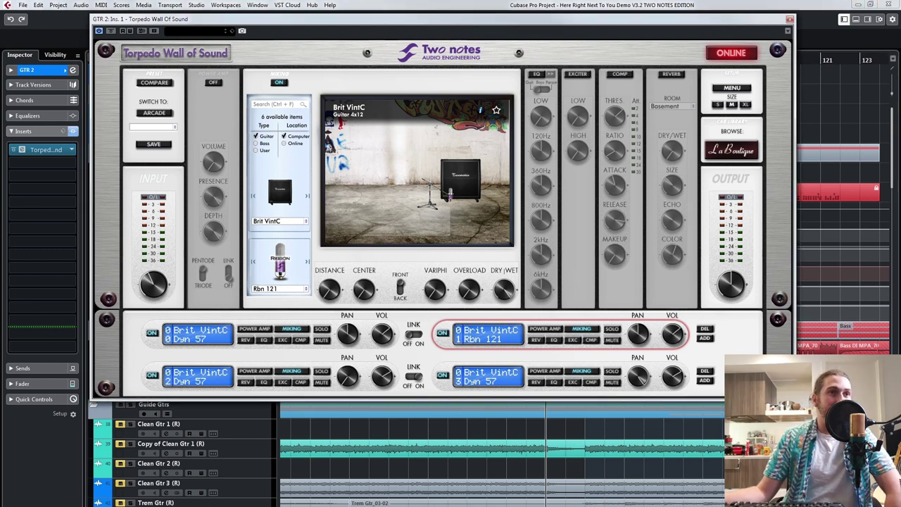
left_click(442, 376)
left_click(442, 333)
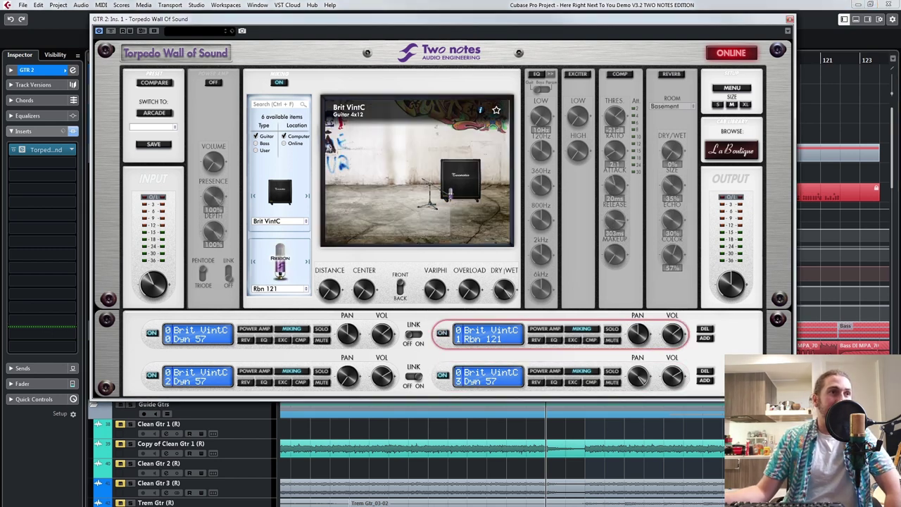
left_click(198, 334)
left_click(198, 377)
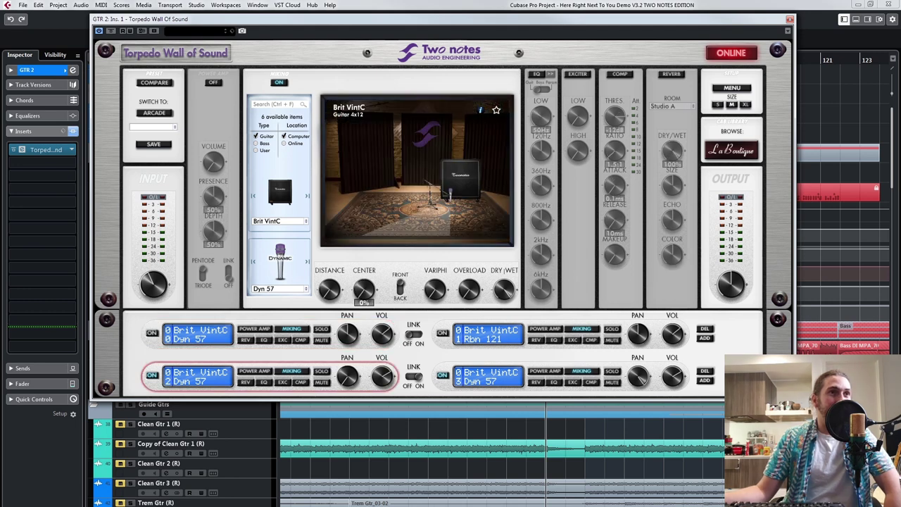
Set the linked third and fourth channels' microphone to Cnd 87 and increase its distance from the cabinet
left_click(280, 289)
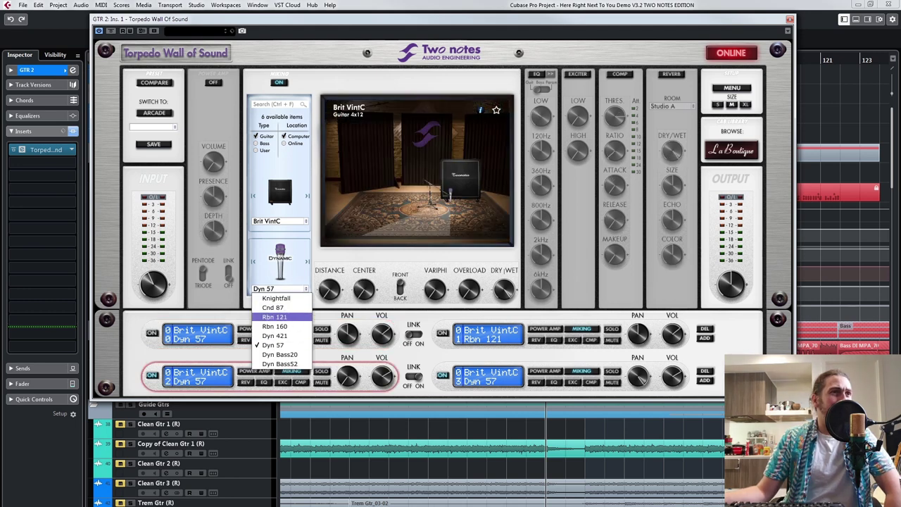
left_click(273, 308)
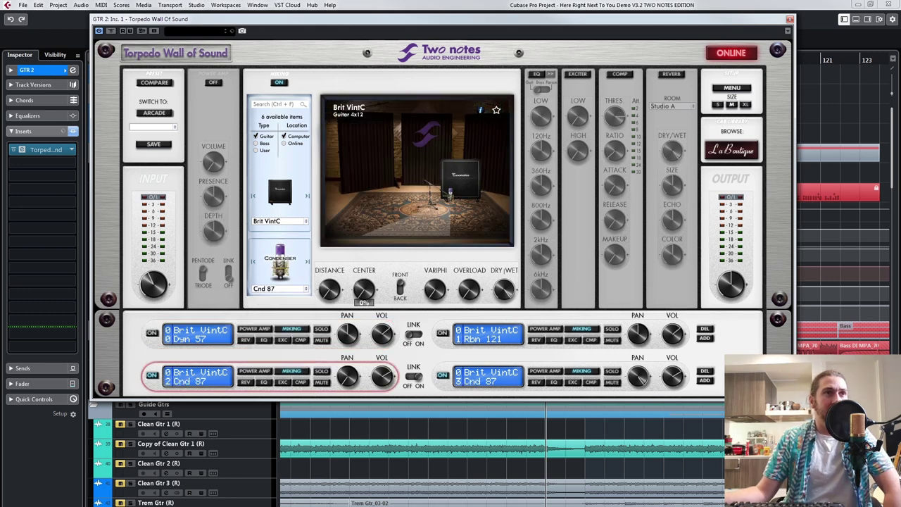
left_click_drag(329, 289, 331, 233)
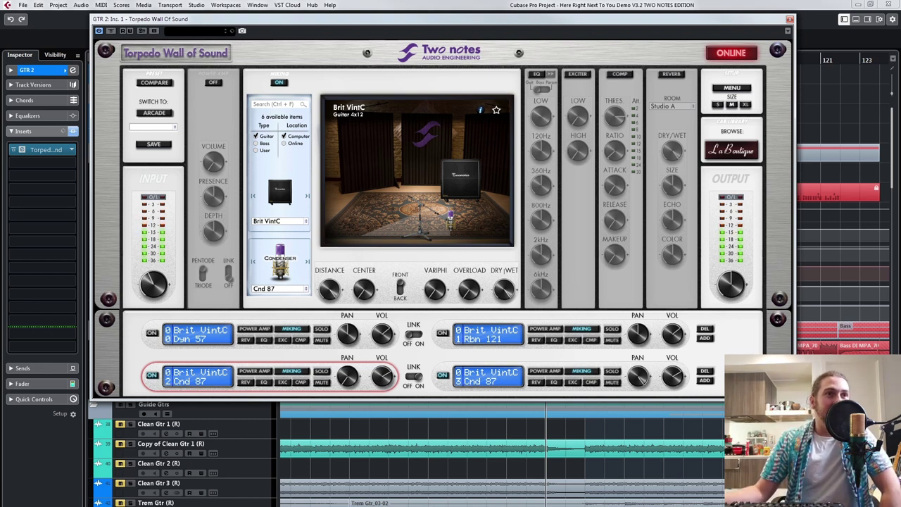
Change the fourth channel's microphone to Knightfall and check the third and fourth channels' volumes
mouse_move(364, 289)
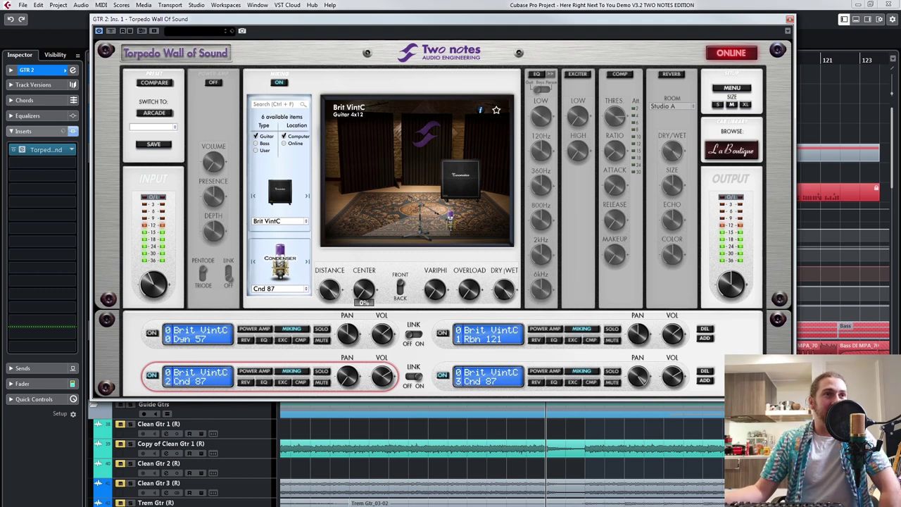
left_click(488, 376)
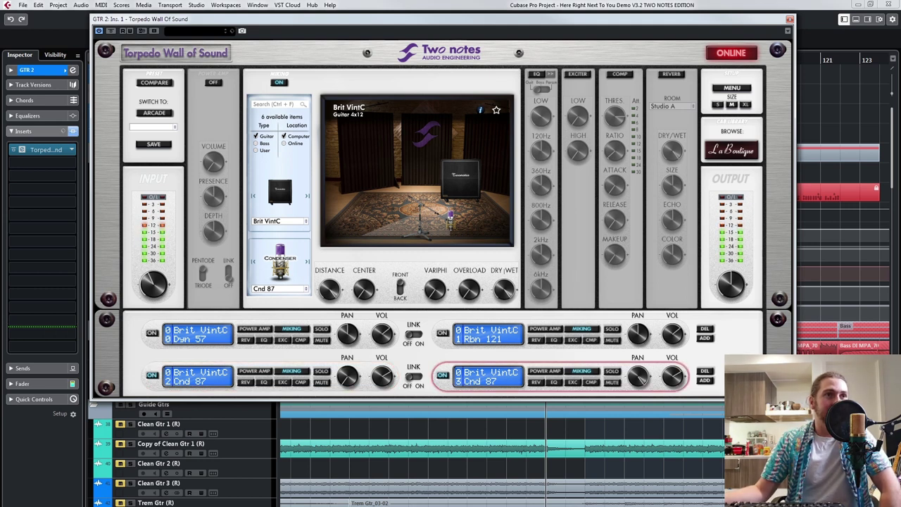
left_click(279, 289)
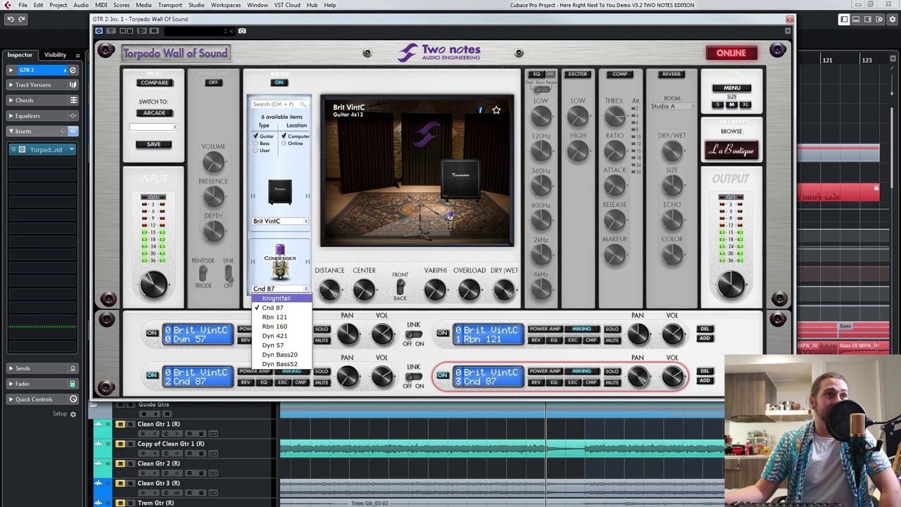
left_click(276, 298)
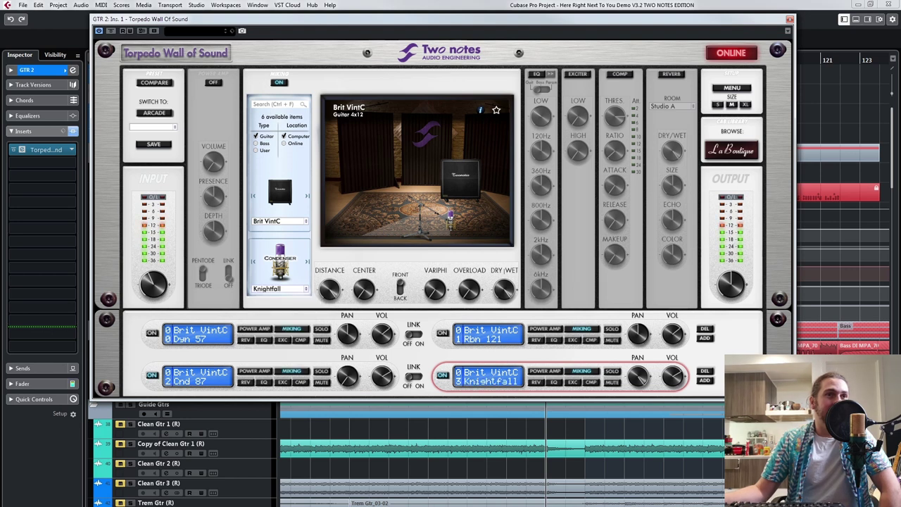
left_click(381, 376)
left_click(672, 377)
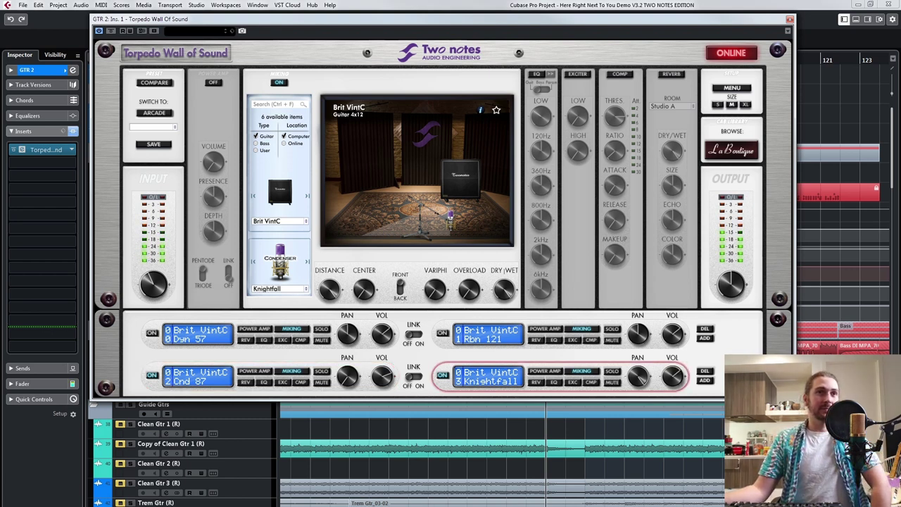
Turn the Rbn 121 and Dyn 57 channels back on and check their volumes against the distant microphones
left_click(442, 333)
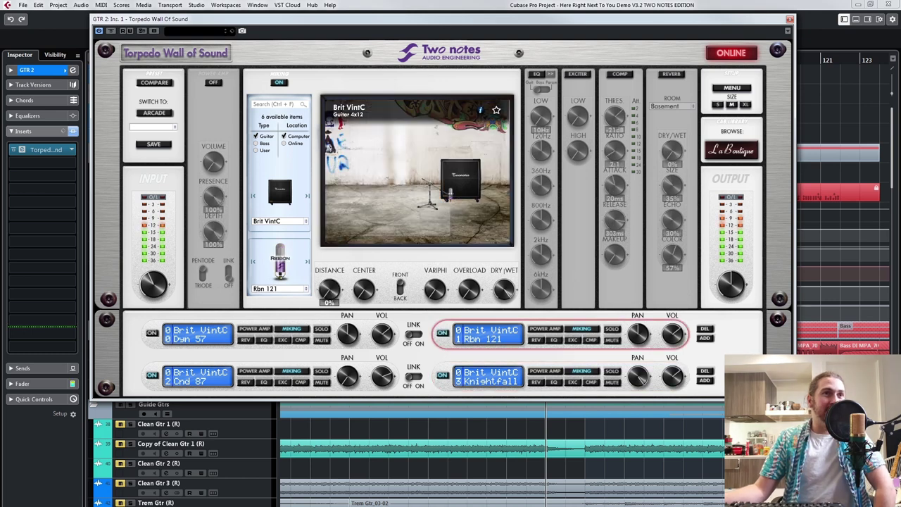
left_click(152, 333)
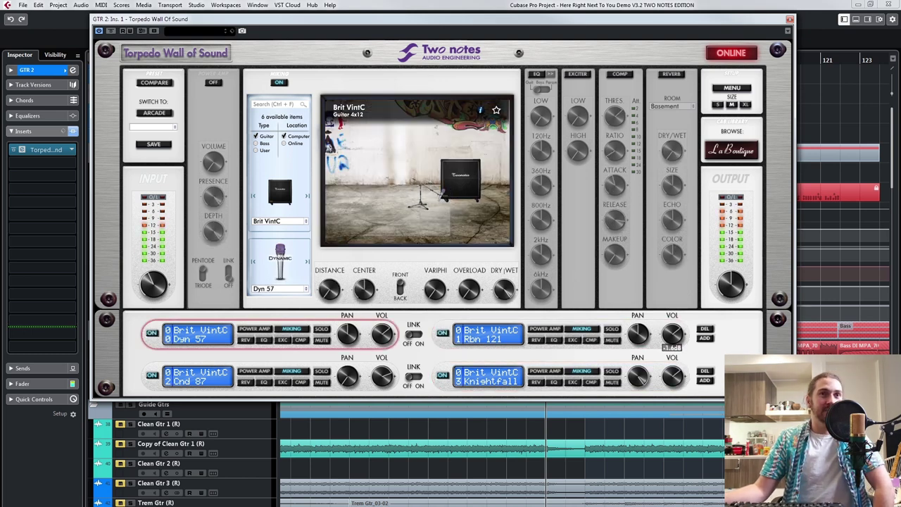
left_click(672, 334)
left_click(382, 334)
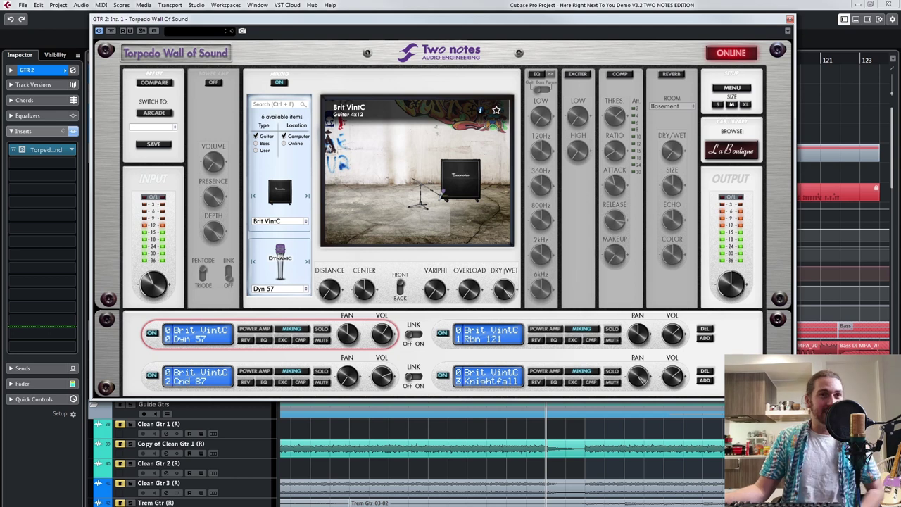
Compare the blend with the Cnd 87 and Knightfall channels muted and unmuted, and balance the volumes of all four channels
left_click(611, 382)
left_click(322, 382)
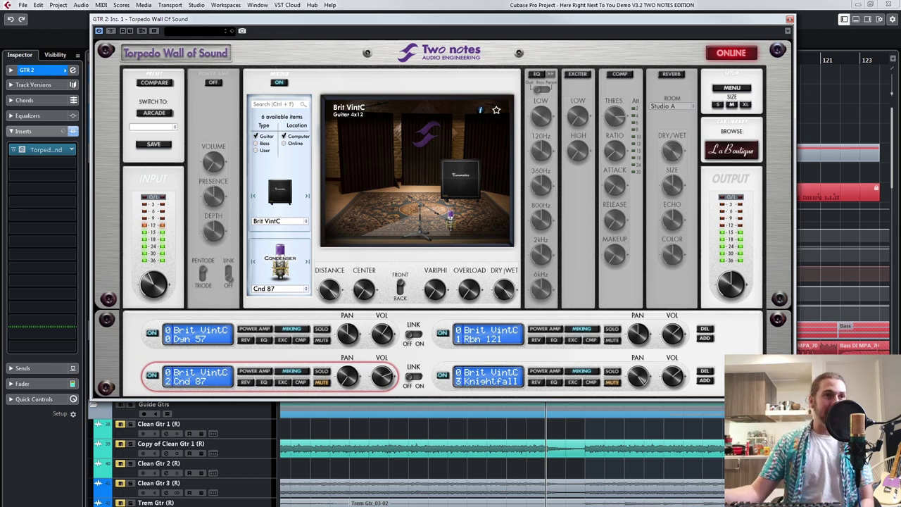
left_click(672, 376)
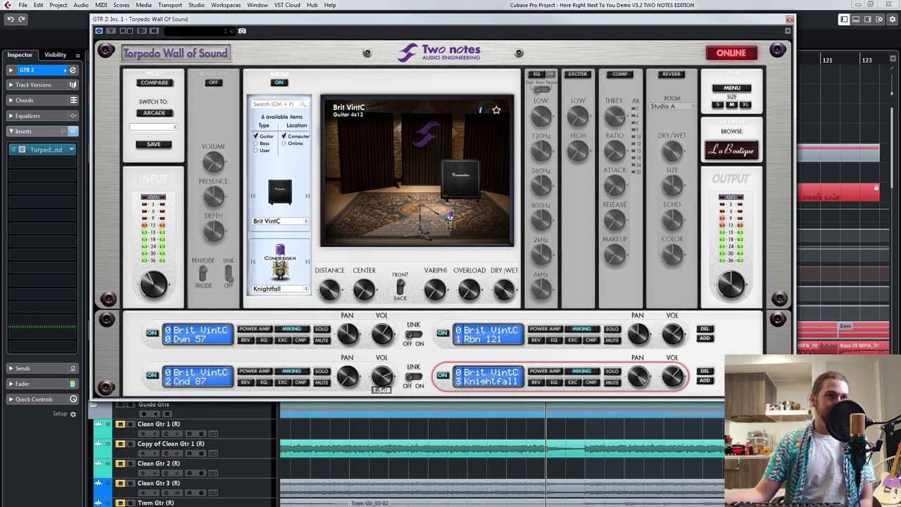
left_click(382, 377)
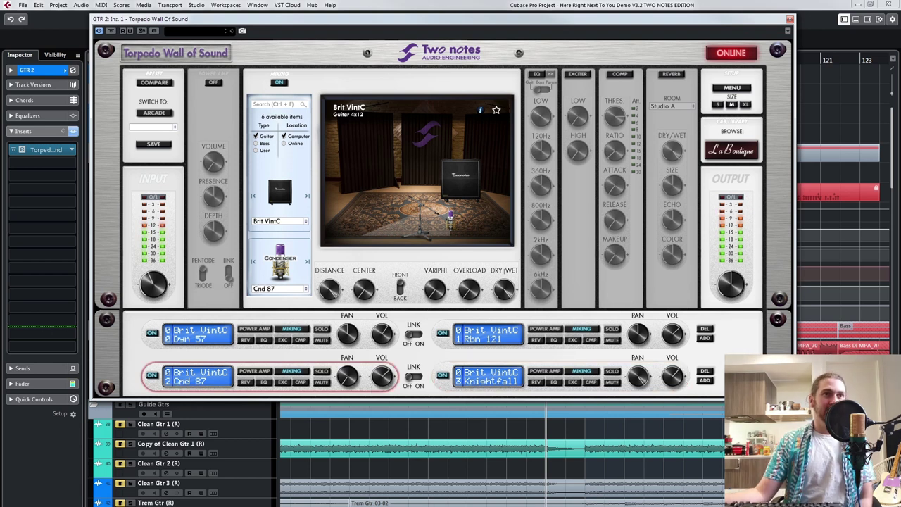
left_click(380, 335)
left_click(672, 334)
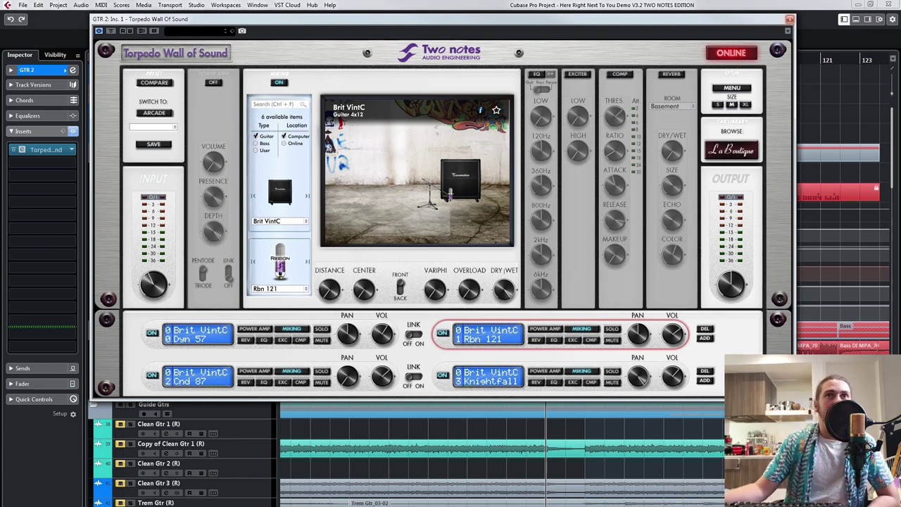
Close the GTR 2 plug-in and solo the Distorted Gtrs group in the mixer
left_click(790, 20)
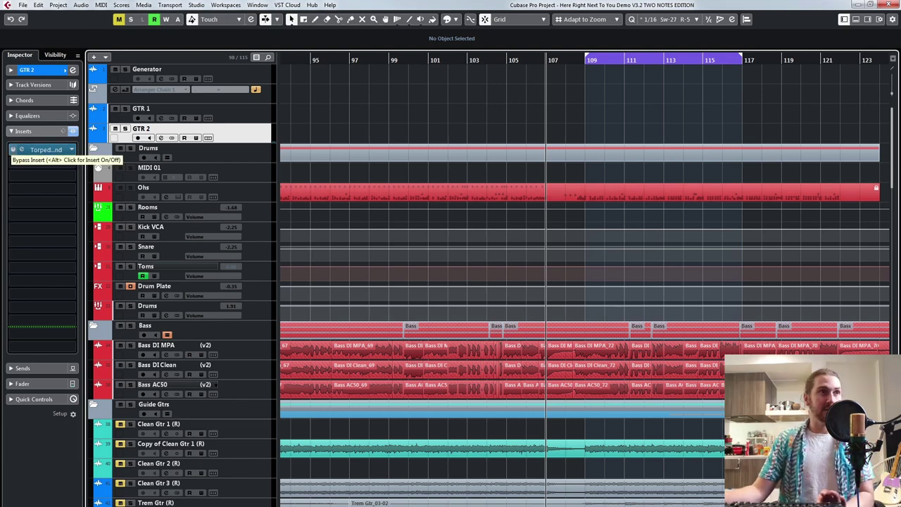
scroll(584, 282, "down", 5)
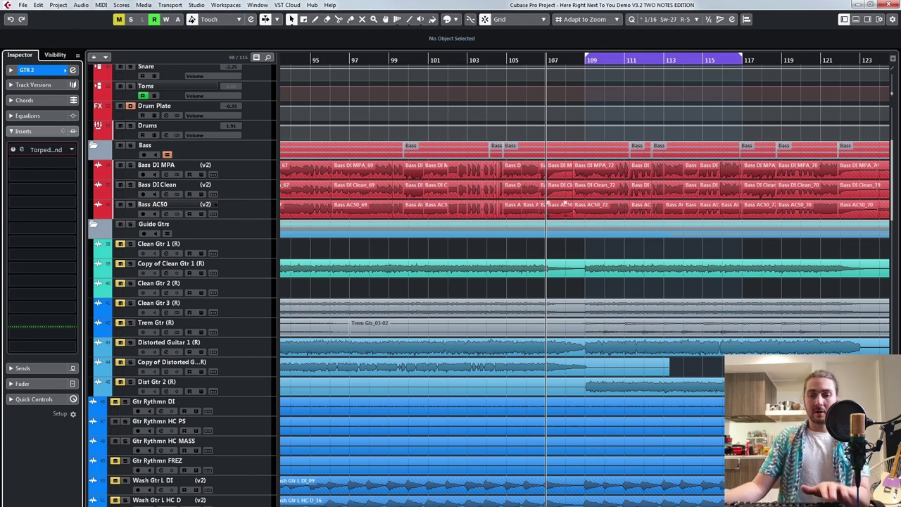
key("F3")
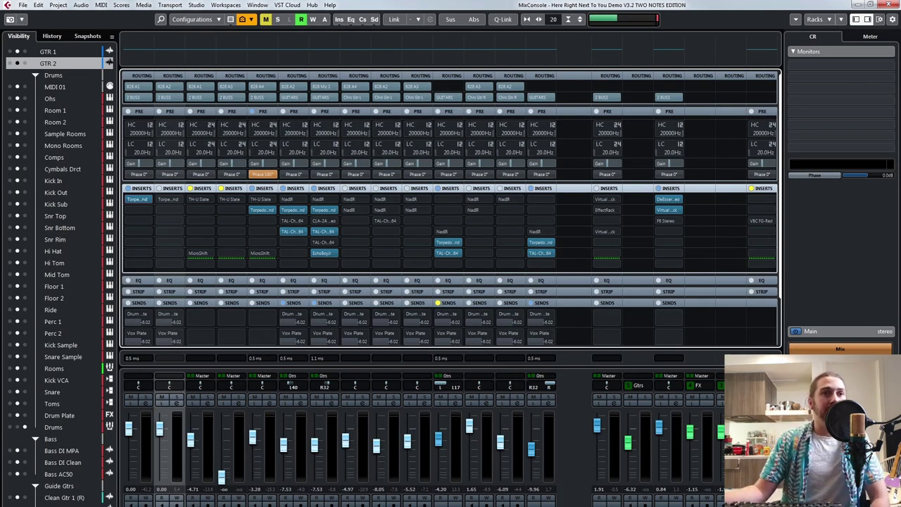
left_click(169, 451)
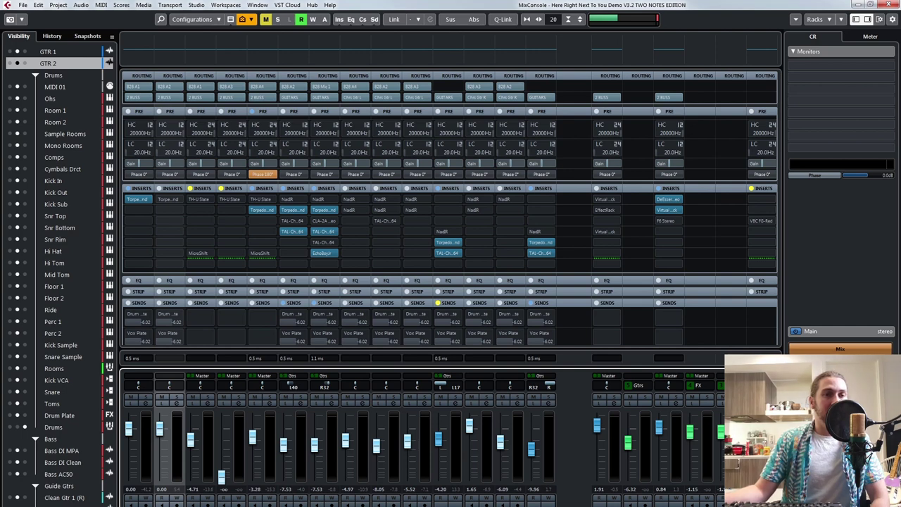
scroll(339, 437, "right", 2)
scroll(451, 282, "right", 6)
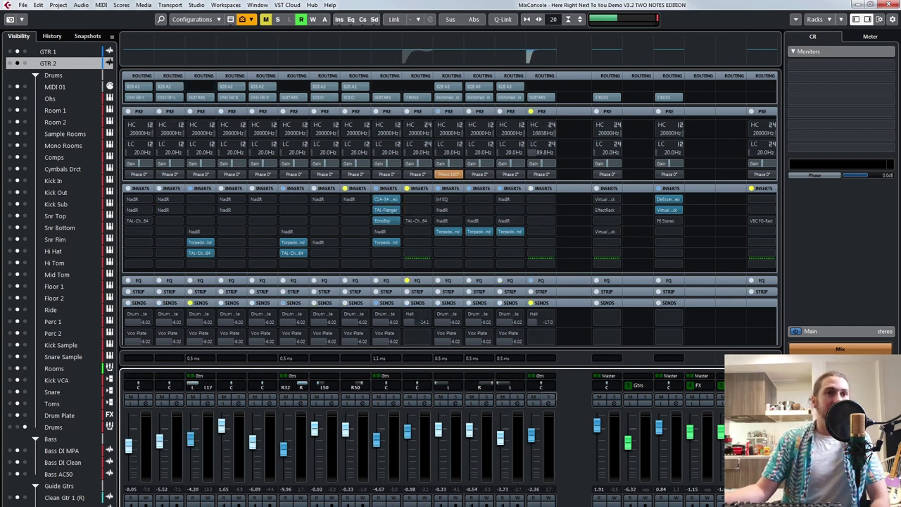
left_click(548, 397)
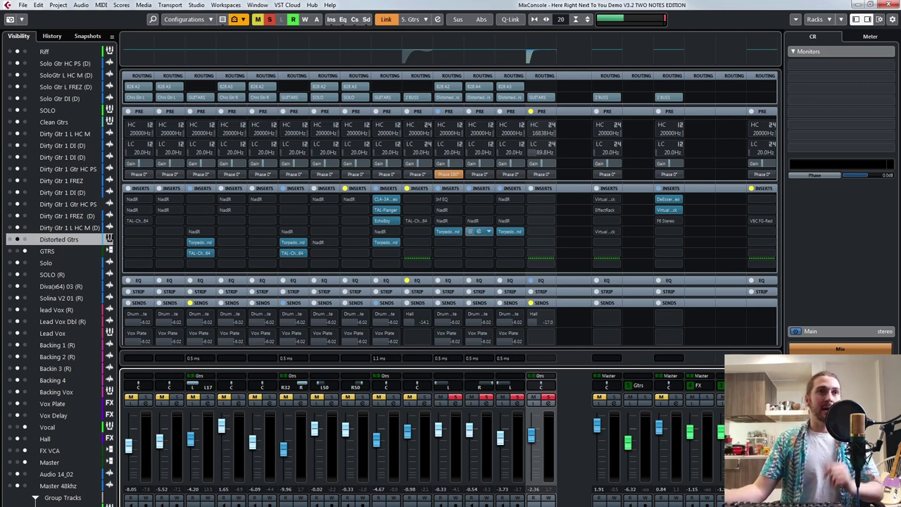
Play the full mix and raise the fader of the channel with the DeEsser insert to -1.87 dB
left_click(447, 231)
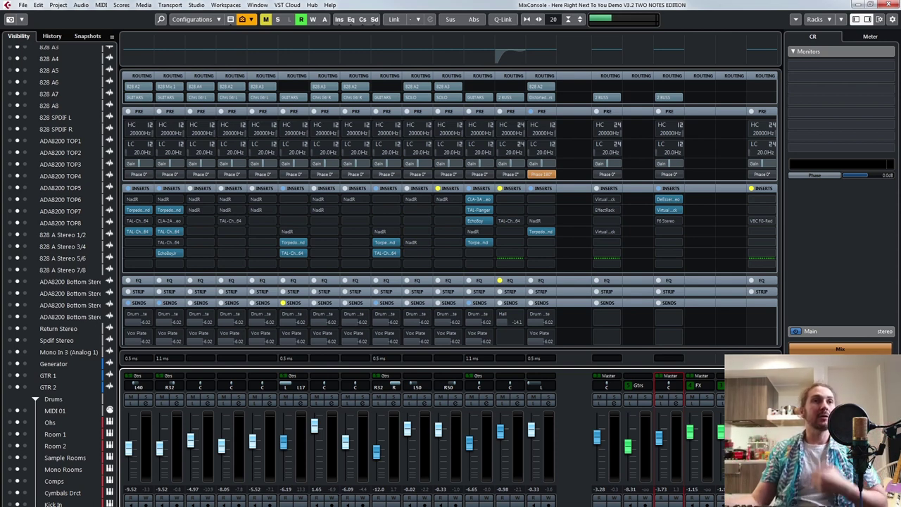
scroll(450, 429, "right", 3)
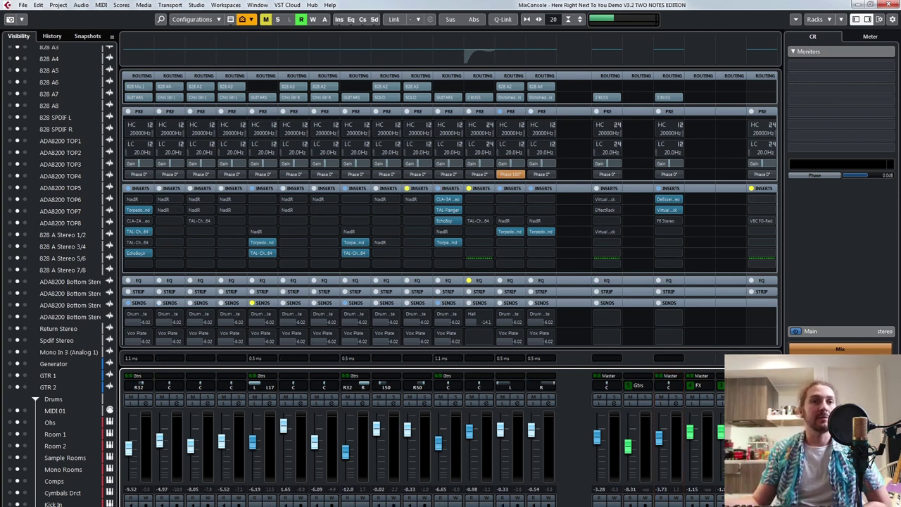
key("shift+alt+c")
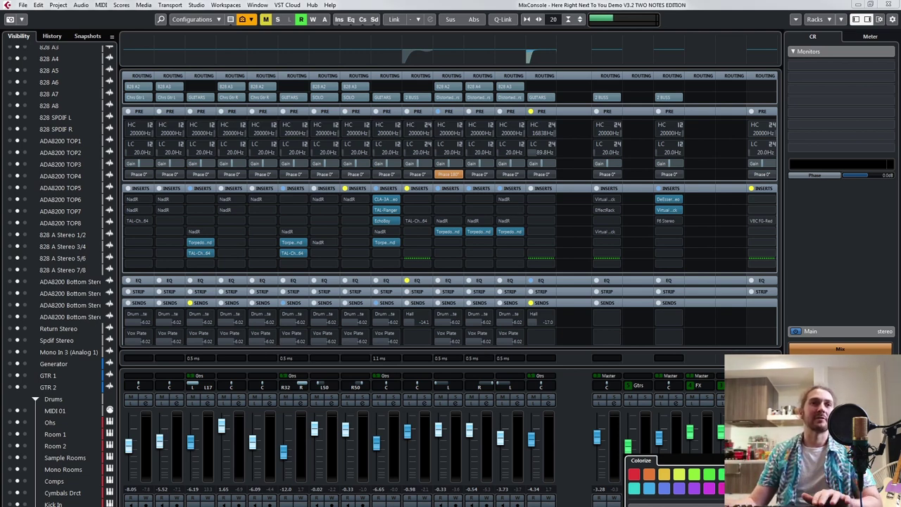
key("space")
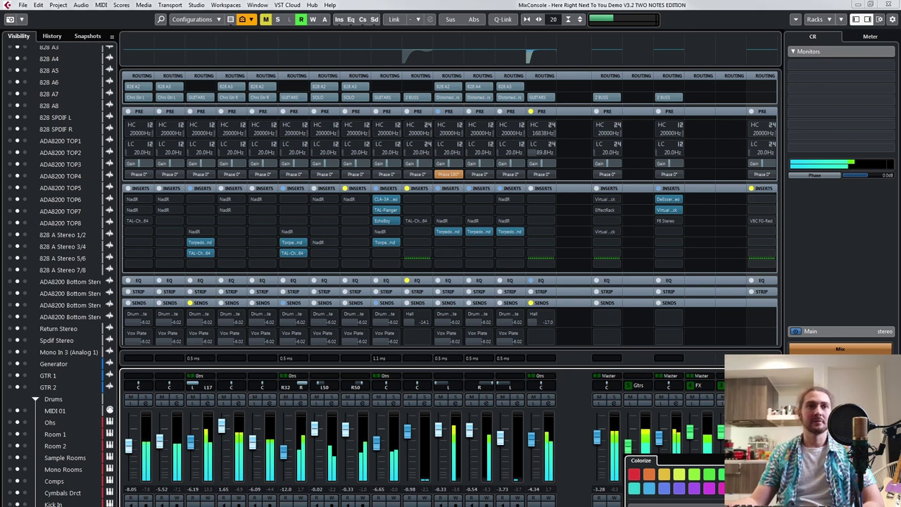
left_click_drag(658, 438, 658, 434)
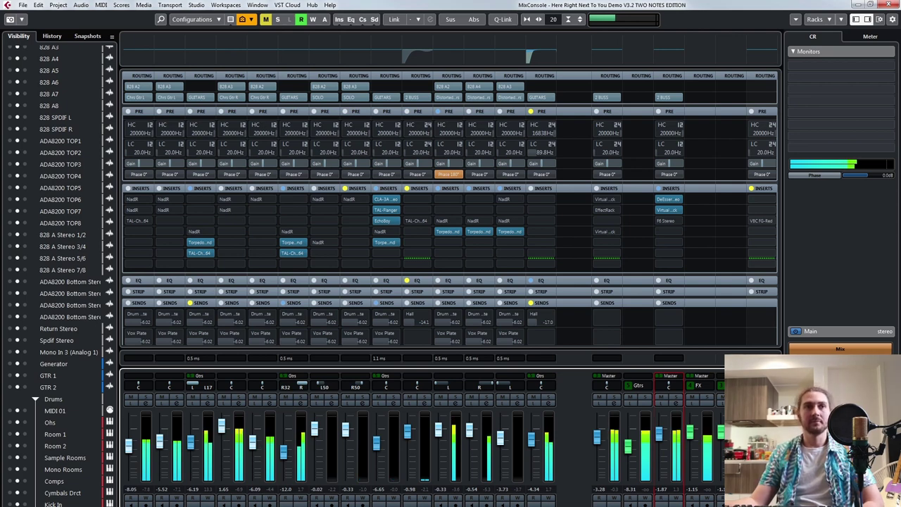
Set the Dirty Gtr 1 L HC M fader to -2.85 dB and Dirty Gtr 1 Gtr HC PS to 1.91 dB, and solo Distorted Gtrs
left_click_drag(438, 430, 469, 423)
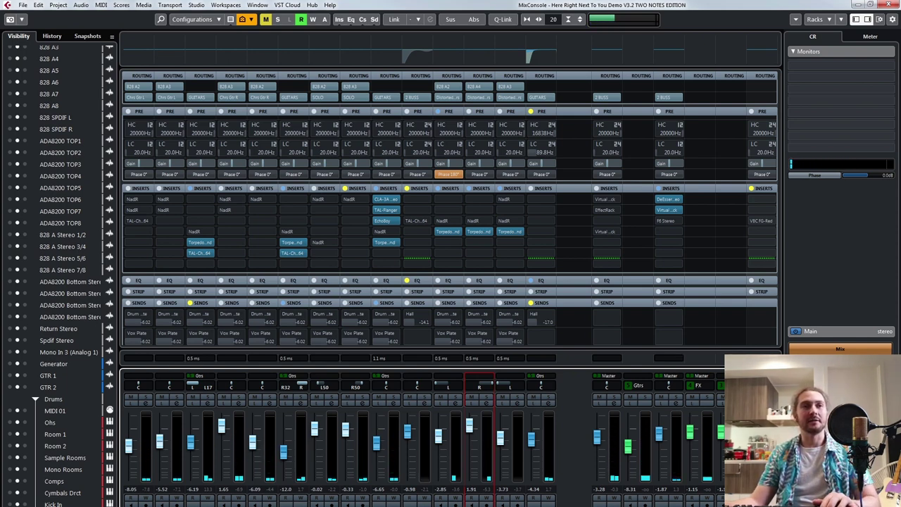
left_click(548, 397)
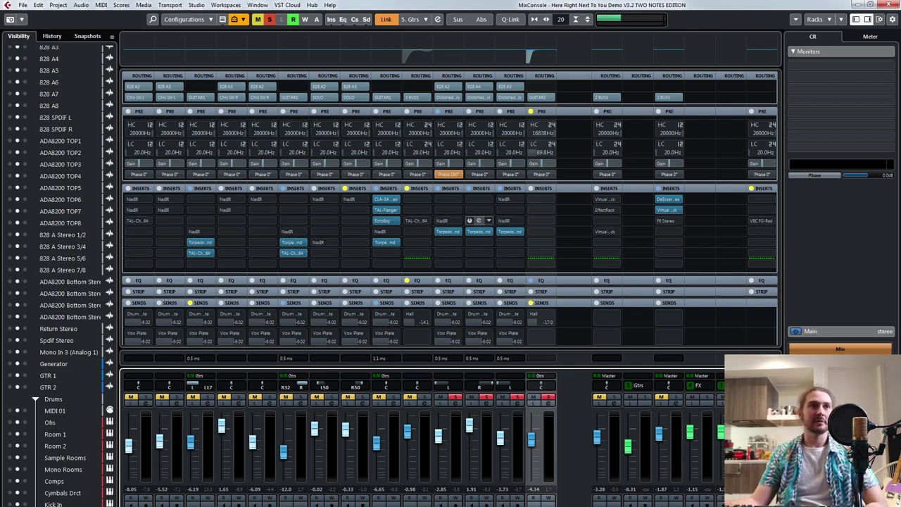
Open Torpedo Wall of Sound from the Dirty Gtr 1 Gtr HC PS and Dirty Gtr 1 L HC M channels and arrange both windows side by side
left_click(479, 231)
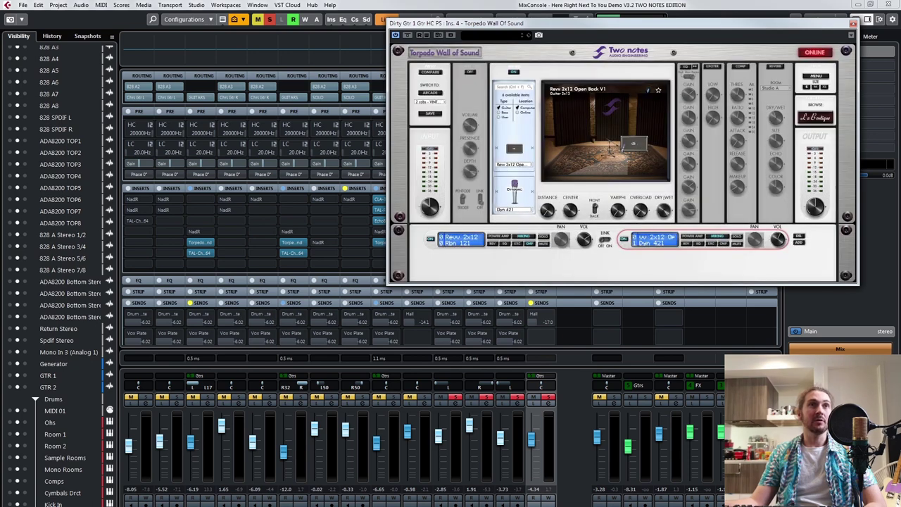
mouse_move(598, 23)
left_mouse_down()
mouse_move(613, 21)
mouse_move(588, 21)
left_mouse_up()
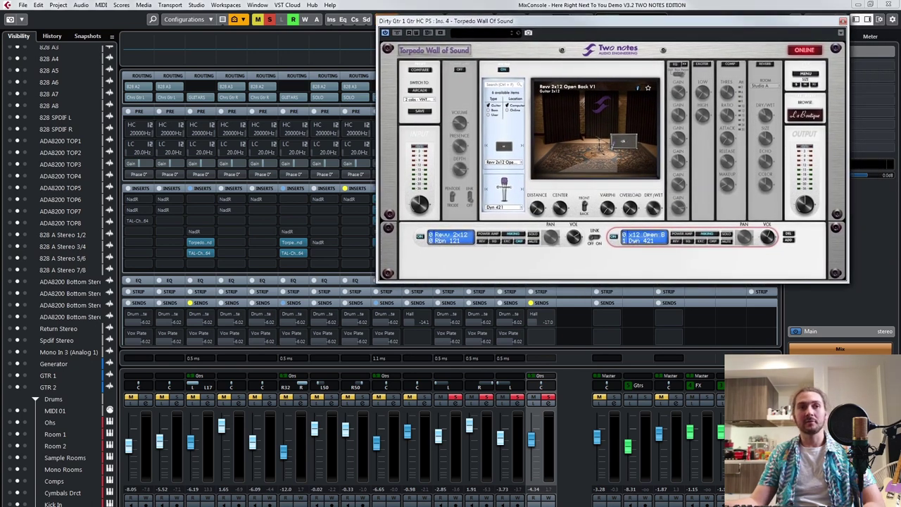
scroll(479, 436, "left", 2)
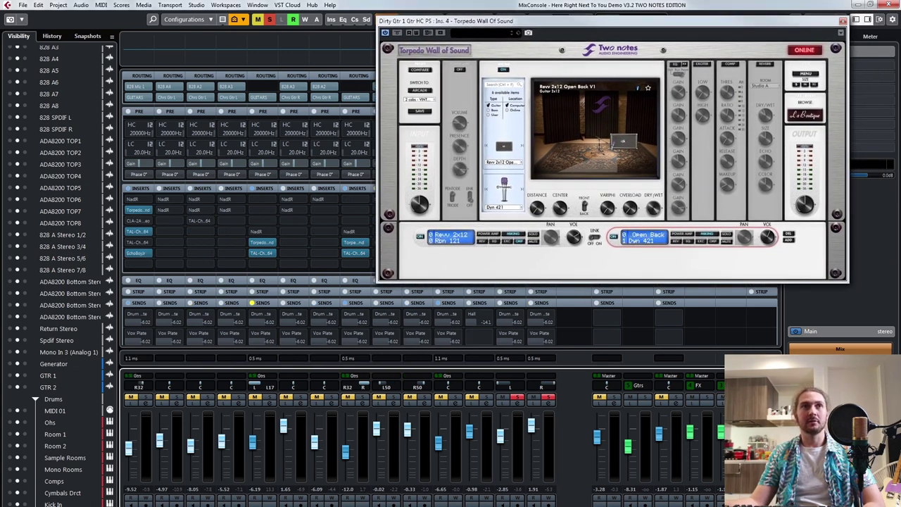
left_click_drag(556, 21, 705, 5)
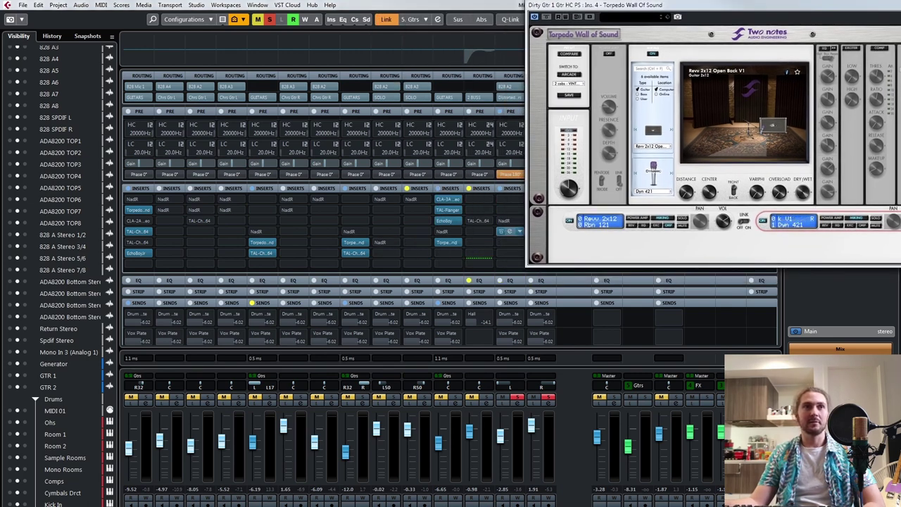
left_click(509, 232)
left_click_drag(662, 35, 659, 22)
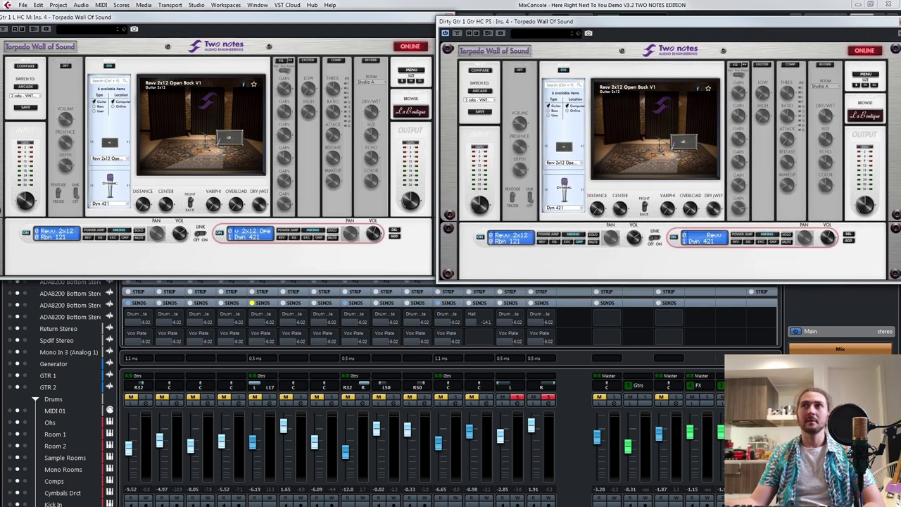
left_click_drag(281, 17, 291, 15)
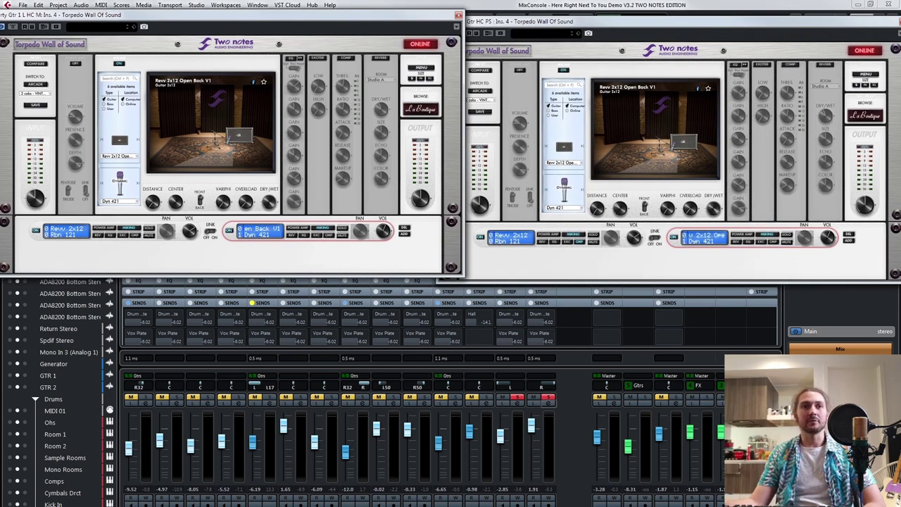
Play the soloed distorted guitars and raise the Distorted Gtrs group fader to -3.50 dB
left_click(574, 438)
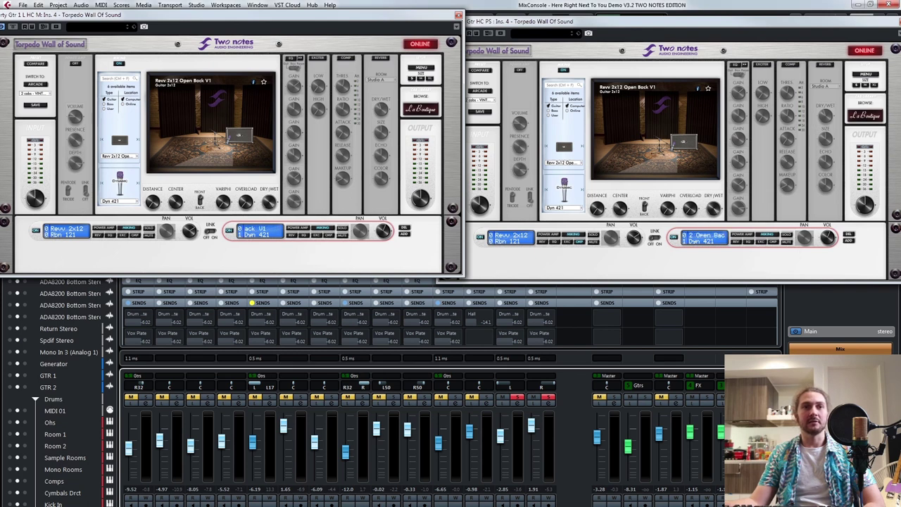
scroll(339, 433, "right", 2)
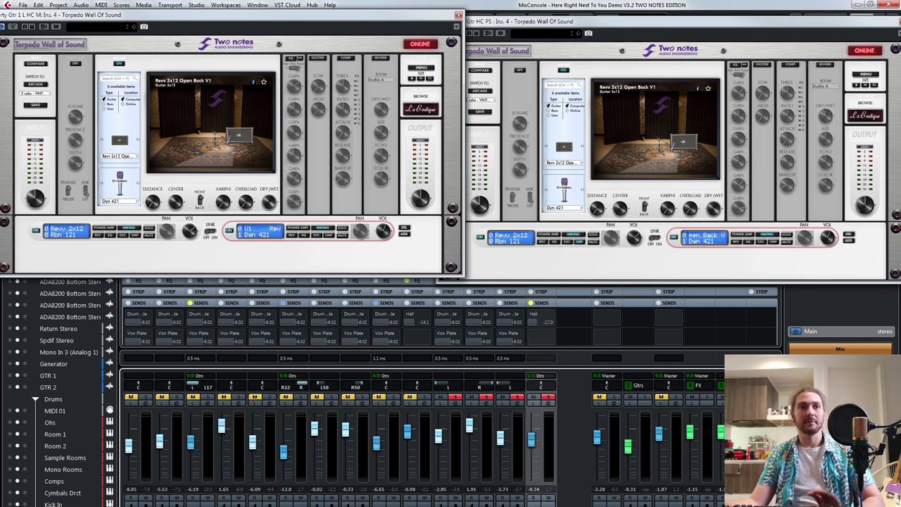
key("space")
left_click_drag(531, 439, 531, 438)
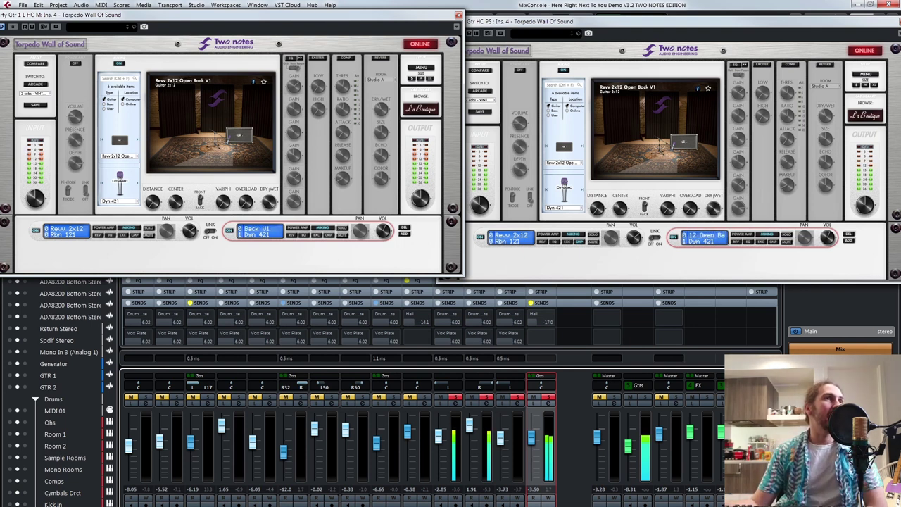
Link the two cabinet slots in both the Dirty Gtr 1 L HC M and Dirty Gtr 1 Gtr HC PS plugin windows
left_click(119, 156)
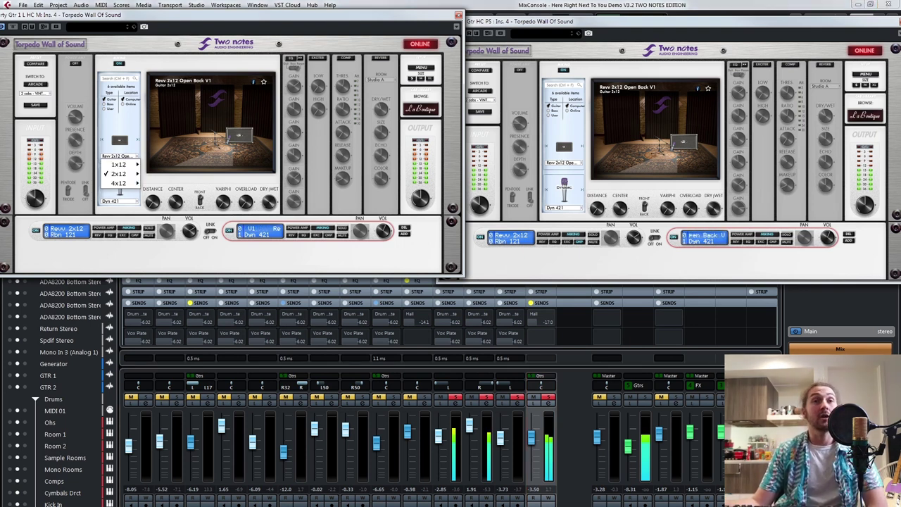
mouse_move(120, 173)
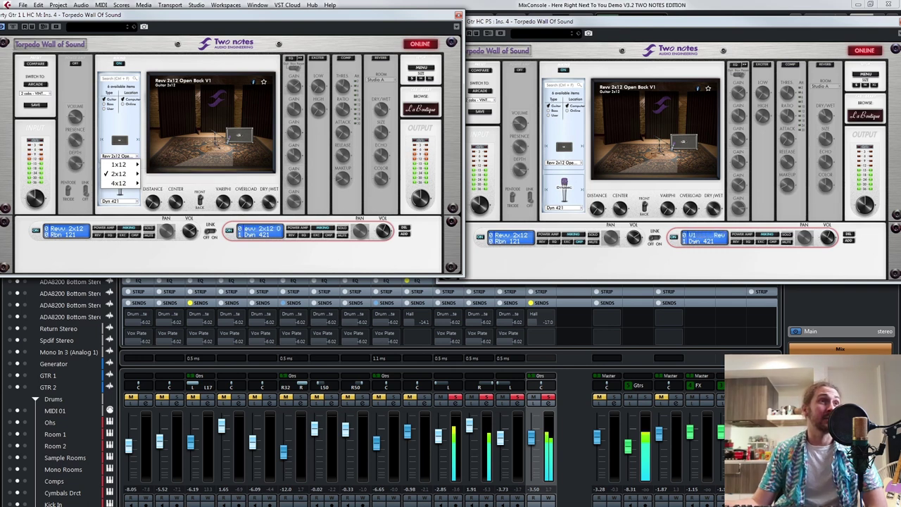
left_click(211, 232)
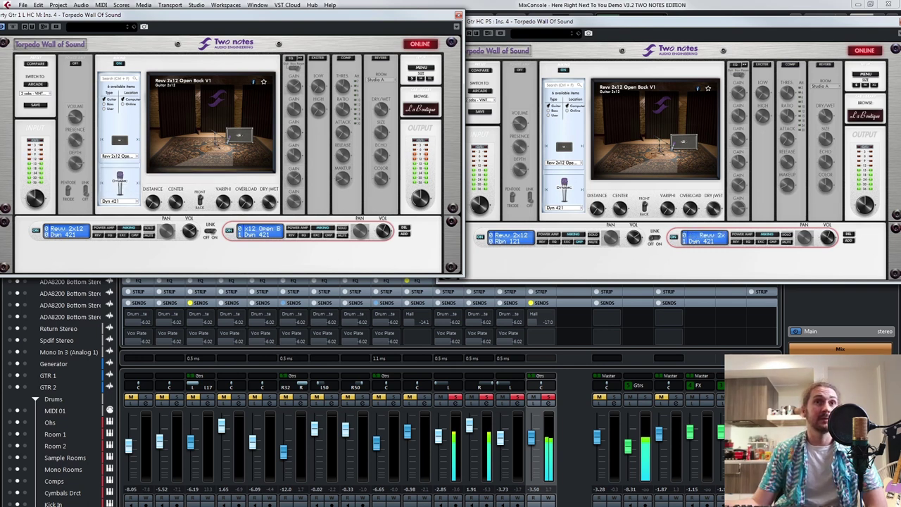
left_click(654, 238)
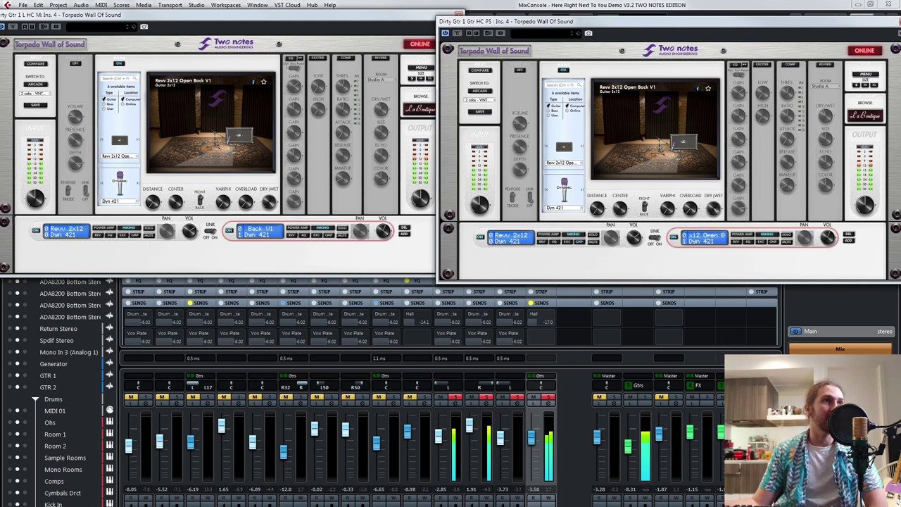
Load the 4x12 Brit VintC cabinet in both the L HC M and Gtr HC PS instances
left_click(119, 157)
mouse_move(119, 183)
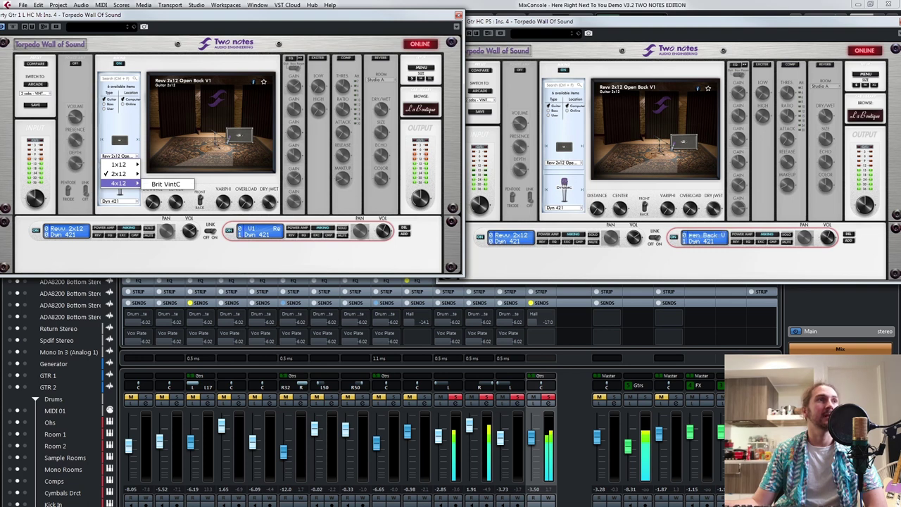
left_click(166, 183)
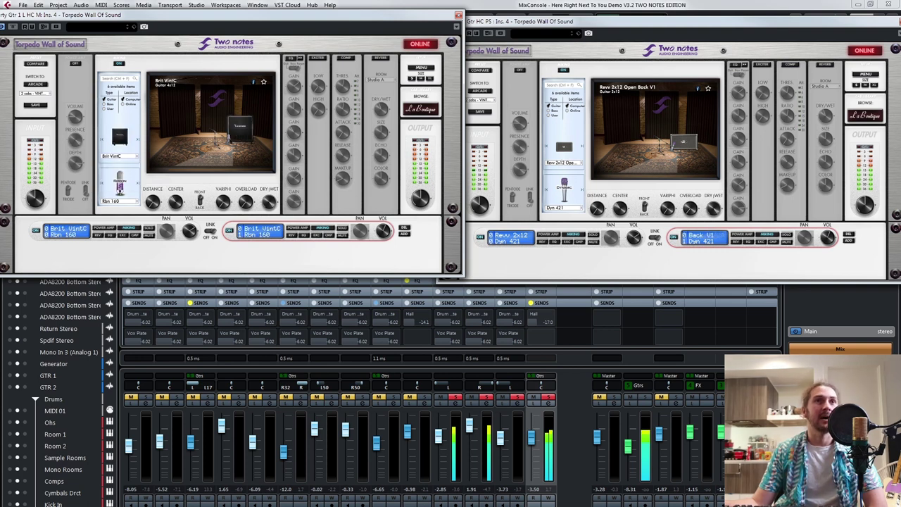
left_click(563, 163)
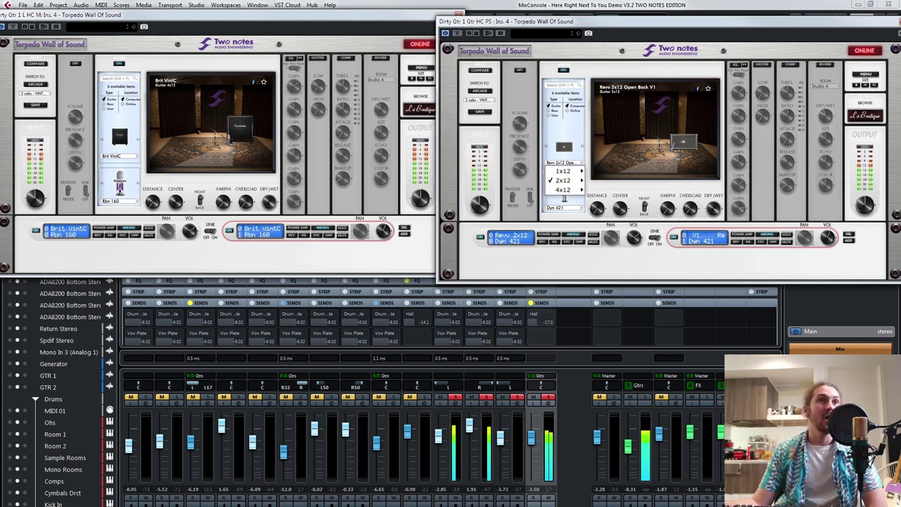
mouse_move(563, 190)
left_click(609, 190)
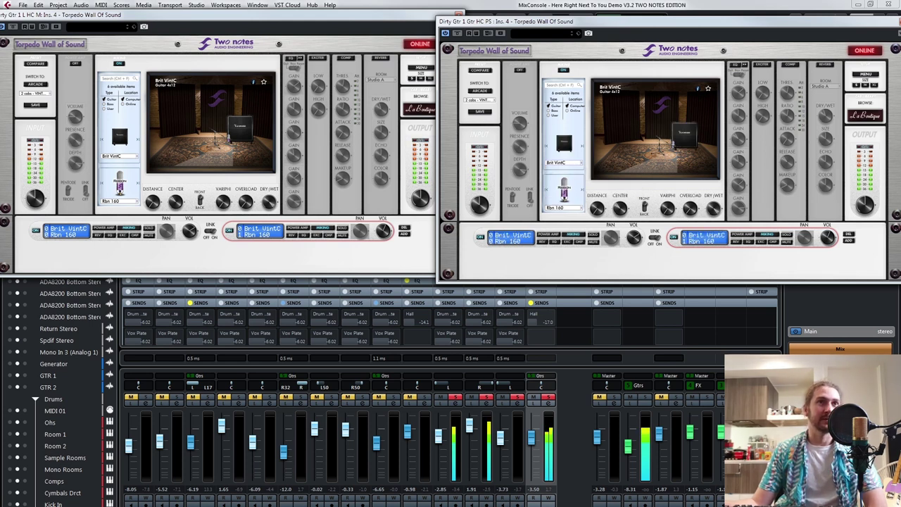
Set the microphone on the Brit VintC cabinets to Dyn 421 in both plugin instances
left_click(564, 207)
left_click(571, 254)
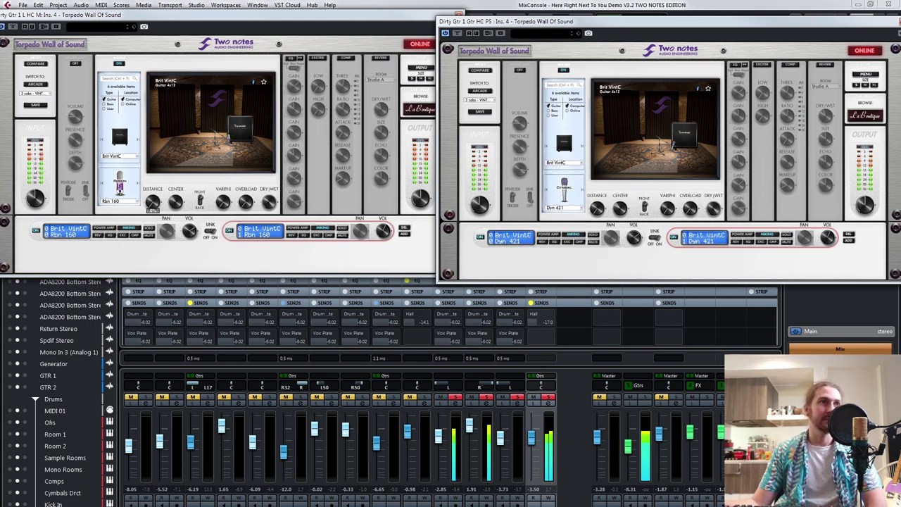
left_click(120, 201)
left_click(125, 247)
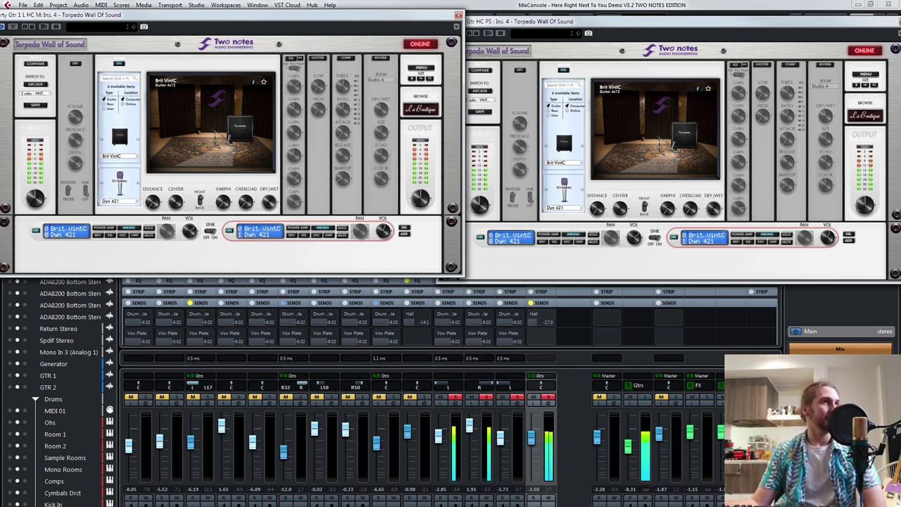
Switch the cabinets in both plugin instances to the 1x12 Recto - SLE
left_click(121, 157)
mouse_move(121, 165)
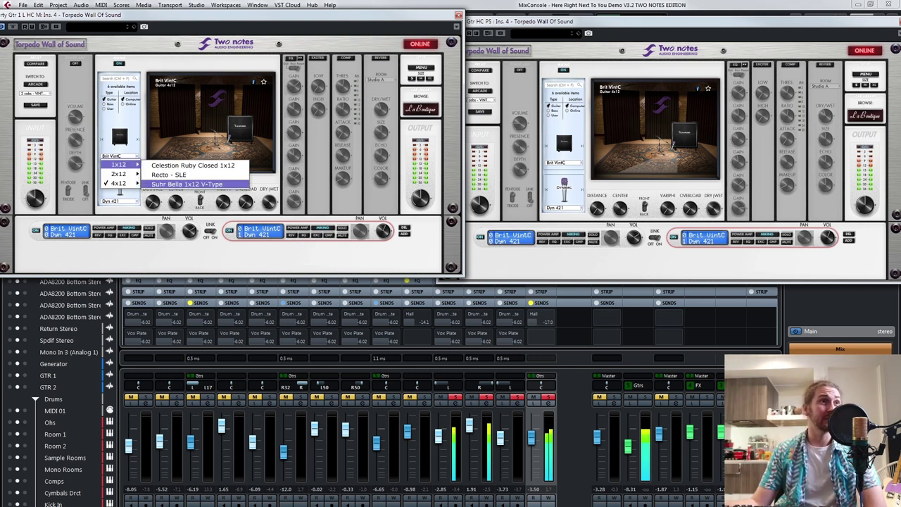
left_click(168, 173)
left_click(559, 163)
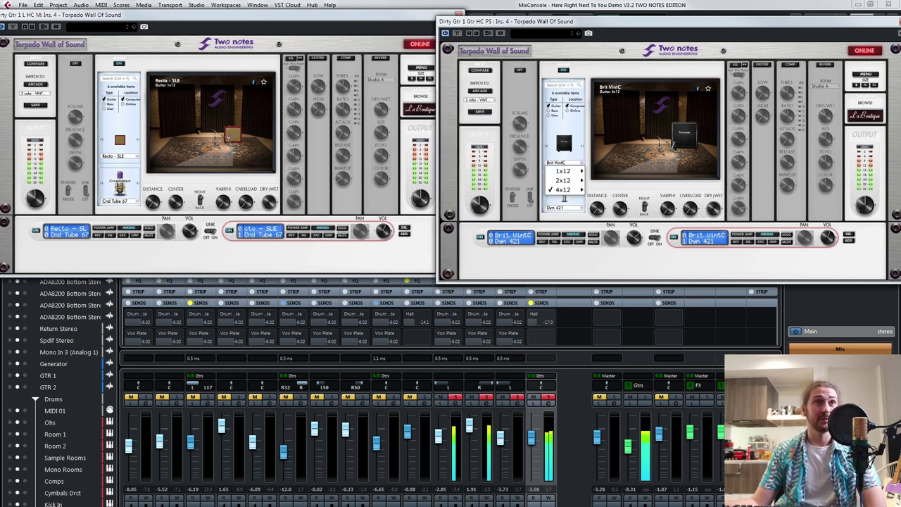
mouse_move(563, 171)
left_click(619, 192)
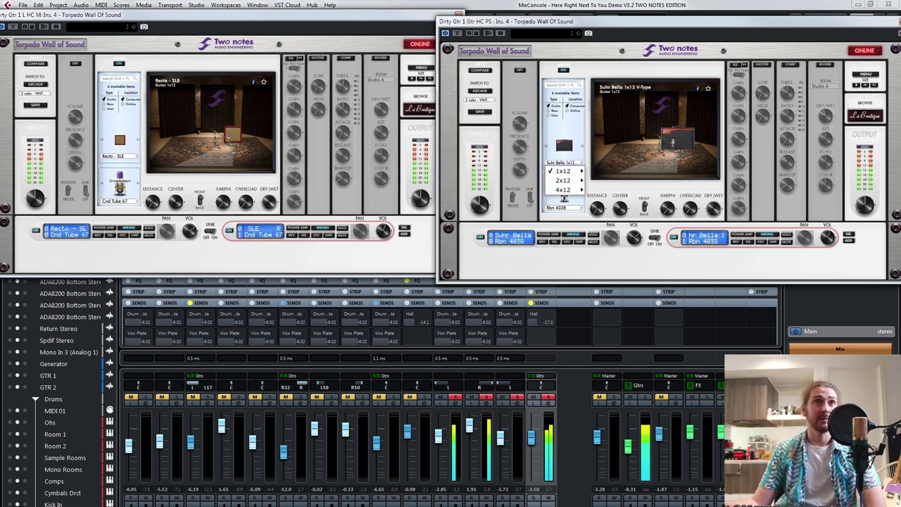
left_click(620, 184)
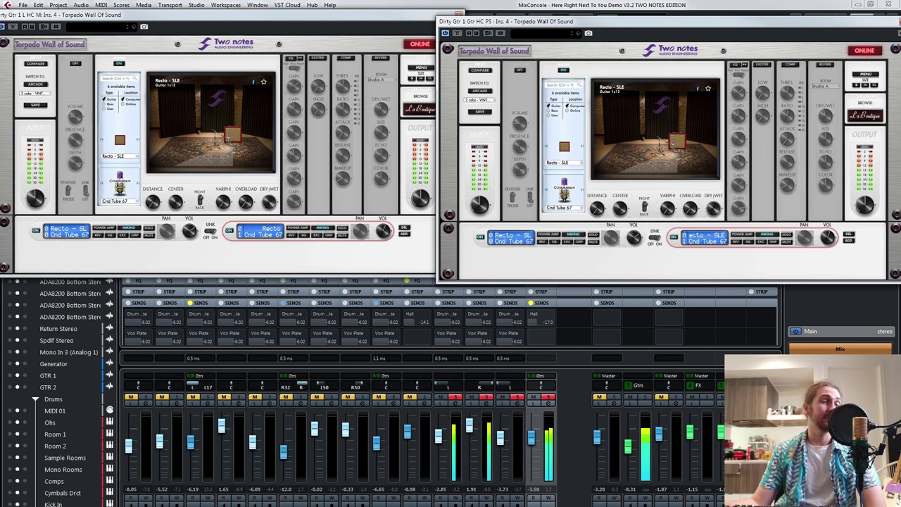
Set the Recto - SLE microphone to Rbn 122 in both instances, trying Cnd 87 on L HC M first
left_click(115, 200)
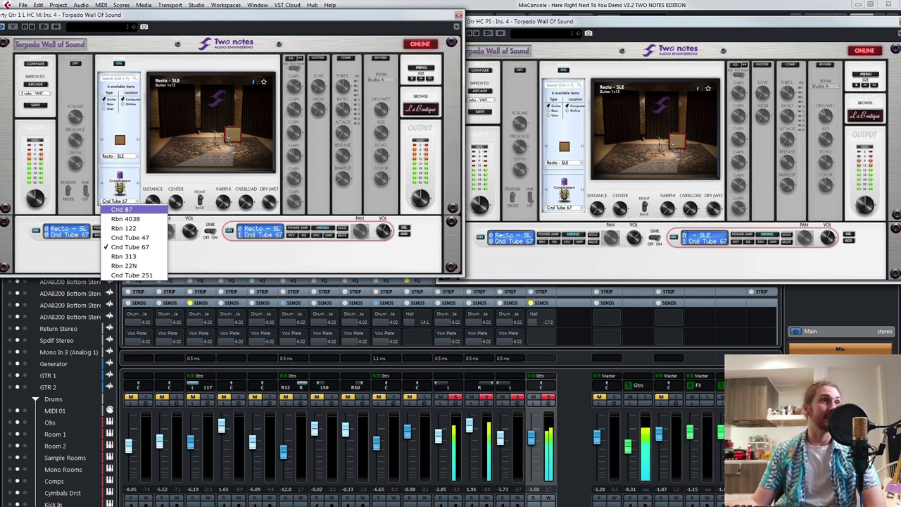
left_click(122, 209)
left_click(119, 201)
left_click(124, 228)
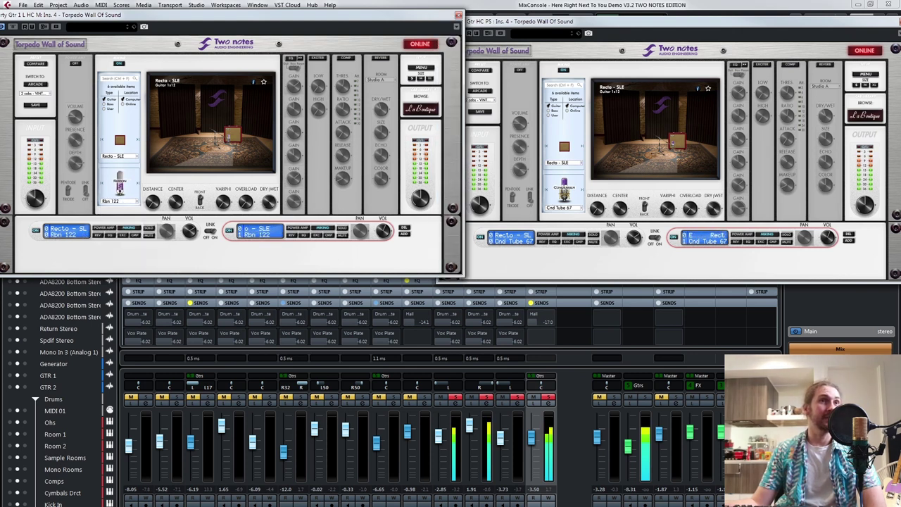
left_click(564, 208)
left_click(572, 233)
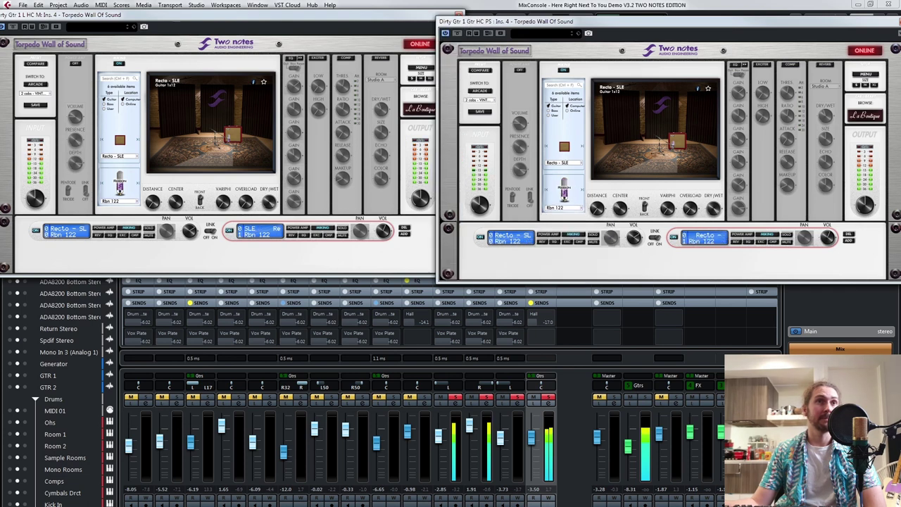
Set the microphones to Cnd Tube 67 on Gtr HC PS and Cnd Tube 47 on L HC M, and briefly unsolo Distorted Gtrs to hear the full mix
left_click(563, 208)
left_click(564, 208)
left_click(564, 208)
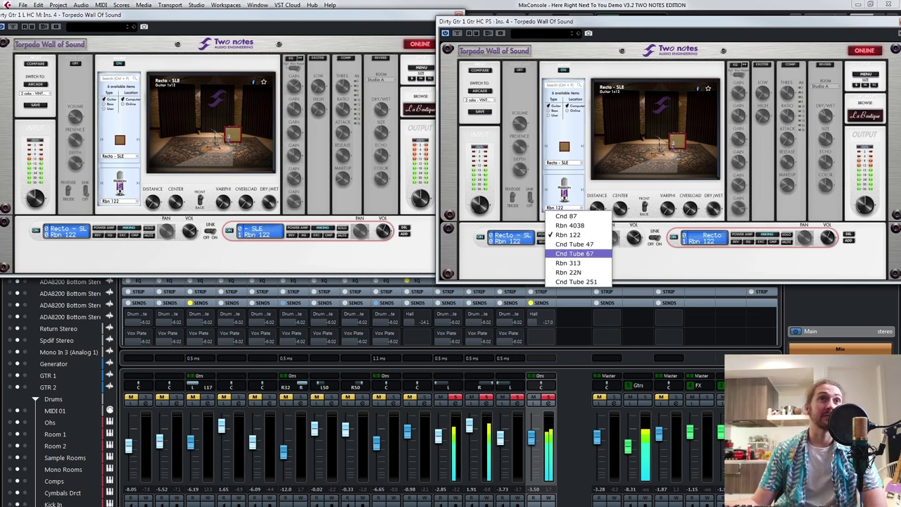
left_click(574, 253)
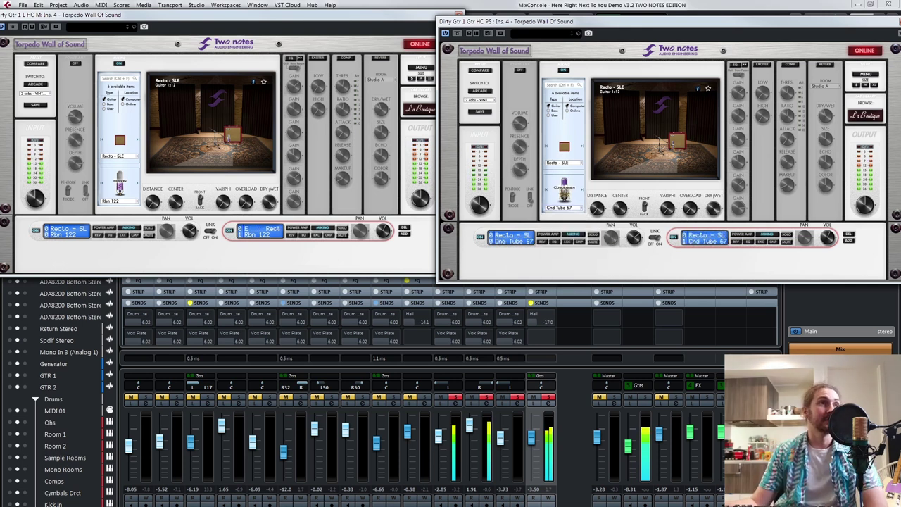
left_click(121, 201)
left_click(121, 201)
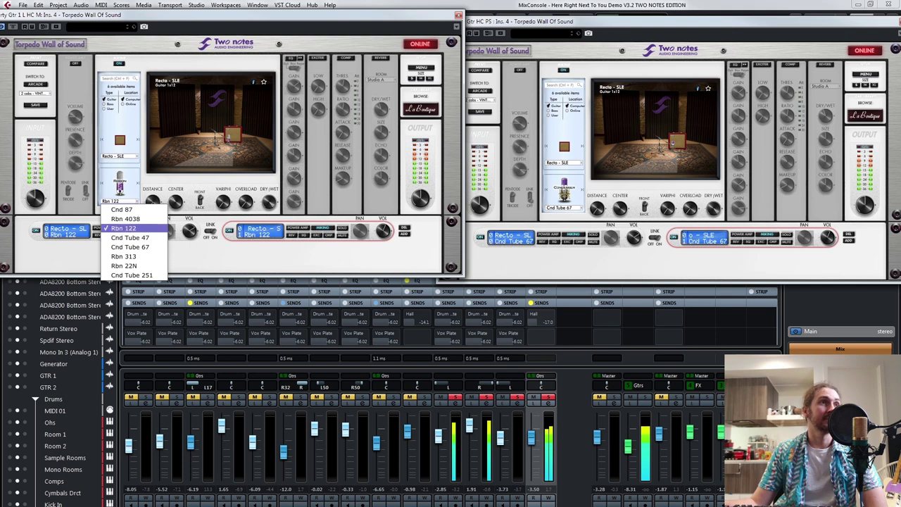
left_click(130, 238)
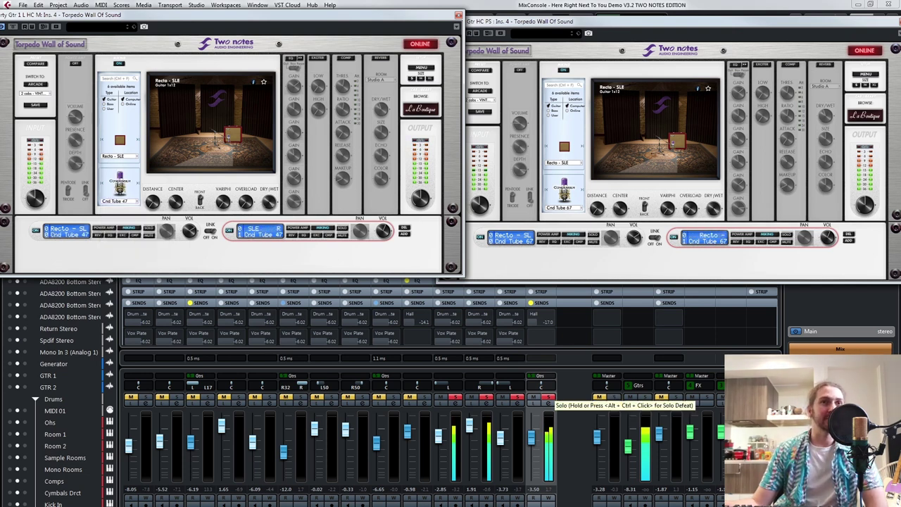
left_click(549, 398)
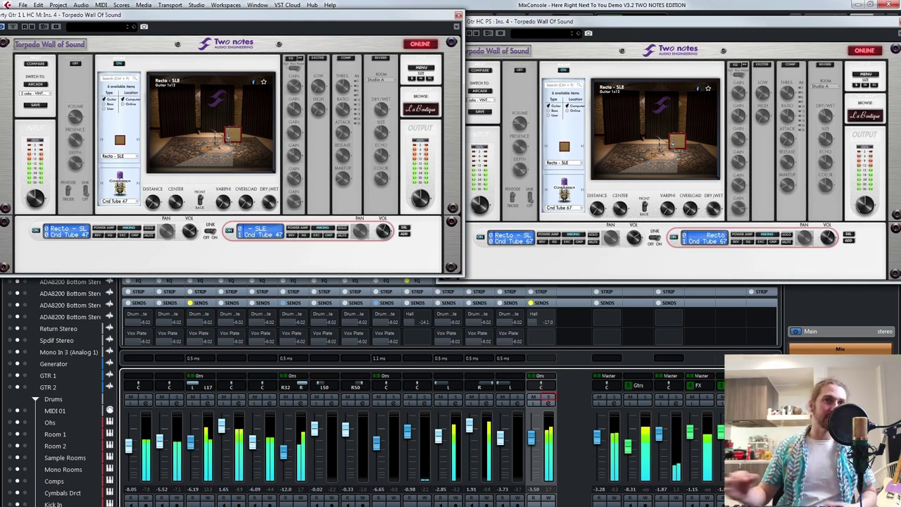
left_click(548, 398)
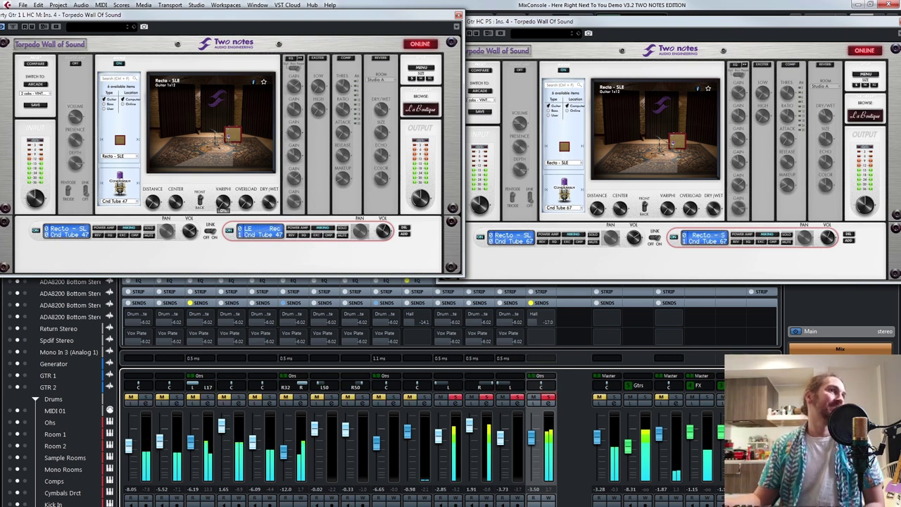
Load the 2x12 Watt FanC cabinet in both the L HC M and Gtr HC PS instances
left_click(119, 156)
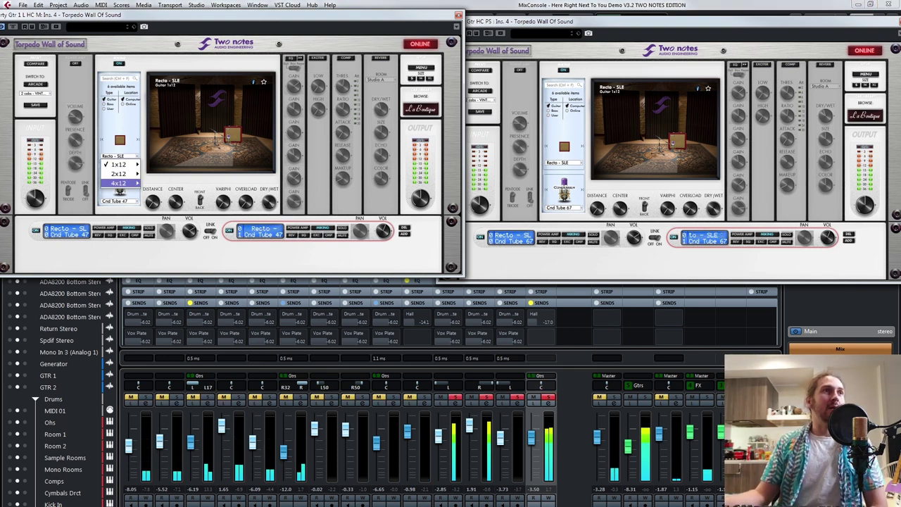
mouse_move(118, 173)
left_click(167, 184)
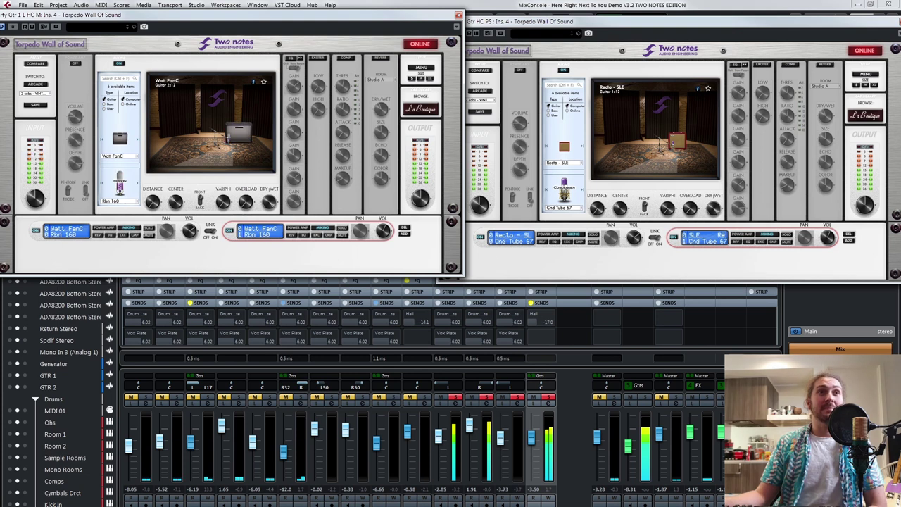
left_click(563, 163)
mouse_move(563, 180)
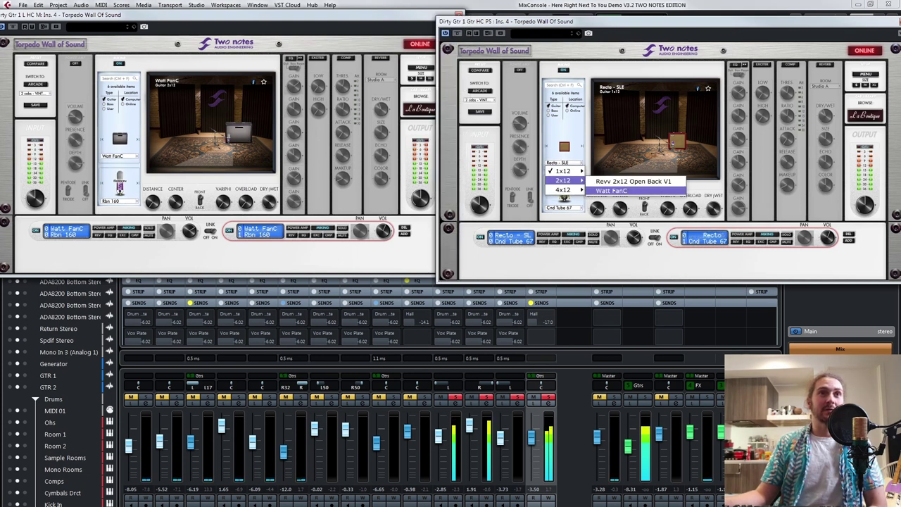
left_click(611, 188)
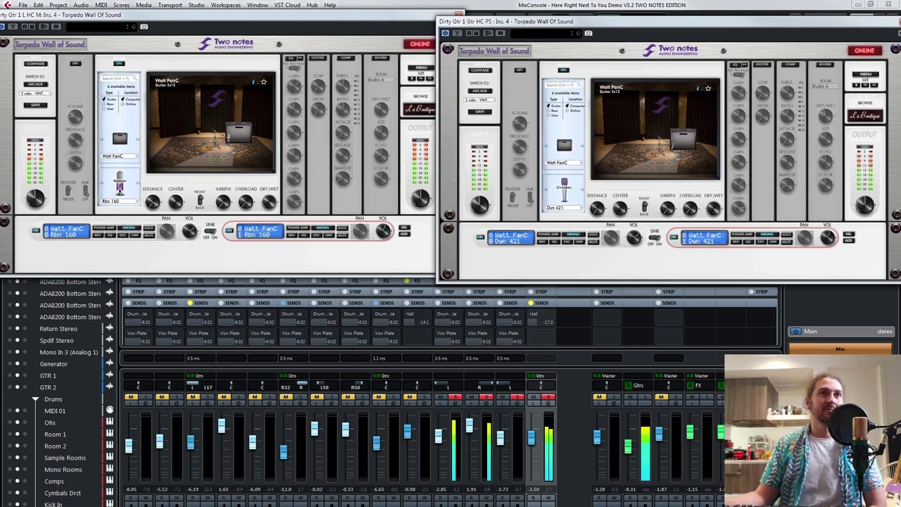
Try the Rbn 121 microphone on the Watt FanC cabinets in both instances, testing Rbn 160 on Gtr HC PS first
left_click(563, 208)
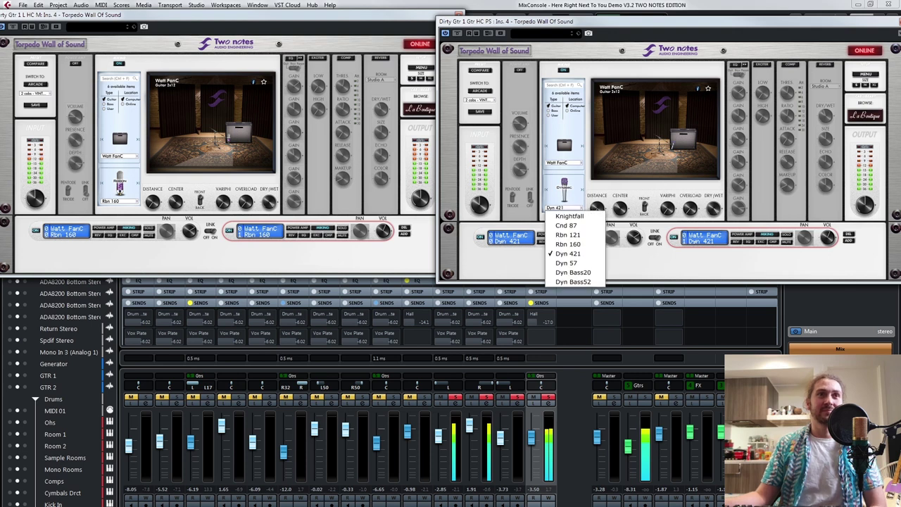
left_click(568, 243)
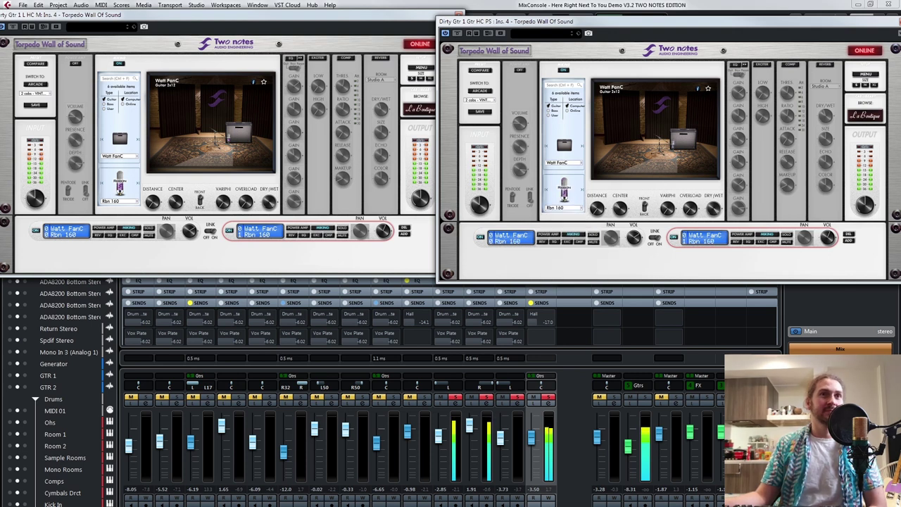
left_click(564, 208)
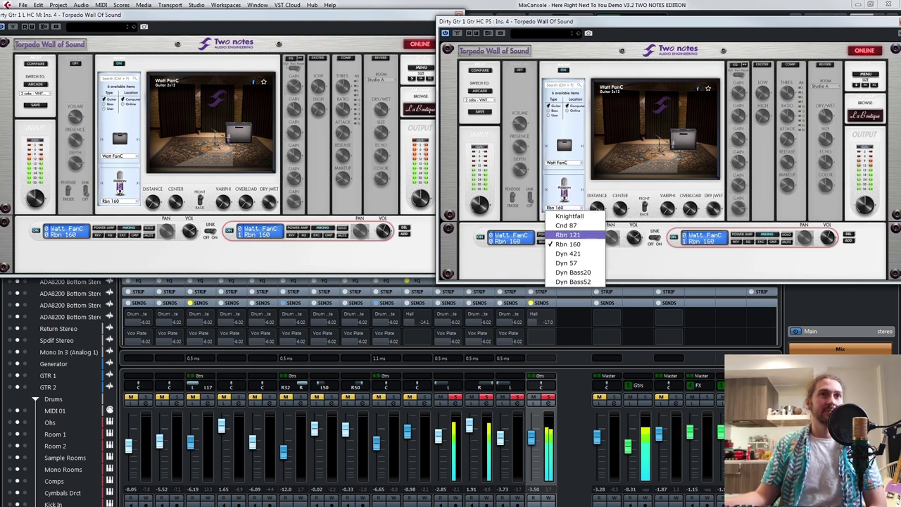
left_click(567, 235)
left_click(118, 201)
left_click(122, 228)
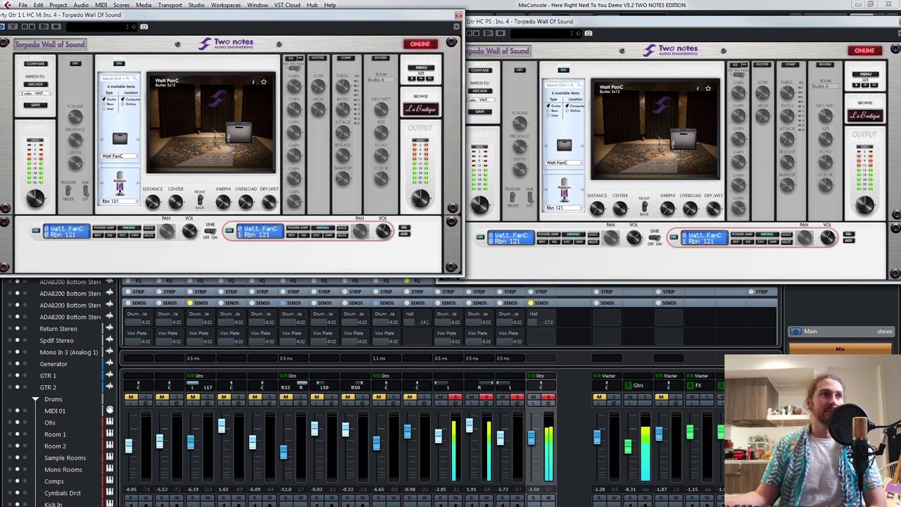
Set the microphone to Rbn 160 in both instances and audition it in the full mix by briefly unsoloing Distorted Gtrs
left_click(119, 201)
left_click(122, 238)
left_click(563, 208)
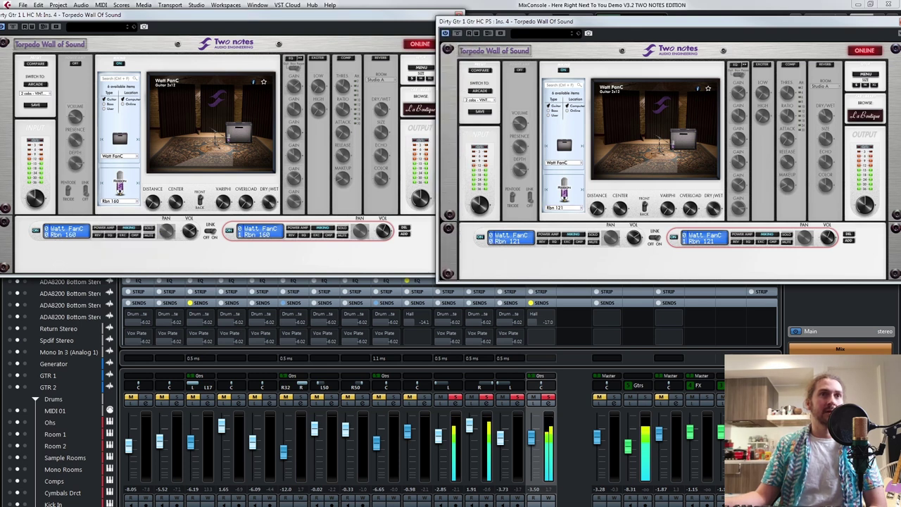
left_click(563, 206)
left_click(568, 244)
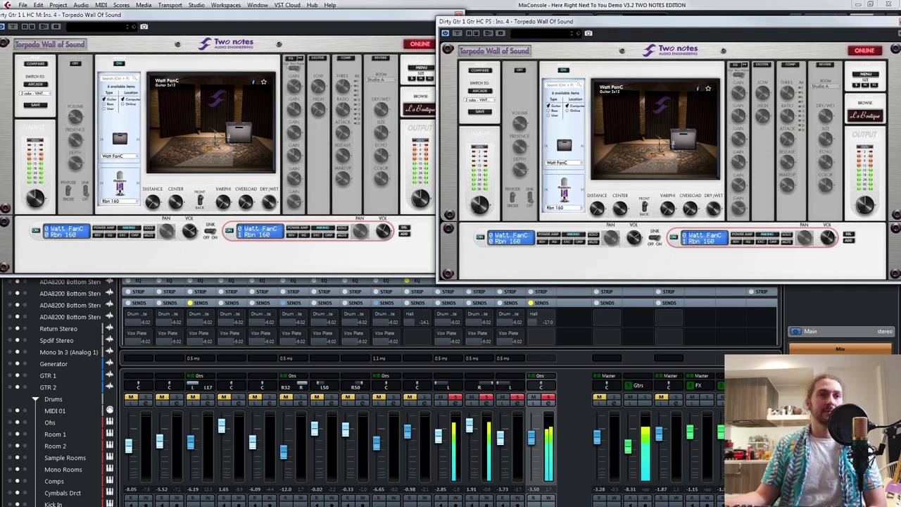
left_click(548, 397)
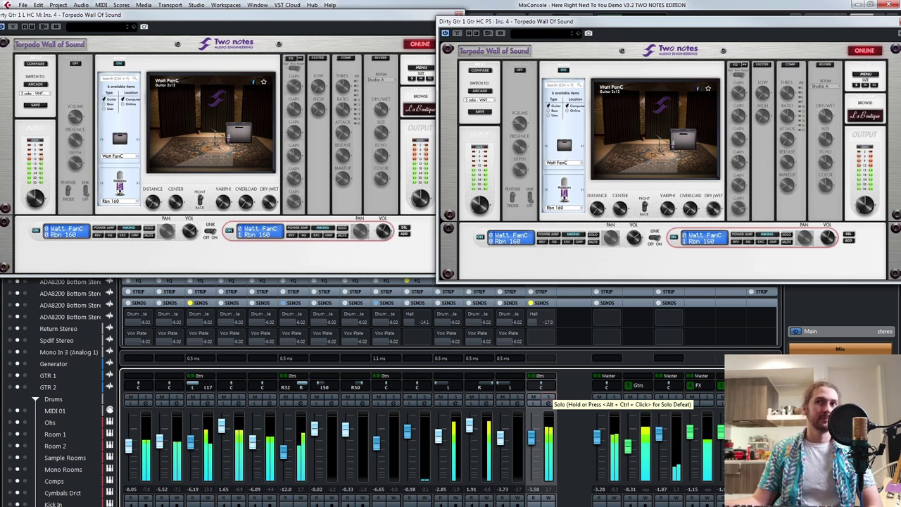
left_click(548, 398)
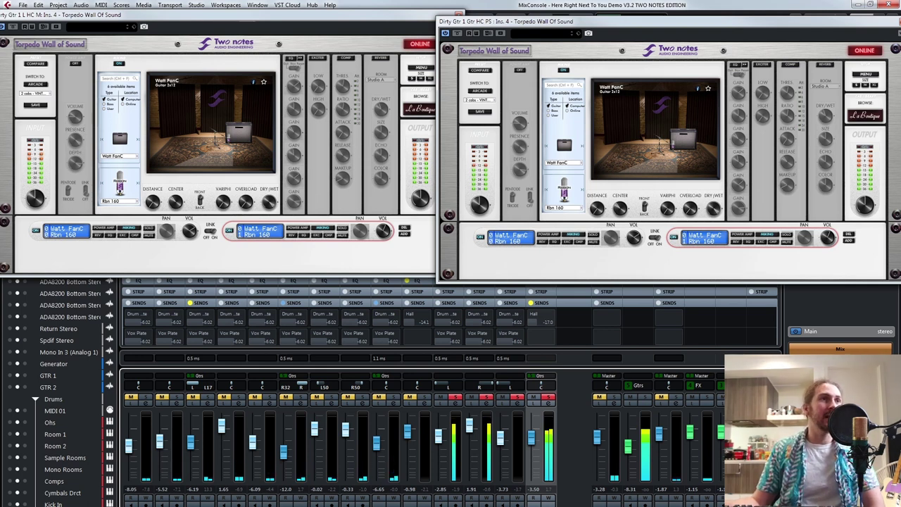
Set the second cabinet slot's microphone to Dyn 57 in the L HC M instance
left_click(282, 15)
left_click(655, 238)
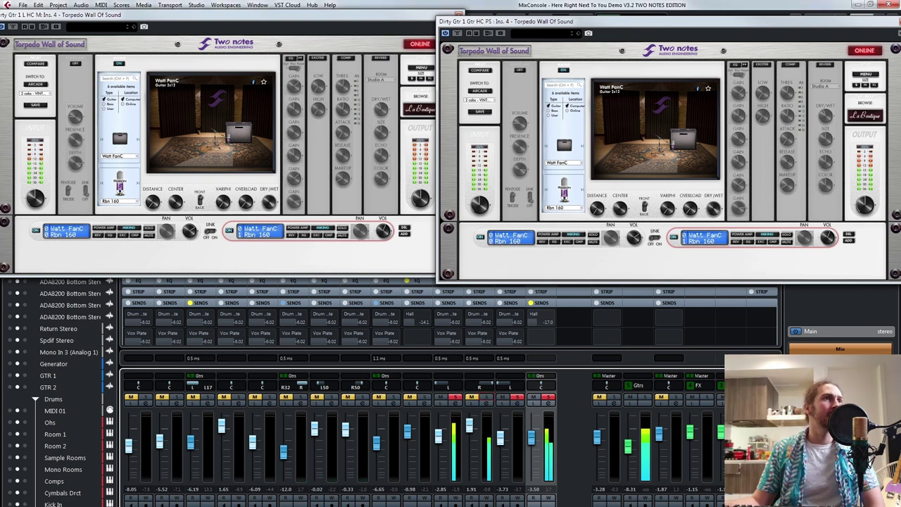
left_click(120, 202)
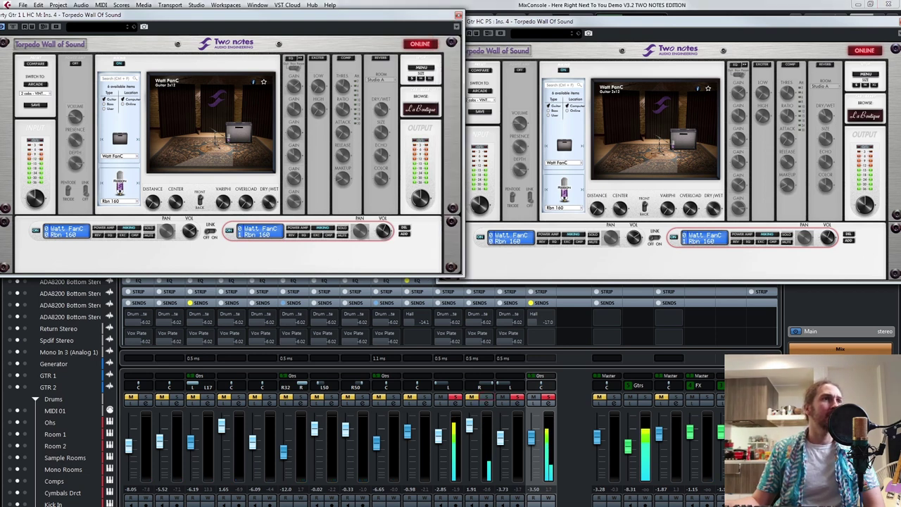
left_click(123, 256)
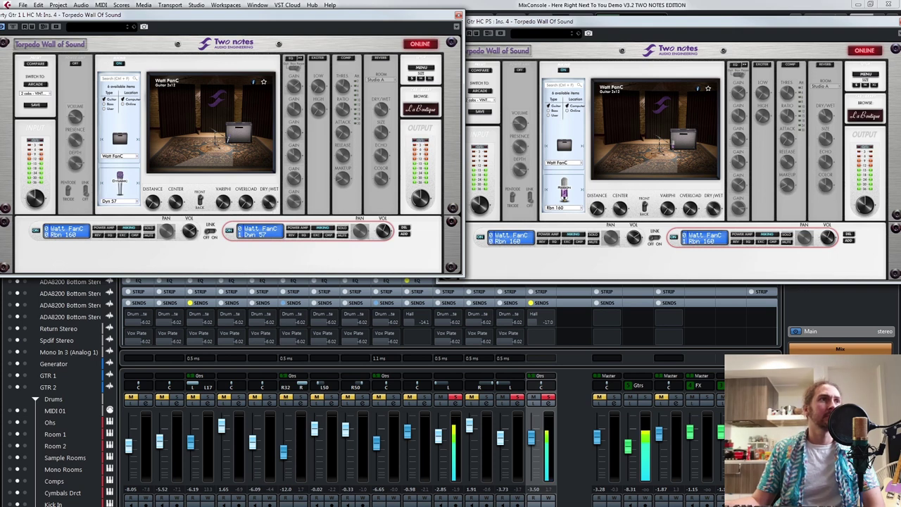
Adjust the Rbn 160 slot's centre position and balance the Rbn 160 and Dyn 57 slot volumes in the L HC M instance
left_click(184, 236)
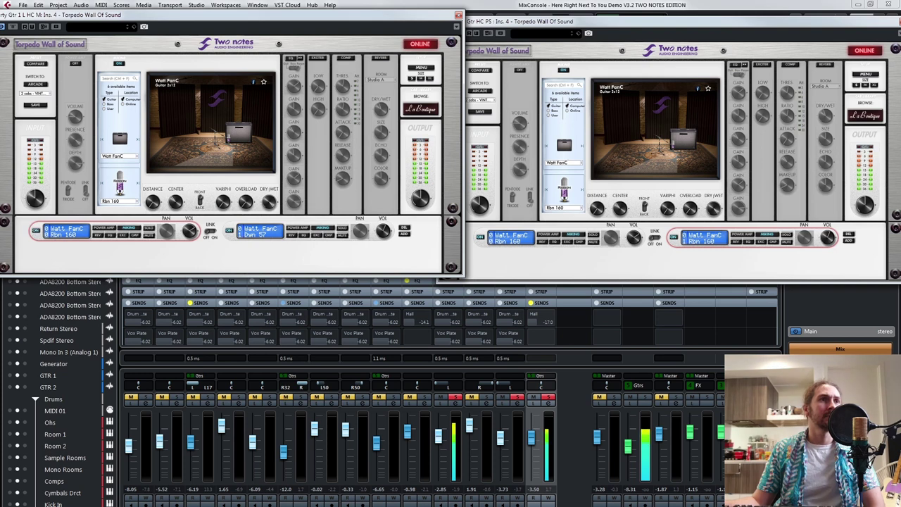
left_click(382, 239)
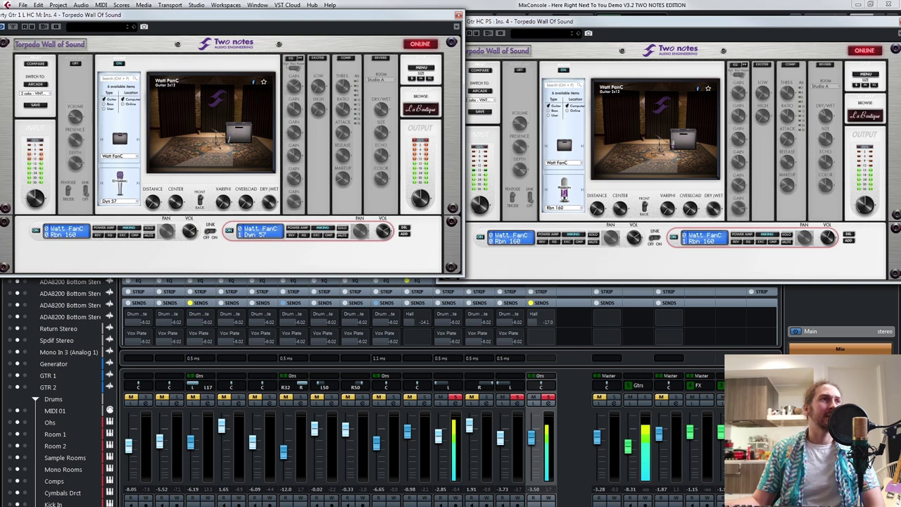
left_click(67, 231)
mouse_move(176, 202)
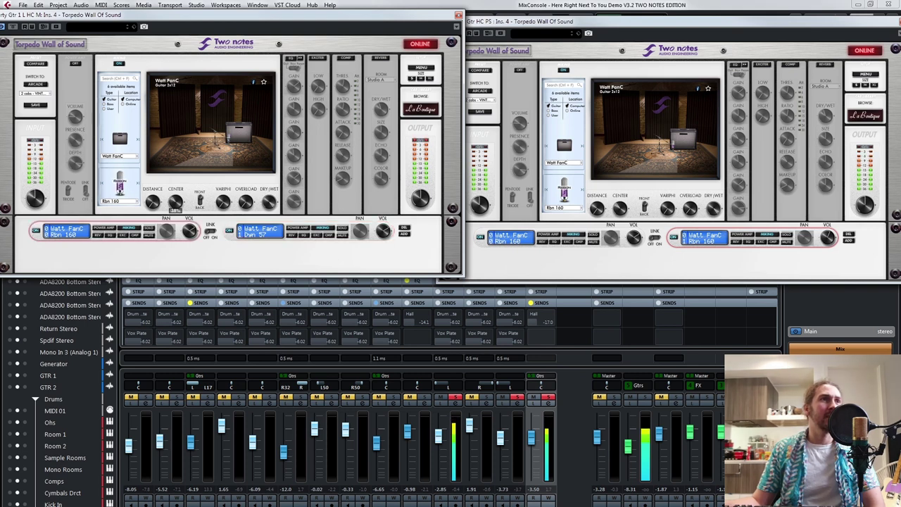
left_click_drag(175, 204, 175, 202)
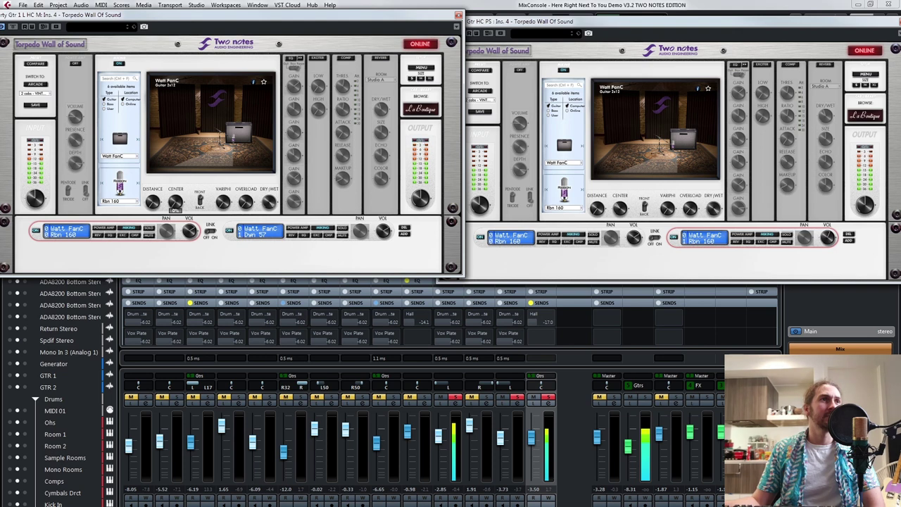
left_click(382, 237)
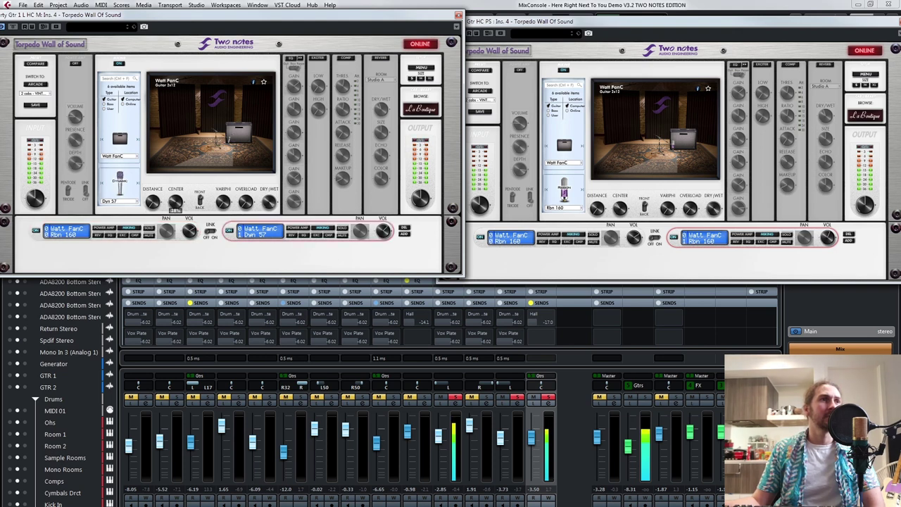
left_click(178, 237)
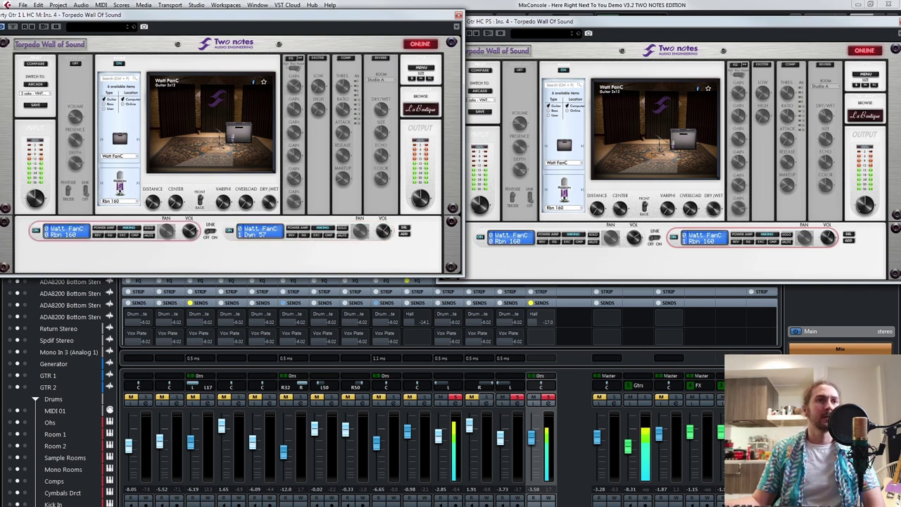
Solo the right dirty guitar in place of the left and set the second slot's microphone to Dyn 421 in Gtr HC PS
left_click(486, 397)
left_click(455, 397)
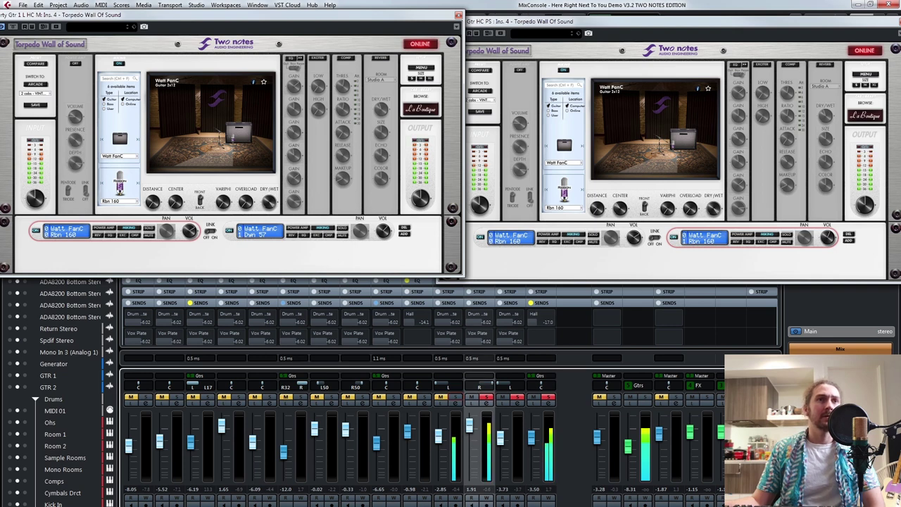
left_click(622, 241)
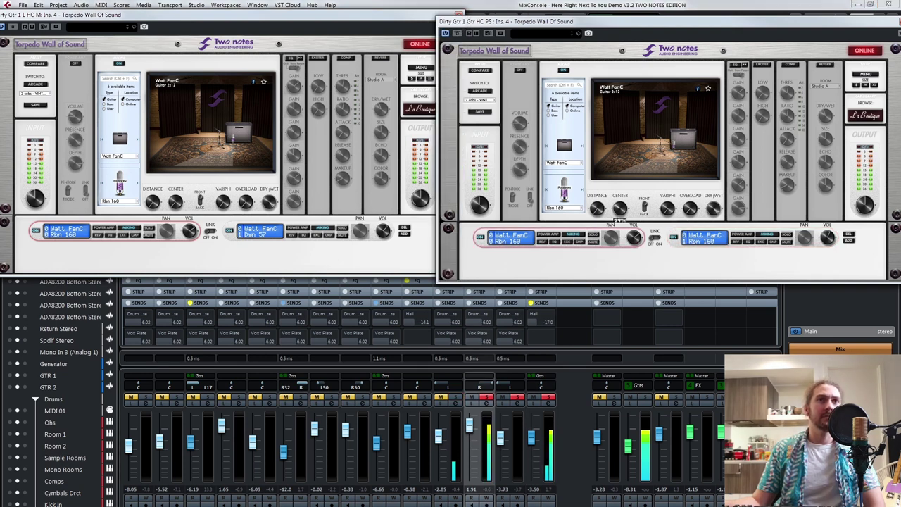
left_click(702, 238)
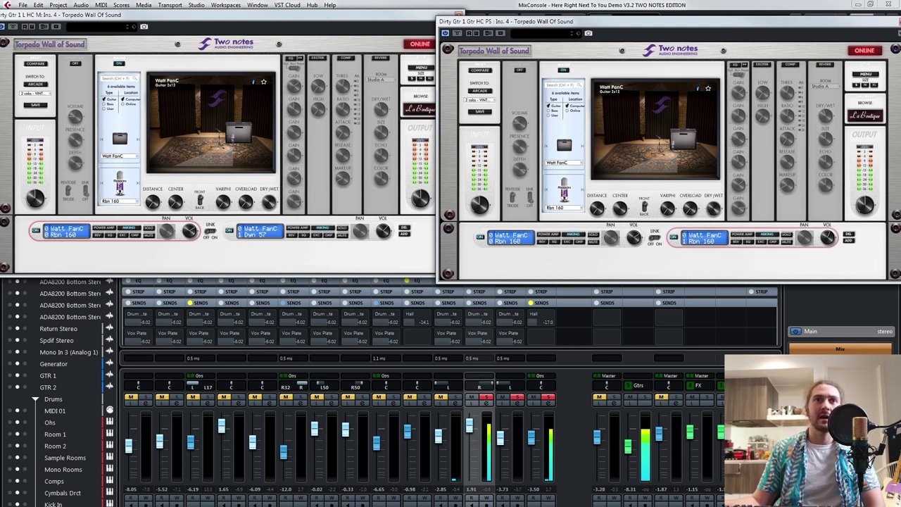
left_click(563, 208)
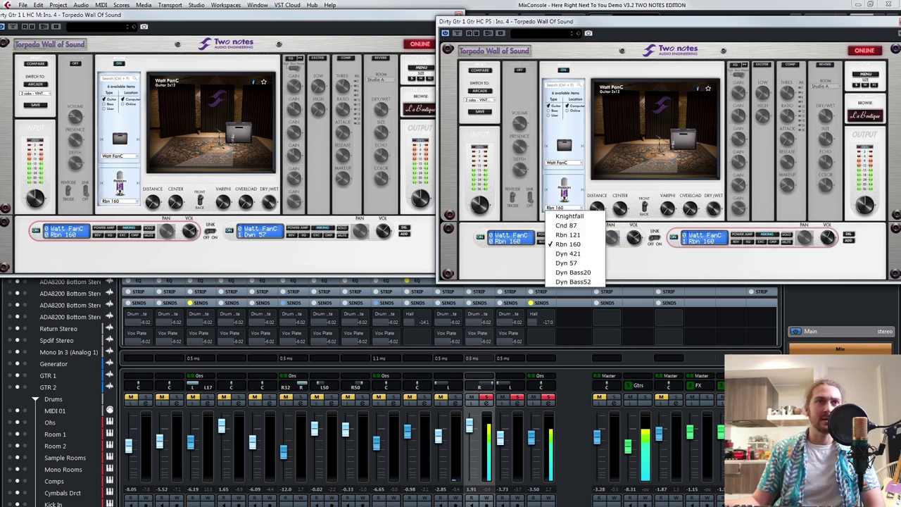
left_click(567, 254)
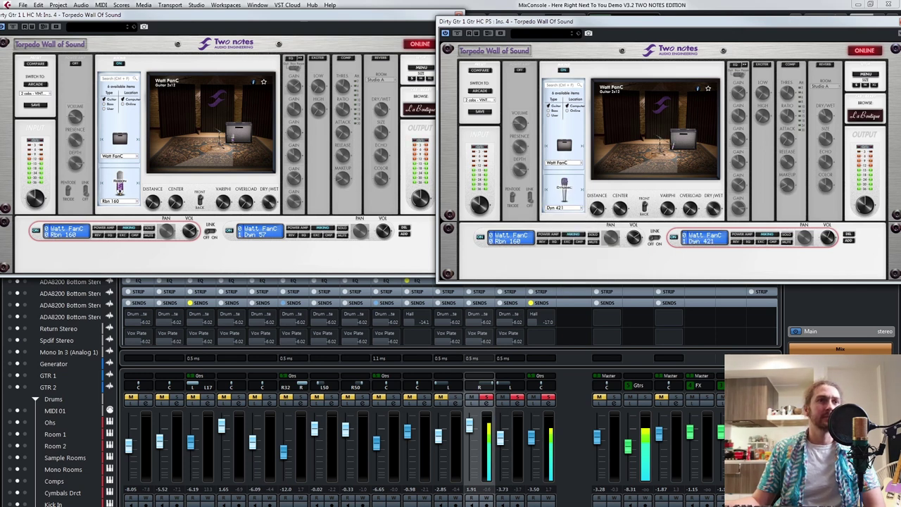
Solo both dirty guitars, set the left fader to -2.44 and the right to 1.12, and unsolo Distorted Gtrs for the full mix
left_click(456, 398)
left_click_drag(438, 436, 470, 426)
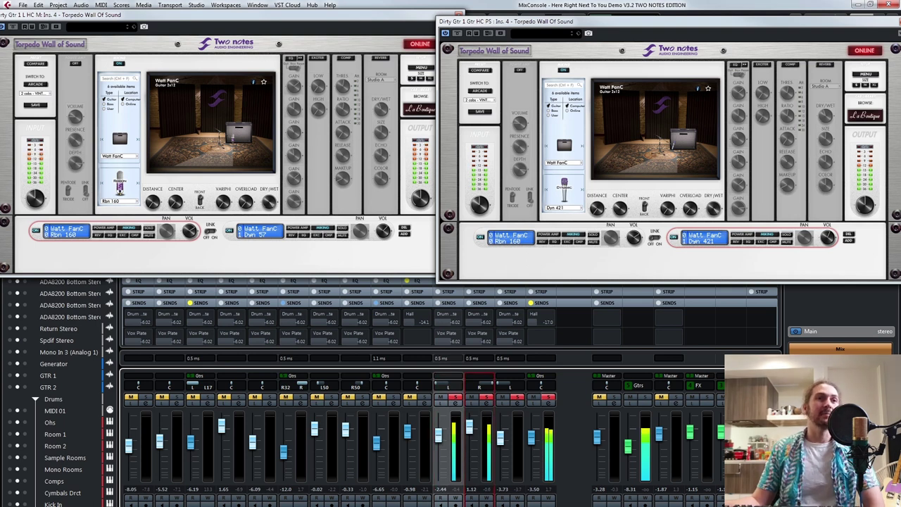
left_click(548, 398)
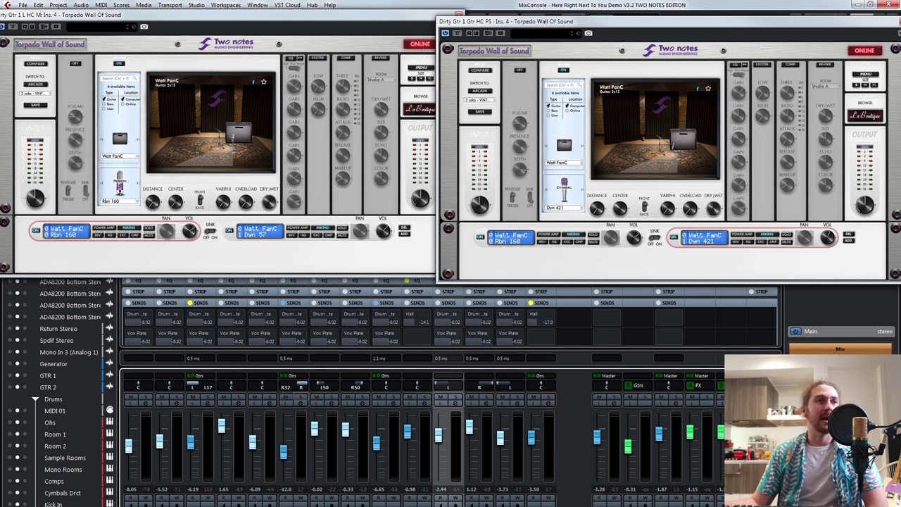
Solo the Chrs Gtr L and Chrs Gtr R groups and start playback
left_click(301, 397)
left_click(207, 397)
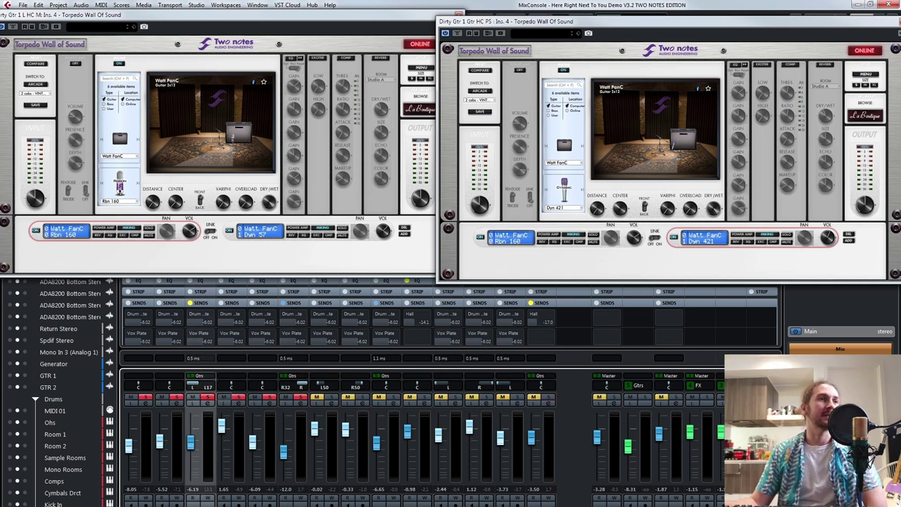
key("space")
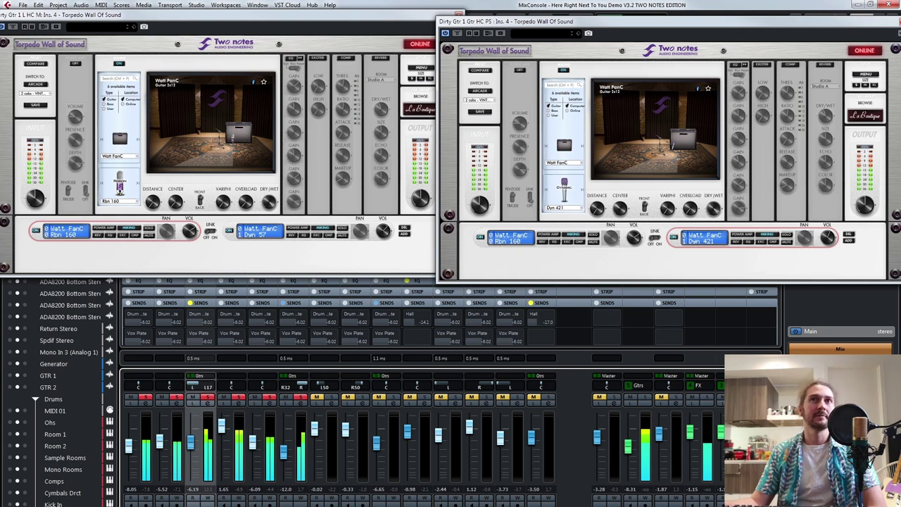
Close the dirty guitars' Torpedo instances and open those of Chrs Gtr R and Chrs Gtr L side by side
left_click_drag(830, 21, 806, 19)
left_click(878, 20)
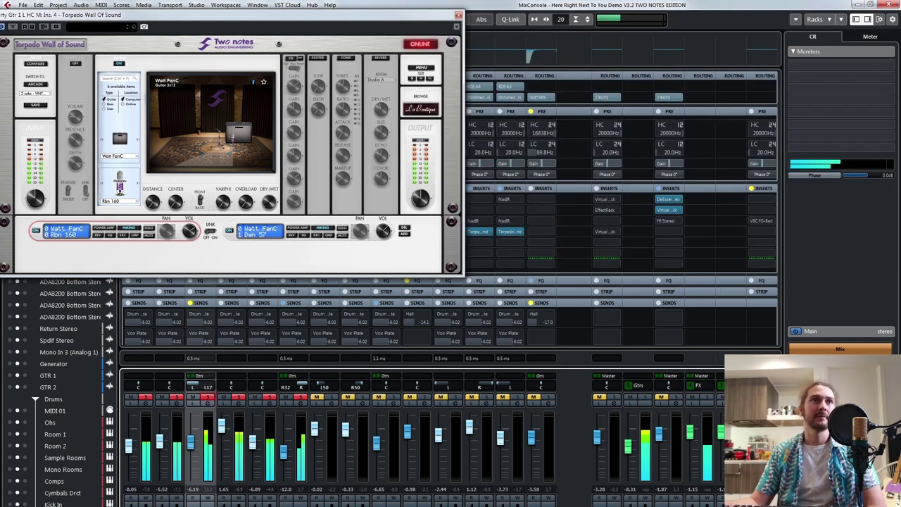
left_click(459, 15)
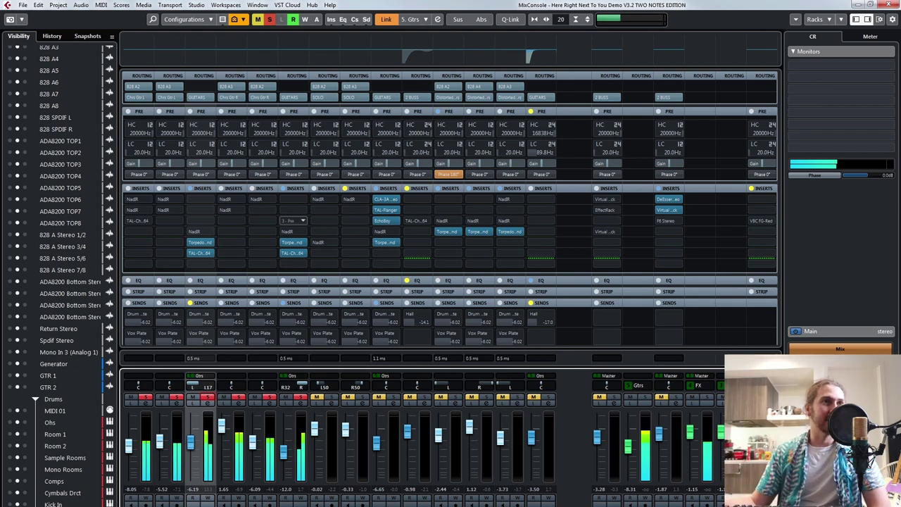
left_click(293, 243)
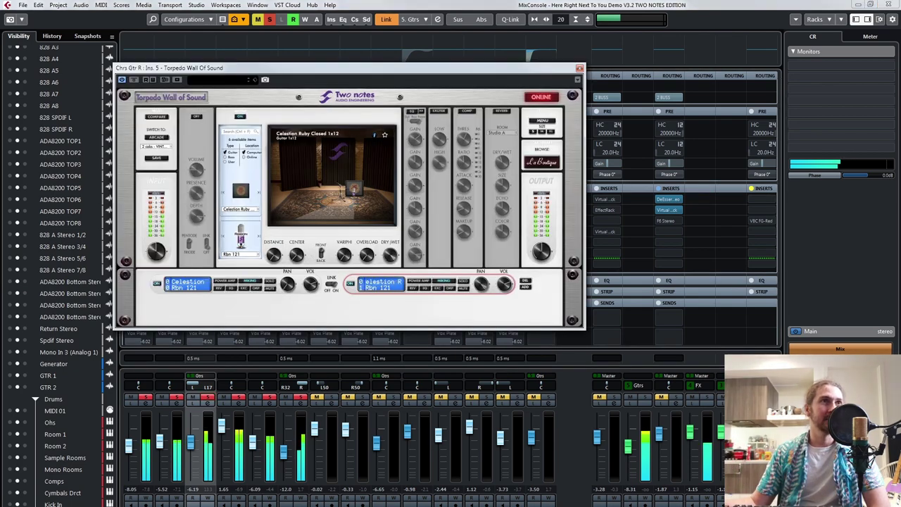
left_click_drag(211, 64, 487, 11)
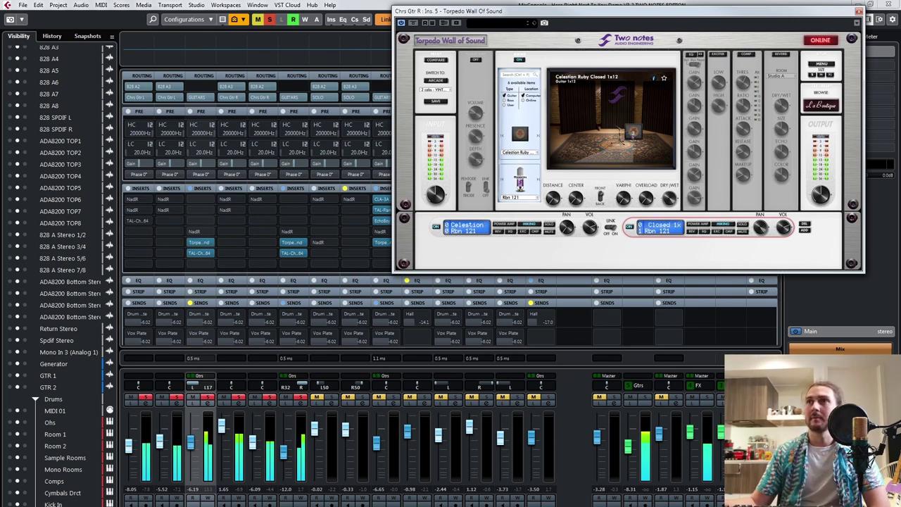
left_click(200, 242)
left_click_drag(535, 159, 55, 5)
left_click_drag(492, 11, 512, 5)
left_click_drag(211, 5, 233, 5)
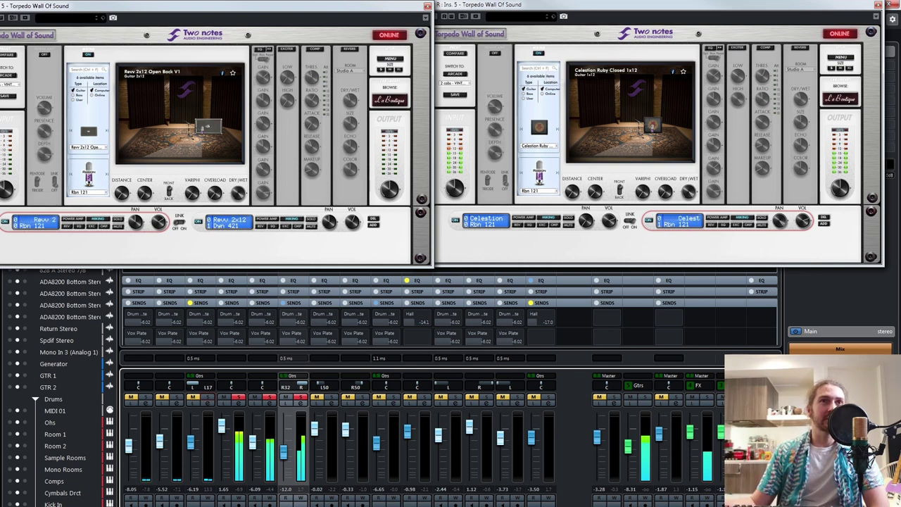
Set the first slot's microphone to Cnd Fet 47 in the Chrs Gtr R instance, testing Dyn 421 first
left_click(586, 221)
left_click(485, 221)
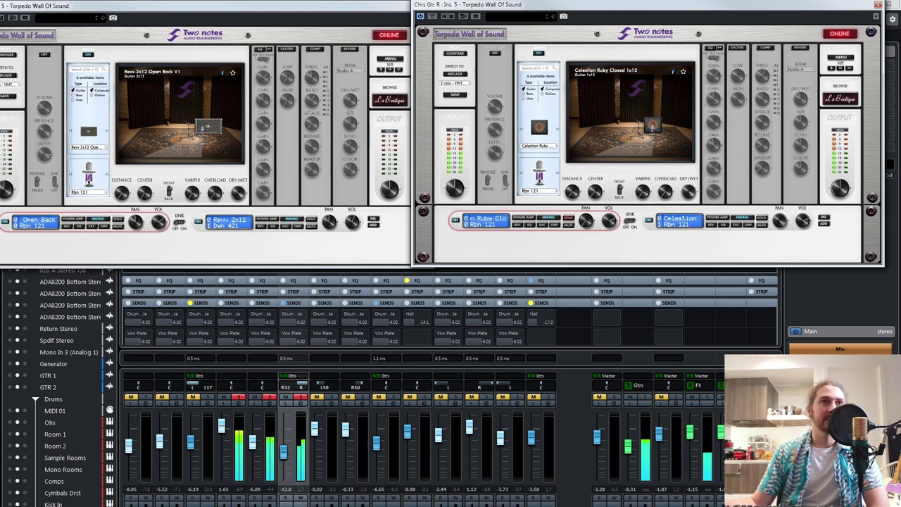
left_click(539, 190)
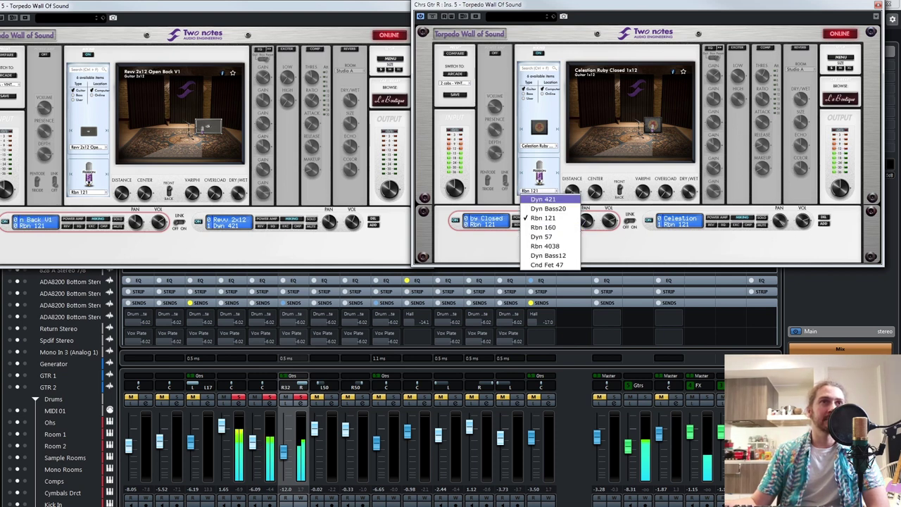
left_click(543, 199)
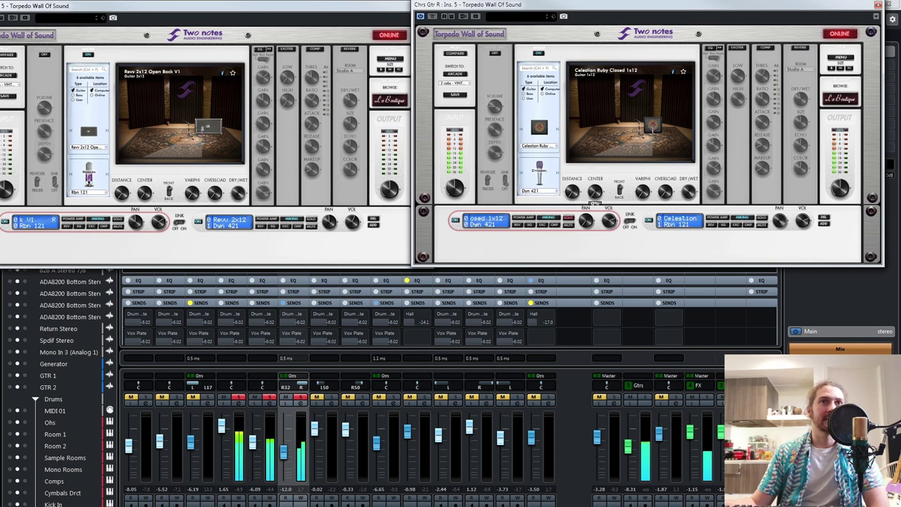
left_click(539, 190)
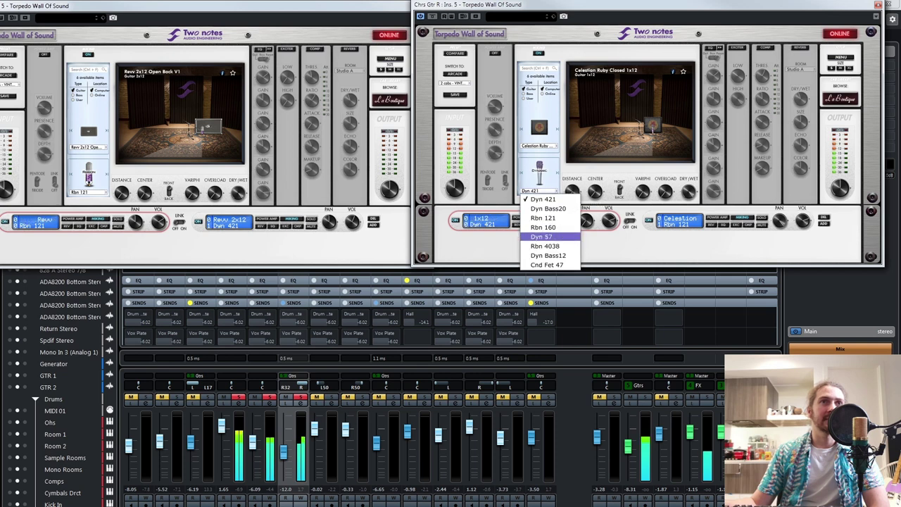
left_click(547, 265)
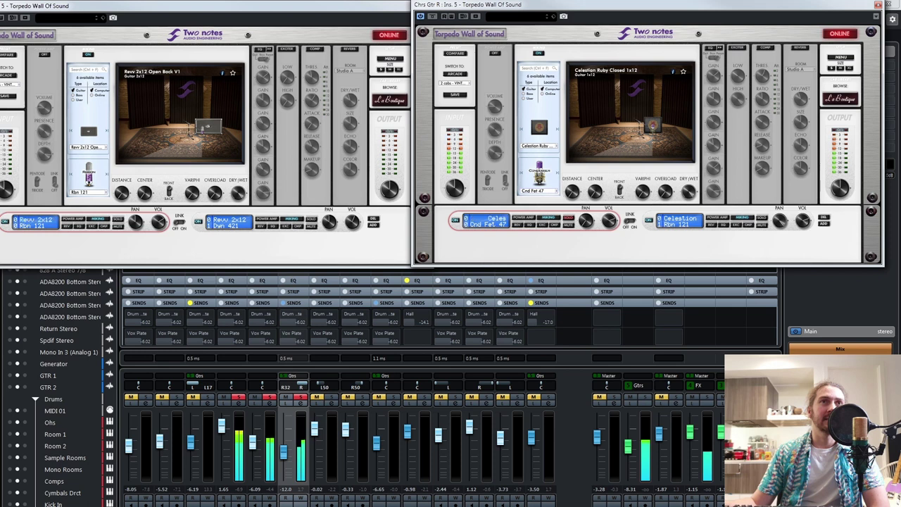
Adjust the Cnd Fet 47's placement, unsolo its slot, and balance its volume against the Rbn 121 slot in Chrs Gtr R
left_click_drag(595, 190, 572, 184)
left_click(679, 222)
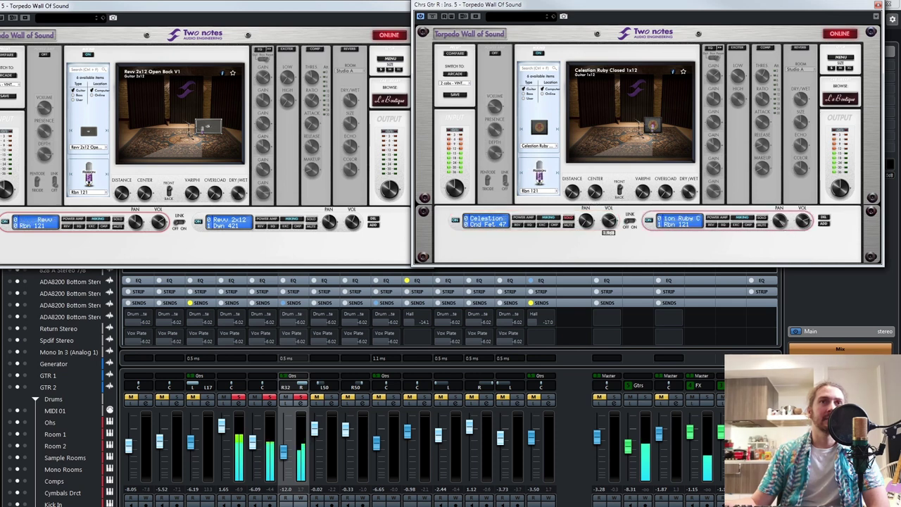
left_click(568, 218)
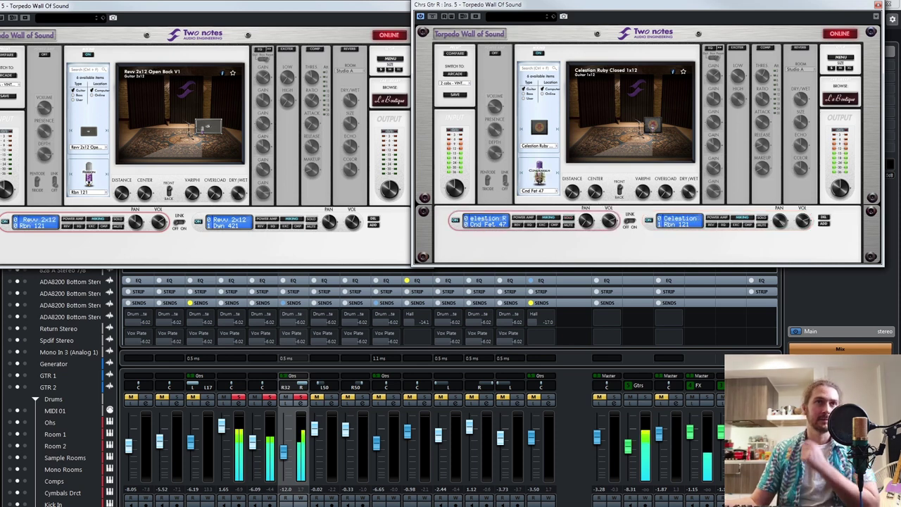
left_click(803, 221)
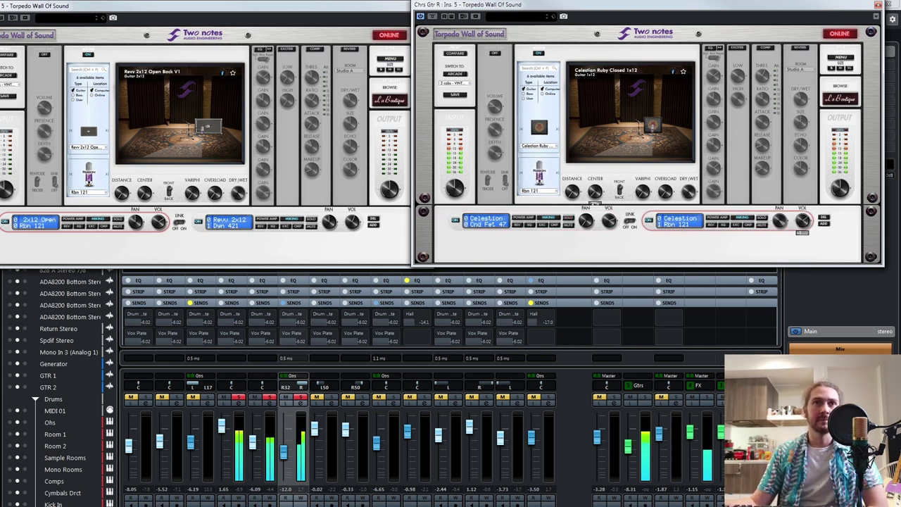
left_click(609, 221)
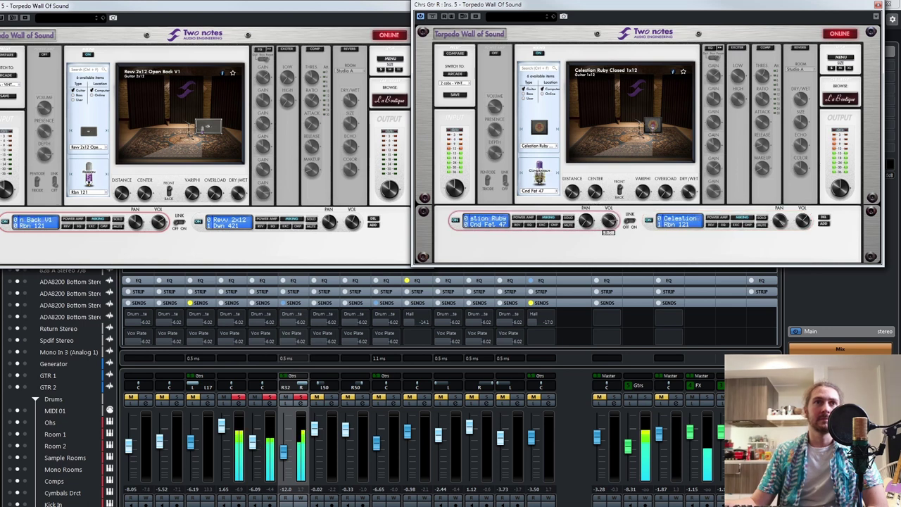
left_click(802, 221)
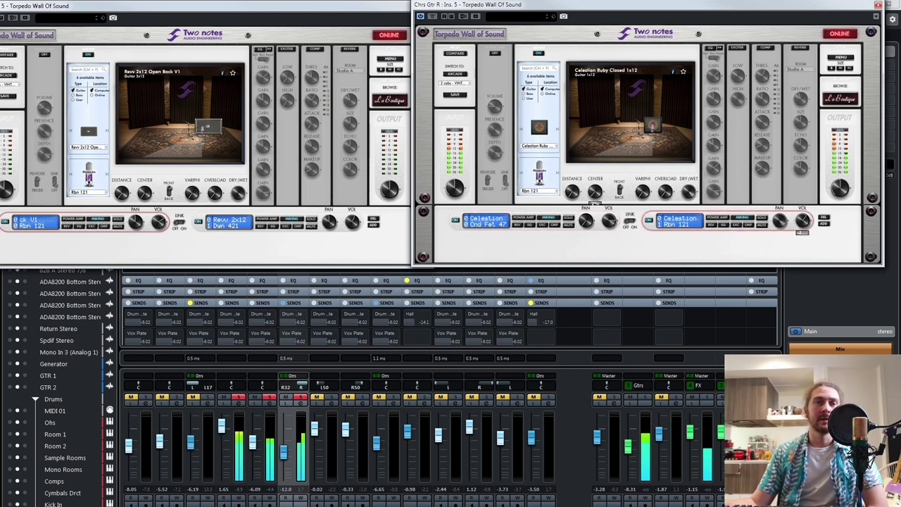
Adjust the pan of both the Cnd Fet 47 and Rbn 121 slots in the Chrs Gtr R instance
mouse_move(585, 221)
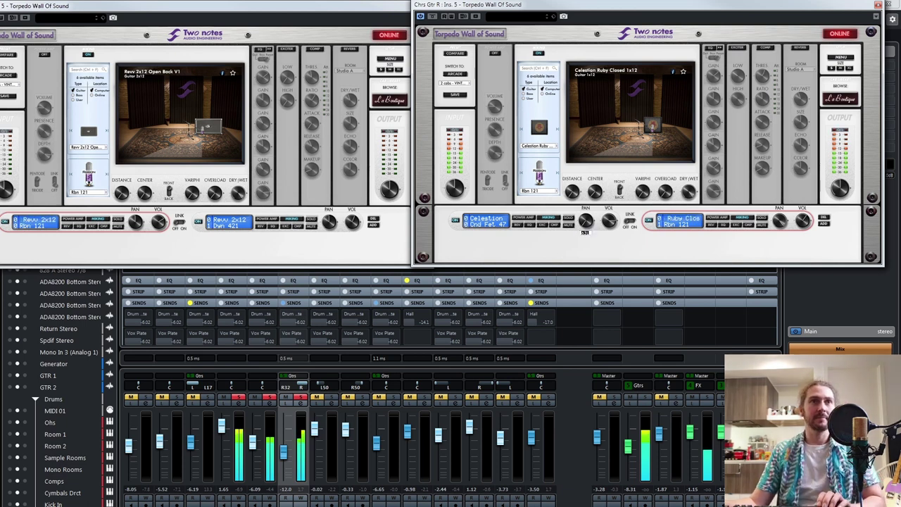
double_click(586, 221)
double_click(779, 221)
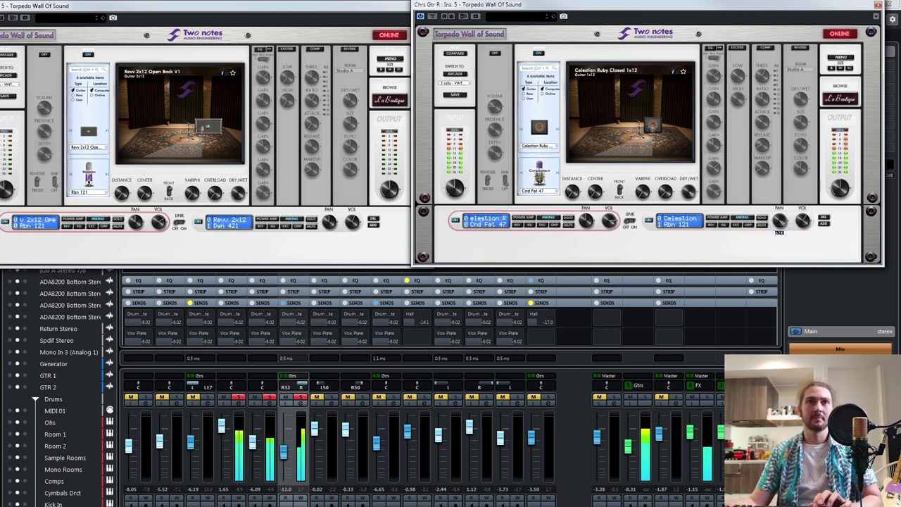
Refine the Rbn 121 slot's pan and rebalance the volumes of both microphone slots in the Chrs Gtr R instance
left_click(778, 229)
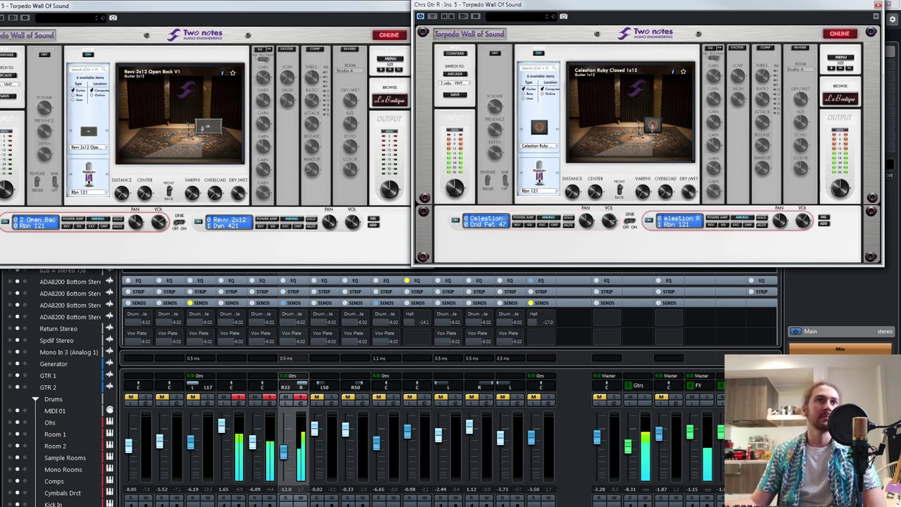
left_click(608, 230)
left_click(803, 223)
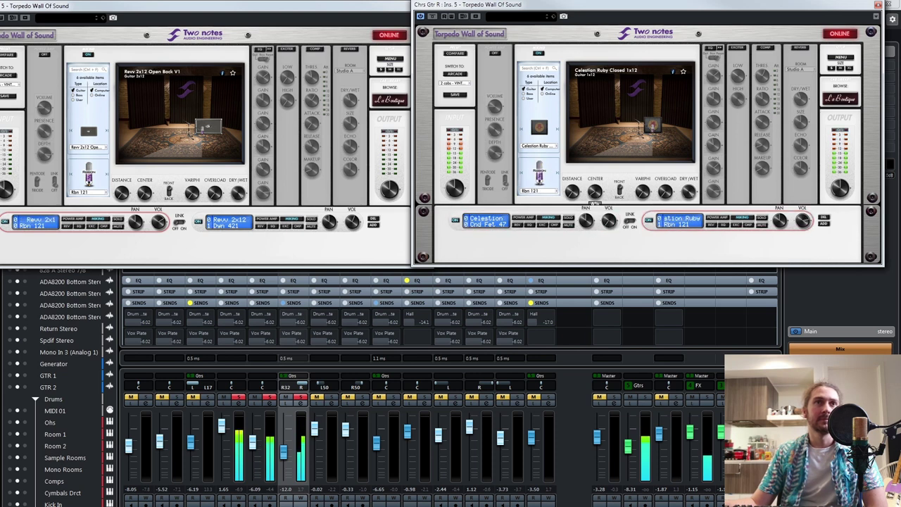
left_click(605, 231)
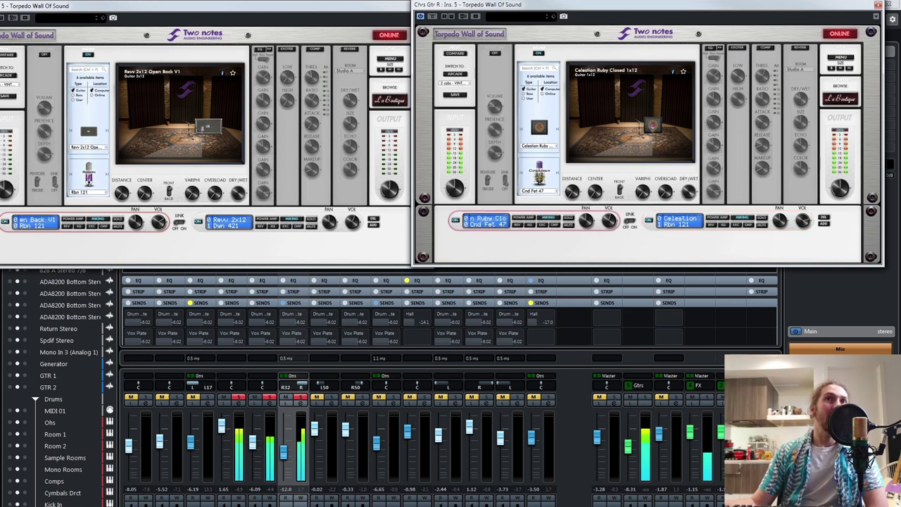
Enable the Cnd Fet 47 slot's compressor and EQ, with 6kHz at 6 dB, and enlarge the Chrs Gtr R plugin window to size M
left_click(765, 48)
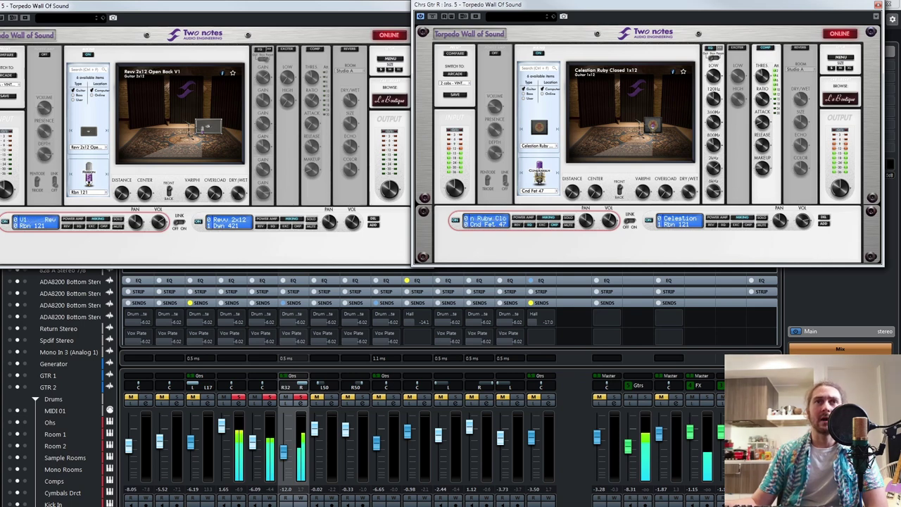
left_click(840, 68)
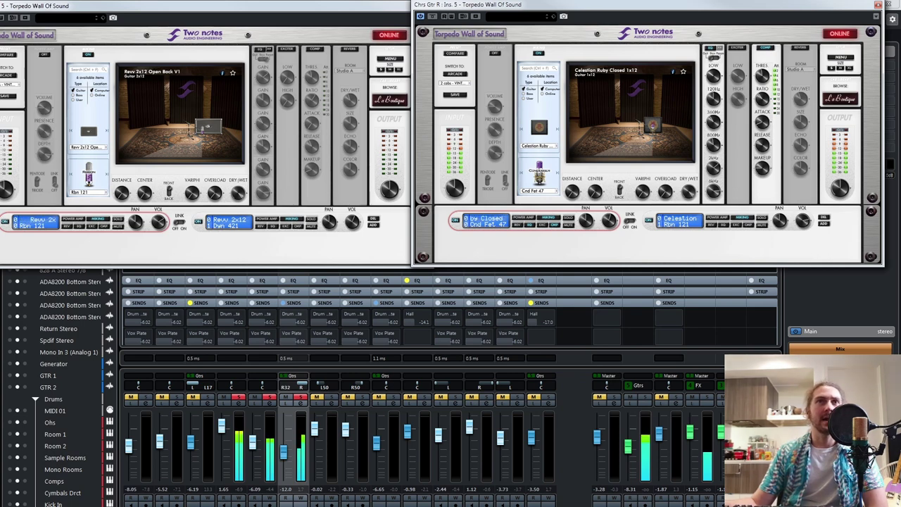
left_click_drag(676, 5, 316, 15)
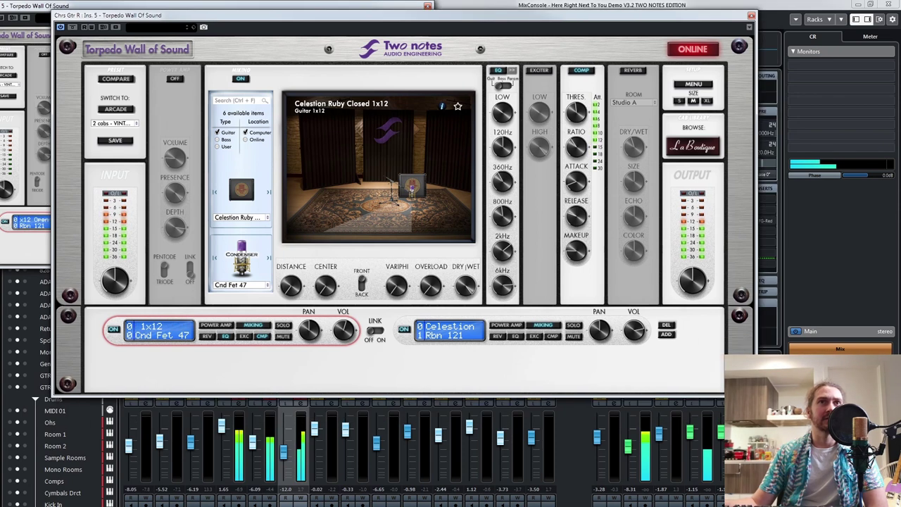
mouse_move(576, 113)
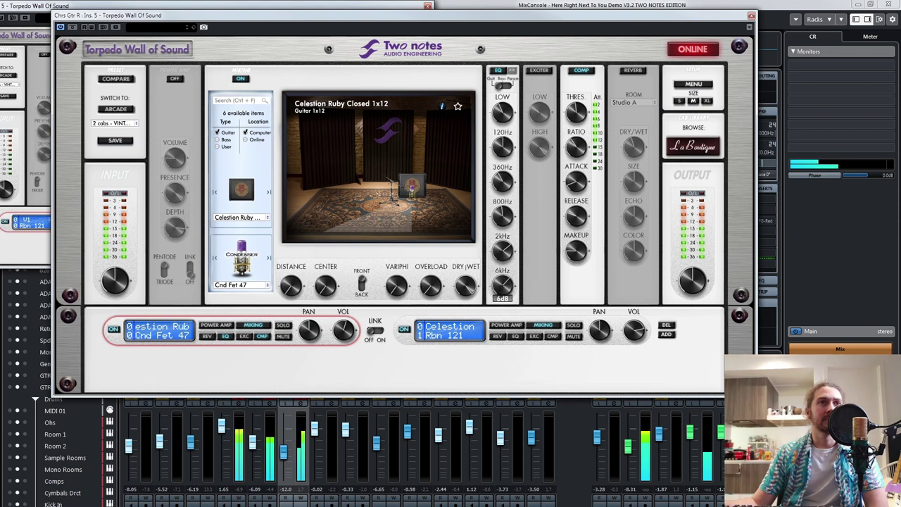
Try compression and EQ on the Rbn 121 slot in the Chrs Gtr R instance
left_click(553, 336)
left_click(516, 336)
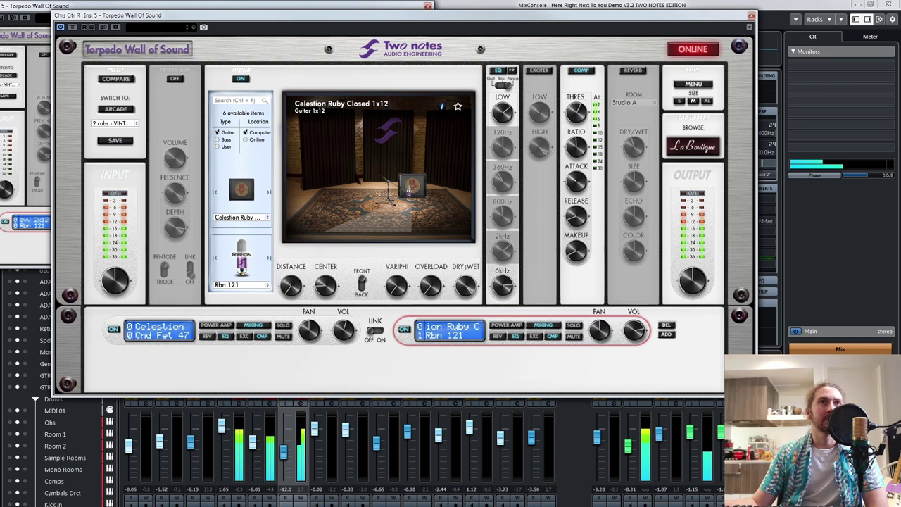
left_click(516, 336)
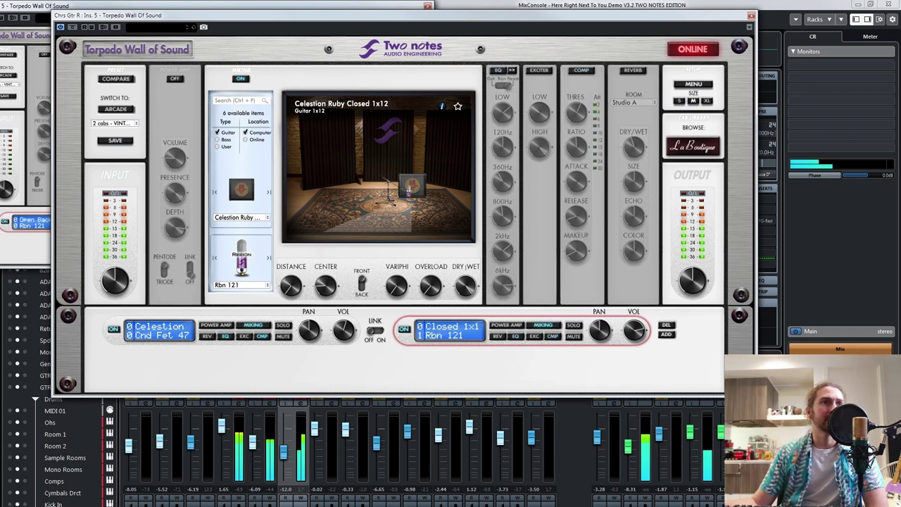
mouse_move(692, 280)
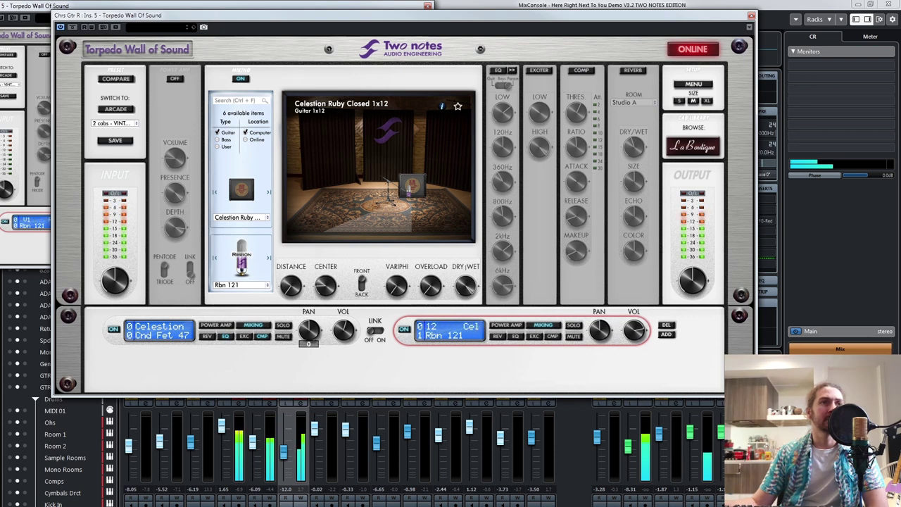
Solo the Cnd Fet 47 slot, compare its sound with EQ and compressor bypassed and re-enabled, and adjust its volume
left_click(343, 330)
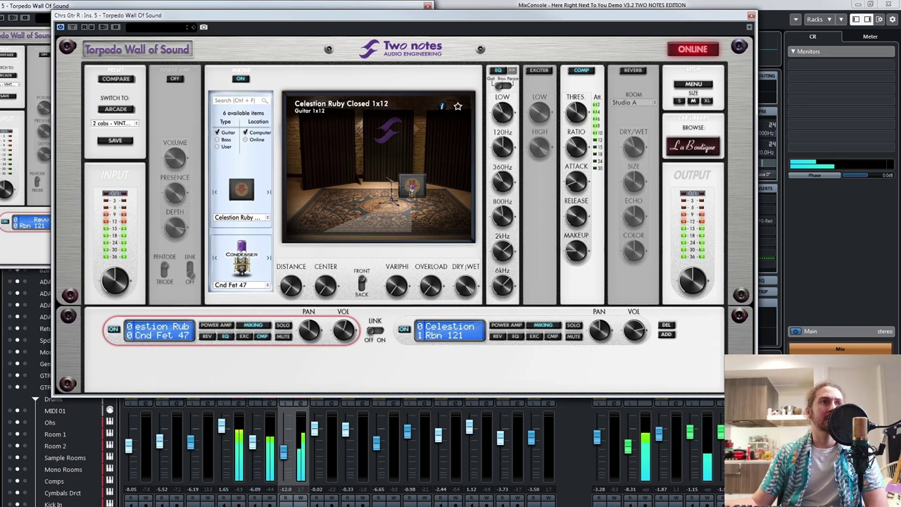
left_click(283, 325)
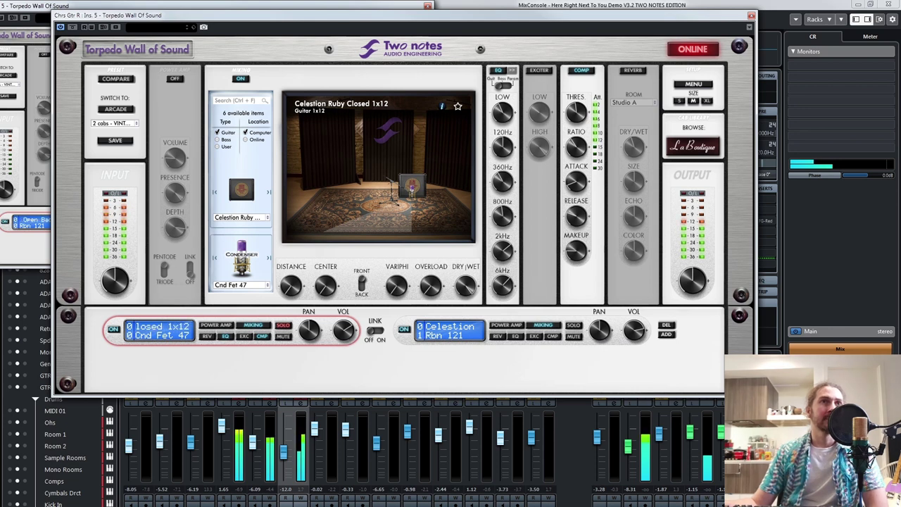
left_click(498, 70)
left_click(581, 70)
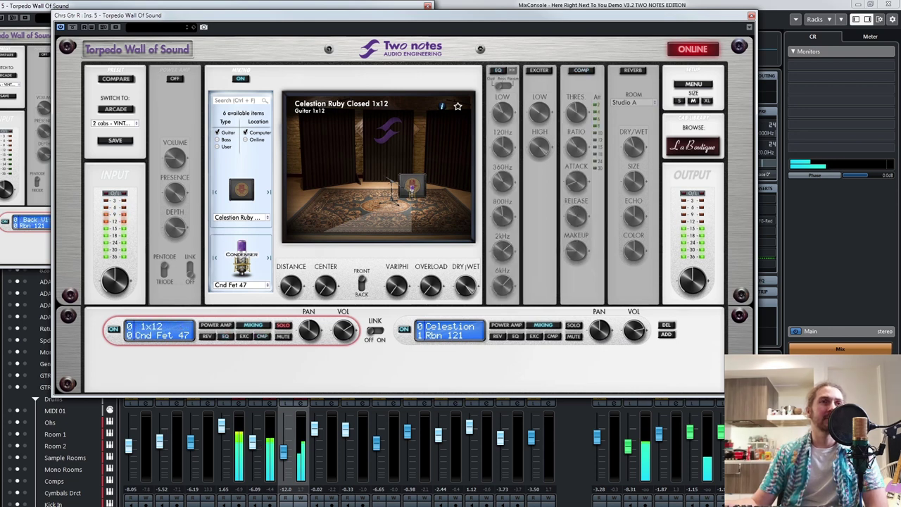
left_click(261, 337)
left_click(225, 336)
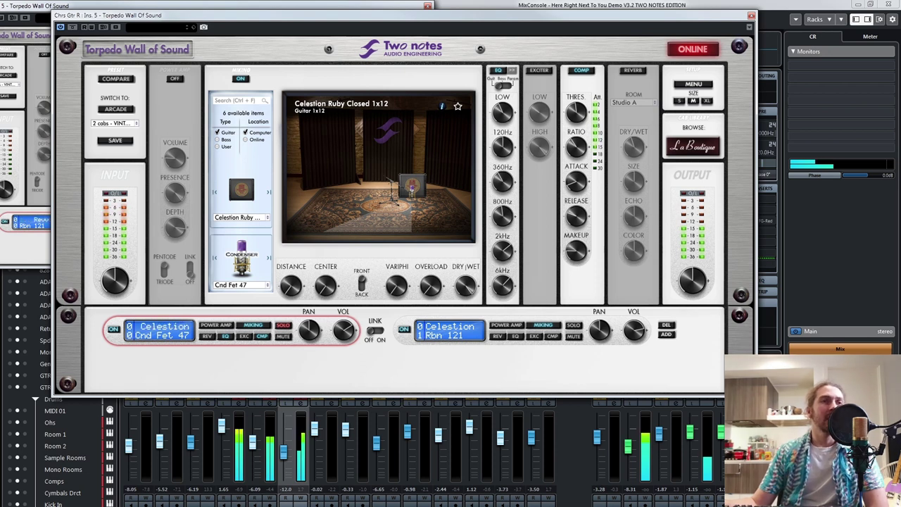
left_click_drag(343, 330, 342, 333)
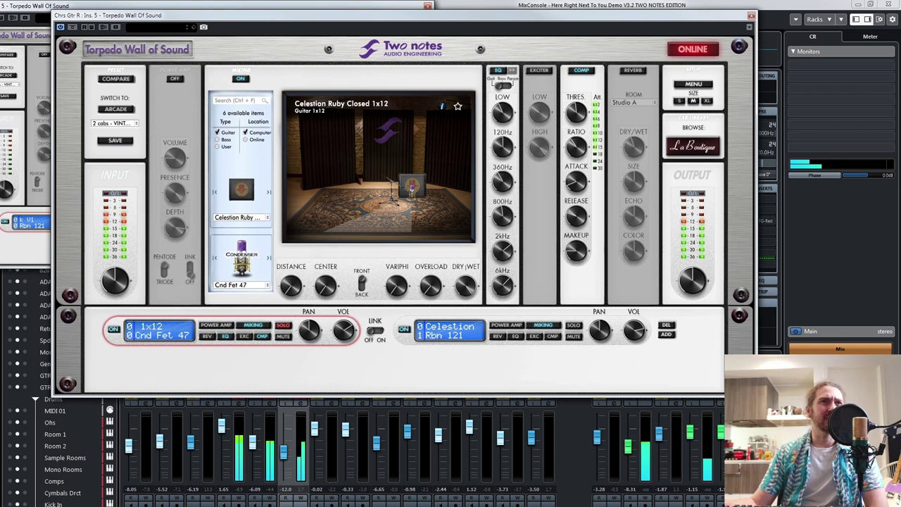
Enable the Rbn 121 slot's compressor, solo that slot instead of the Cnd Fet 47, and raise its makeup gain to 16 dB
left_click(450, 330)
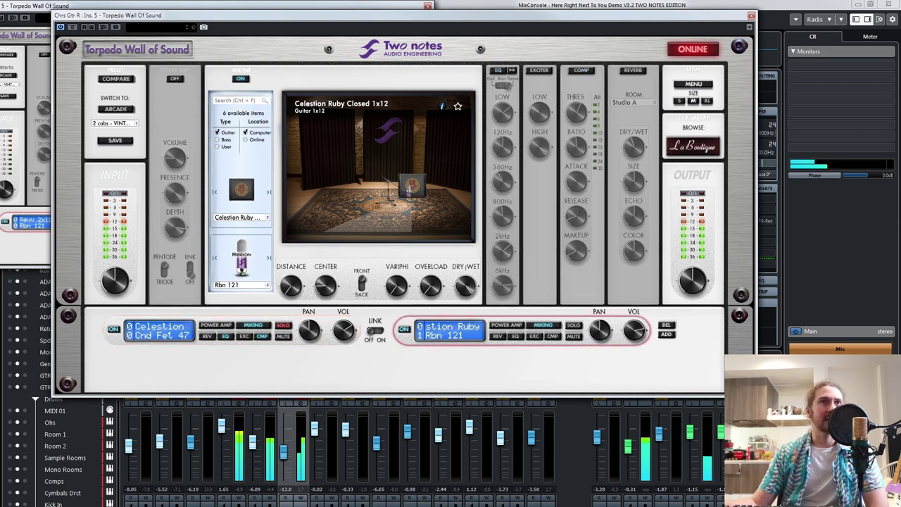
left_click(582, 71)
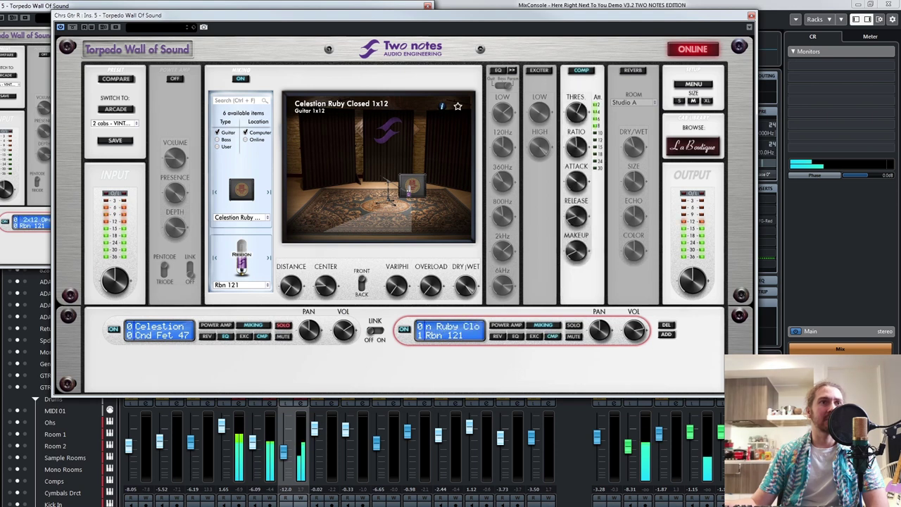
left_click(159, 330)
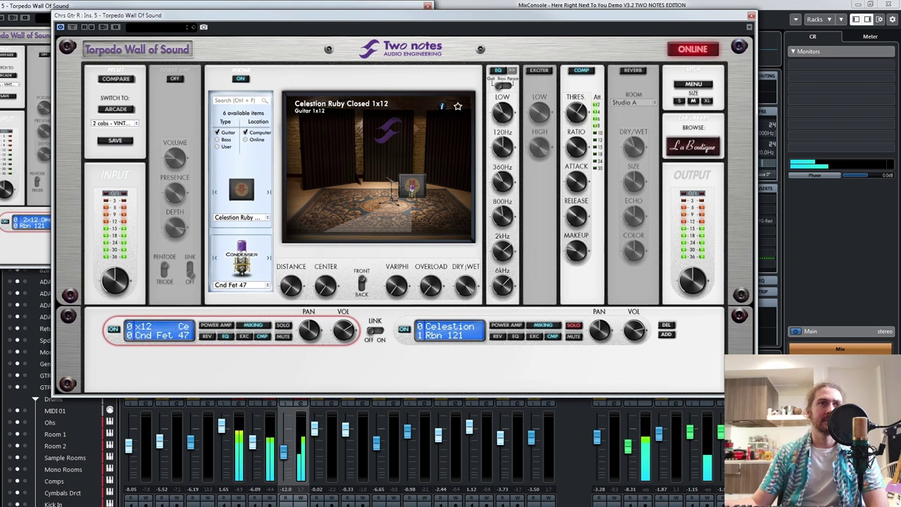
left_click(450, 331)
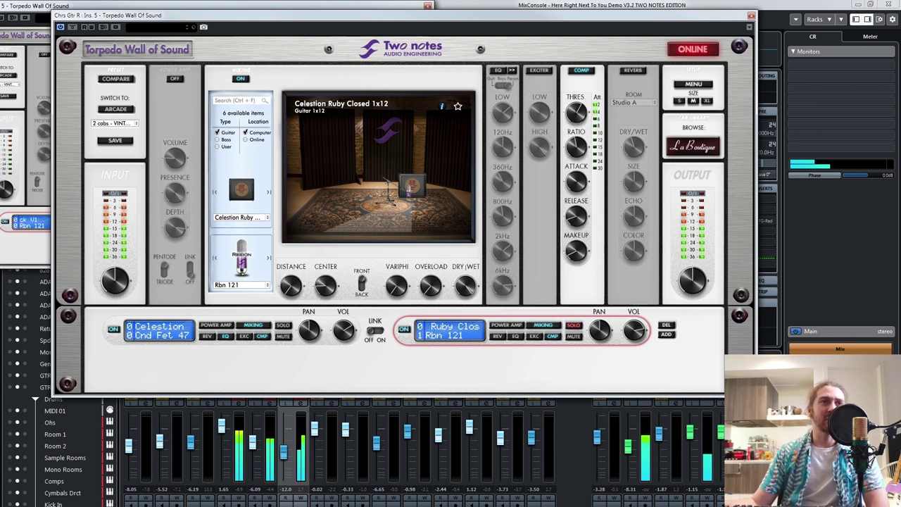
mouse_move(576, 183)
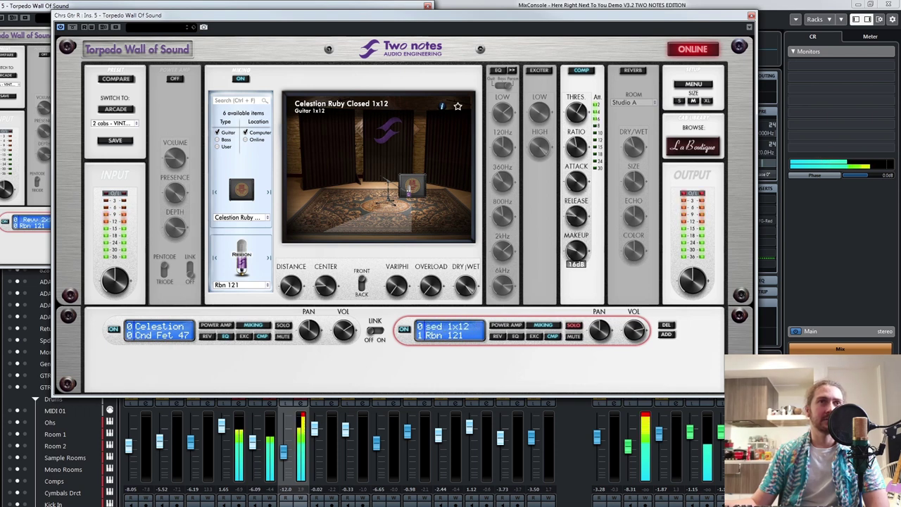
Audition the Rbn 121 slot with its compressor bypassed and re-enabled, test the exciter's High at 39%, and unsolo the slot
left_click(581, 71)
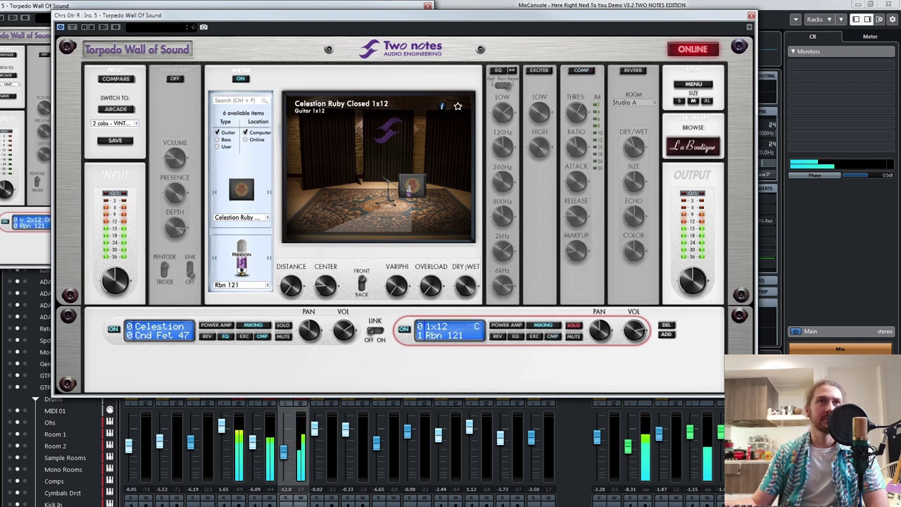
left_click(582, 71)
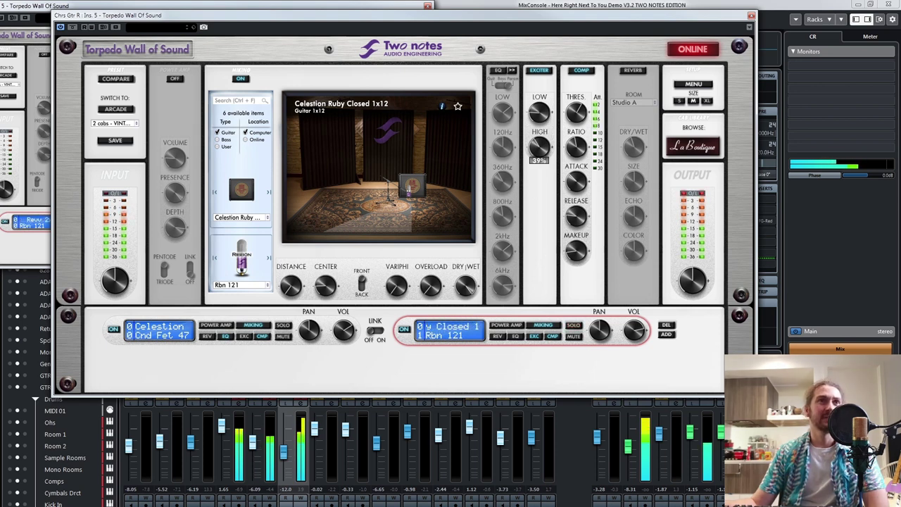
left_click(573, 325)
left_click(539, 70)
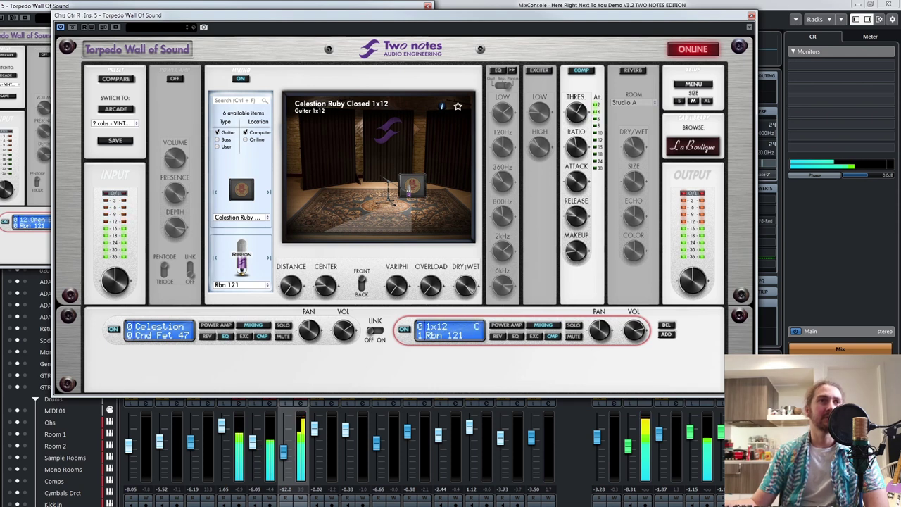
Bypass EQ and compression on both slots for comparison, and re-enable the Rbn 121's compressor while adjusting its threshold
left_click(292, 336)
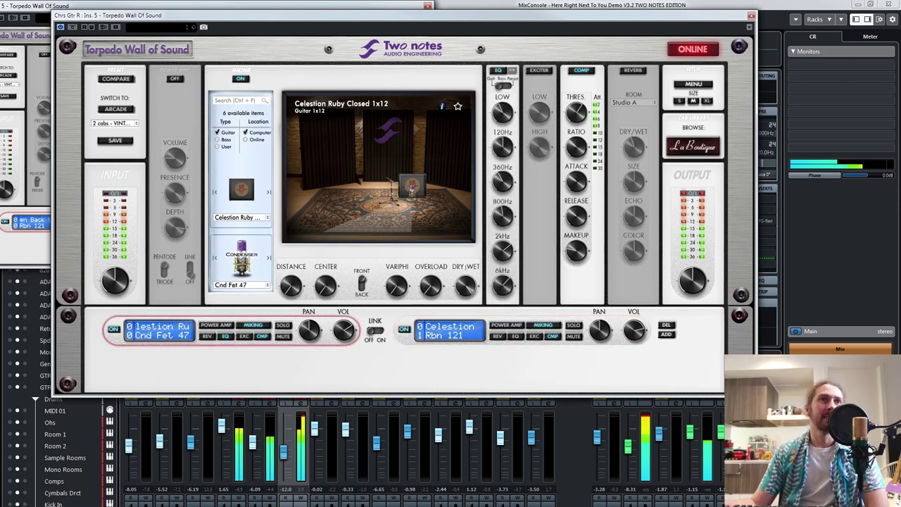
left_click(497, 69)
left_click(582, 69)
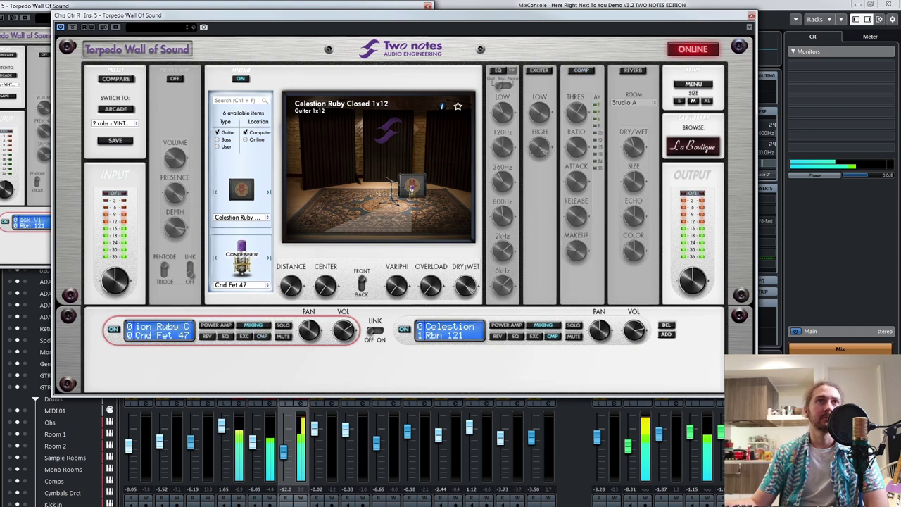
left_click(449, 331)
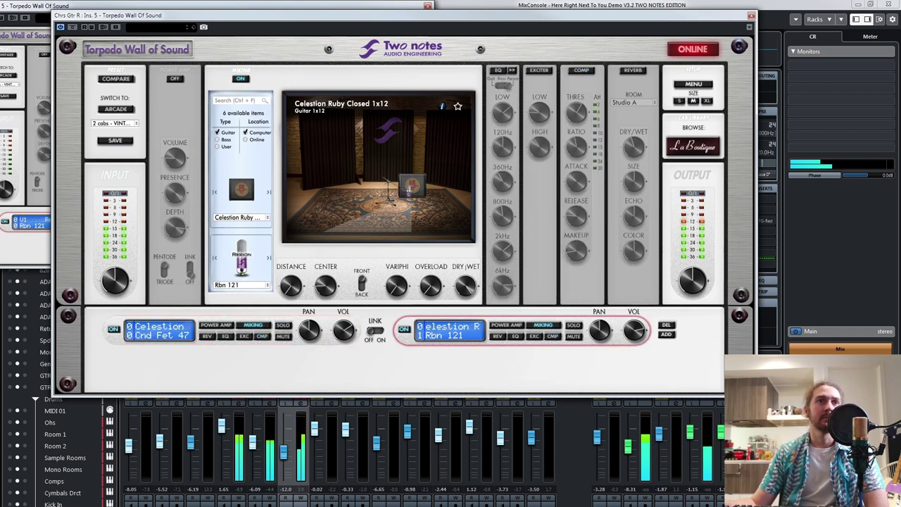
mouse_move(577, 113)
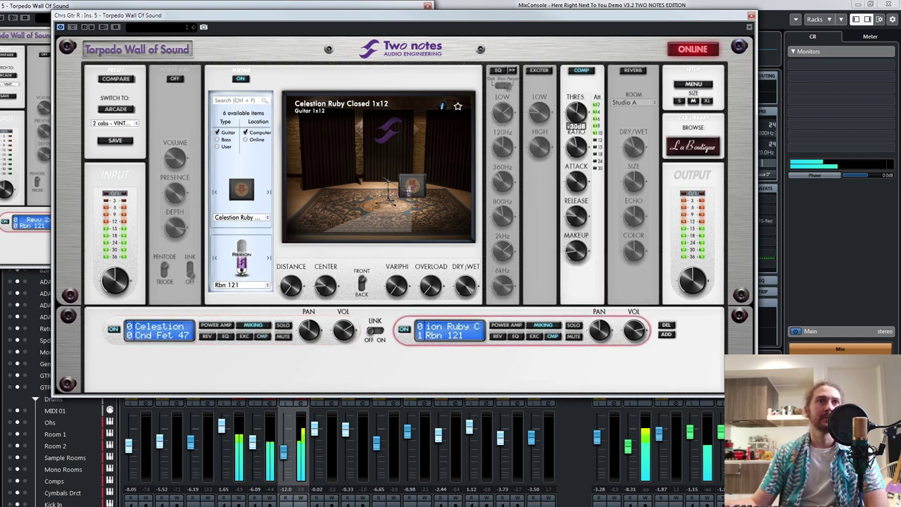
mouse_move(576, 250)
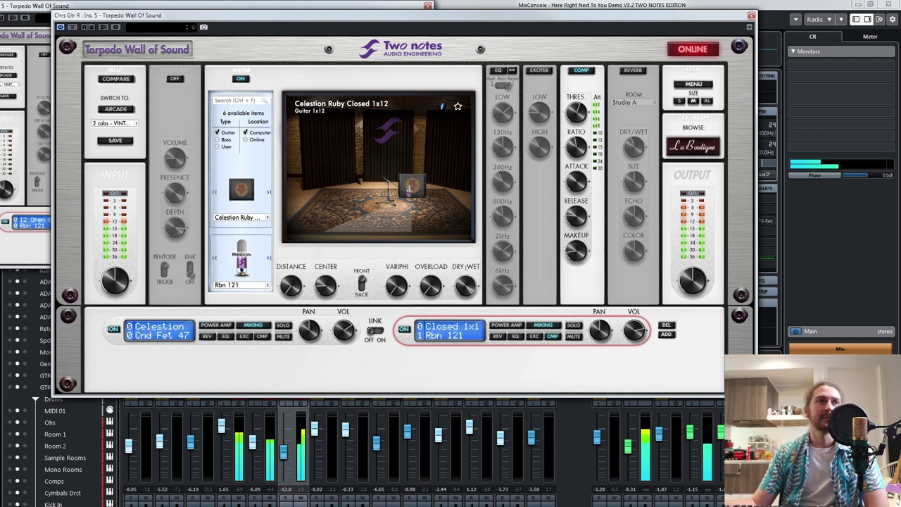
Re-enable only the EQ on the Cnd Fet 47 slot and set the volumes to -1.2 dB for Cnd Fet 47 and 2.6 dB for Rbn 121
left_click(161, 331)
mouse_move(343, 330)
left_click_drag(343, 331, 343, 325)
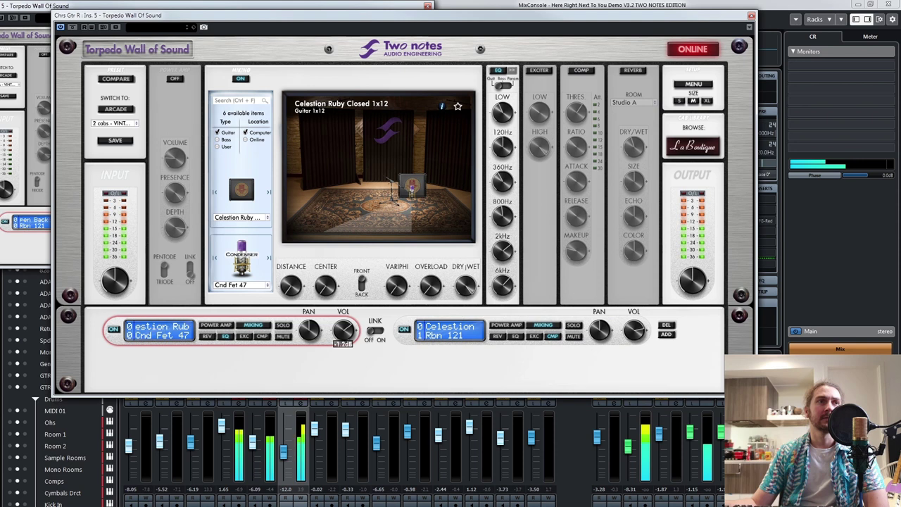
left_click(634, 329)
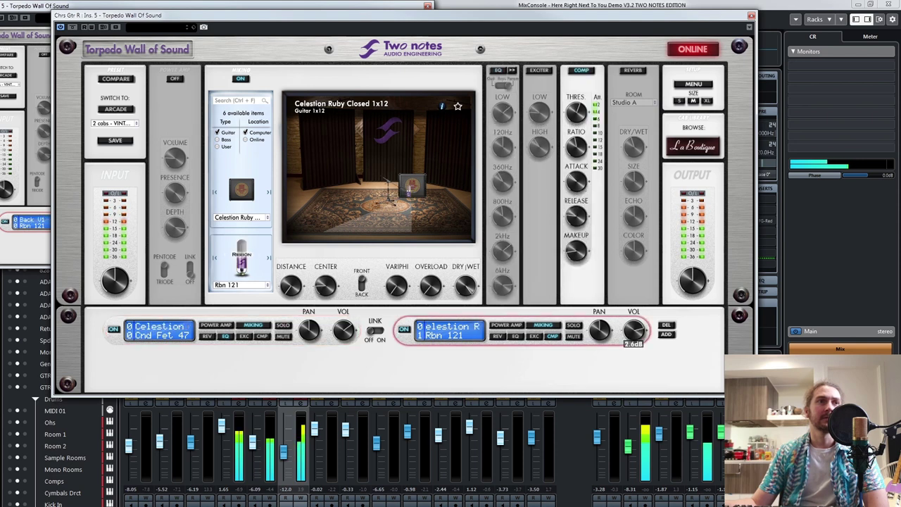
left_click(171, 335)
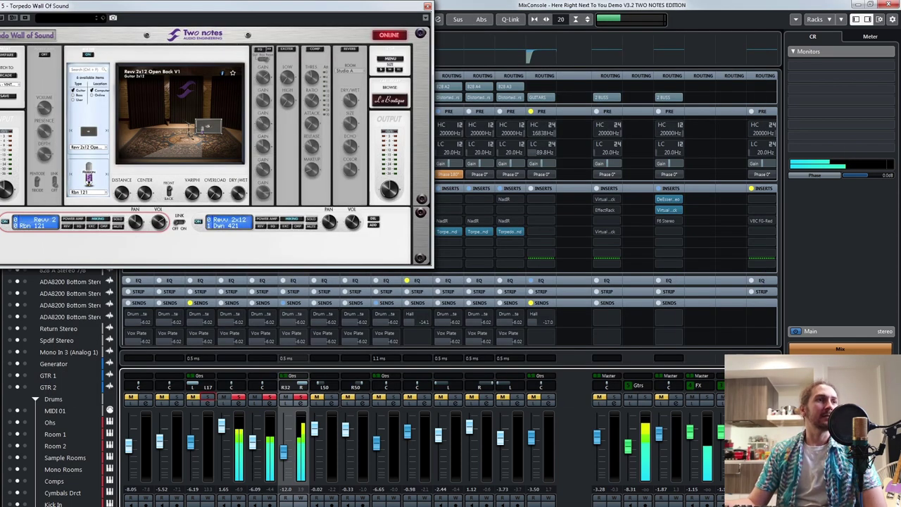
Solo Chrs Gtr L in the mixer instead of Chrs Gtr R and bring its Torpedo window fully into view
left_click(208, 397)
left_click(301, 397)
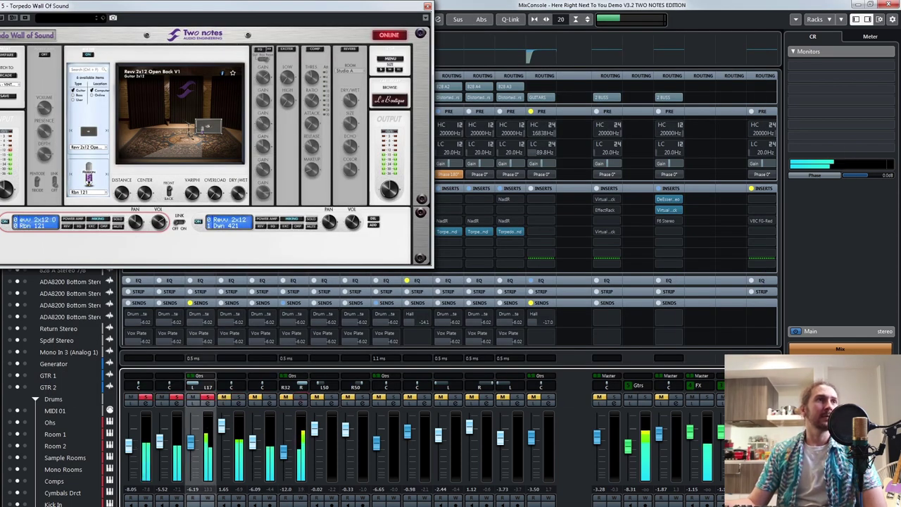
left_click_drag(211, 5, 398, 53)
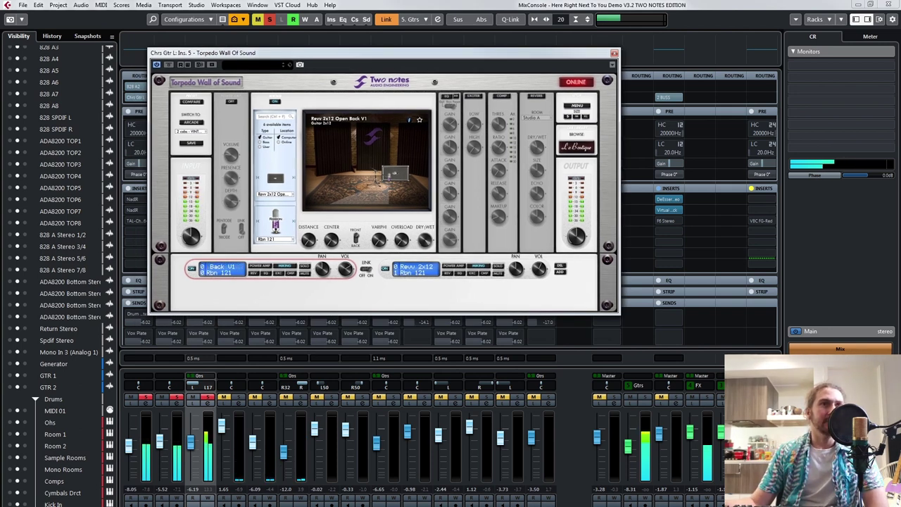
Turn on compression for the second Revv 2x12 slot, switch the first slot's microphone to Dyn 421, and balance the slot volumes
left_click(485, 273)
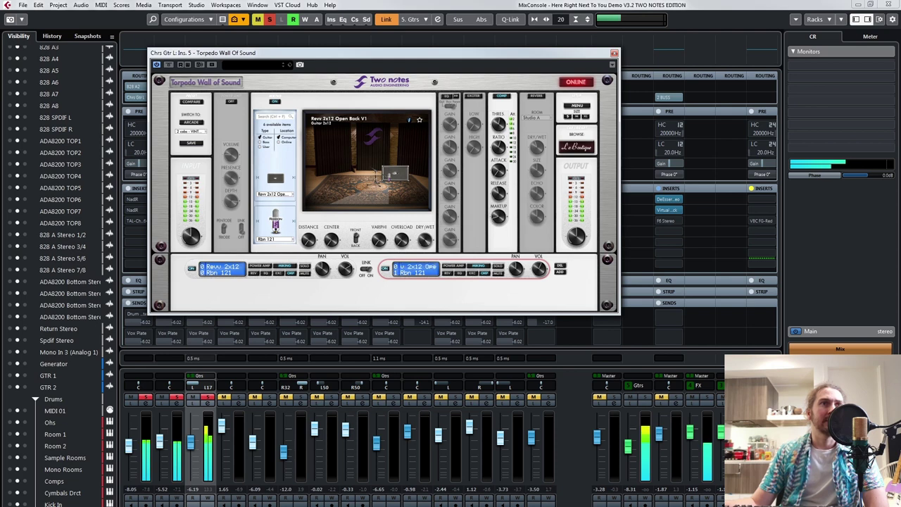
left_click(346, 271)
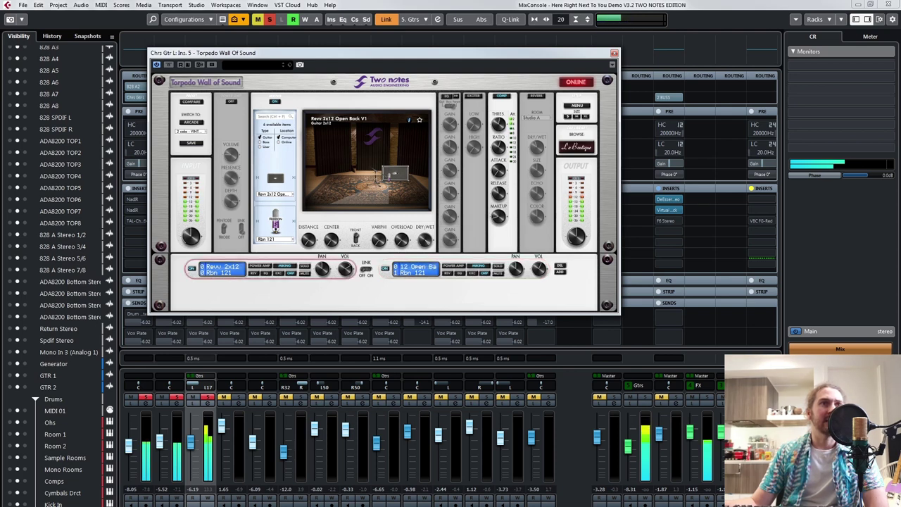
left_click(266, 239)
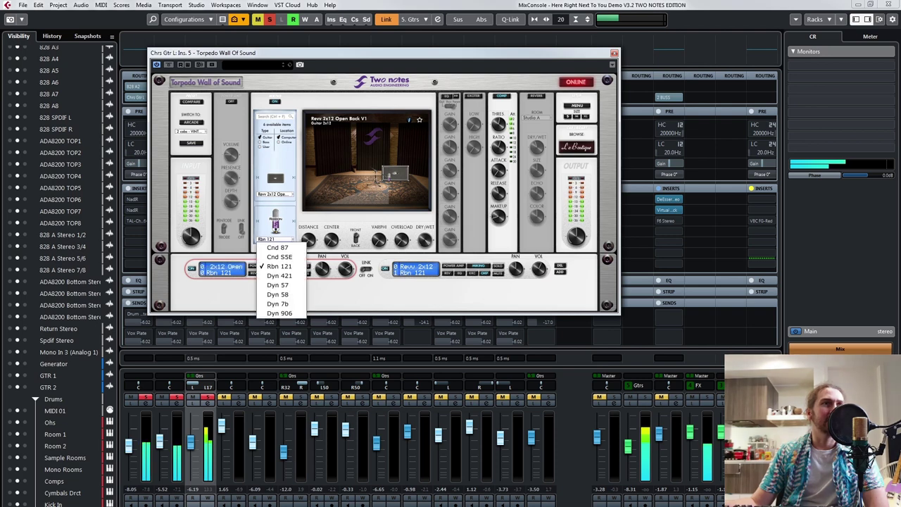
left_click(277, 283)
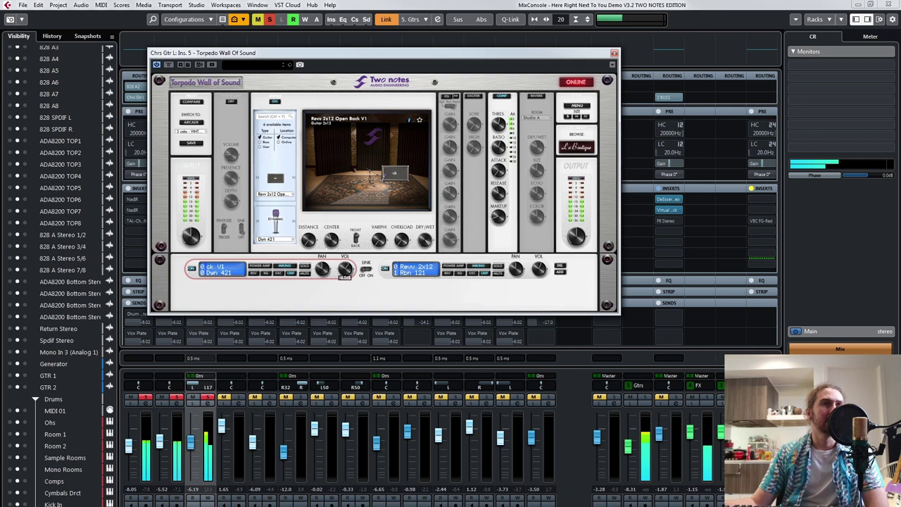
left_click(538, 276)
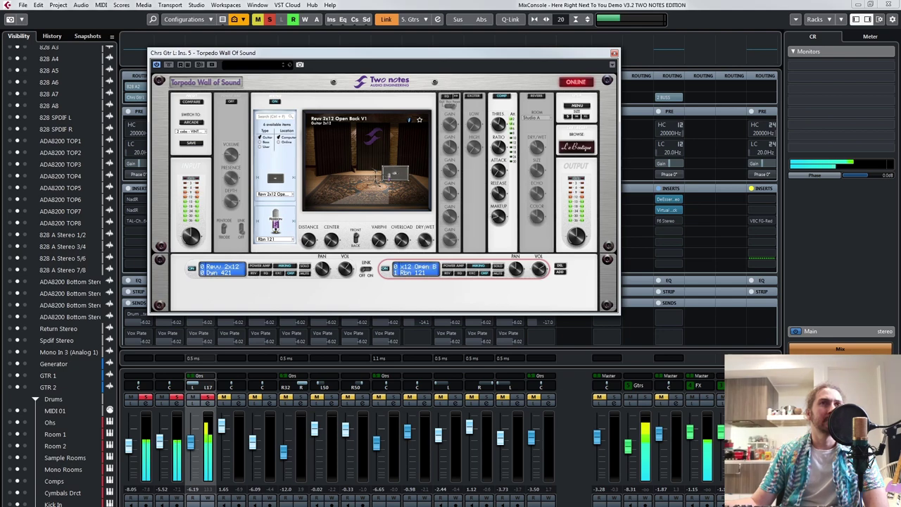
Solo Chrs Gtr R together with Chrs Gtr L and place both tracks' Torpedo windows side by side at size S
left_click(615, 54)
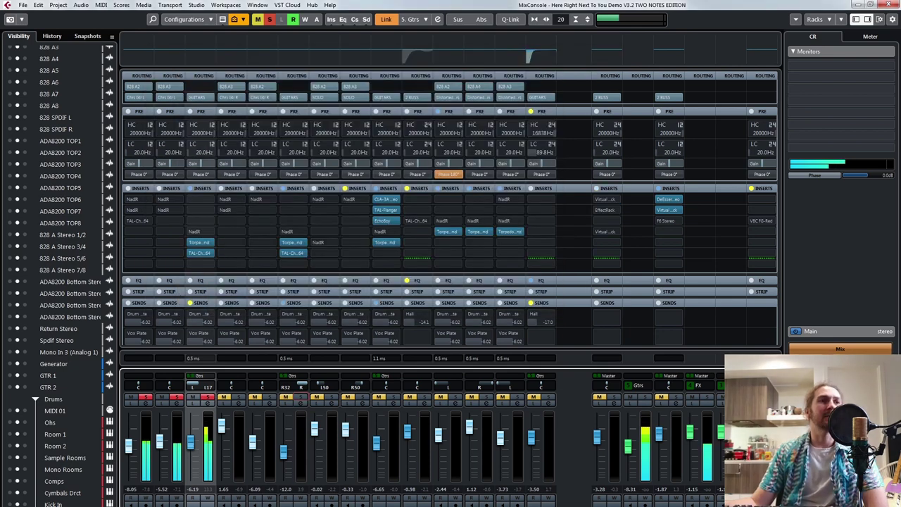
left_click(301, 398)
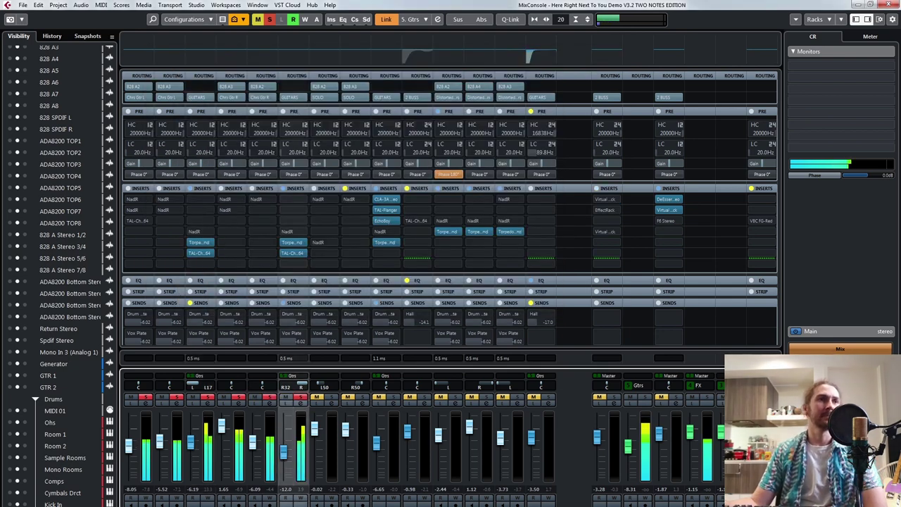
left_click(293, 242)
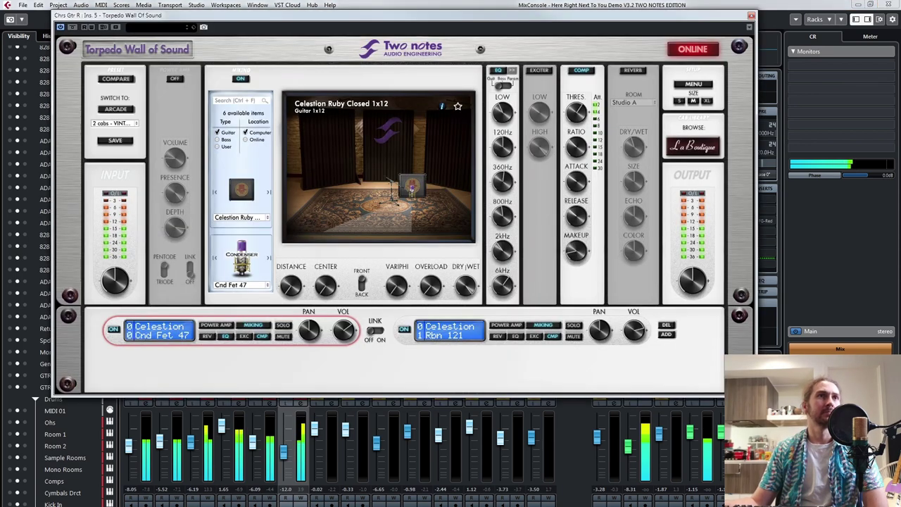
left_click(680, 101)
left_click_drag(387, 14, 751, 2)
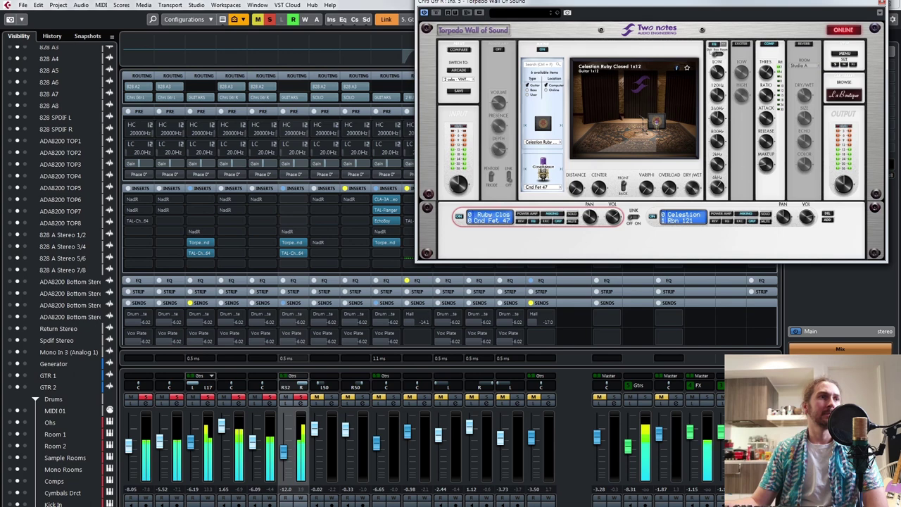
left_click(199, 242)
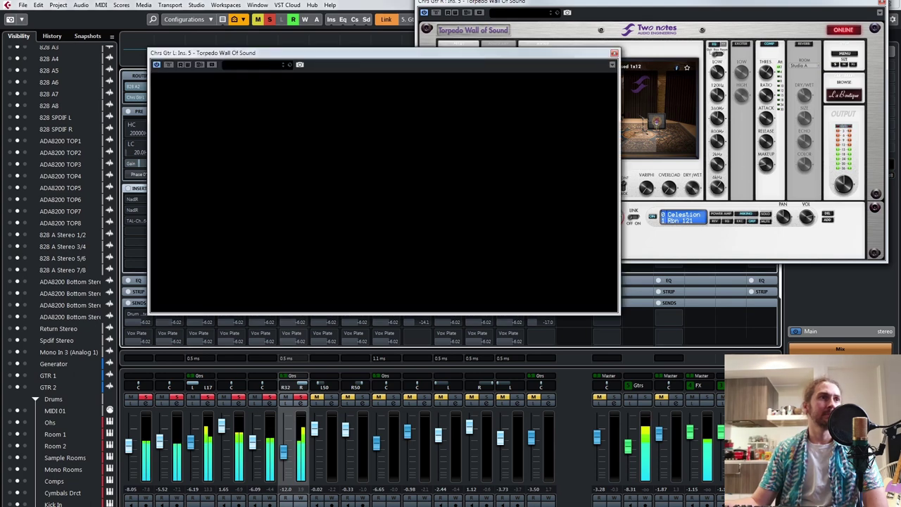
left_click_drag(331, 53, 172, 3)
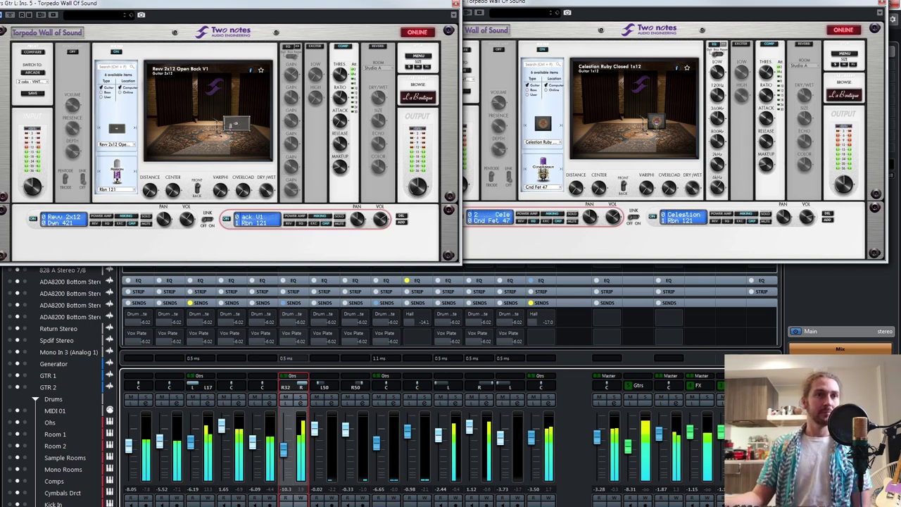
Close the Torpedo windows of both chorus guitar tracks
left_click(539, 465)
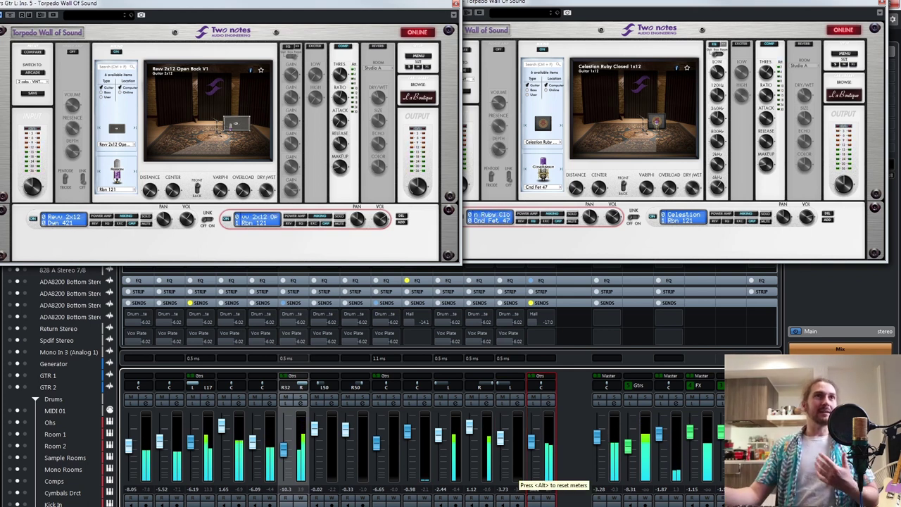
left_click(456, 3)
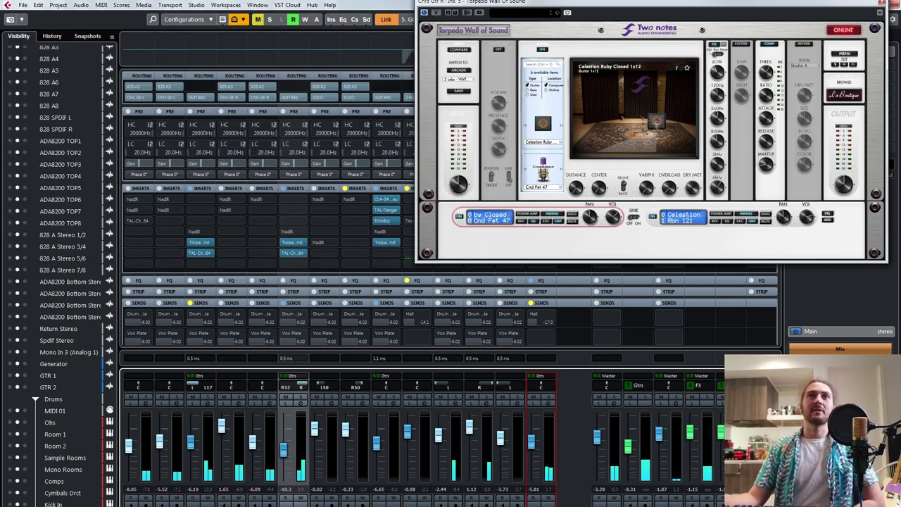
left_click(882, 3)
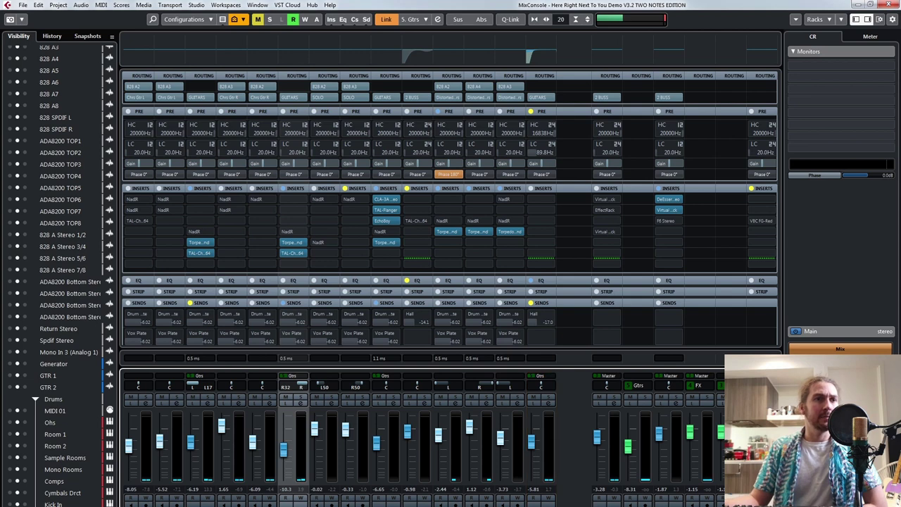
Solo the Wash Stereo channel in the mixer and open its Torpedo Wall of Sound insert
scroll(450, 281, "left", 5)
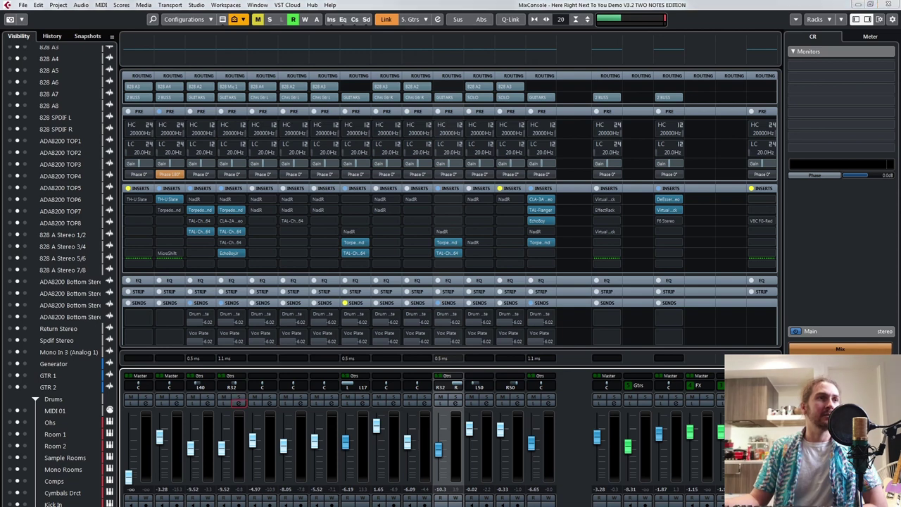
left_click(239, 400)
left_click(238, 399)
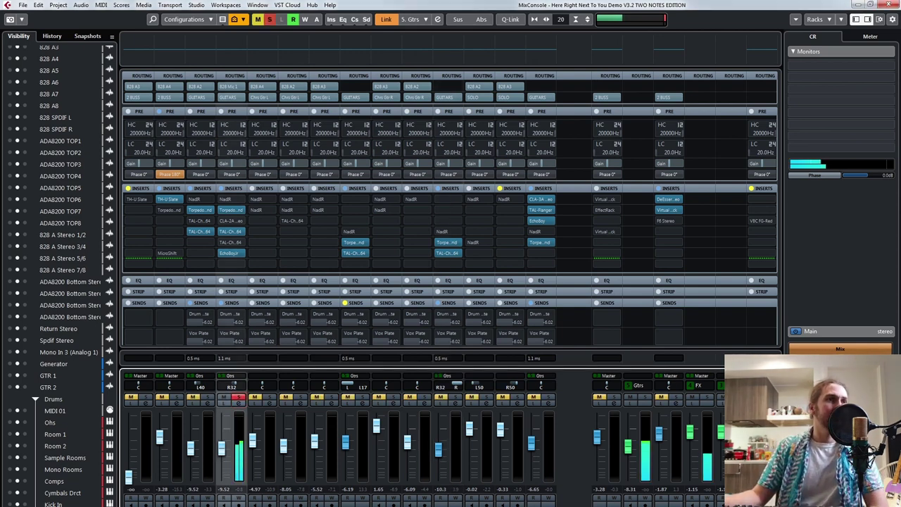
left_click(231, 209)
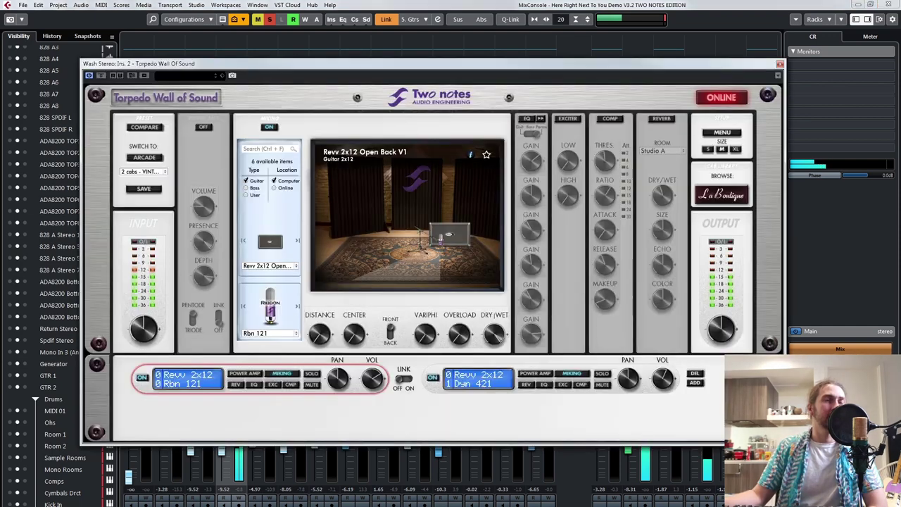
left_click(268, 265)
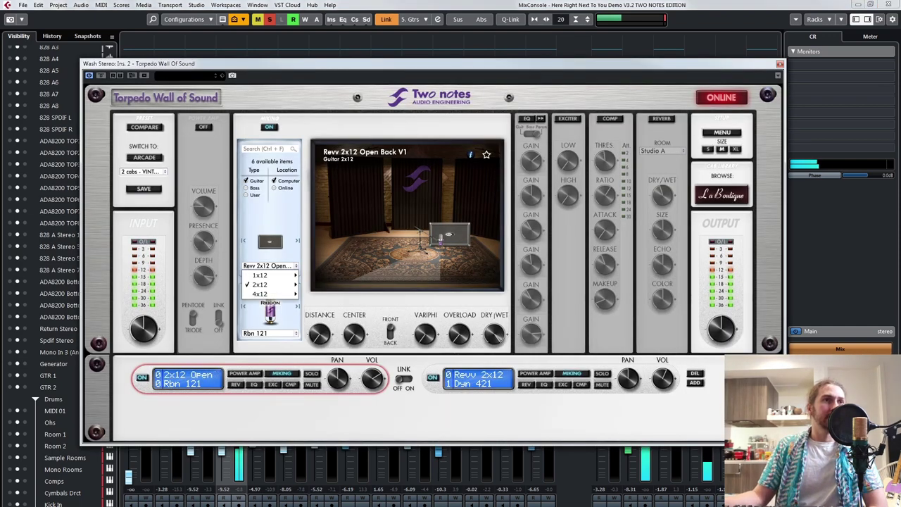
mouse_move(260, 284)
key("Escape")
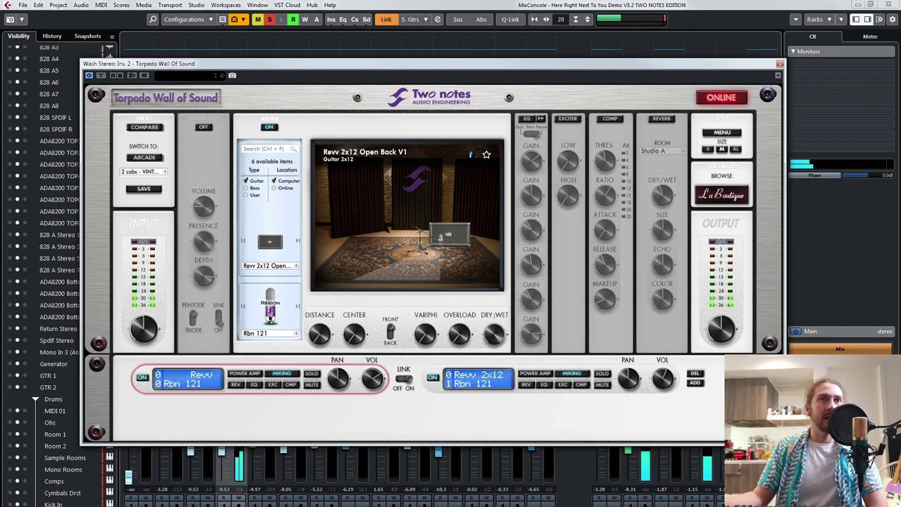
Enable the compressor, set its threshold to -43 dB, attack to 41 ms and release to 14 ms, and adjust the ratio
left_click(610, 118)
mouse_move(604, 161)
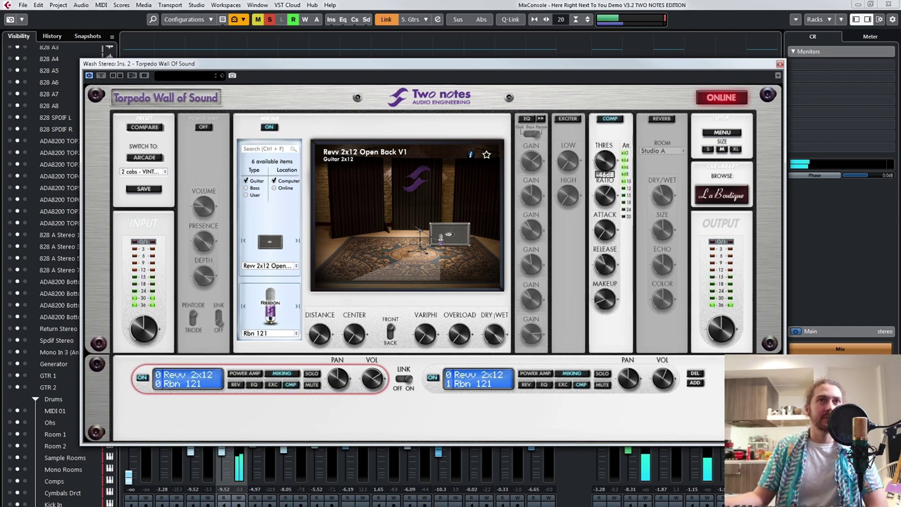
left_click_drag(604, 161, 605, 159)
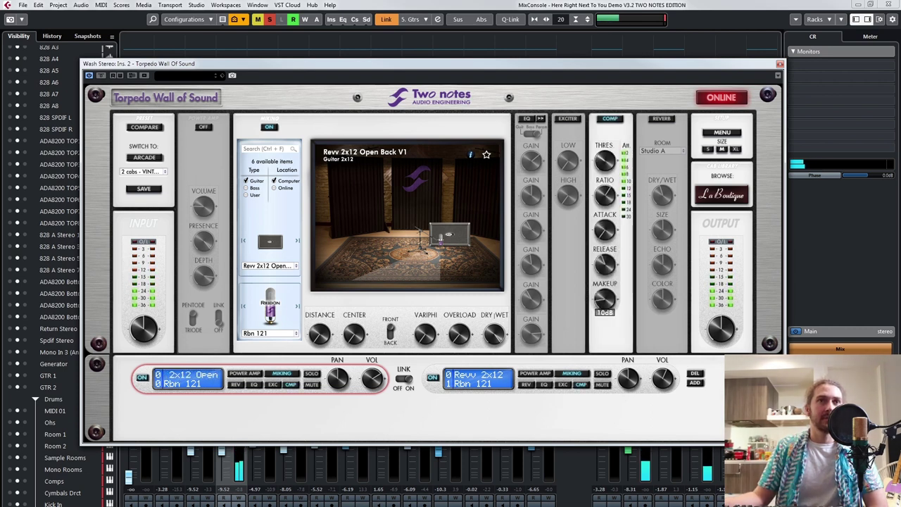
left_click_drag(604, 230, 604, 223)
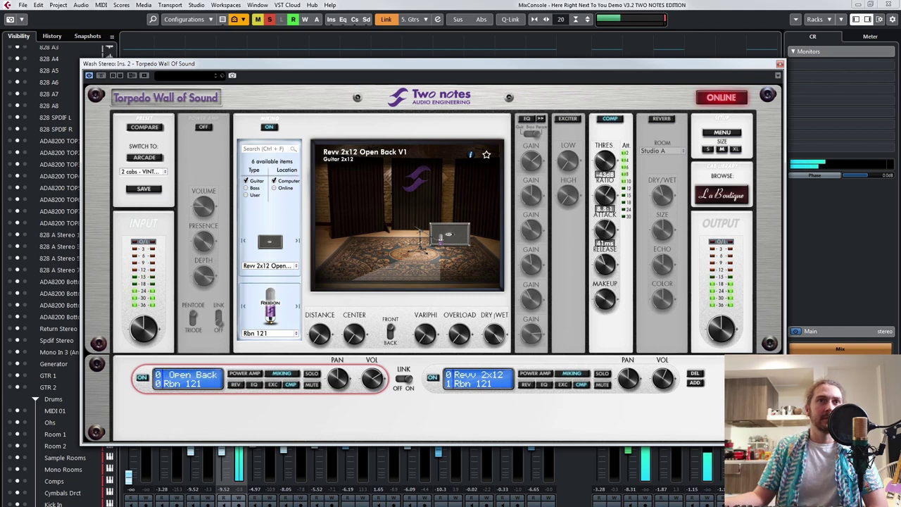
left_click_drag(605, 265, 605, 268)
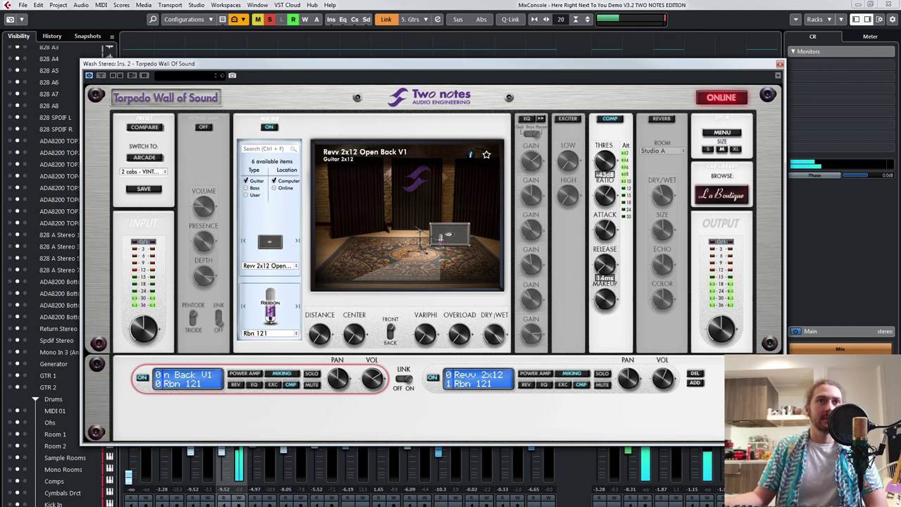
left_click_drag(604, 195, 605, 200)
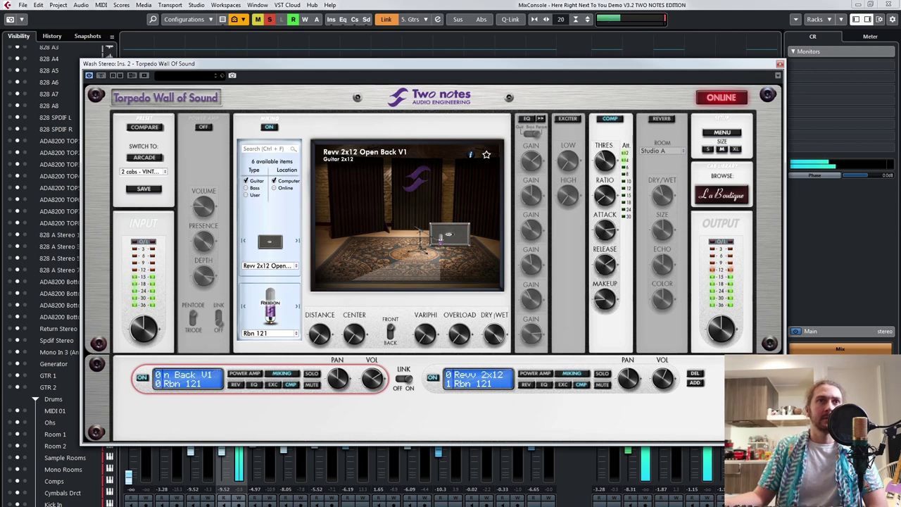
Compare the sound with the compressor bypassed and re-enabled, and turn on the exciter for the first slot
left_click(610, 118)
left_click(609, 119)
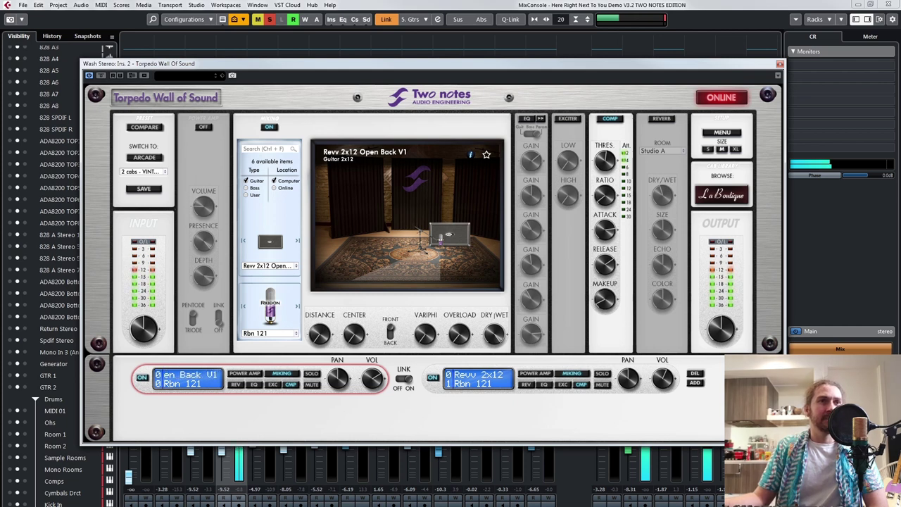
left_click(567, 119)
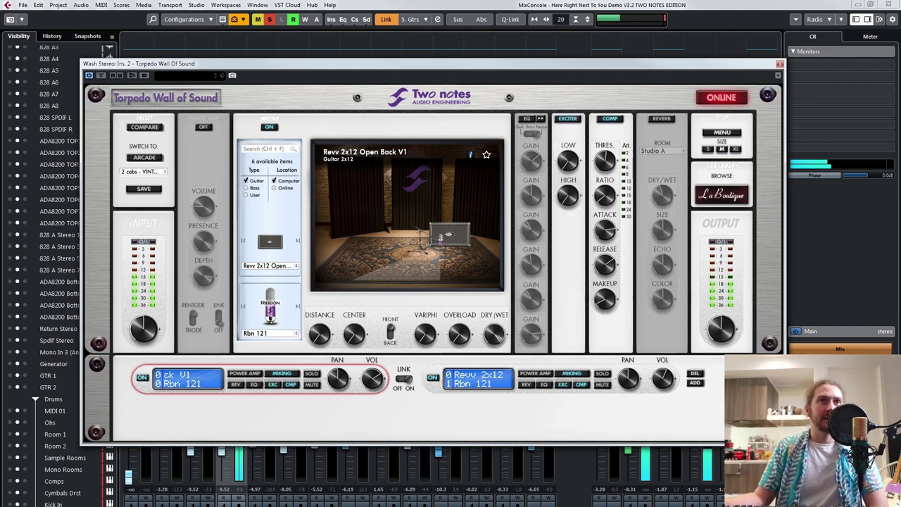
Raise the first miking channel's exciter High to about 21% and add a second pair of miking channels
left_click_drag(568, 196, 567, 185)
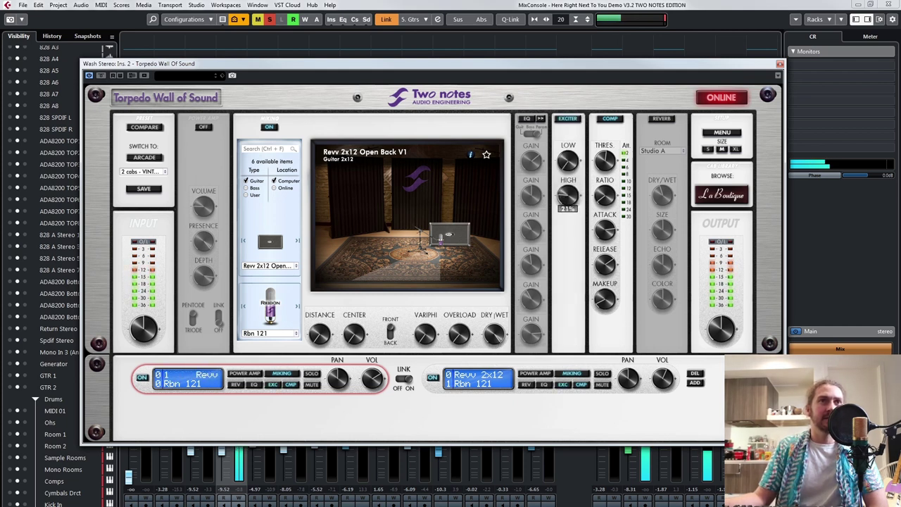
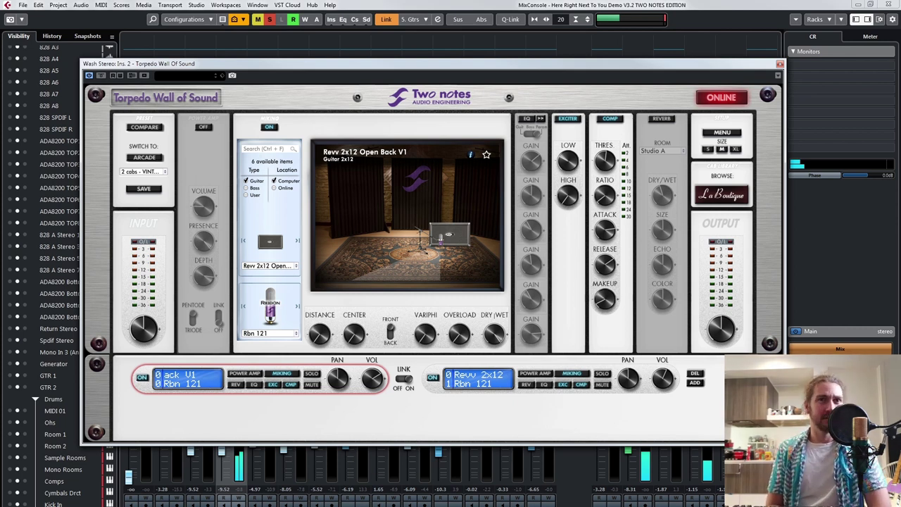
left_click(695, 383)
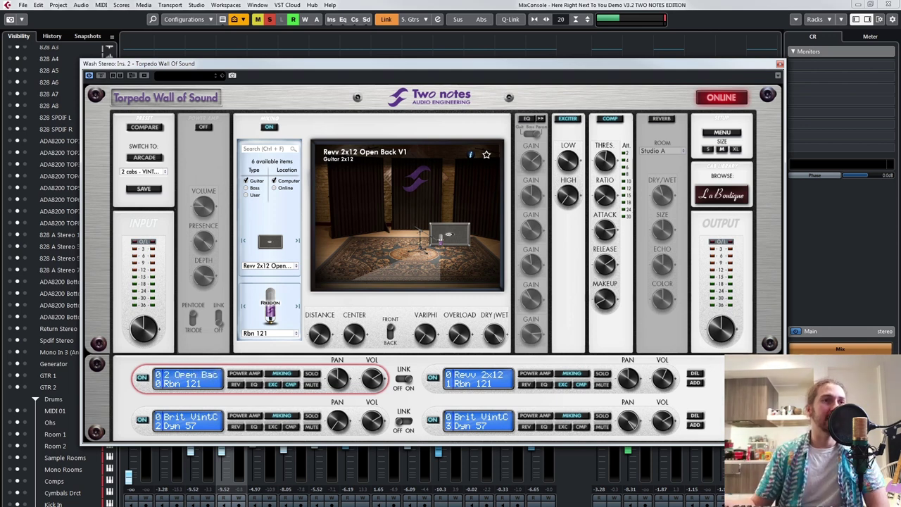
Set the new channel pair to the Revv 2x12 Open Back V1 cabinet with the Cnd 87 microphone
left_click(478, 421)
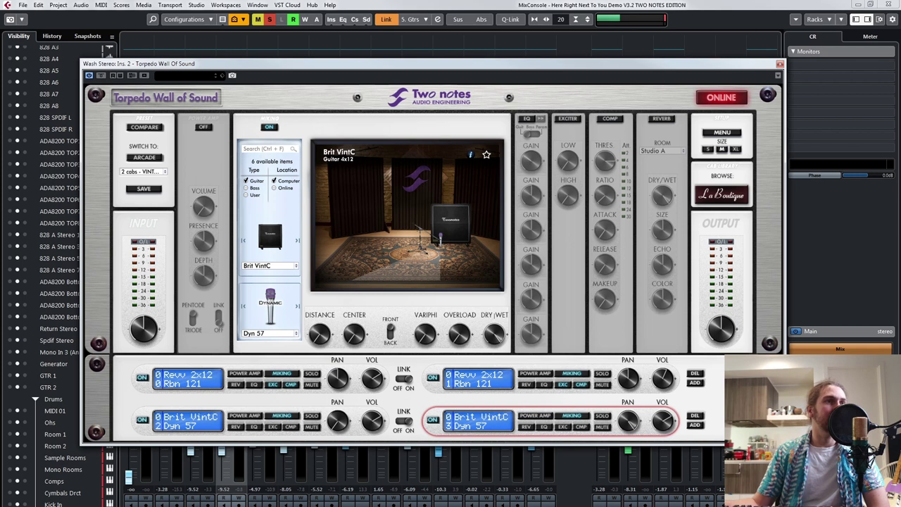
left_click(268, 266)
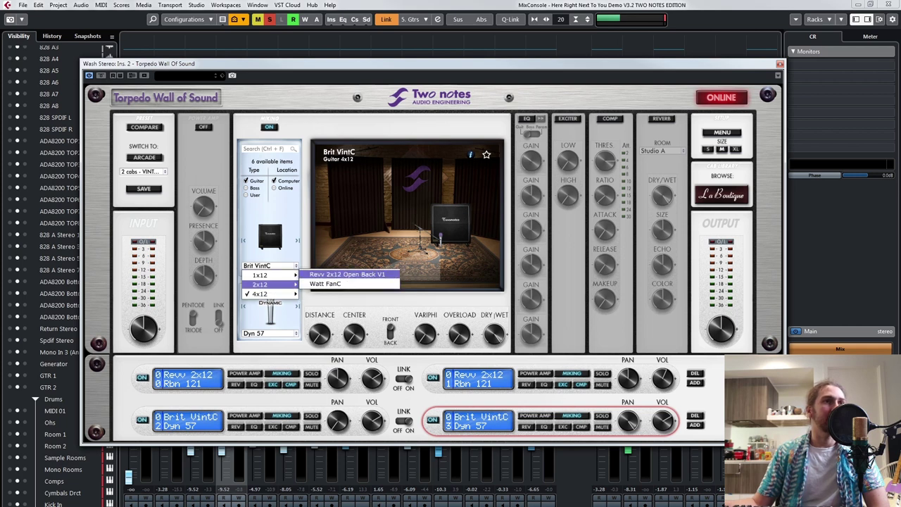
left_click(342, 273)
left_click(270, 333)
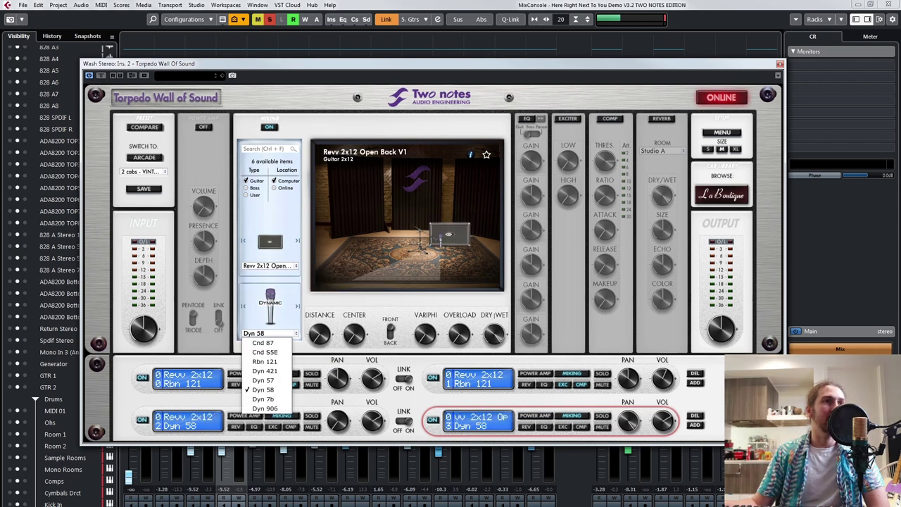
left_click(262, 342)
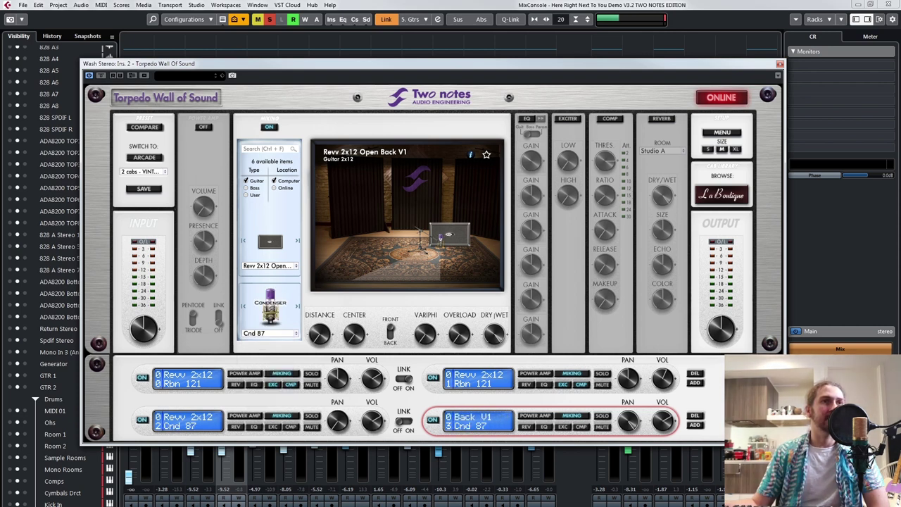
Place channel 3's microphone behind the cabinet at 0% distance and move channel 2's microphone far away from the front
left_click(390, 333)
mouse_move(320, 334)
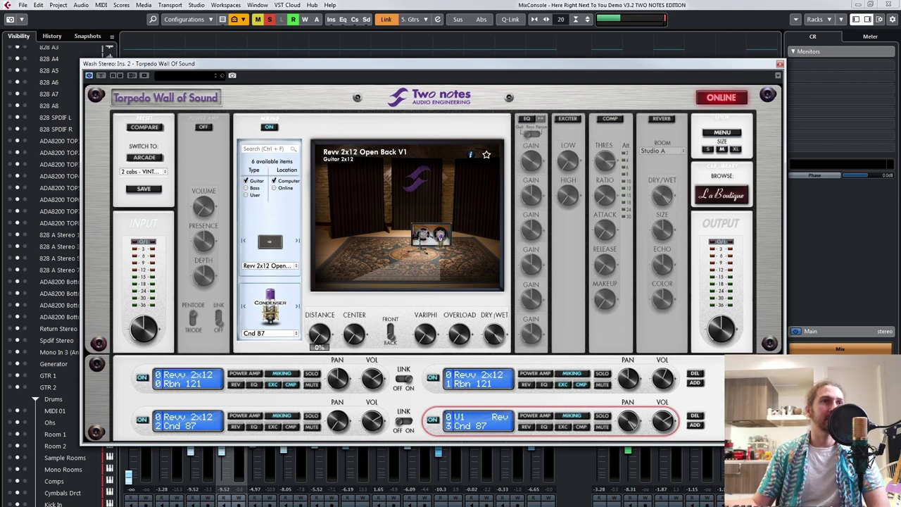
left_click(188, 421)
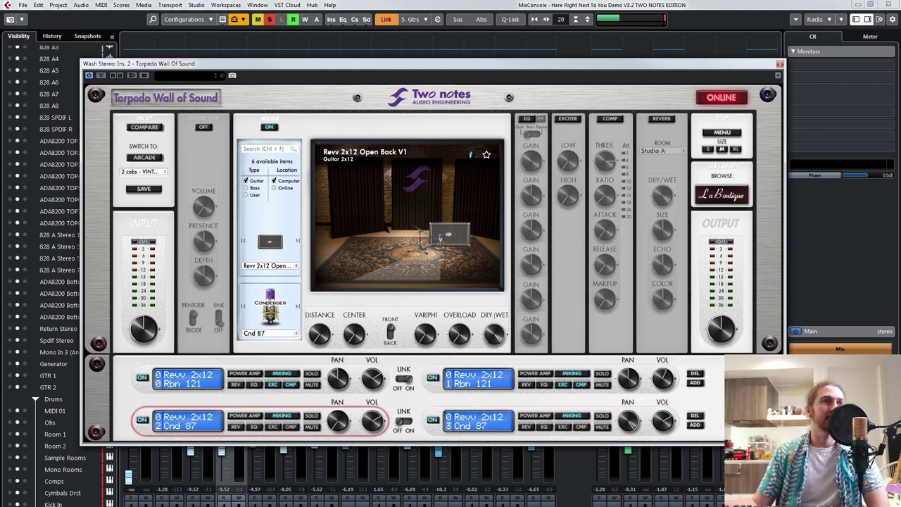
left_click_drag(320, 333, 319, 271)
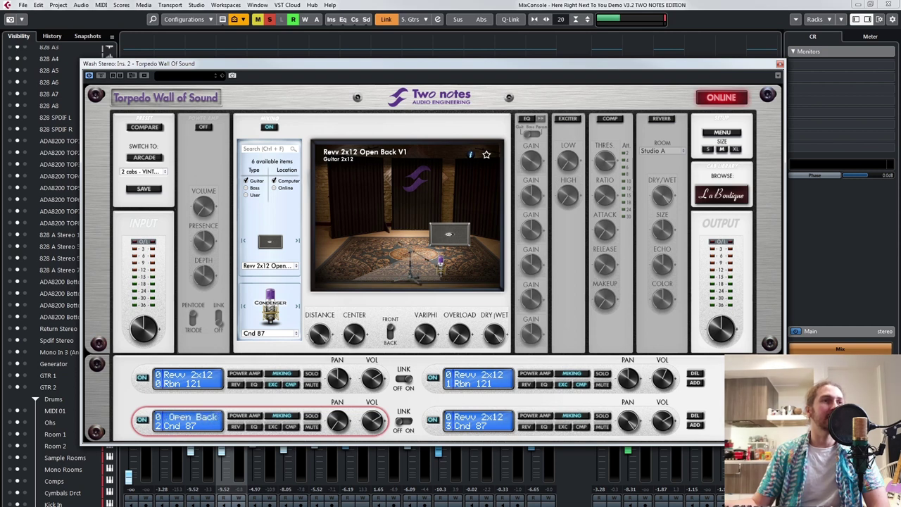
Solo the two Cnd 87 channels, start playback and adjust their panning
left_click(602, 416)
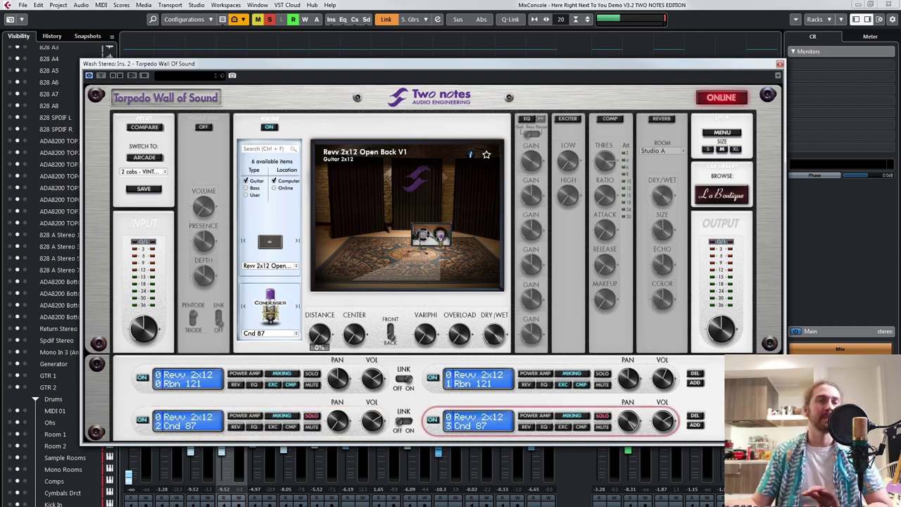
key("space")
mouse_move(628, 420)
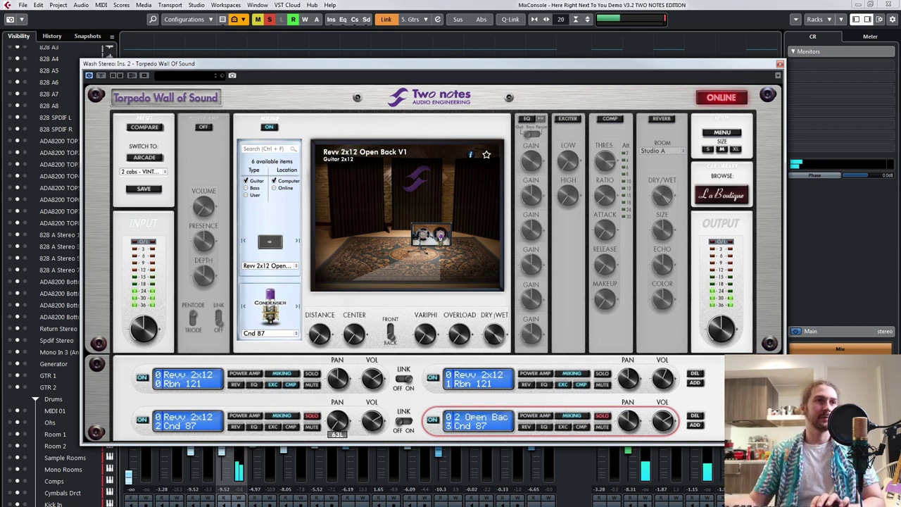
left_click(337, 420)
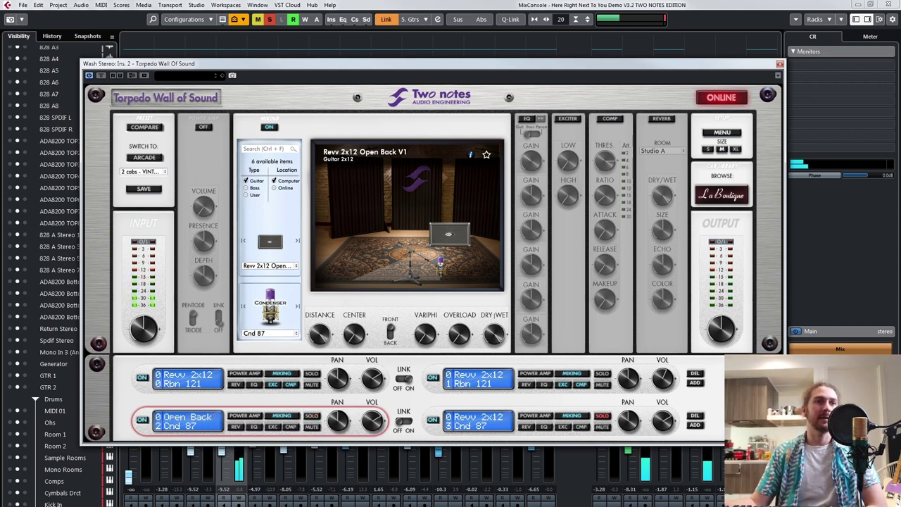
Balance the volumes of the two soloed Cnd 87 channels, with channel 2 at about -8.1 dB, and release their solo
left_click(311, 415)
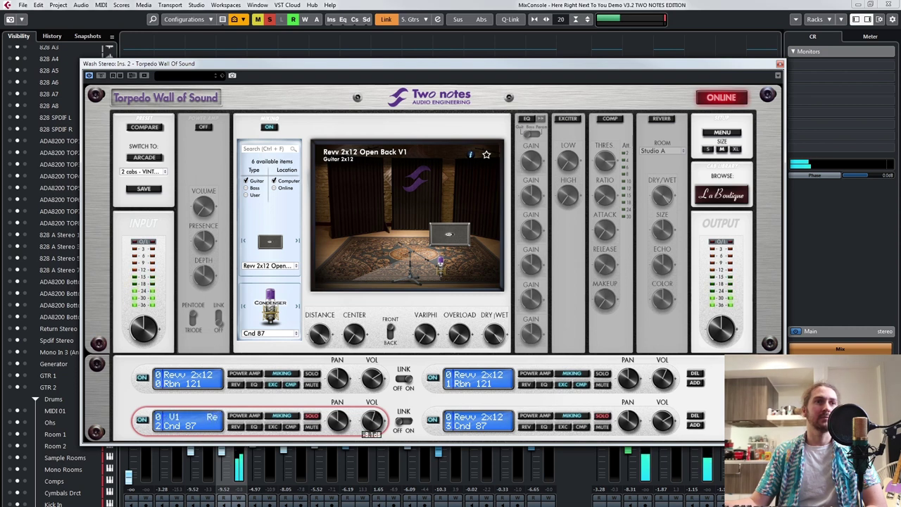
left_click(662, 420)
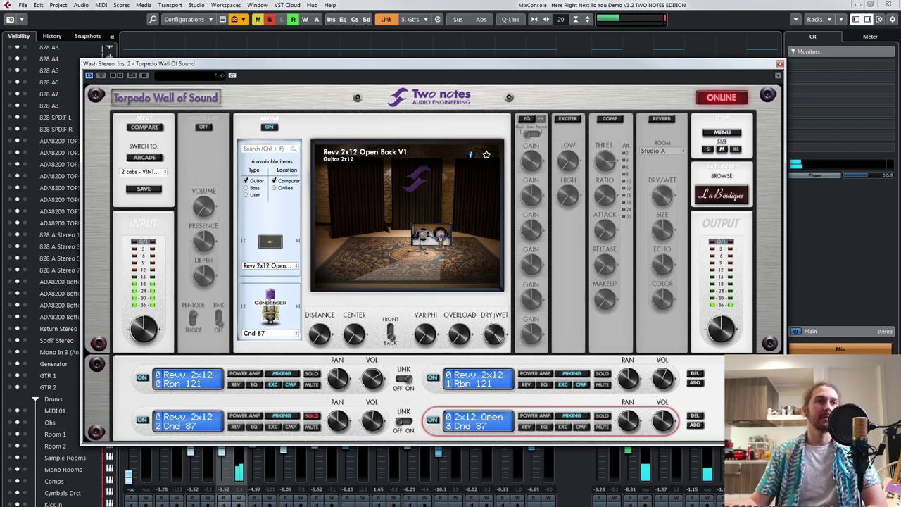
left_click(311, 417)
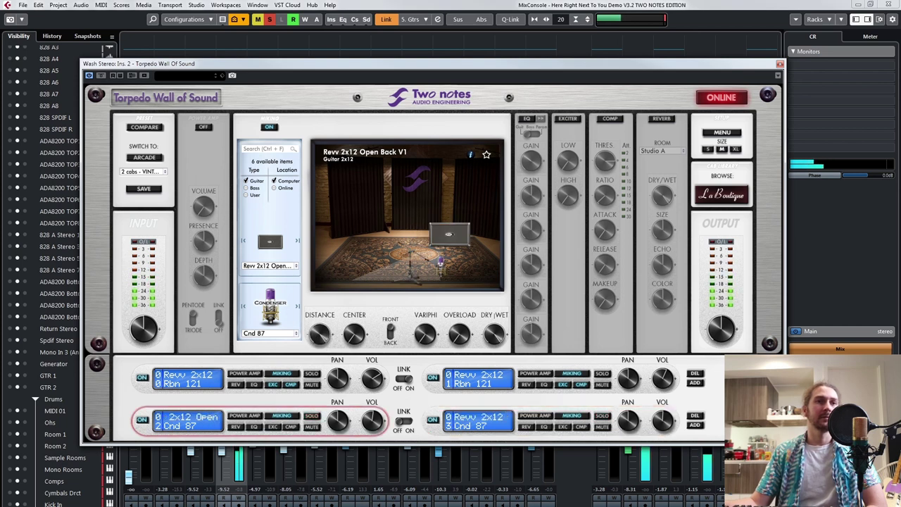
Compare the sound with both Cnd 87 channels muted and unmuted, and readjust channel 2's volume
left_click(602, 427)
left_click(311, 427)
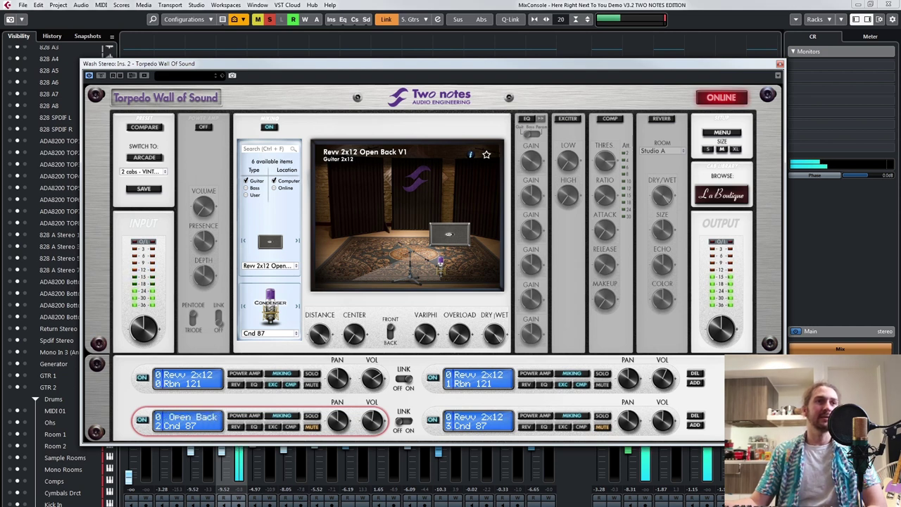
left_click(311, 426)
left_click(602, 426)
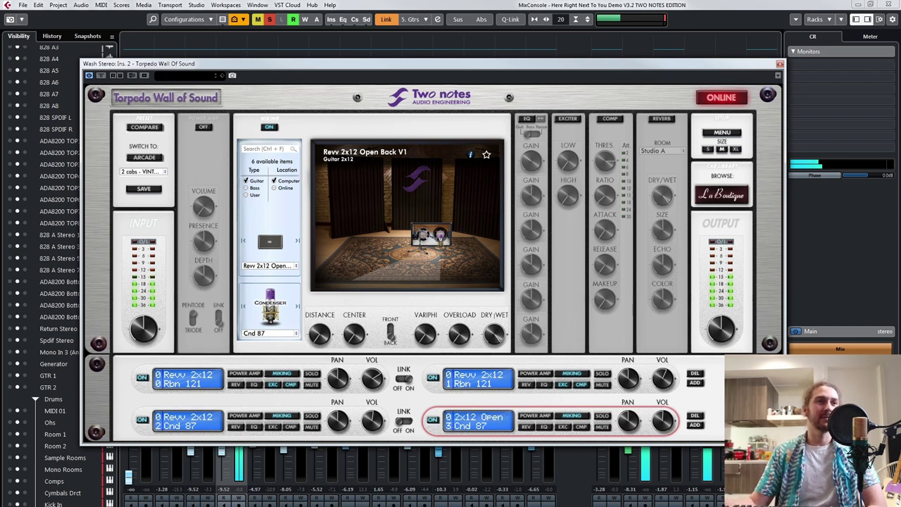
left_click(372, 420)
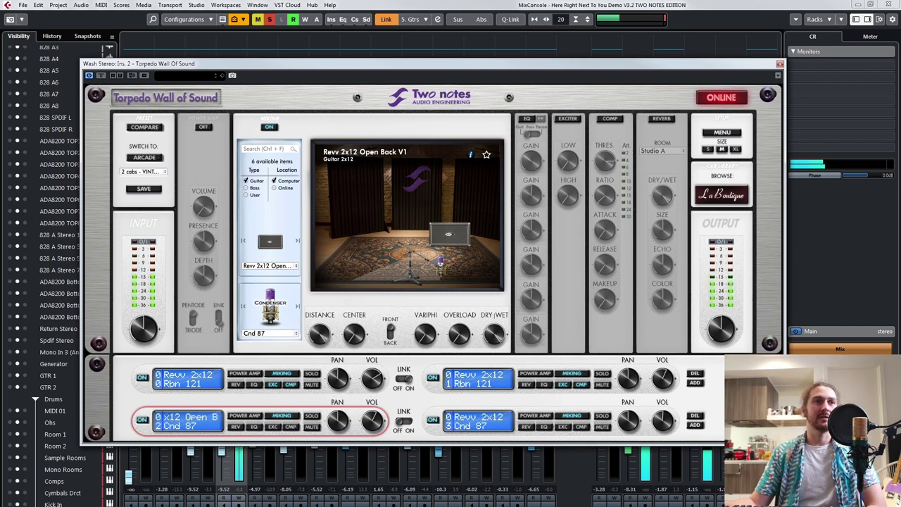
Change channel 0's microphone to Dyn 421 and move it away from the speaker's center
left_click(338, 380)
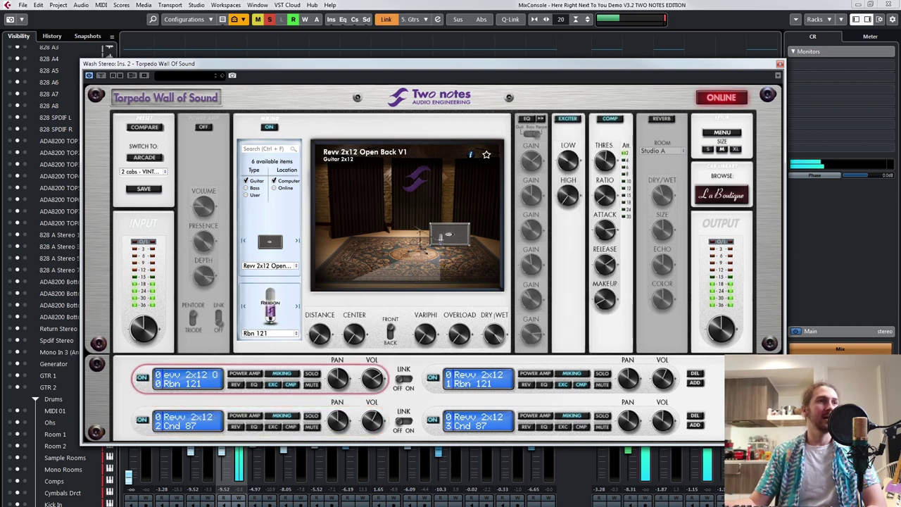
left_click(269, 333)
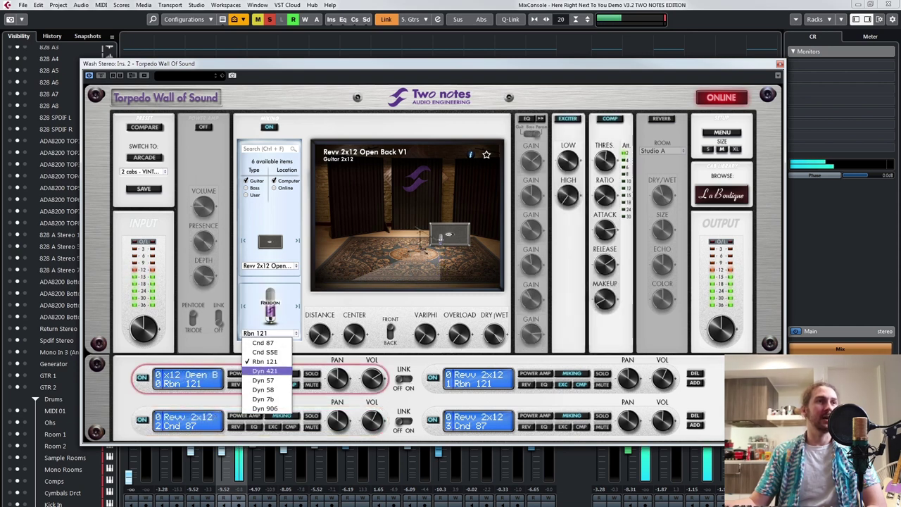
left_click(264, 370)
left_click_drag(354, 334, 354, 305)
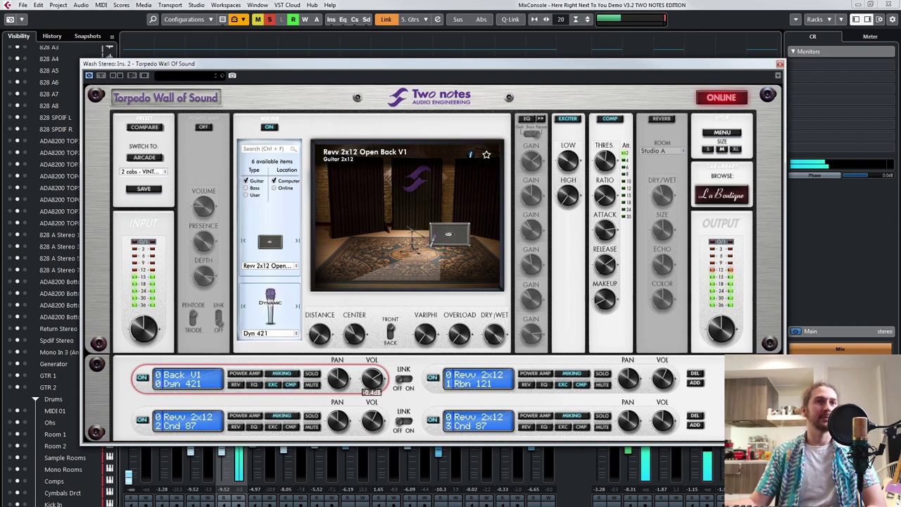
Balance the volumes of the Dyn 421 and Rbn 121 channels, with Dyn 421 at about -4.0 dB, and turn off both exciters
left_click(661, 380)
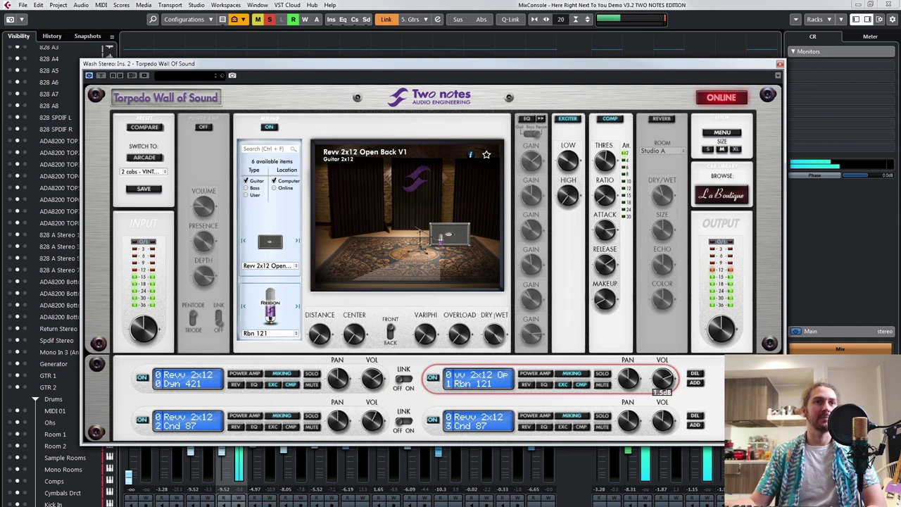
left_click(372, 378)
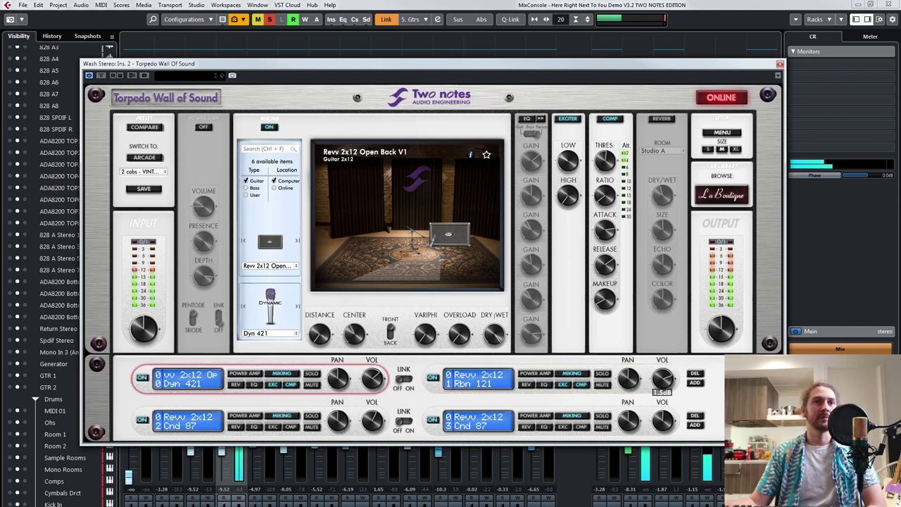
left_click(662, 380)
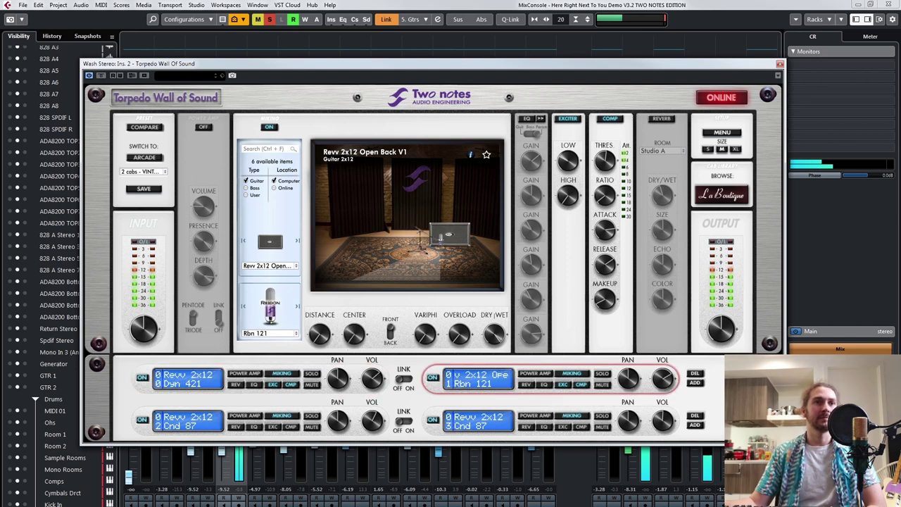
left_click(563, 385)
left_click(273, 385)
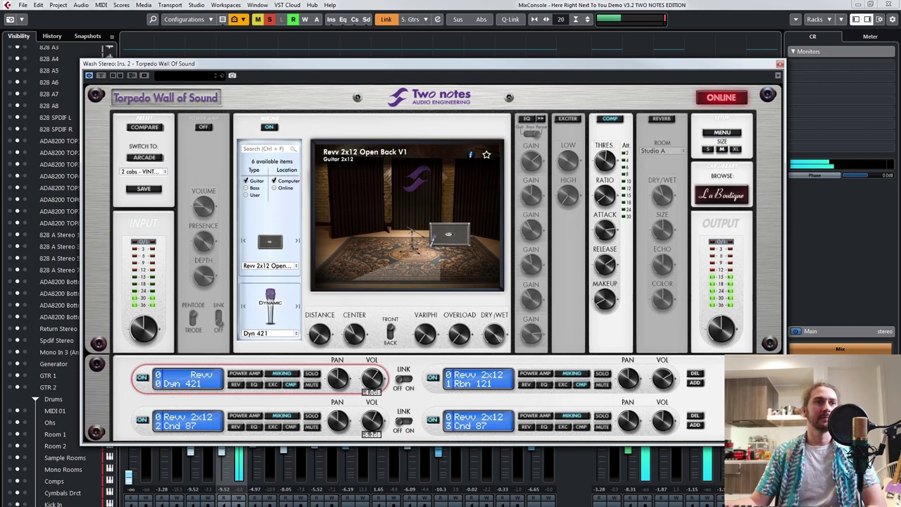
Set Cnd 87 channel 2's volume to about -6.2 dB, adjust channel 3's volume and slightly trim the plugin's output level
left_click(372, 421)
left_click(662, 421)
mouse_move(662, 421)
left_mouse_down()
mouse_move(663, 403)
mouse_move(663, 471)
mouse_move(662, 408)
left_mouse_up()
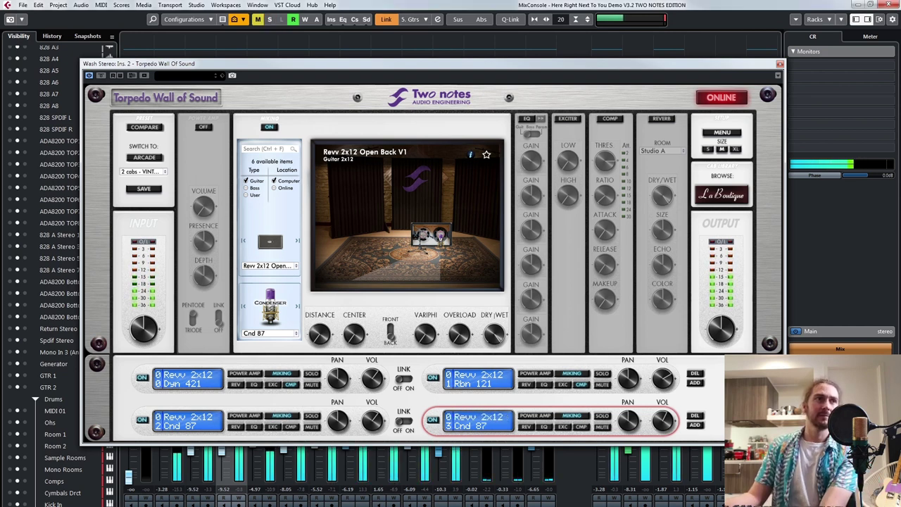
left_click_drag(721, 329, 720, 334)
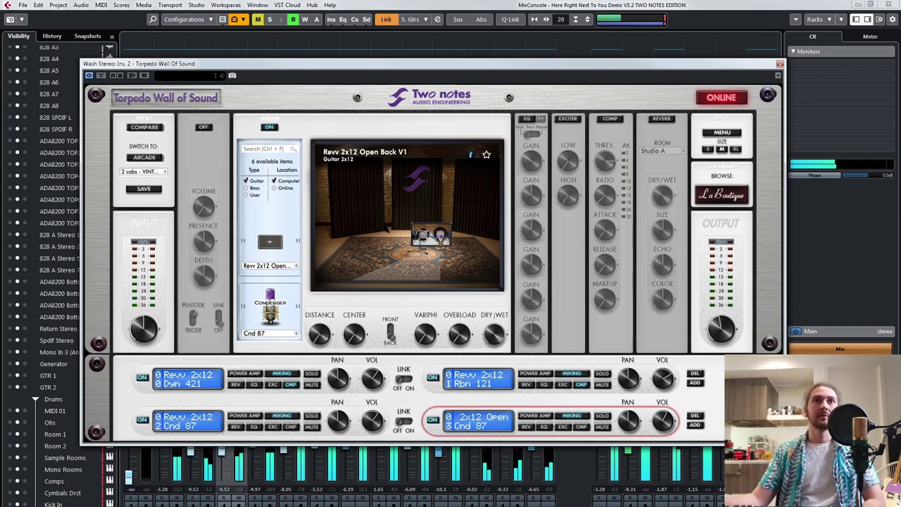
Close the plugin and lower the guitar fader panned L17 to about -9.11 dB and its R32 counterpart to about -12.4 dB
left_click(779, 64)
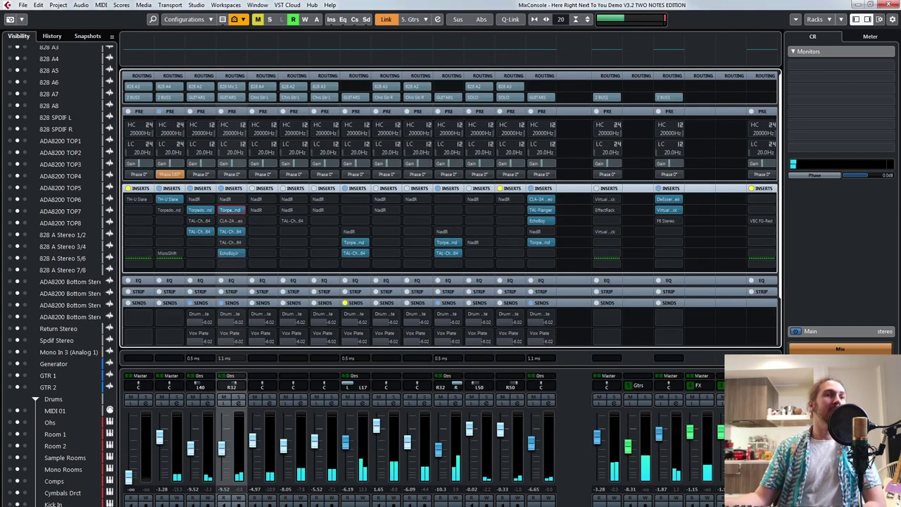
left_click_drag(345, 442, 345, 447)
left_click_drag(438, 449, 438, 452)
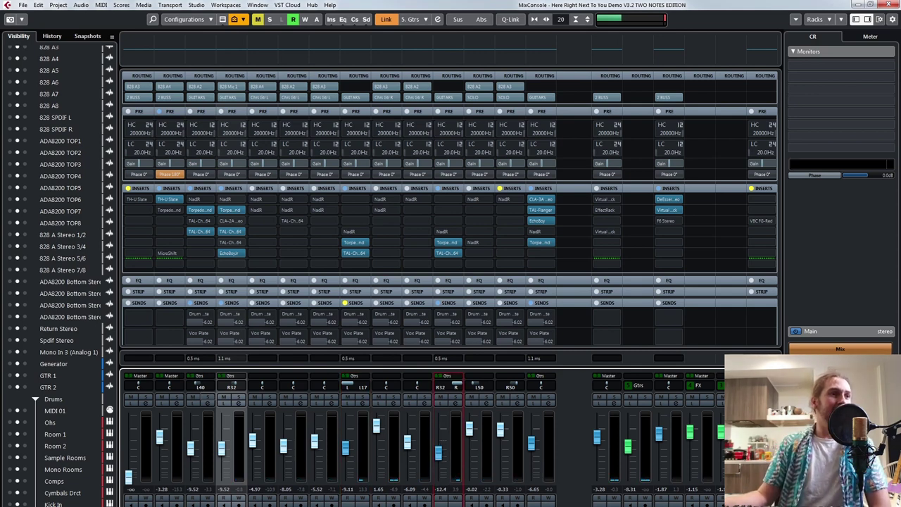
Solo the Wash Gtr L channel and load the Suhr Bella 1x12 V-Type cabinet in its Torpedo Wall of Sound insert
left_click(207, 397)
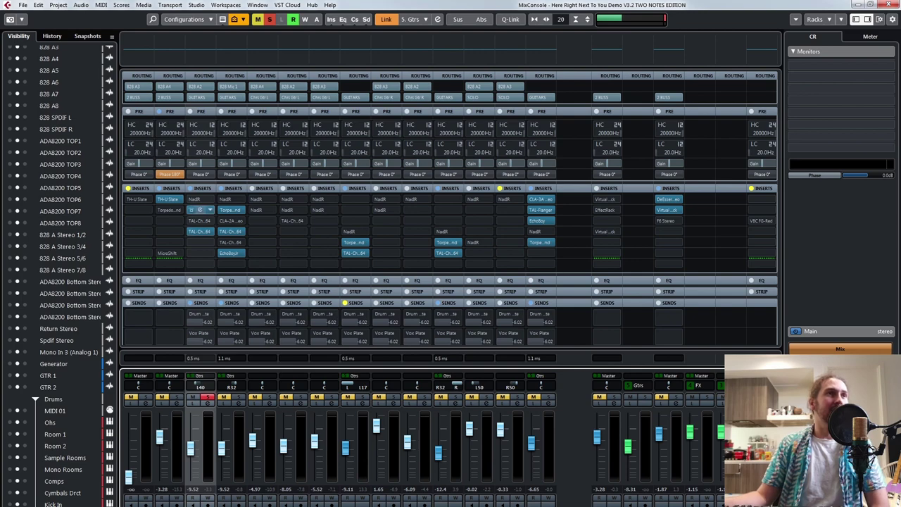
left_click(199, 209)
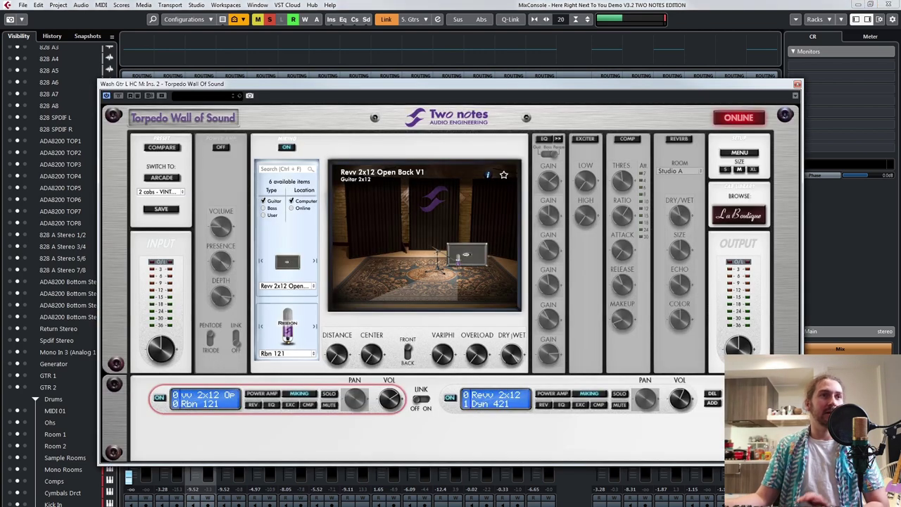
left_click(285, 286)
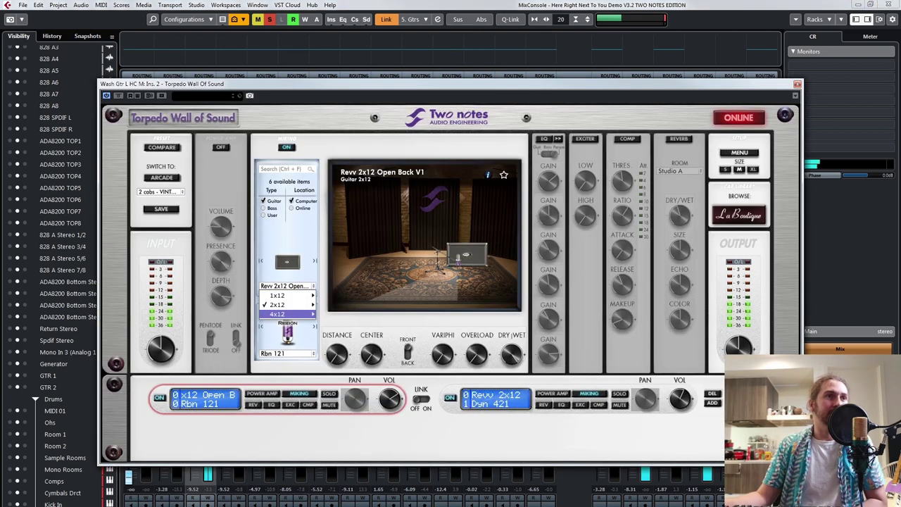
mouse_move(278, 294)
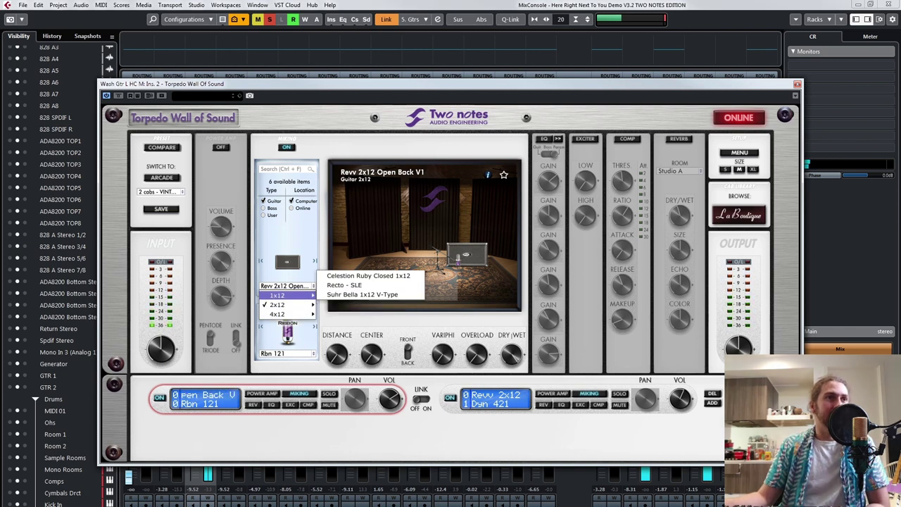
left_click(362, 294)
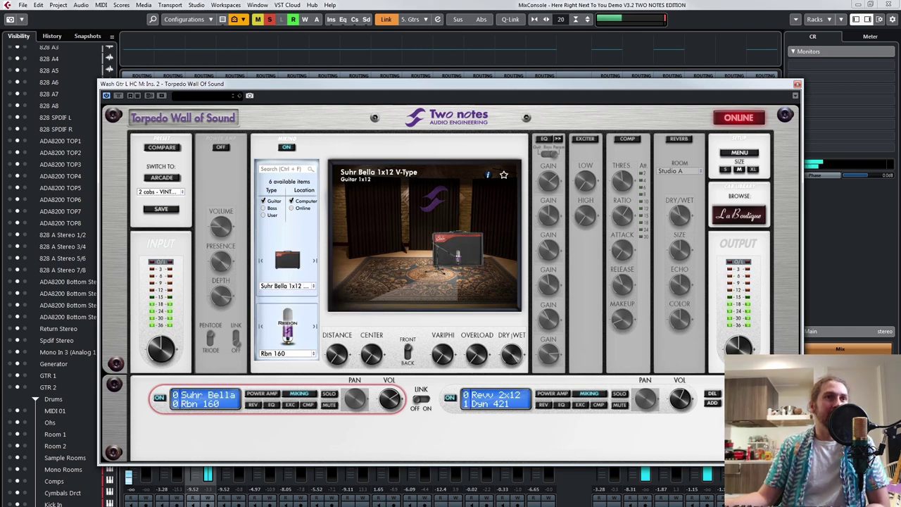
Move the Rbn 160 microphone farther from the Suhr Bella cabinet, fine-tune its placement and turn on the channel's Studio A reverb
left_click_drag(371, 354, 337, 343)
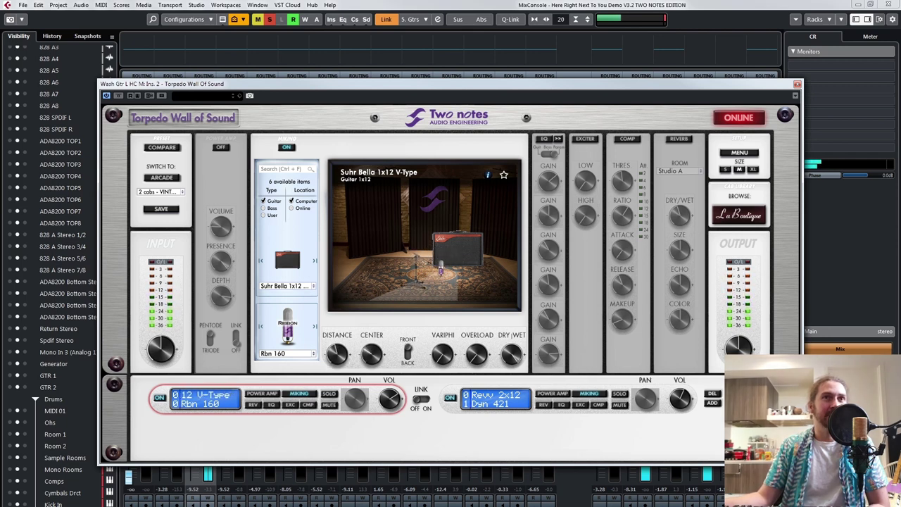
left_click(679, 138)
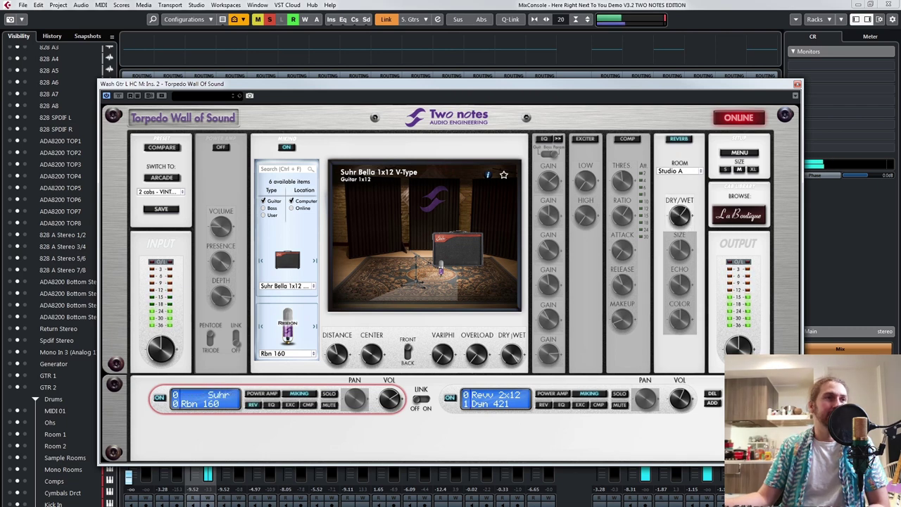
left_click_drag(371, 354, 336, 349)
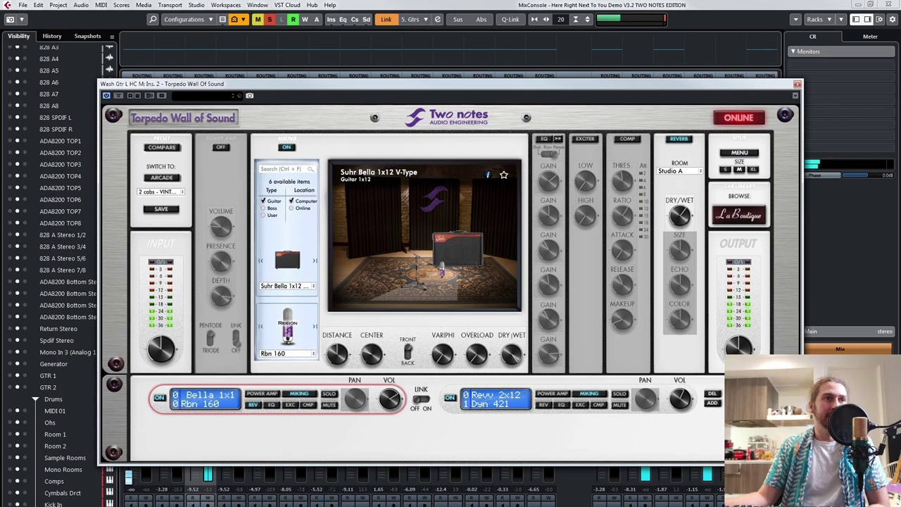
Audition the Revv 2x12 channel against the Suhr Bella channel, solo the Suhr Bella channel and close the plugin
left_click(495, 399)
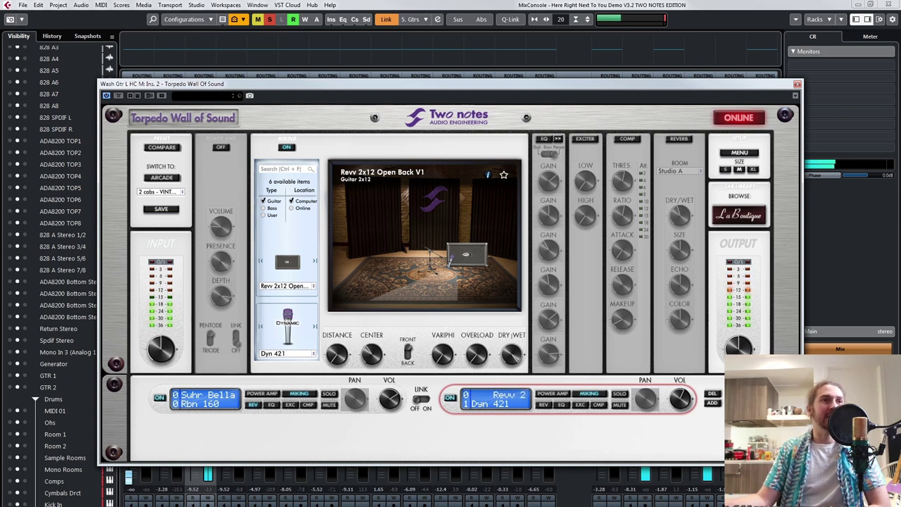
left_click(174, 395)
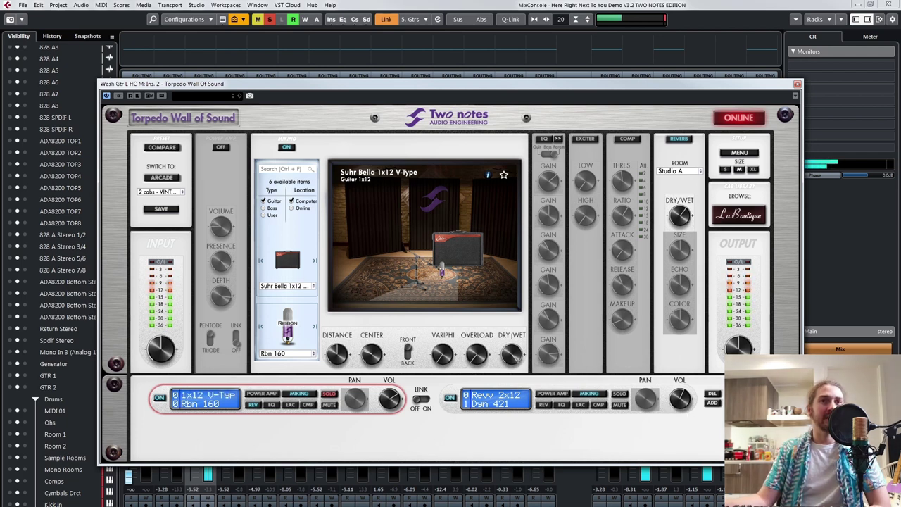
mouse_move(389, 399)
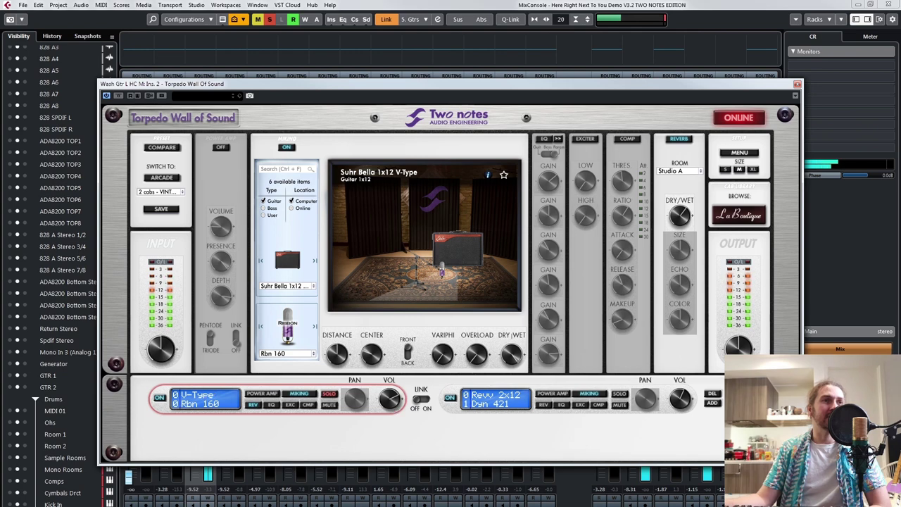
left_click(796, 85)
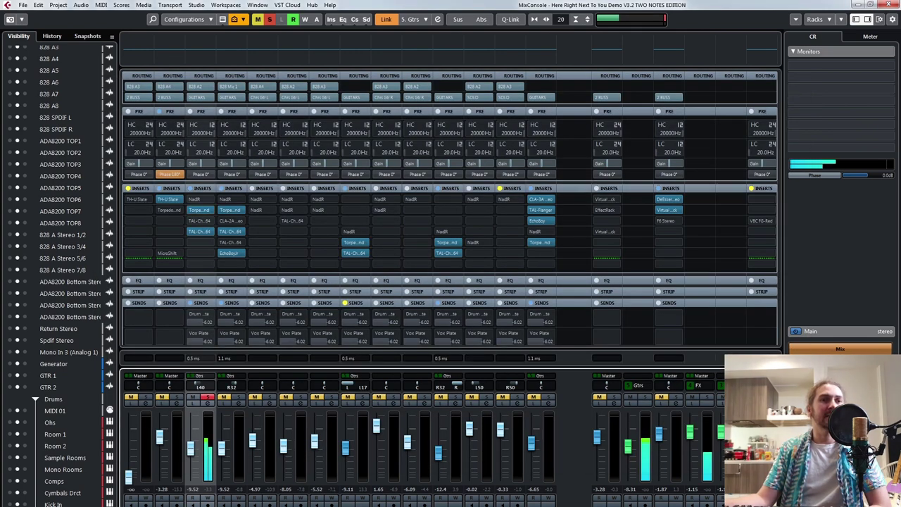
Add the Clean Gtrs, Chrs Gtr L, Chrs Gtr R and R32 wash guitar channels to the solo selection
scroll(338, 440, "right", 3)
left_click(486, 397)
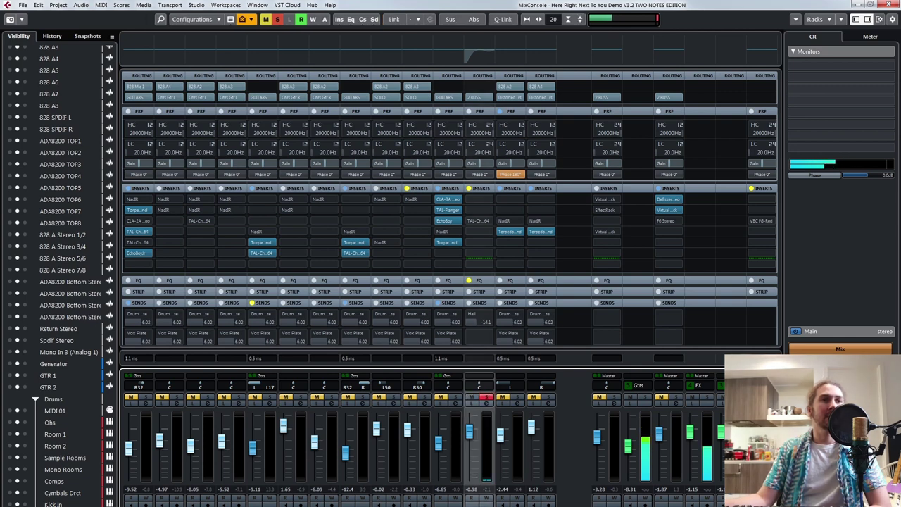
scroll(450, 282, "left", 2)
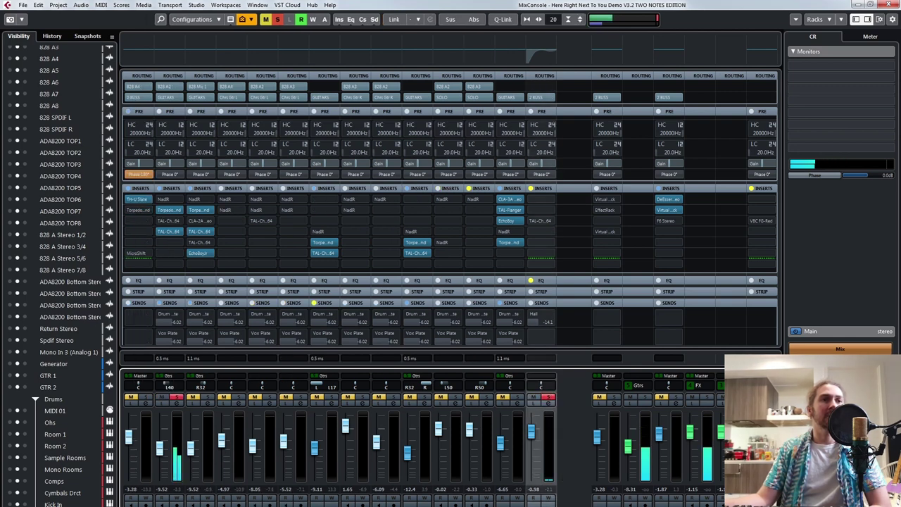
left_click(331, 397)
left_click(208, 397)
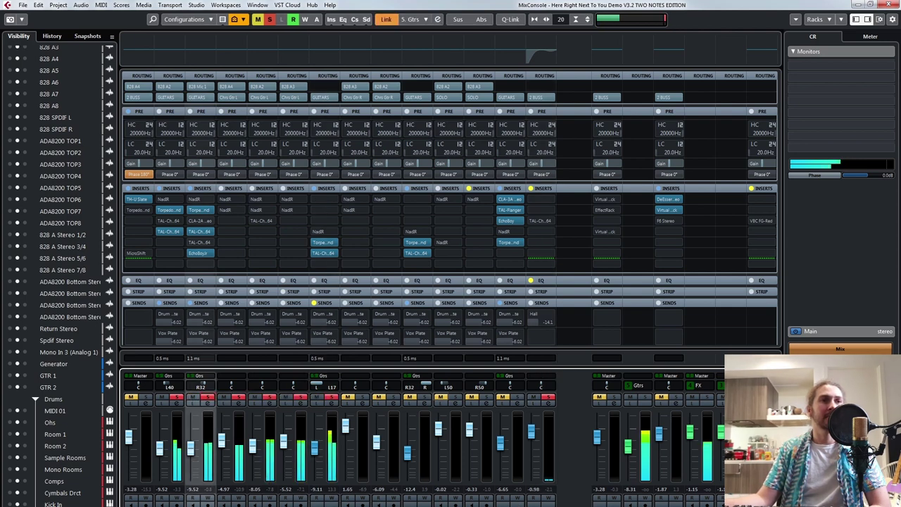
left_click(425, 397)
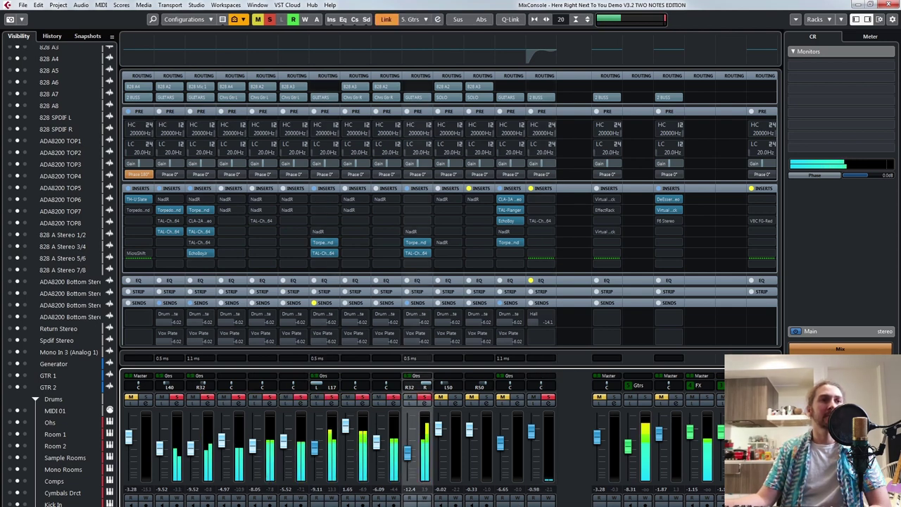
Set the Chrs Gtr R fader to about -14.2 dB, Chrs Gtr L to about -10.6 dB and the R32 wash guitar to about -8.31 dB
left_click_drag(407, 453, 408, 456)
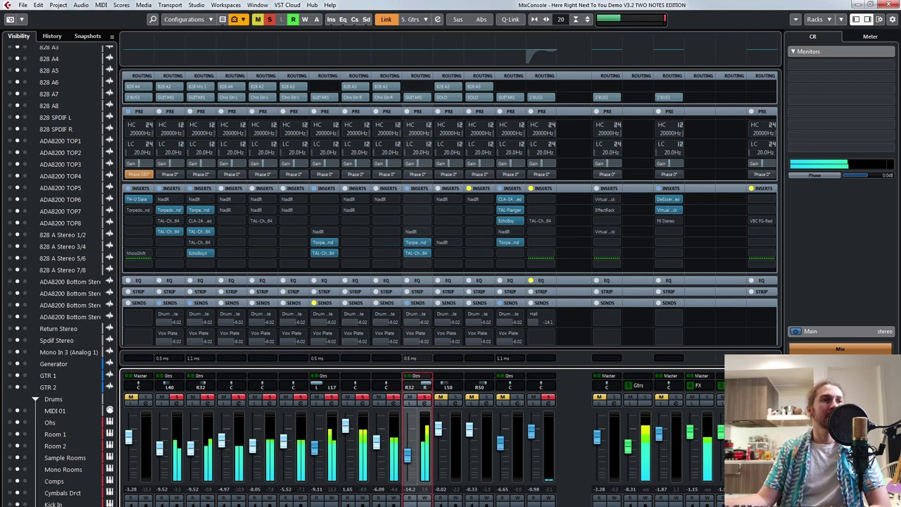
left_click_drag(315, 448, 315, 451)
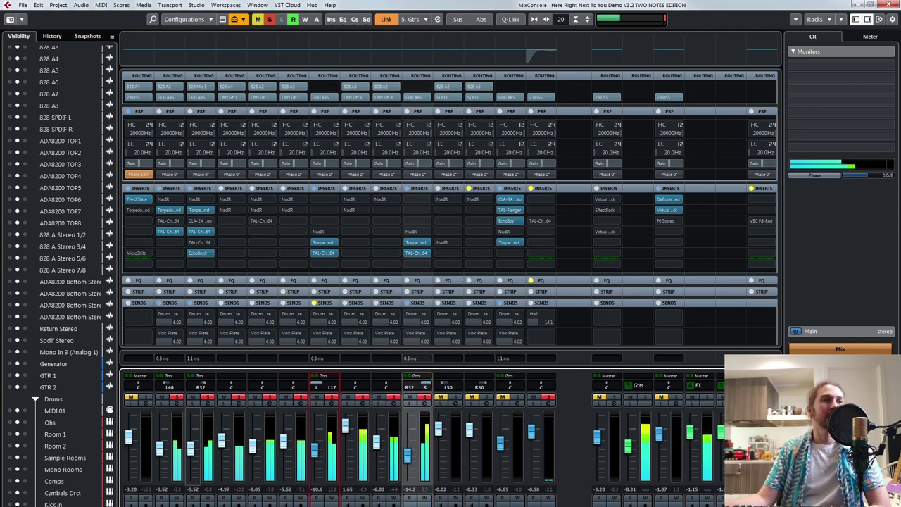
left_click_drag(191, 447, 191, 447)
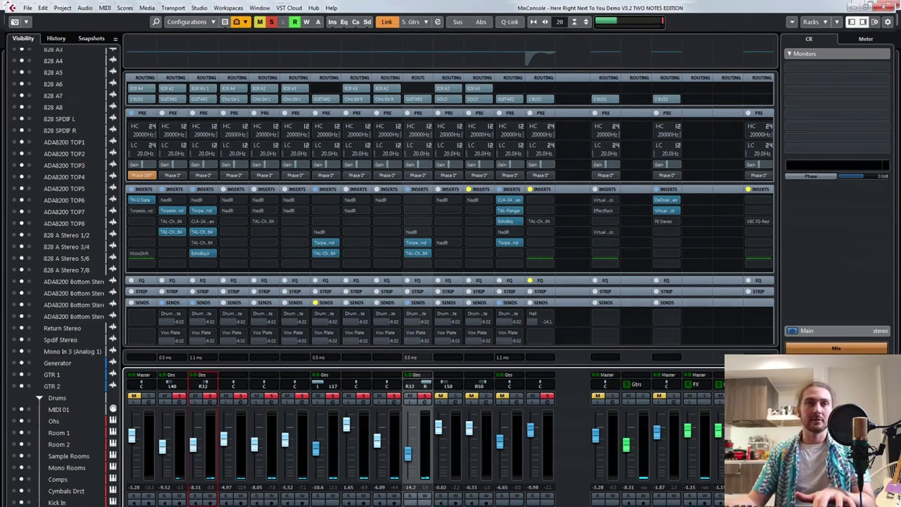
Return to the project arrangement and set the cycle range over the guitar solo section, from about bar 93 to bar 109
key("F3")
key("g")
key("g")
key("g")
key("g")
key("g")
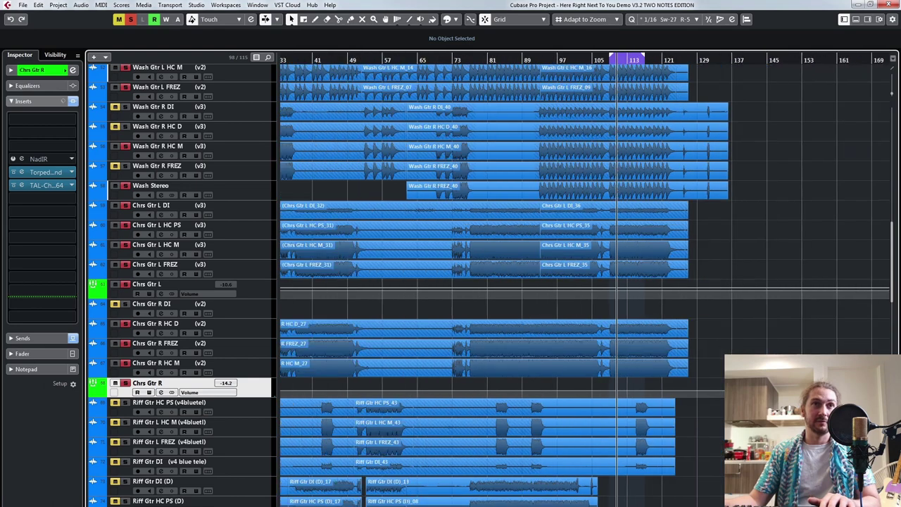
key("KP_Subtract")
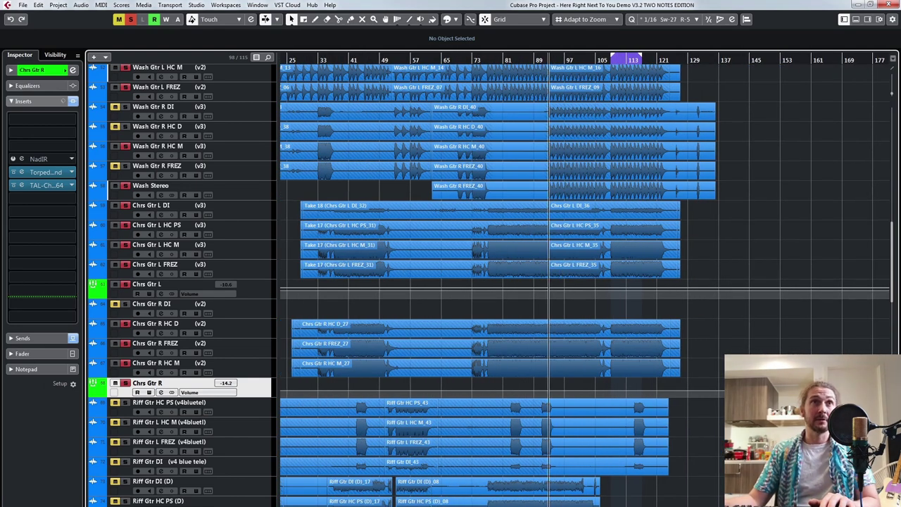
left_click_drag(549, 55, 611, 55)
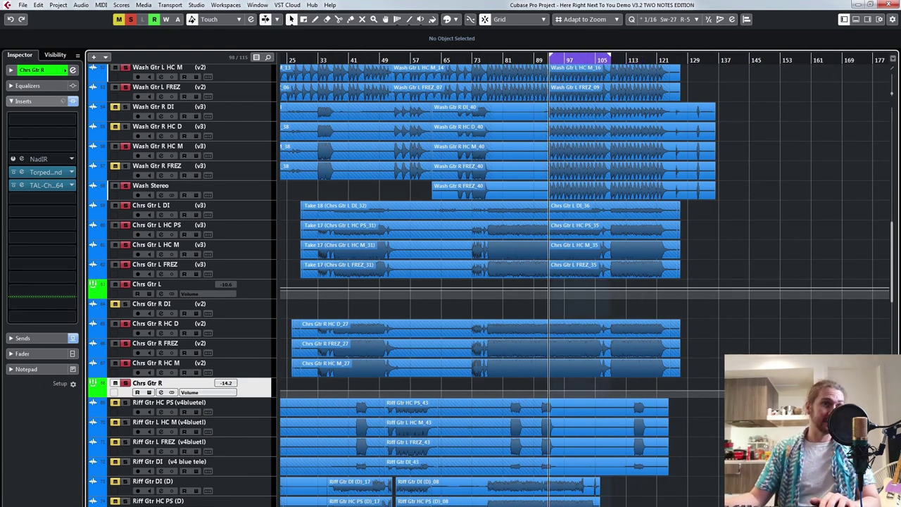
Clear every soloed track and raise the SOLO group fader in the MixConsole to about -2.85 dB
scroll(493, 281, "up", 8)
scroll(492, 282, "down", 12)
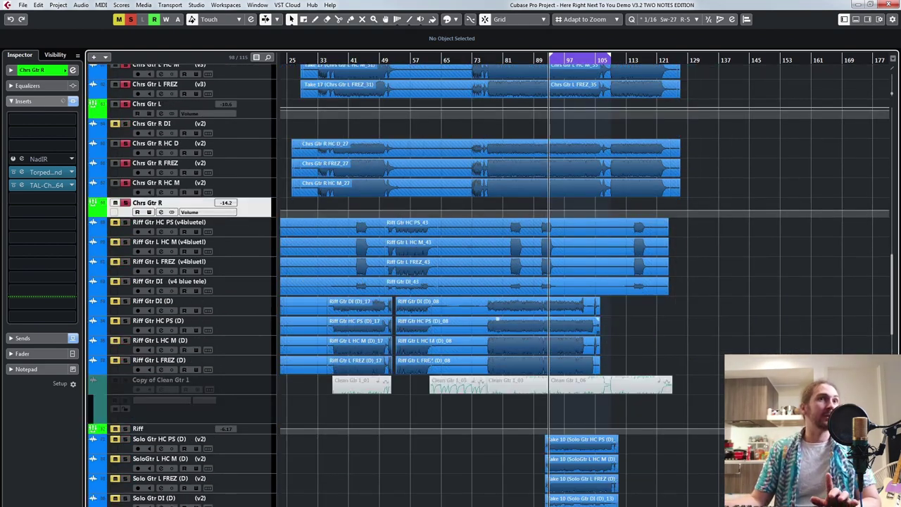
scroll(492, 281, "down", 2)
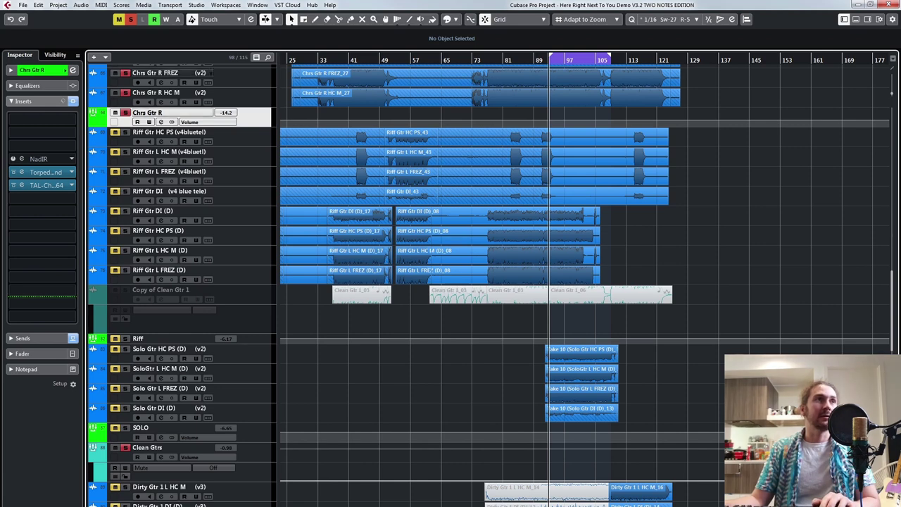
left_click(131, 20)
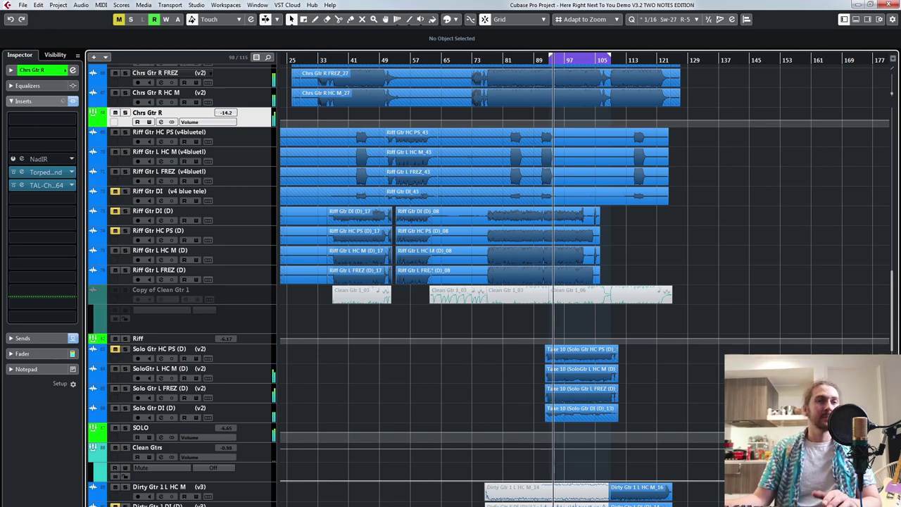
key("space")
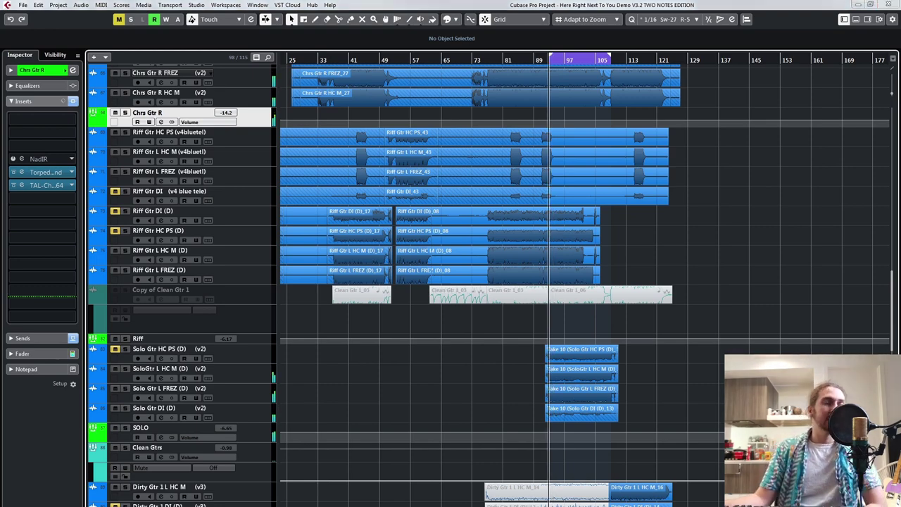
key("F3")
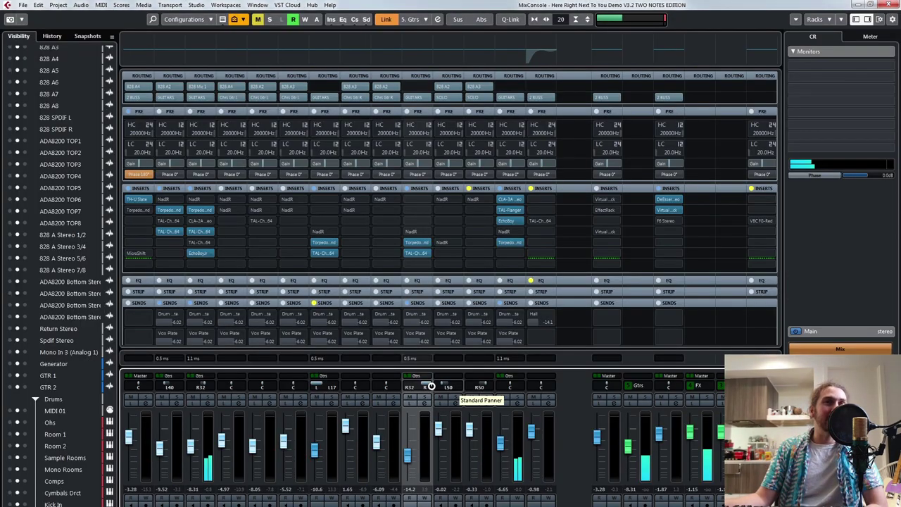
left_click_drag(501, 443, 501, 439)
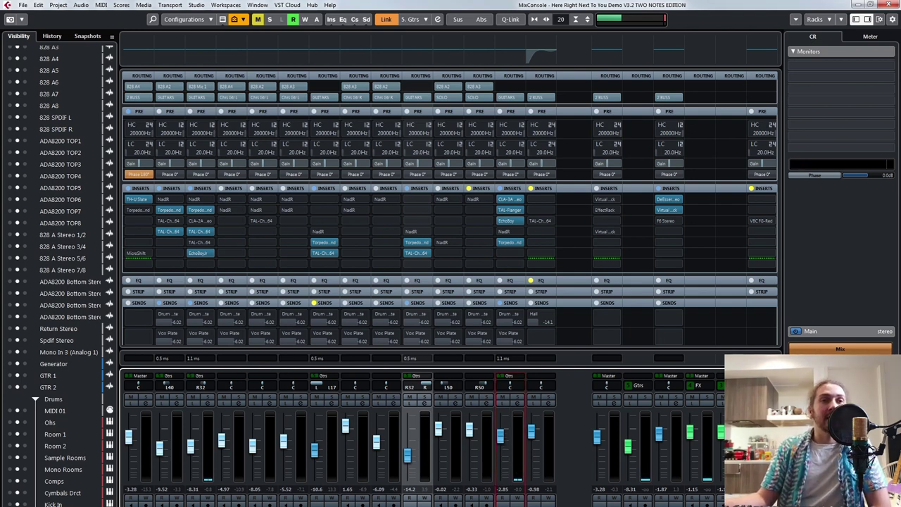
Move the Torpedo Wall of Sound insert from slot 4 to slot 5 on the third Distorted guitar channel
scroll(339, 282, "right", 1)
scroll(450, 281, "right", 3)
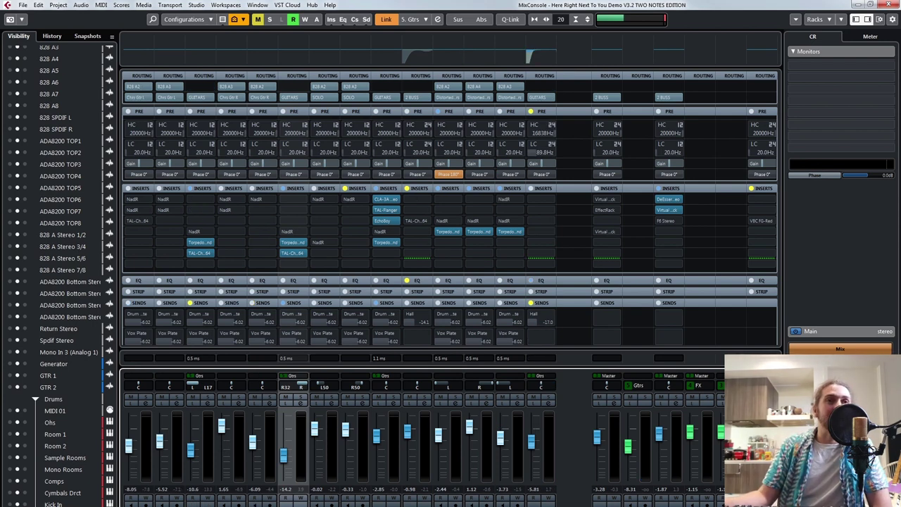
scroll(451, 282, "right", 1)
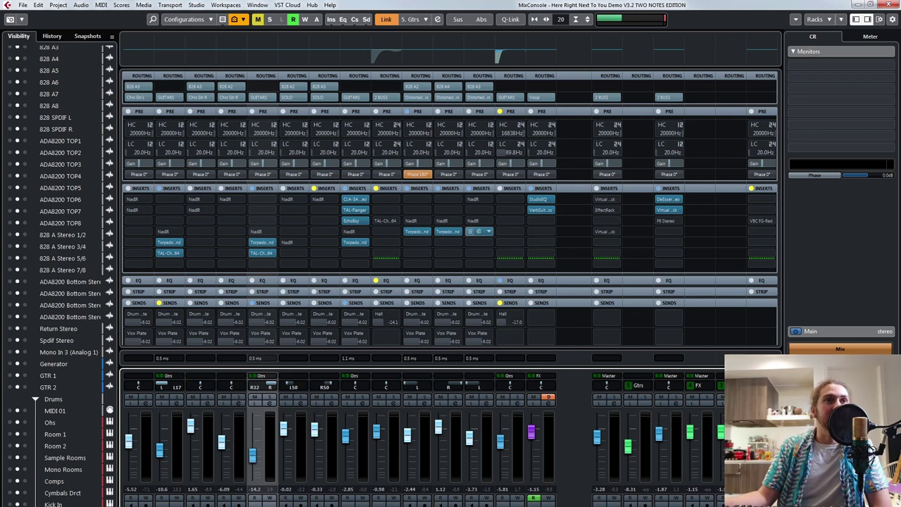
left_click(470, 231)
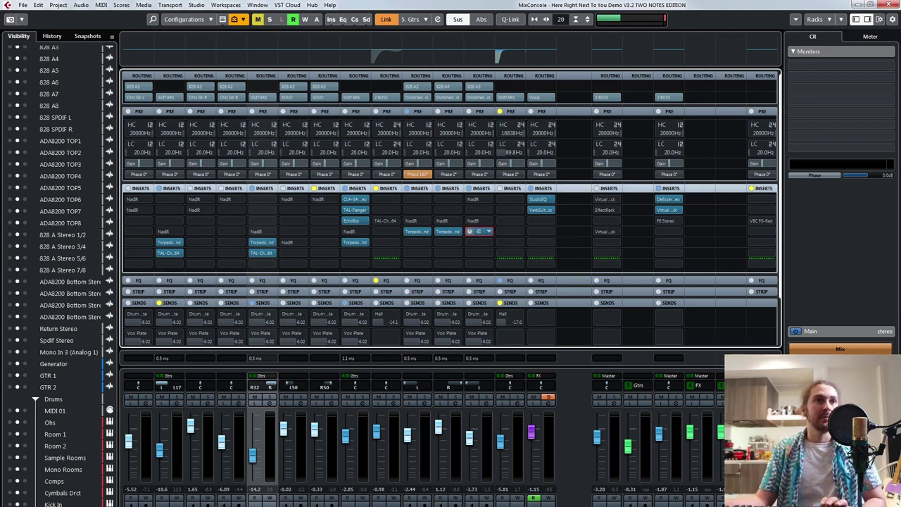
left_click_drag(417, 231, 493, 243)
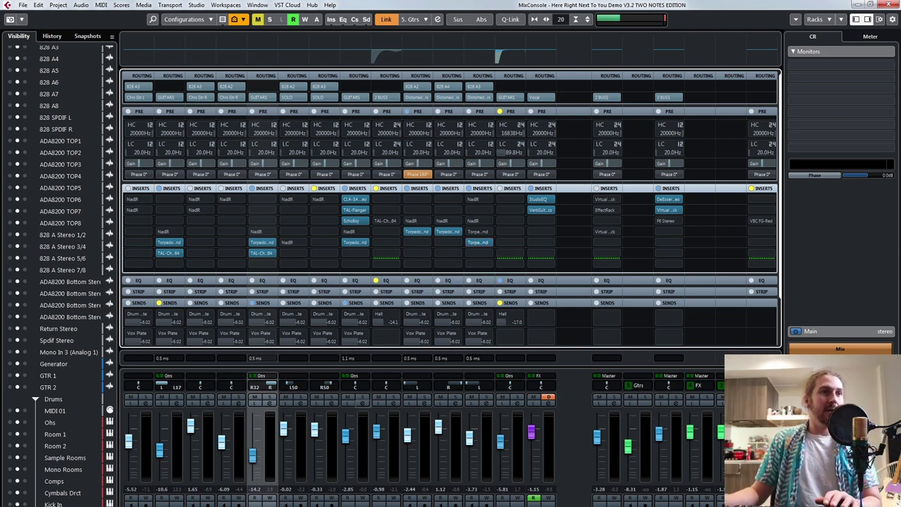
Solo the SOLO group, play the looped section and raise the group's fader to about -0.81 dB
left_click(362, 397)
key("space")
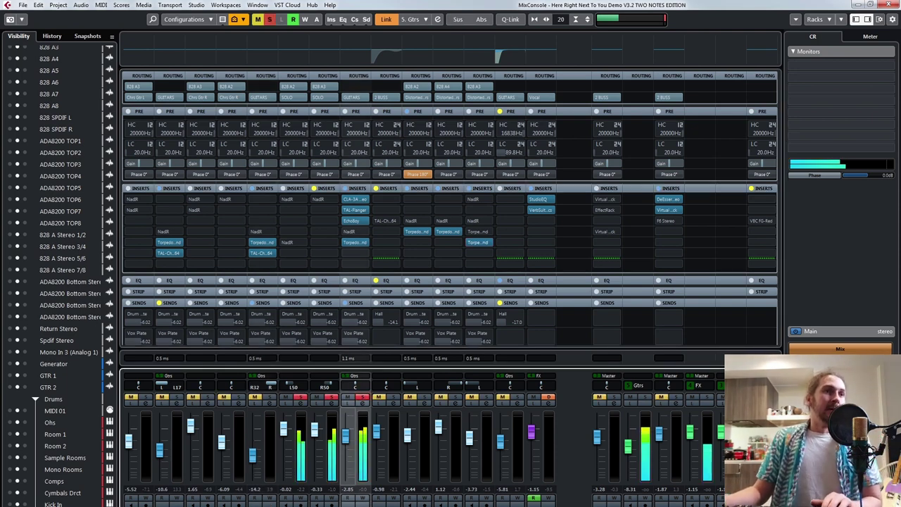
left_click_drag(345, 437, 345, 430)
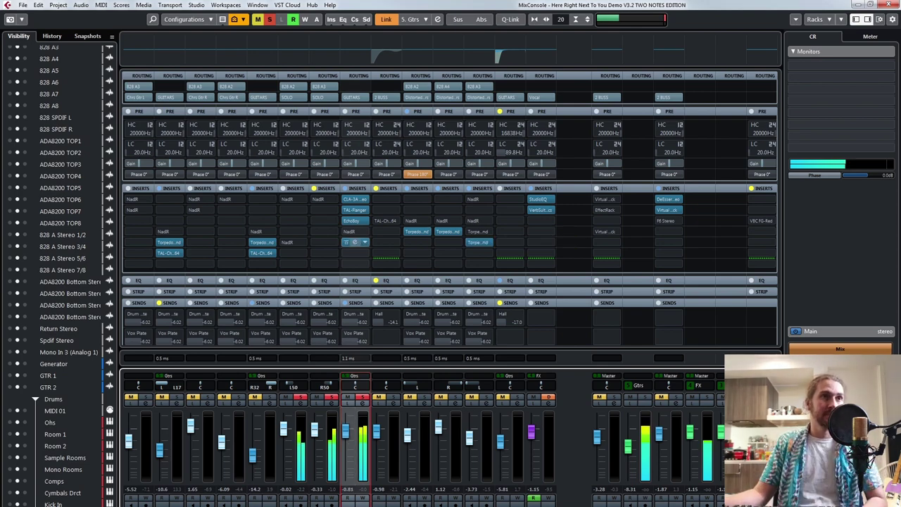
Open the SOLO group's Torpedo Wall of Sound insert, enlarge its interface to size M and reposition the window
left_click(355, 242)
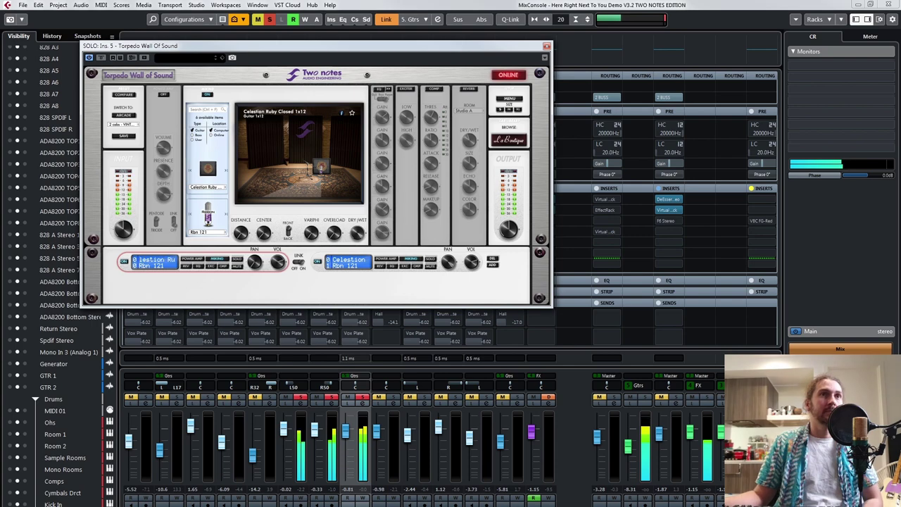
left_click(509, 109)
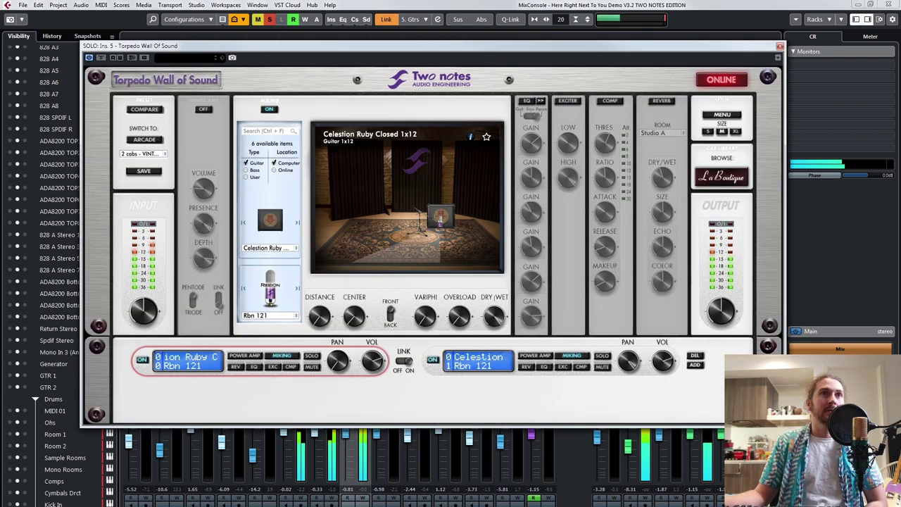
left_click_drag(478, 46, 462, 11)
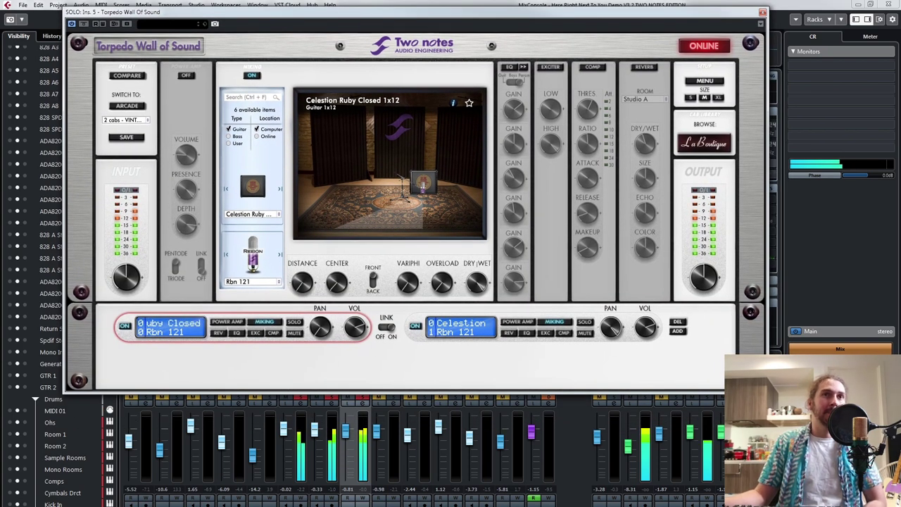
Replace the Celestion Ruby cabinet with the Brit VintC 4x12 on the SOLO group
left_click(251, 214)
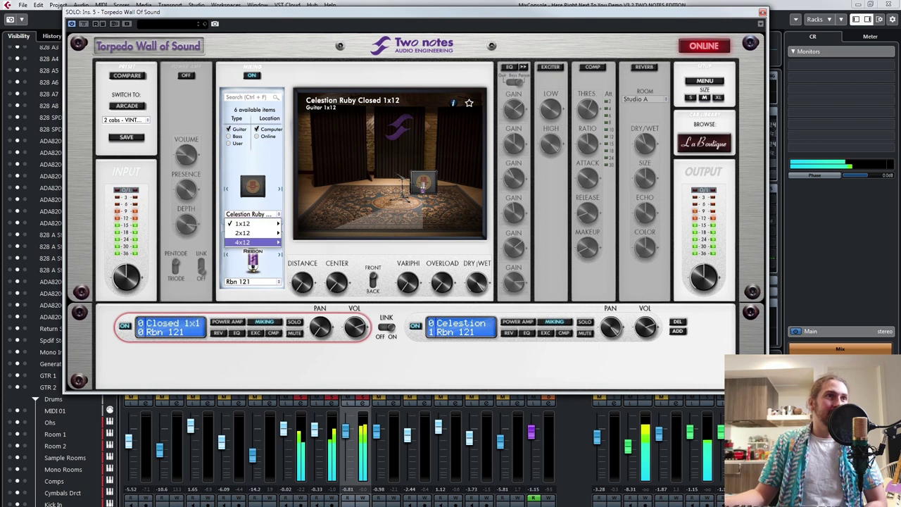
mouse_move(243, 242)
left_click(306, 243)
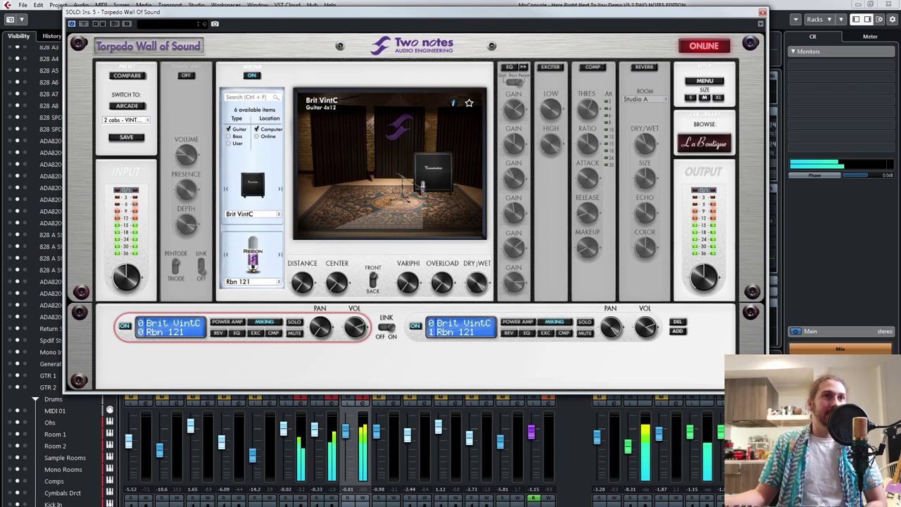
mouse_move(408, 283)
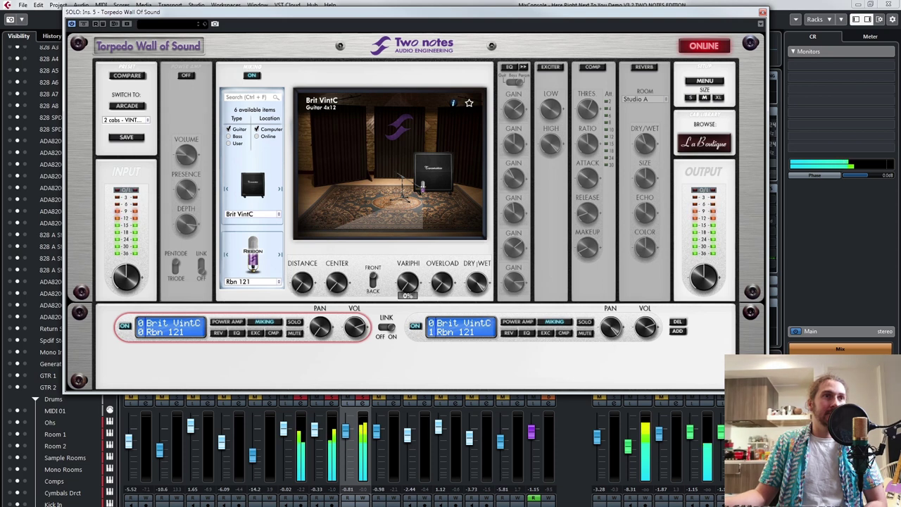
Select the second Brit VintC cabinet of the SOLO group and review its microphone choices, keeping Rbn 121
left_click(461, 328)
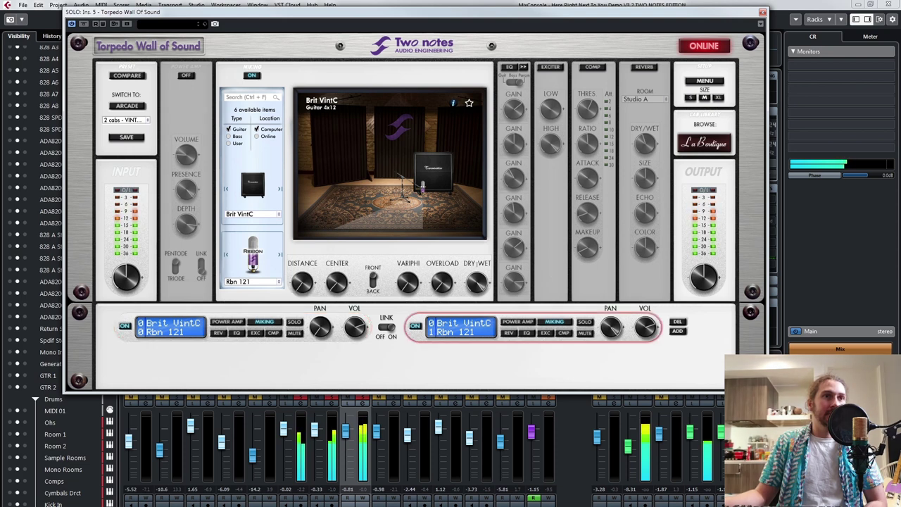
mouse_move(320, 327)
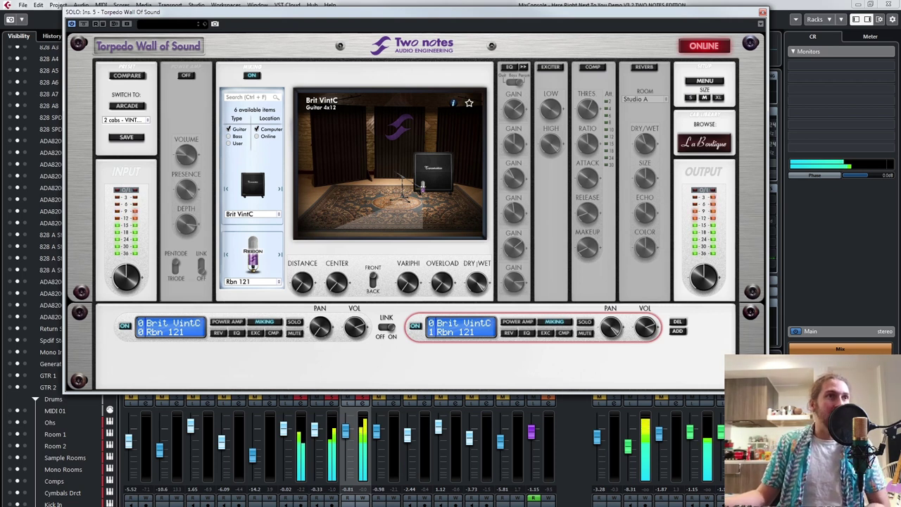
left_click(252, 282)
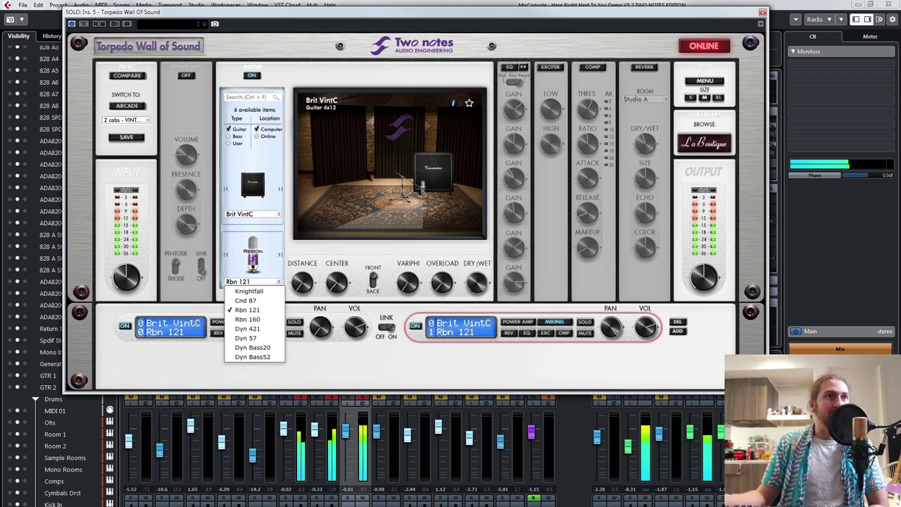
left_click(302, 287)
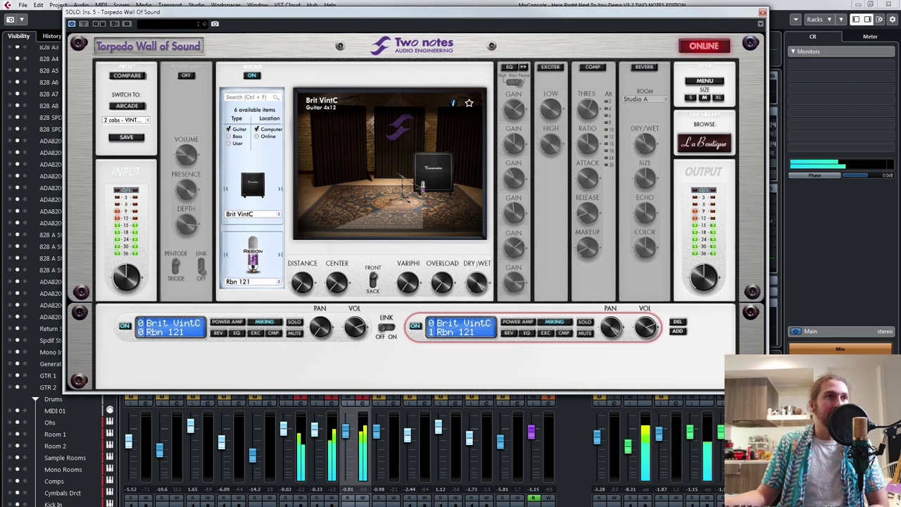
left_click(252, 281)
left_click(247, 309)
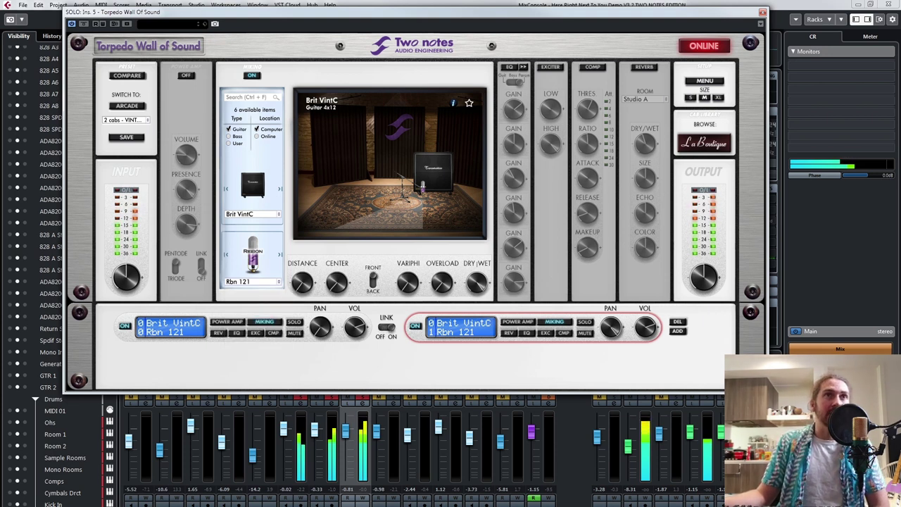
Enable the second Brit VintC cabinet's EQ in guitar mode and boost its 2 kHz band to 6 dB
left_click(510, 67)
left_click_drag(514, 109, 514, 104)
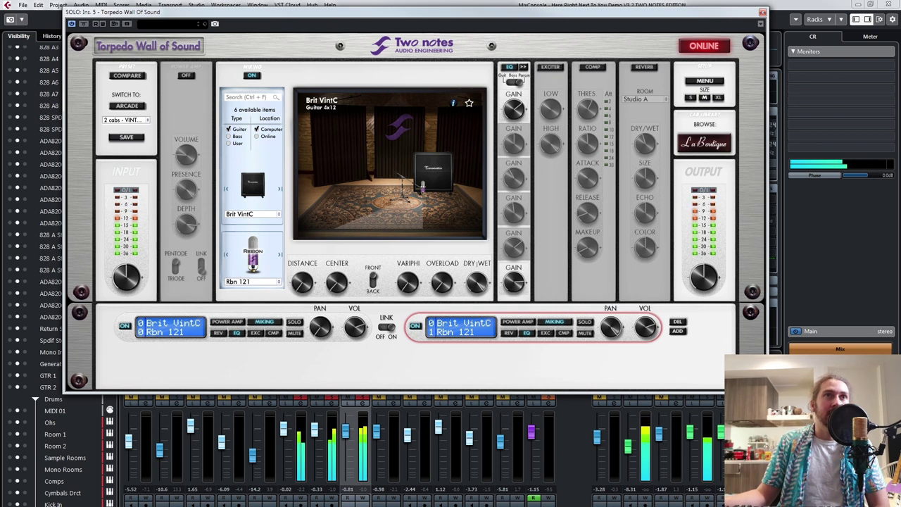
left_click(511, 83)
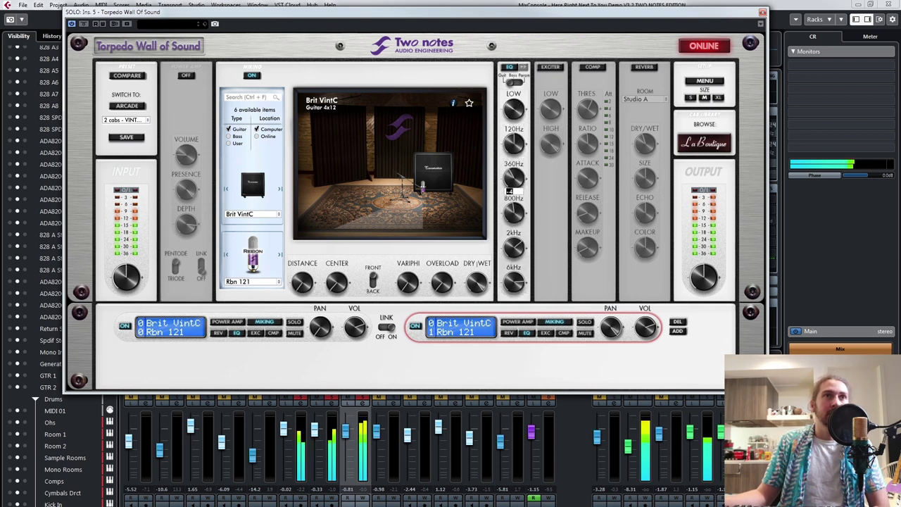
key("Return")
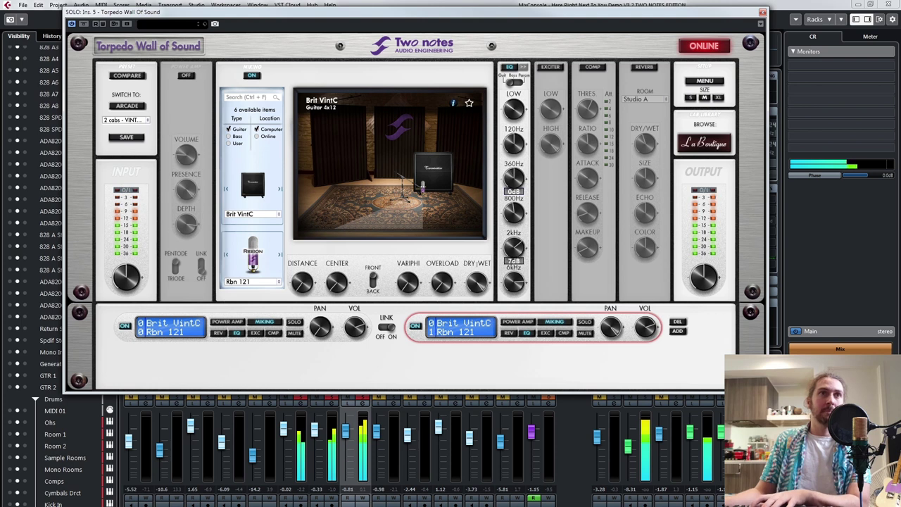
double_click(514, 248)
type("0")
key("Return")
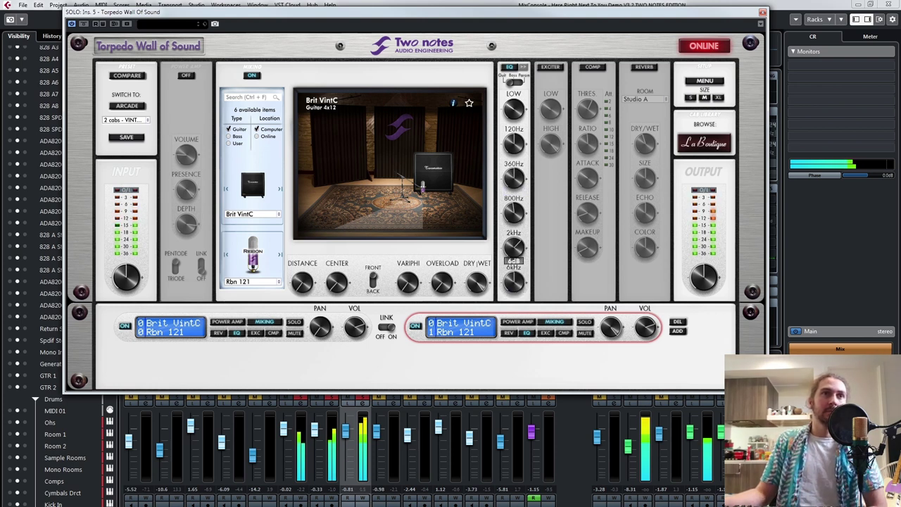
Set the second cabinet's 360 Hz band to -3 dB and its 800 Hz band to 4 dB
mouse_move(514, 214)
left_mouse_down()
mouse_move(513, 197)
mouse_move(514, 224)
left_mouse_up()
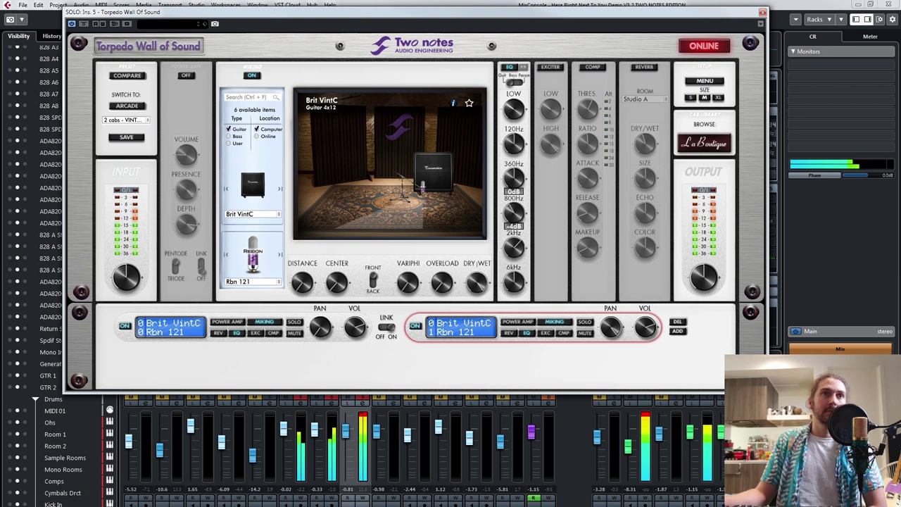
left_click_drag(514, 178, 514, 186)
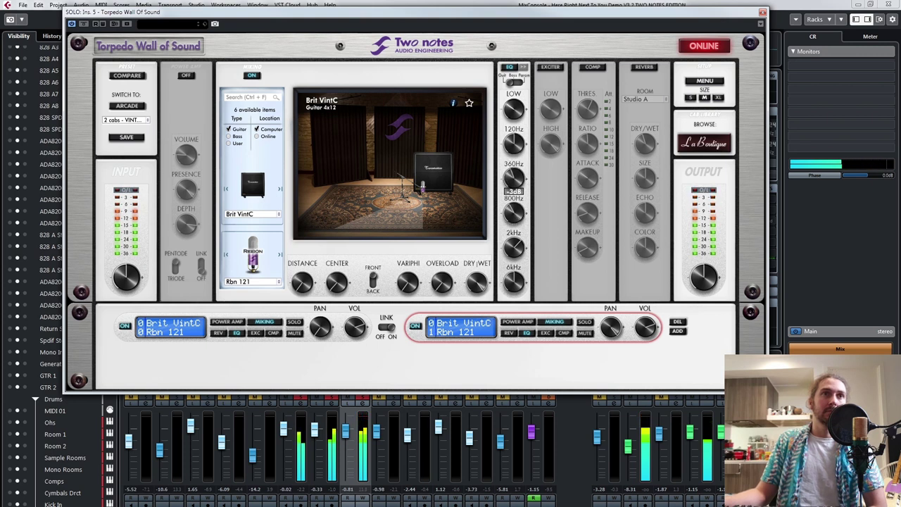
left_click_drag(513, 211, 514, 204)
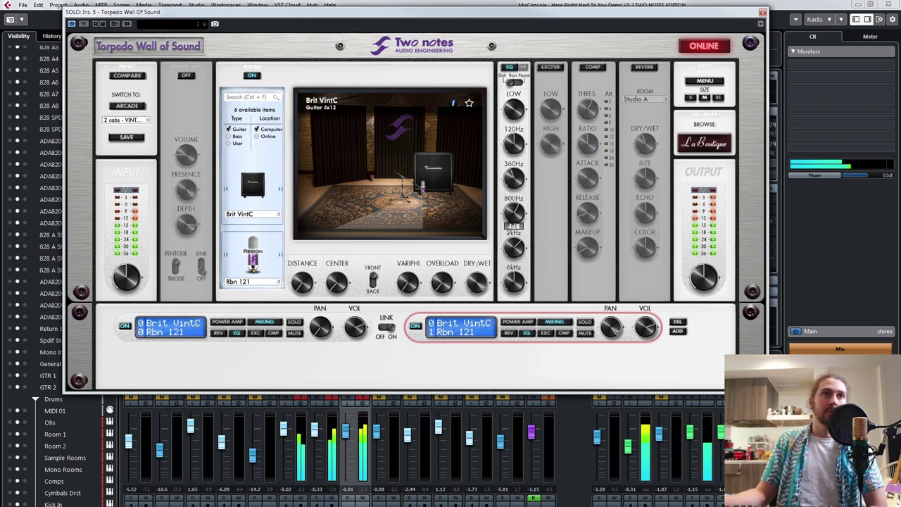
mouse_move(513, 282)
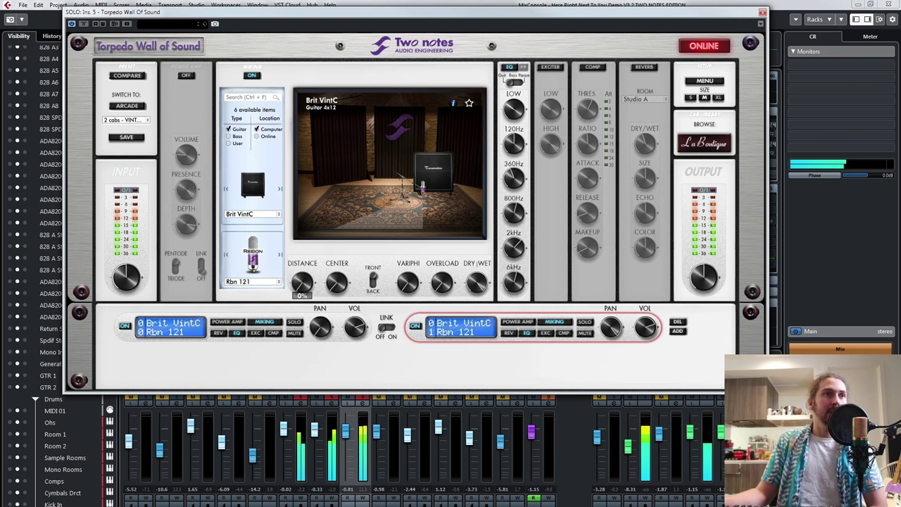
Try the Dyn 421 microphone on the second Brit VintC cabinet, moved off the speaker's centre
left_click(252, 281)
left_click(247, 329)
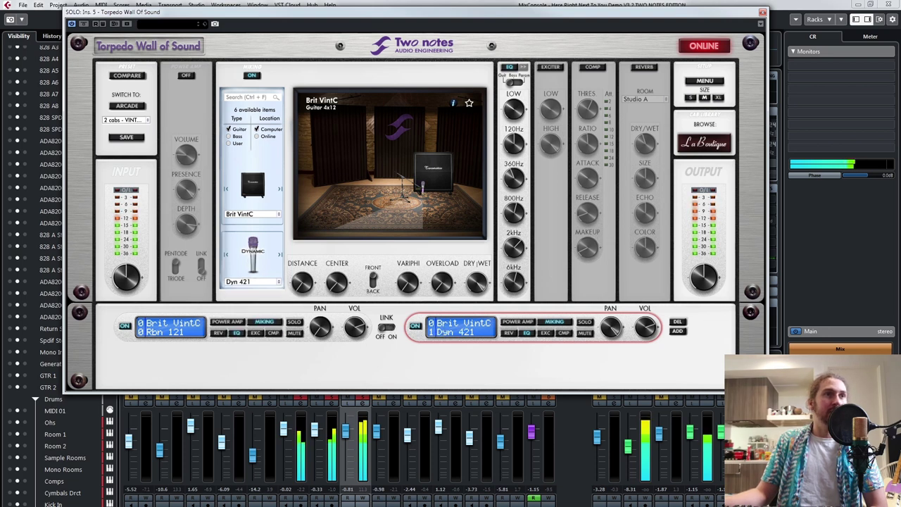
left_click_drag(337, 282, 337, 267)
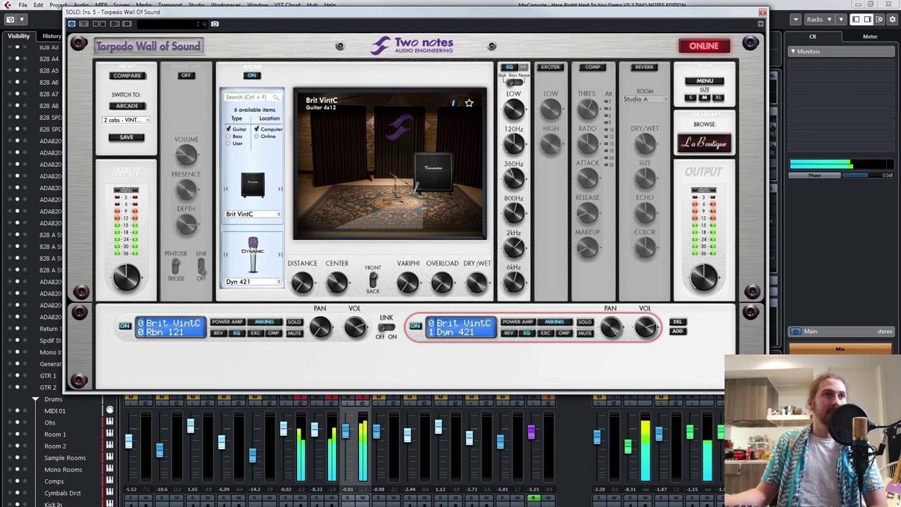
Fit the Rbn 160 microphone on the second Brit VintC cabinet, fine-tuning its Center position and setting Overload to 44%
left_click(250, 282)
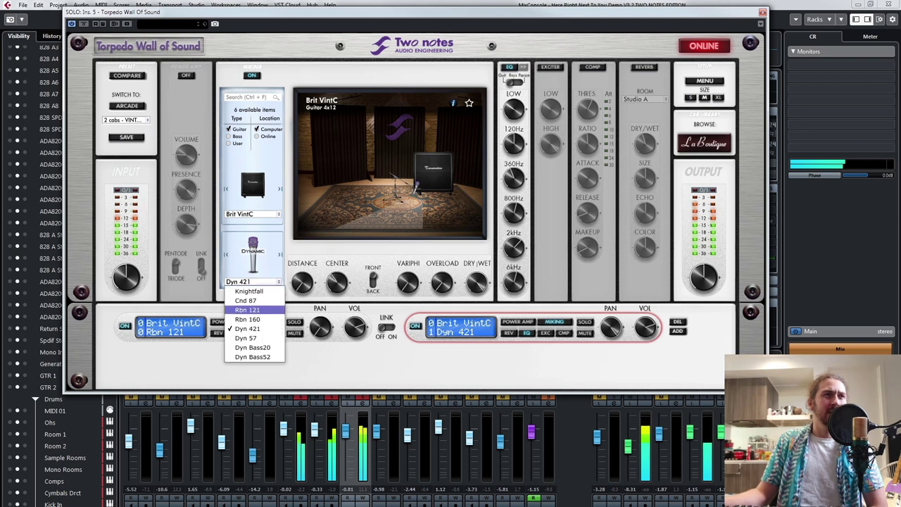
left_click(248, 319)
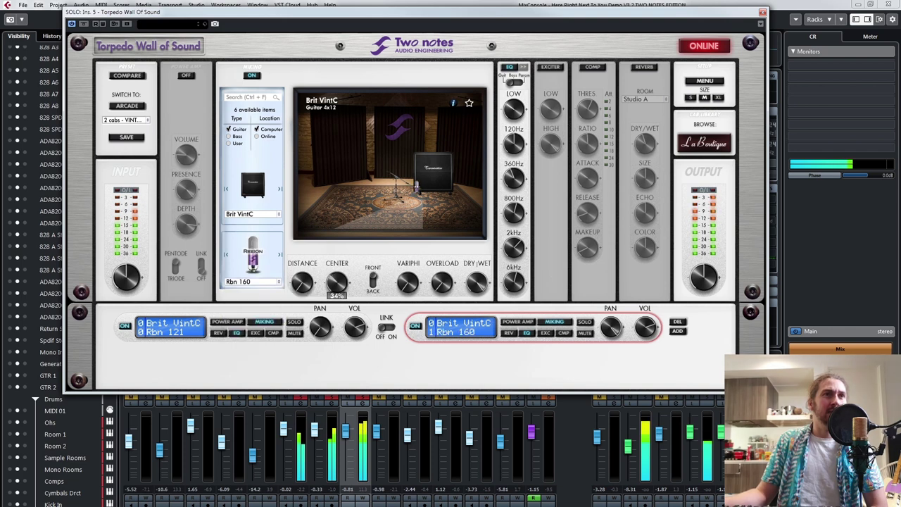
left_click_drag(336, 282, 336, 266)
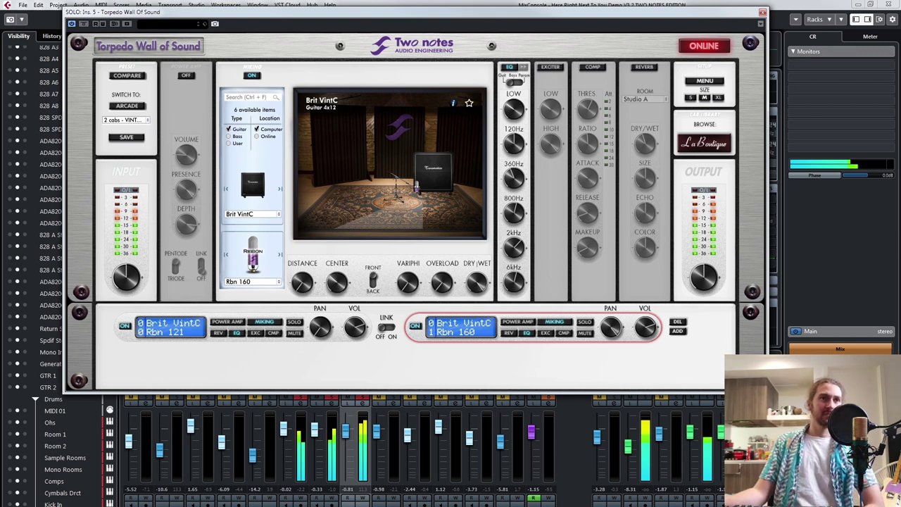
left_click_drag(337, 282, 336, 285)
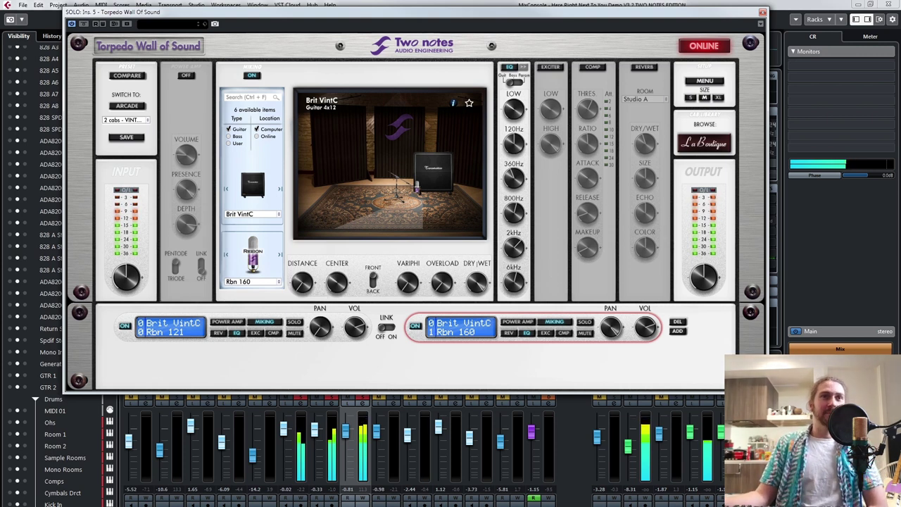
left_click_drag(442, 283, 442, 275)
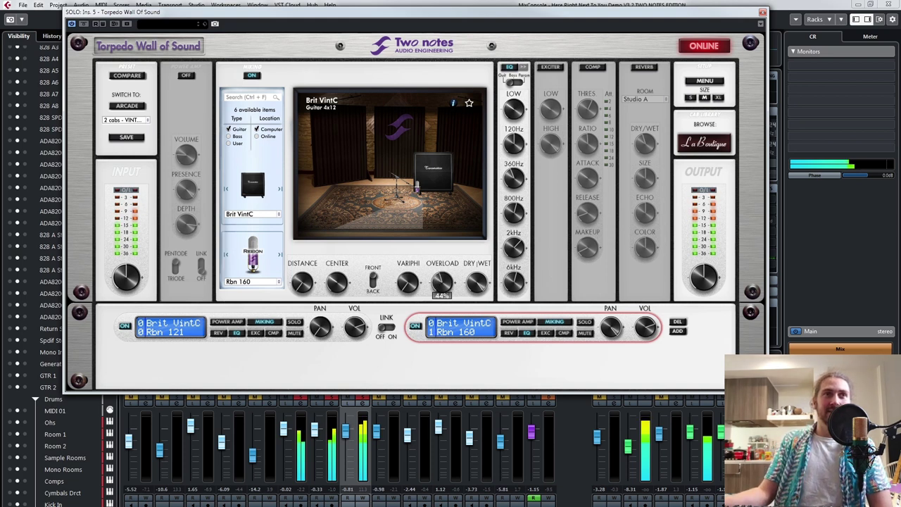
Raise the Overload and the EQ's Low frequency on the first Brit VintC cabinet
left_click(171, 328)
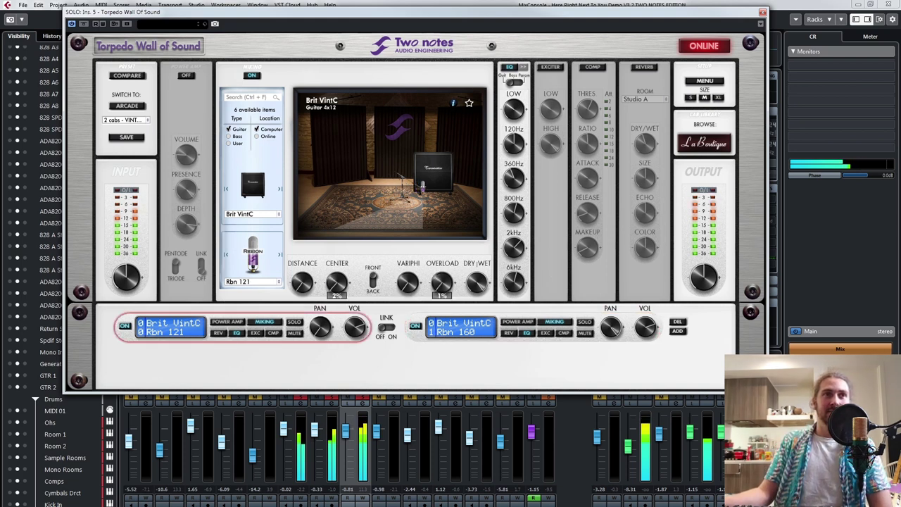
left_click_drag(442, 283, 442, 273)
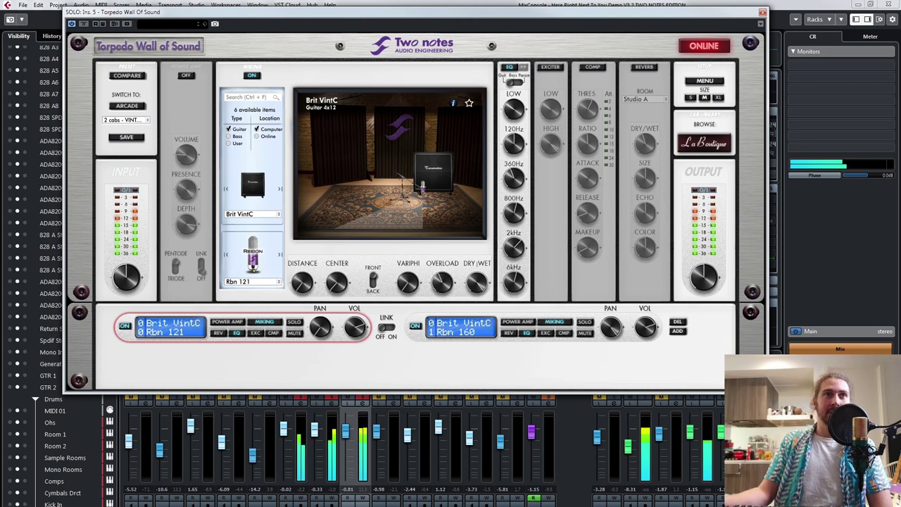
mouse_move(514, 109)
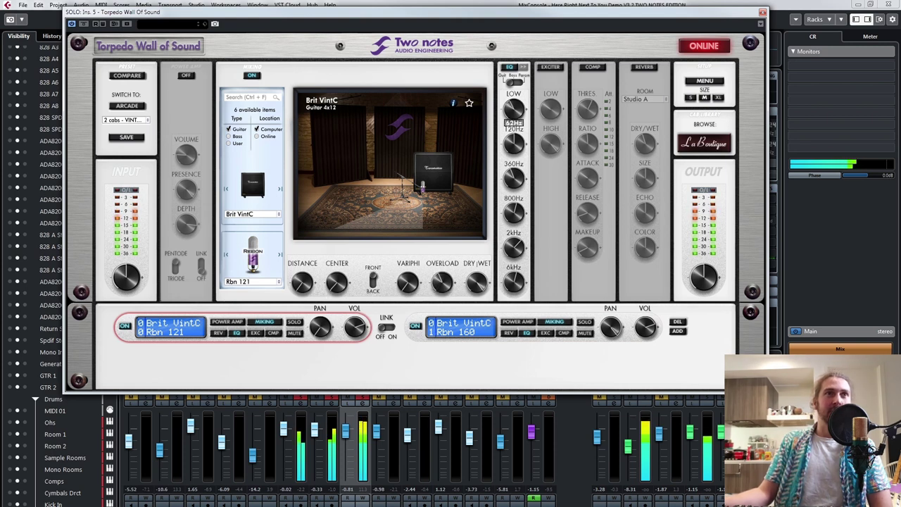
left_click_drag(514, 110, 514, 104)
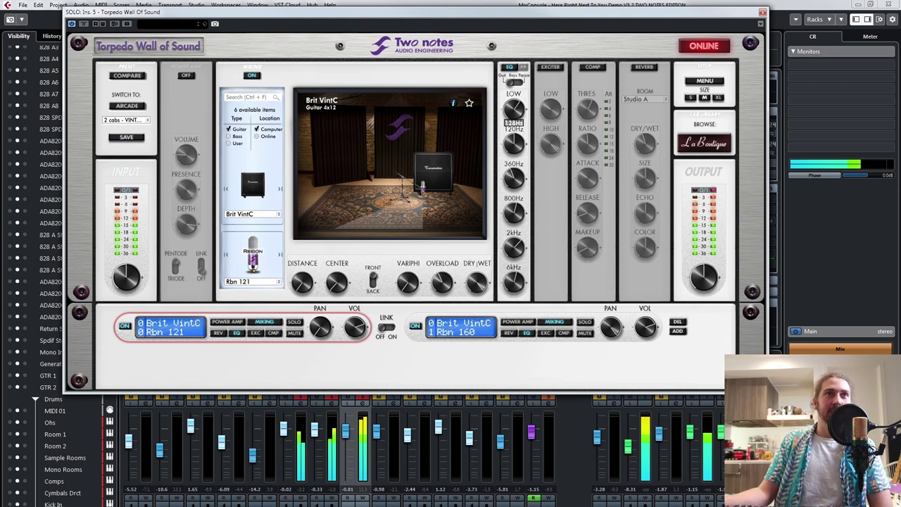
Refine the second Brit VintC cabinet's EQ by raising its Low frequency, setting 6 kHz to 2 dB and 120 Hz to -4 dB
left_click(461, 328)
left_click_drag(513, 109, 514, 103)
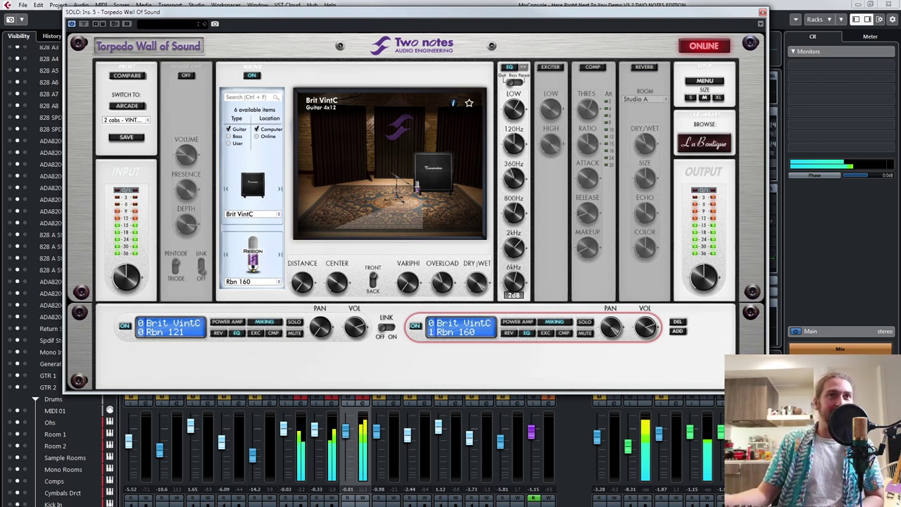
mouse_move(442, 283)
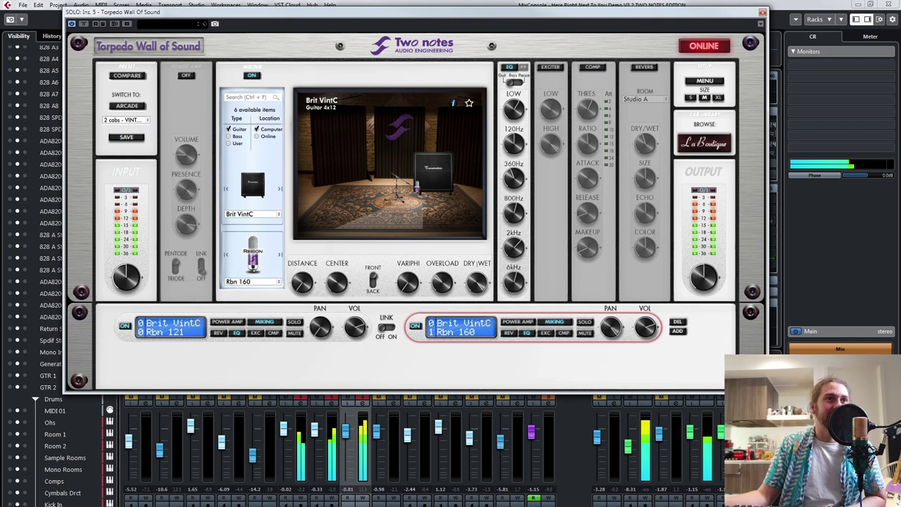
left_click_drag(514, 144, 514, 151)
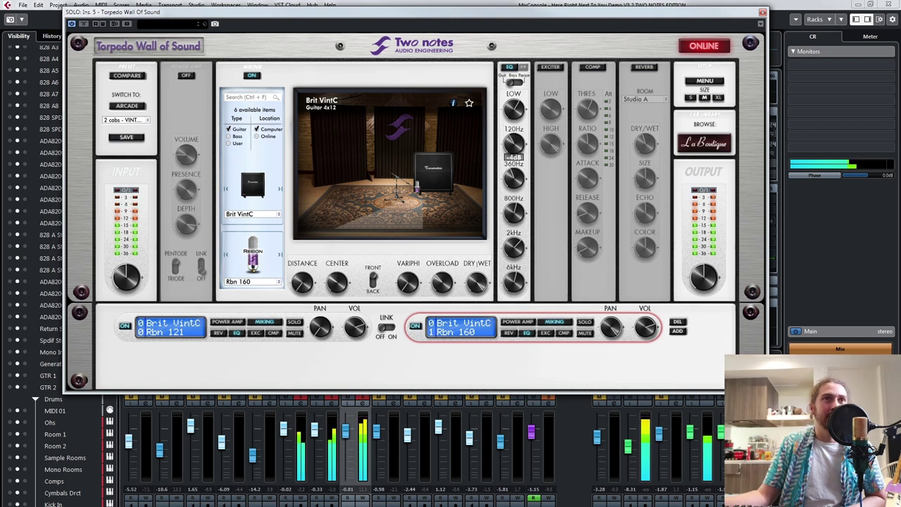
Close the SOLO group's Torpedo Wall of Sound insert and set the group's fader to about -0.33 dB in the full mix
left_click(337, 333)
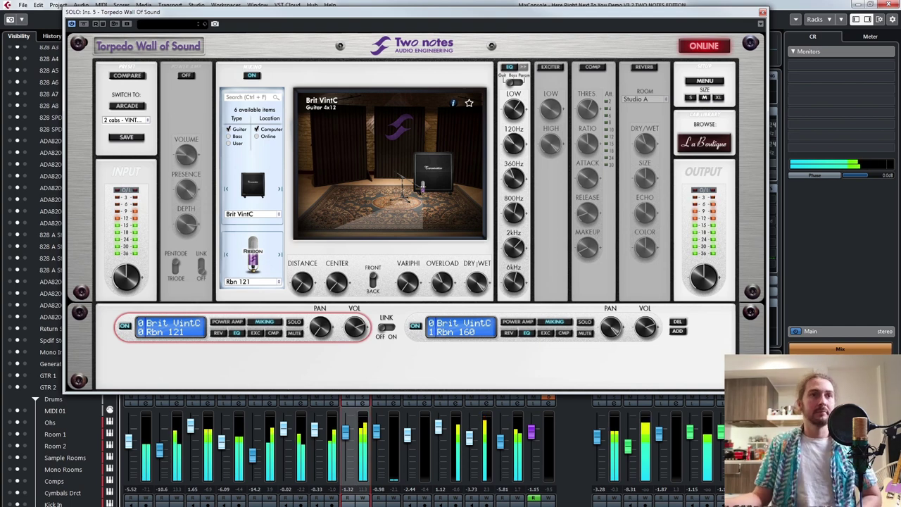
left_click(762, 12)
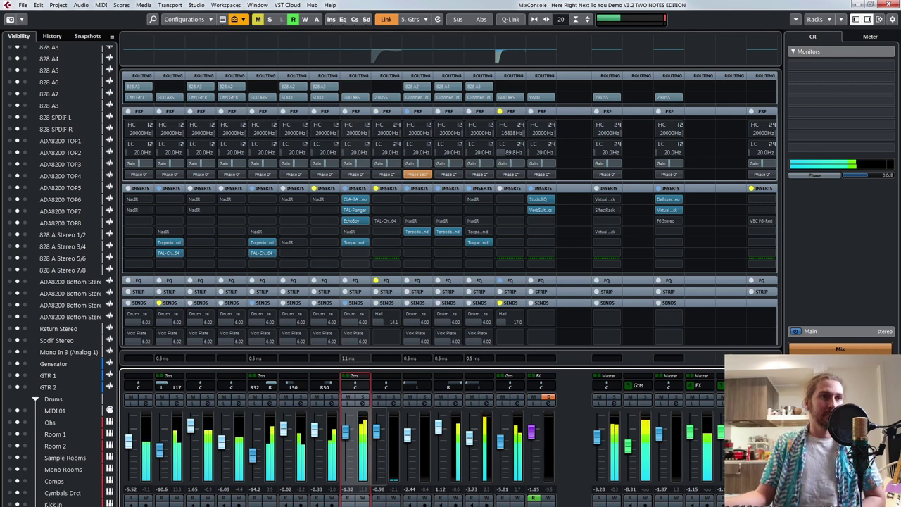
mouse_move(355, 242)
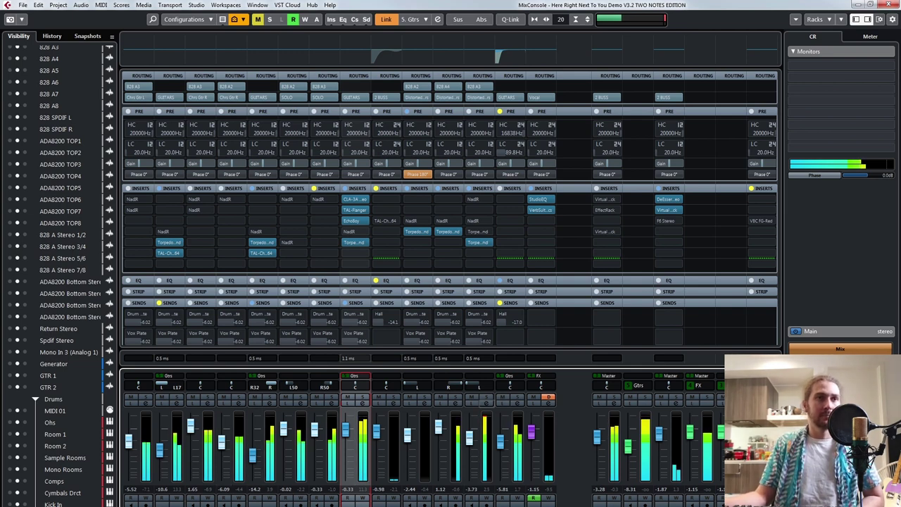
Solo the Dirty Gtr 1 FREZ (D) channel and lower the output level of its Torpedo Wall of Sound insert
left_click(485, 397)
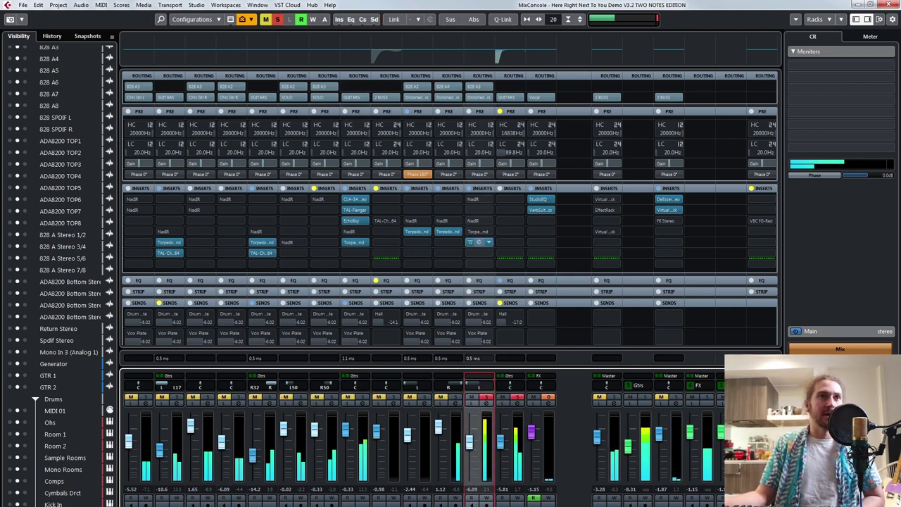
left_click(478, 242)
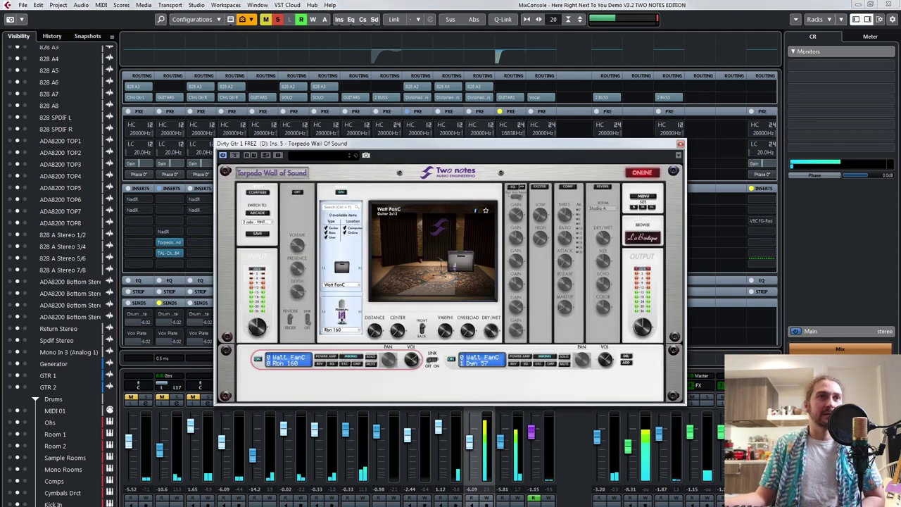
left_click_drag(450, 144, 461, 126)
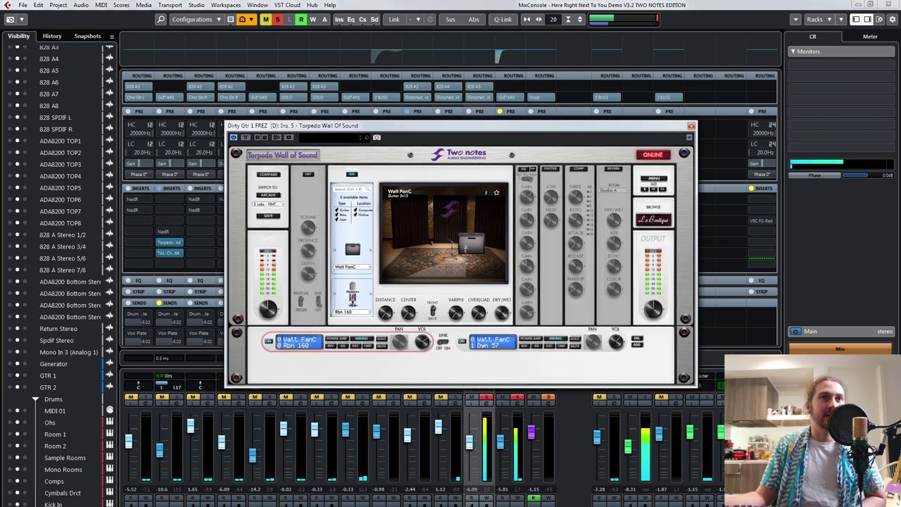
left_click_drag(653, 308, 653, 312)
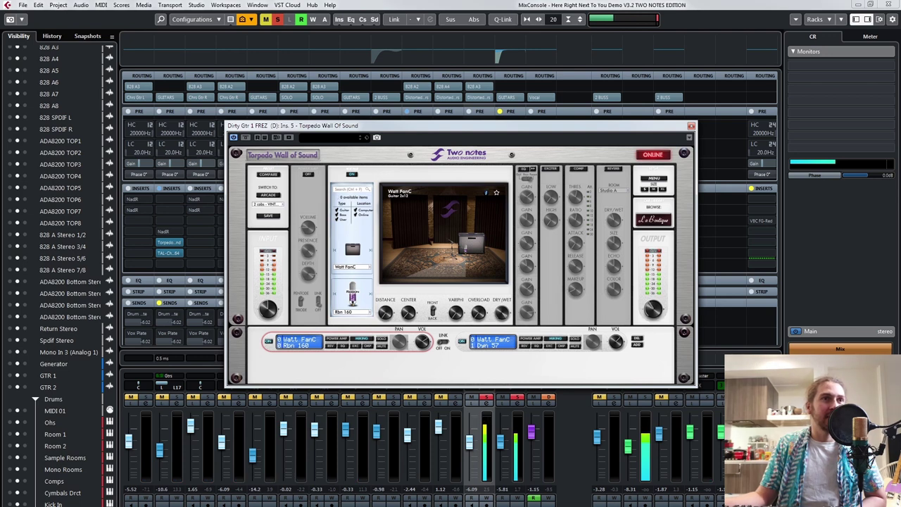
Replace the first Watt FanC cabinet's microphone with Rbn 121 and shift its Center position
left_click(353, 312)
left_click(356, 339)
left_click_drag(408, 312, 408, 304)
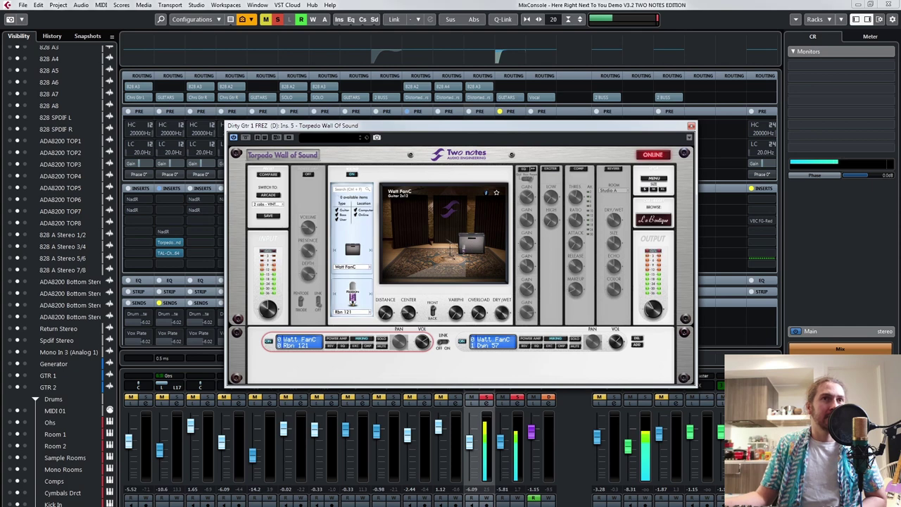
Enlarge the plug-in interface to size M and cycle the first Watt FanC cabinet's microphone through Rbn 160 and Dyn 57 to Dyn Bass52
left_click(654, 188)
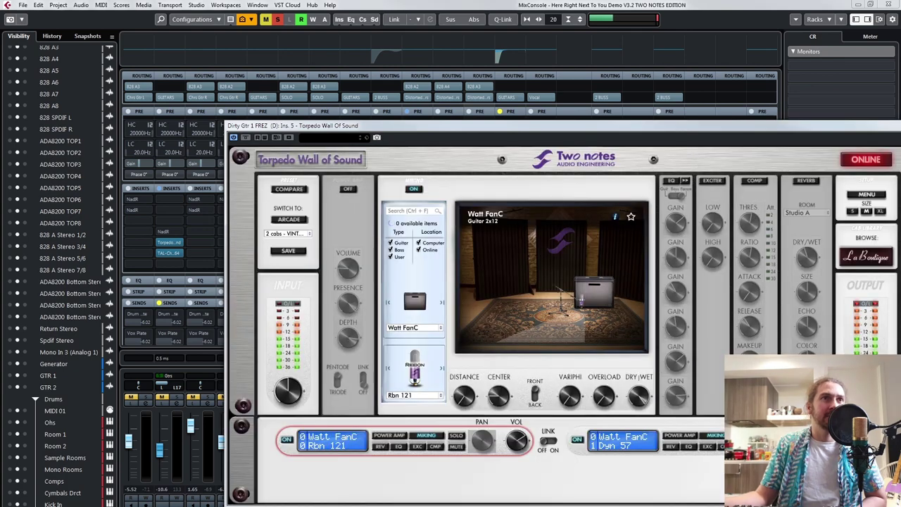
left_click_drag(598, 125, 428, 10)
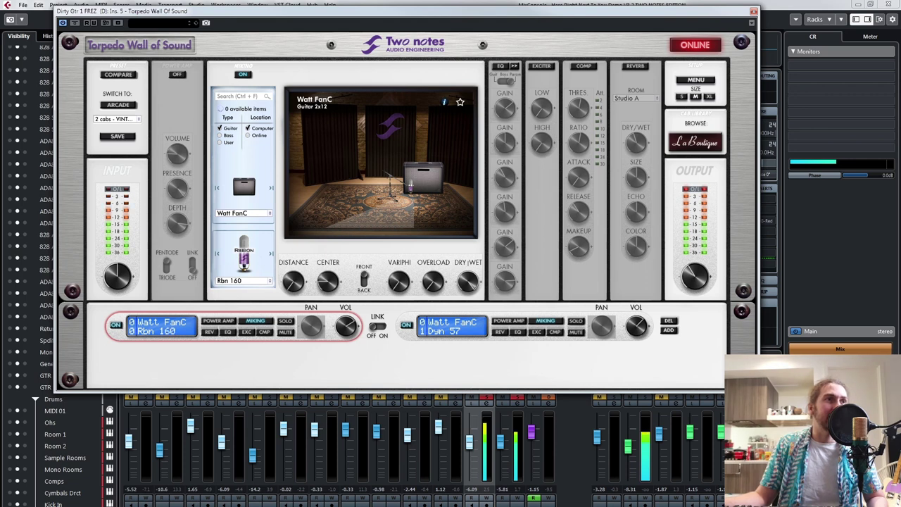
key("Up")
key("Up")
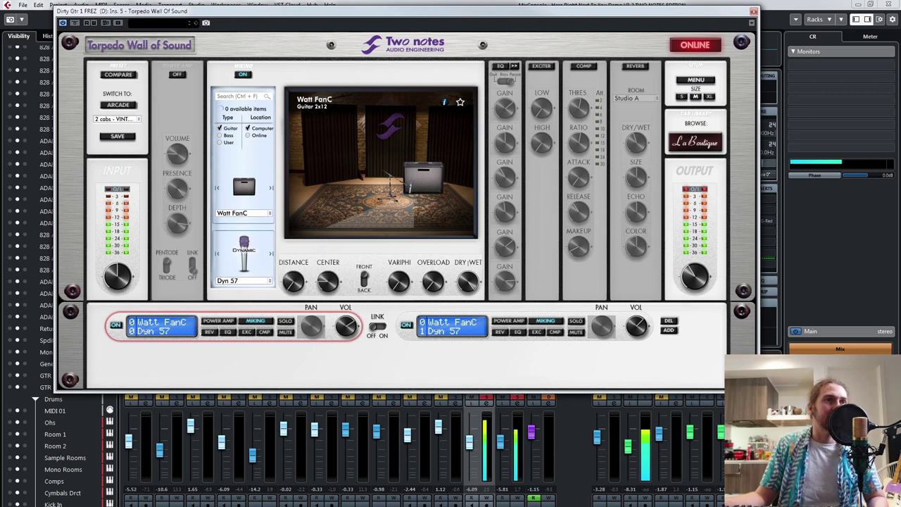
key("Up")
key("Up")
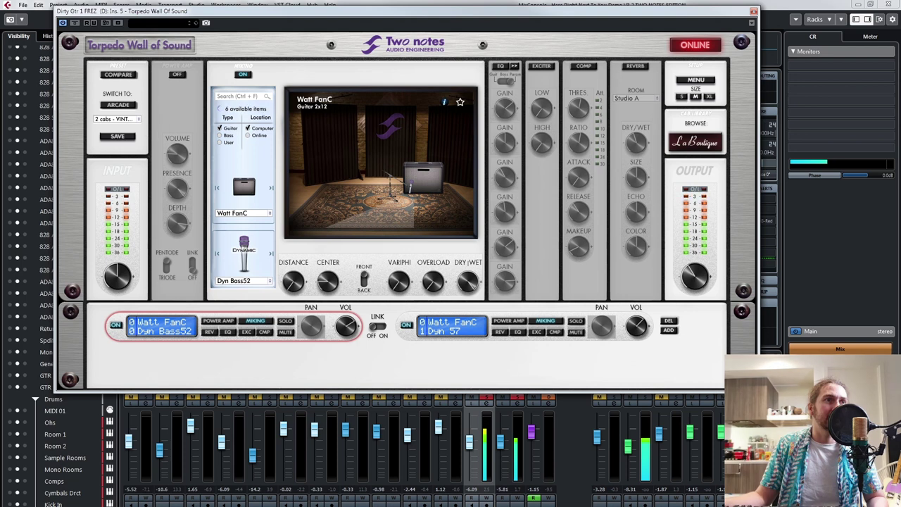
Solo the first cabinet, give it the Knightfall microphone and replace its Watt FanC model with the 4x12 Brit VintC
left_click(285, 321)
left_click(271, 253)
left_click(244, 213)
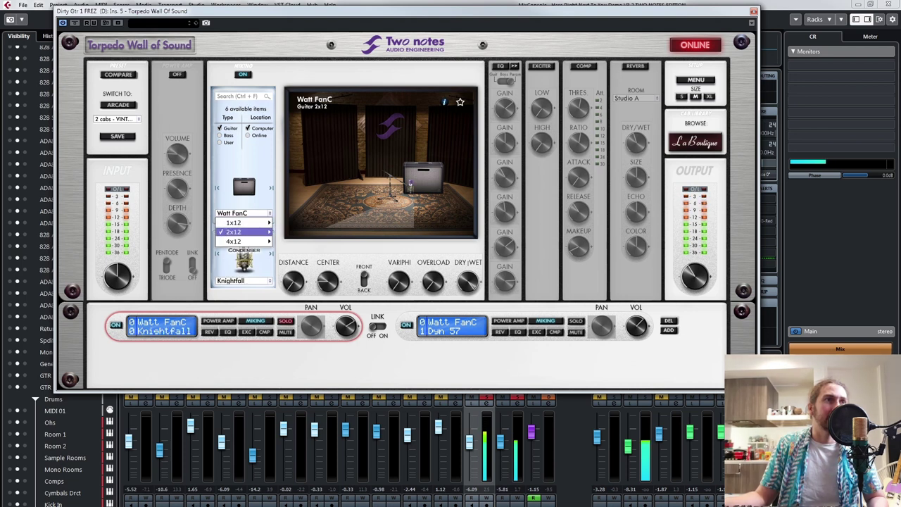
mouse_move(246, 242)
left_click(298, 243)
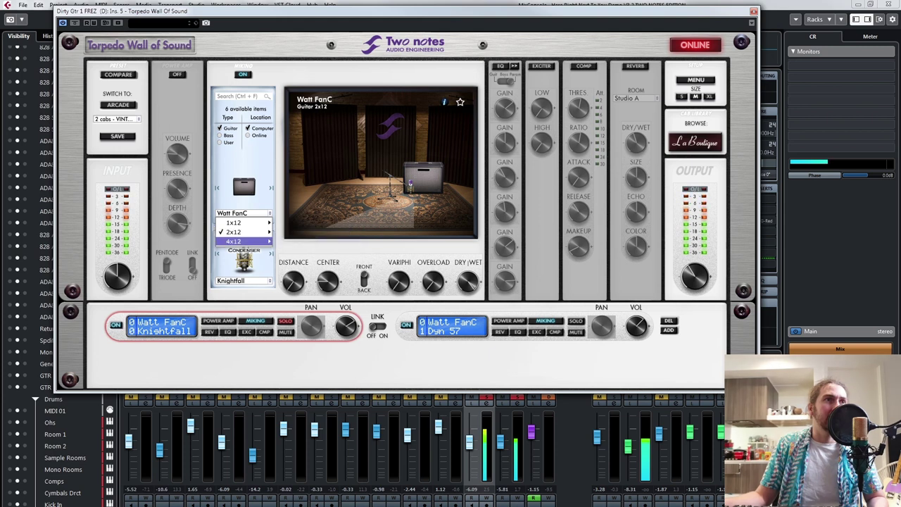
key("Return")
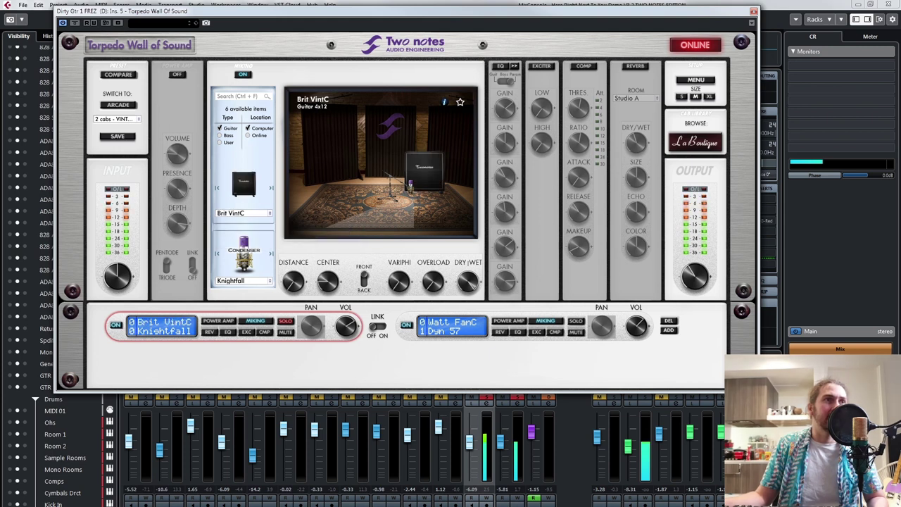
Link the two miking channels from the second one and set both cabinets to the 4x12 Brit VintC
left_click(452, 326)
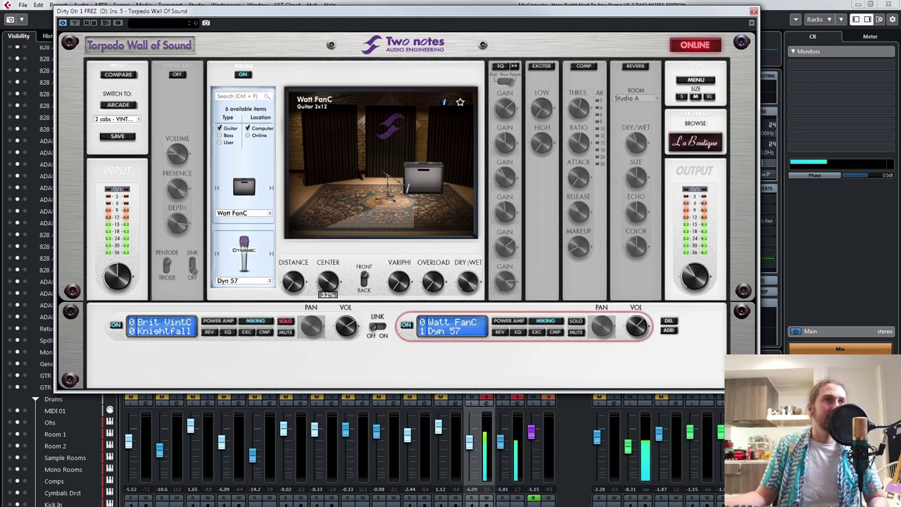
left_click(378, 326)
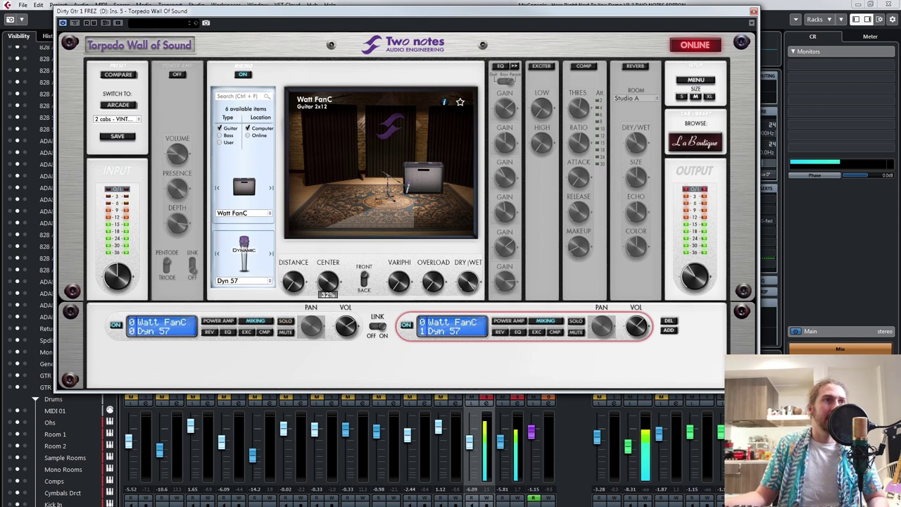
left_click(242, 213)
mouse_move(239, 241)
left_click(297, 242)
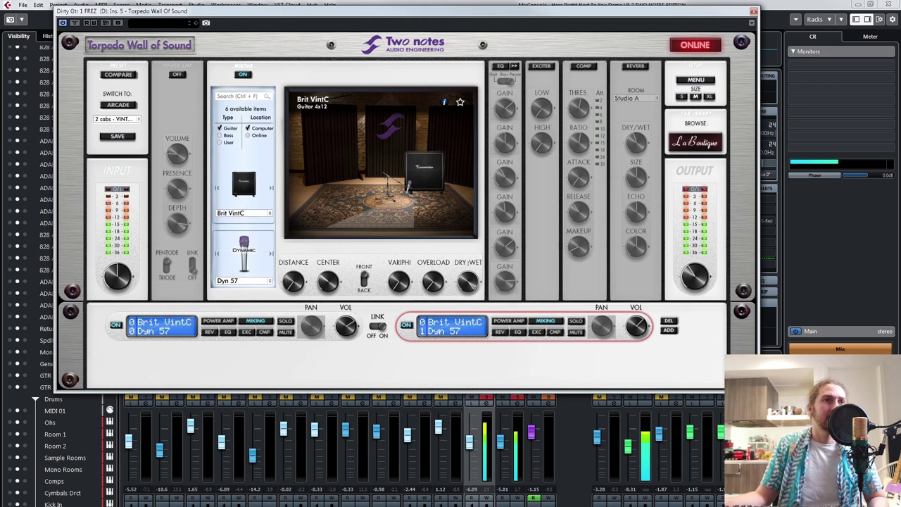
Change the second Brit VintC cabinet's microphone to Knightfall, set its Center to 0% and adjust its Distance
left_click(243, 280)
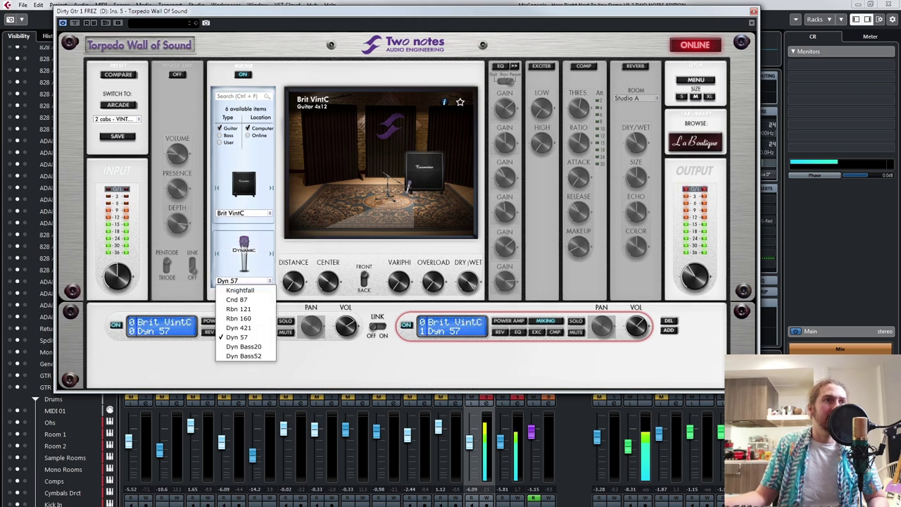
left_click(240, 290)
mouse_move(328, 281)
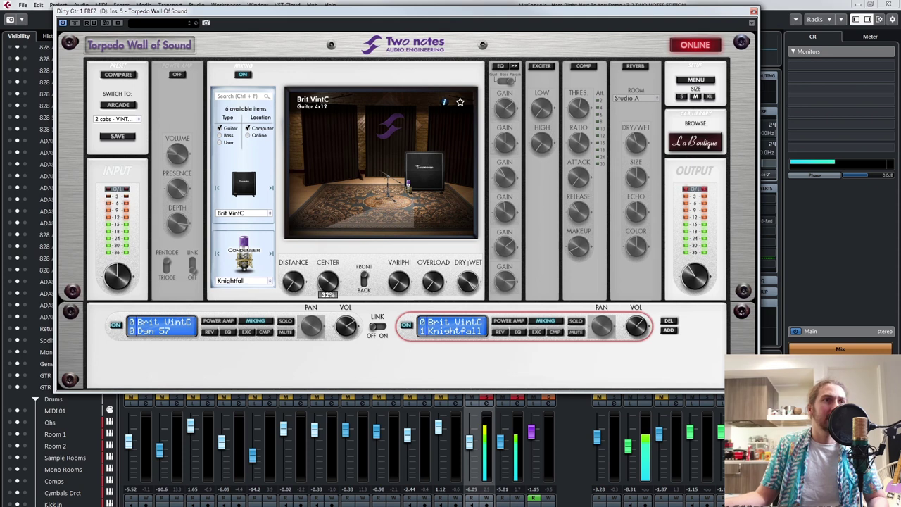
left_click_drag(328, 281, 328, 305)
left_click_drag(294, 282, 294, 268)
mouse_move(428, 281)
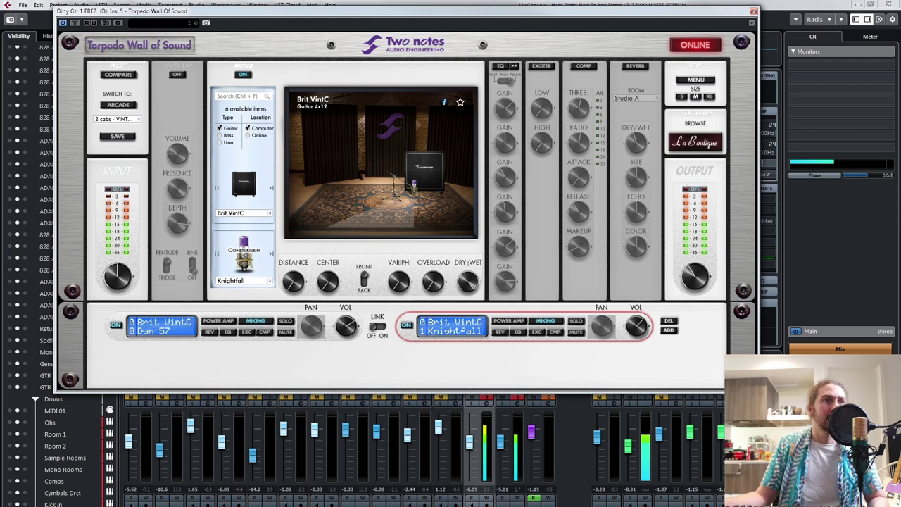
Balance the two Brit VintC cabinets with Dyn 57 at -2.8 dB and Knightfall at 2.2 dB, setting the Knightfall microphone's Center to 33%
left_click(345, 326)
left_click_drag(636, 326, 637, 390)
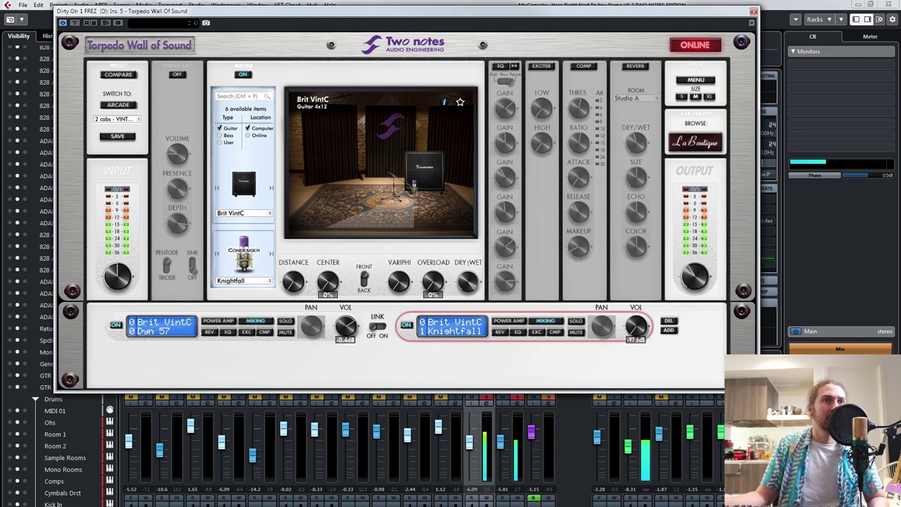
left_click_drag(329, 282, 328, 232)
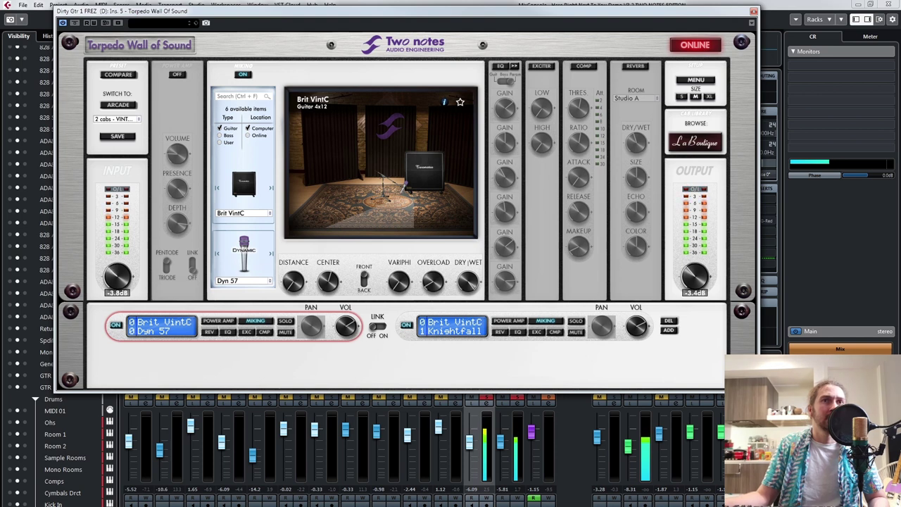
mouse_move(117, 277)
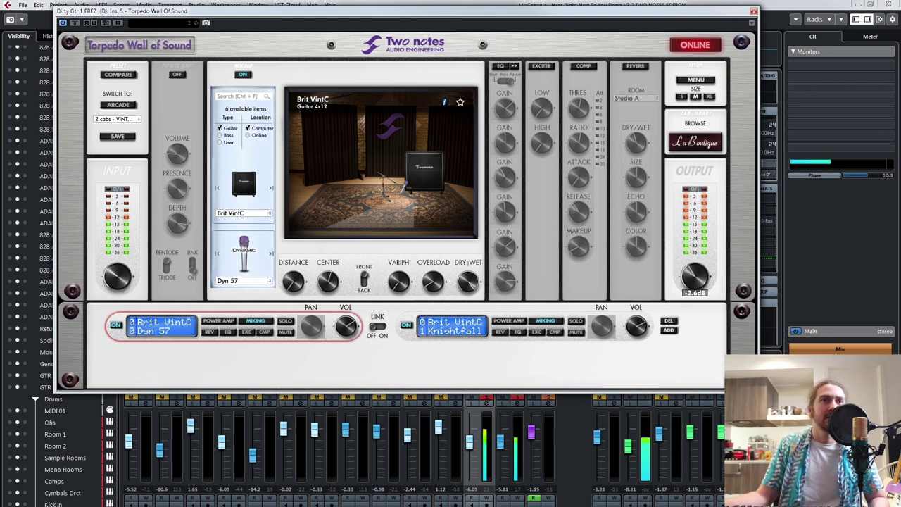
left_click(636, 326)
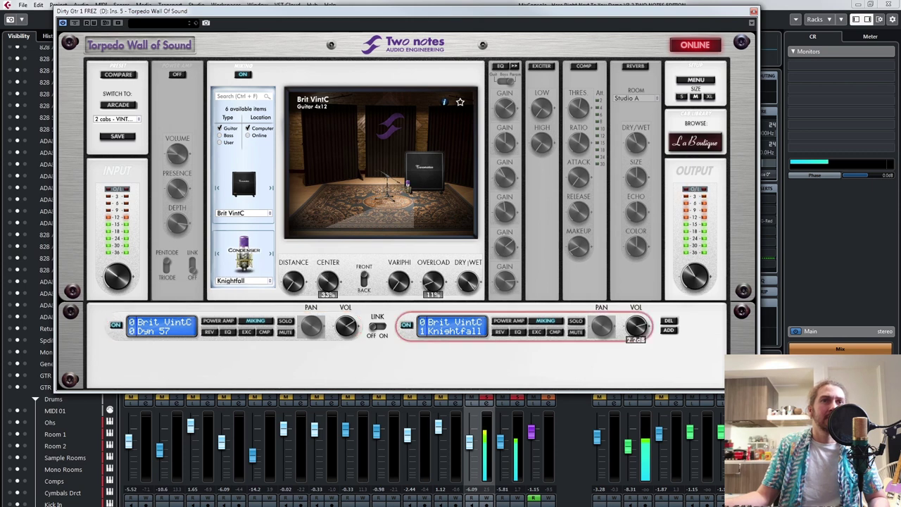
left_click(346, 326)
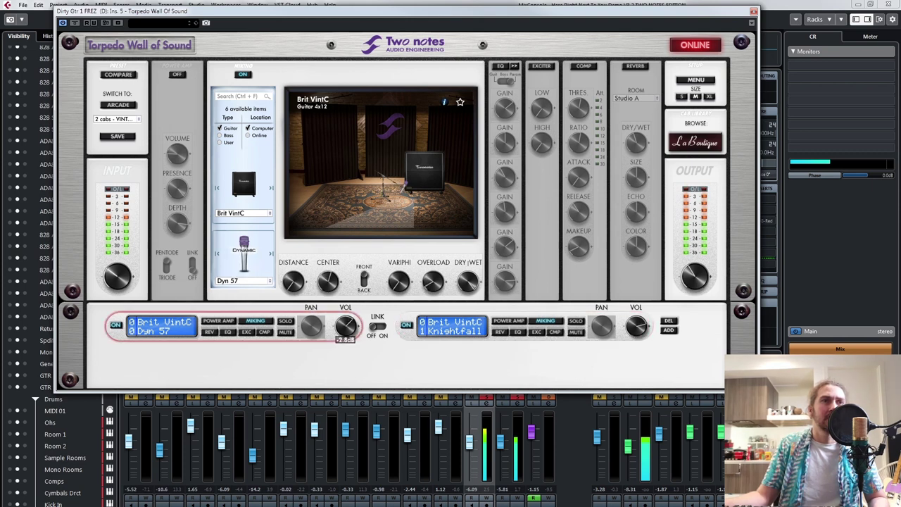
left_click(636, 326)
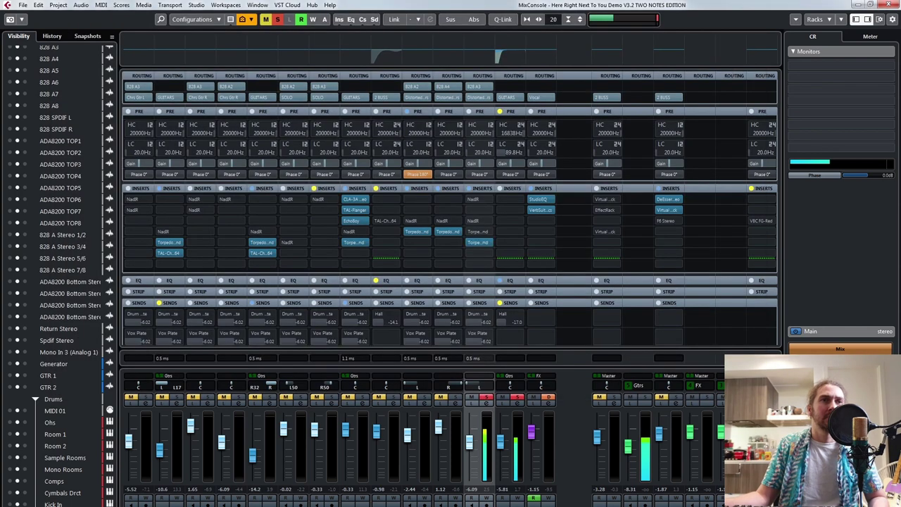
Close the plug-in, unsolo the distorted guitar and set its channel fader to -4.71 dB against the full mix
left_click(753, 11)
key("space")
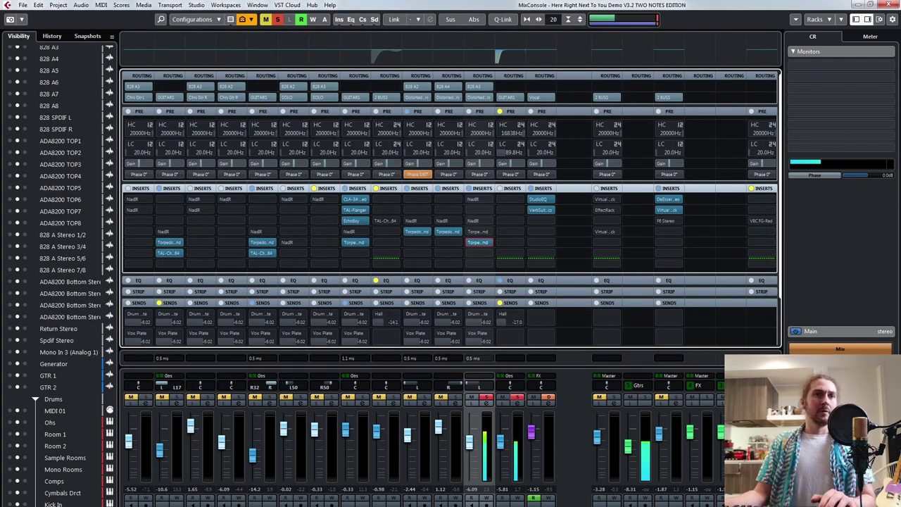
left_click(517, 397)
key("space")
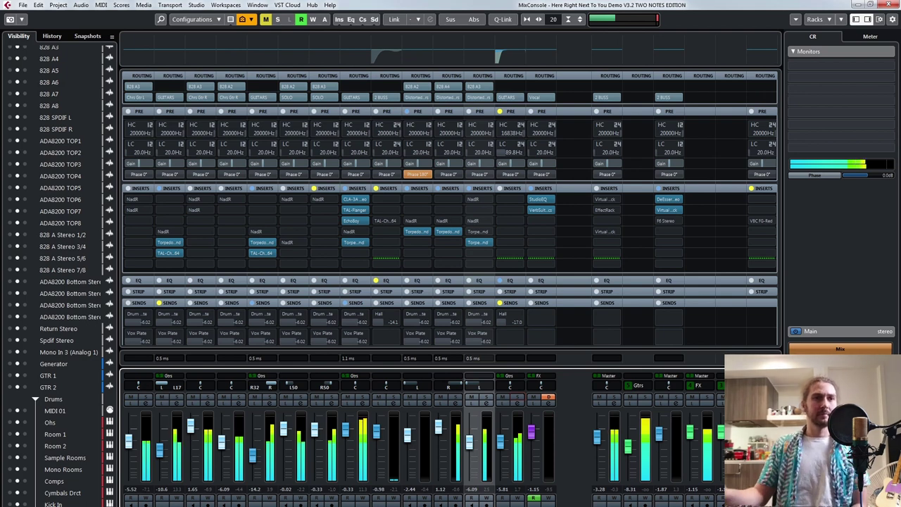
left_click_drag(469, 442, 469, 438)
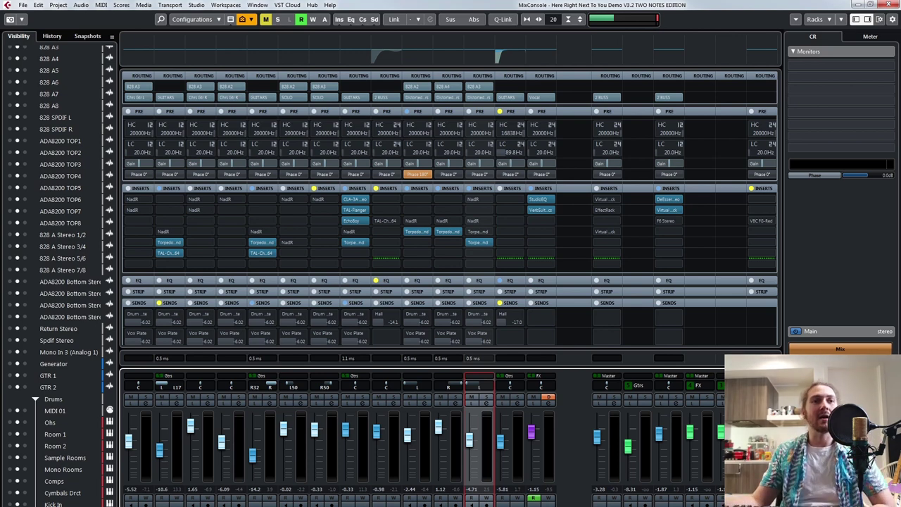
Deactivate the Torpedo Wall of Sound inserts on the distorted guitar channels, the SOLO group and both chorus guitar groups
scroll(339, 282, "left", 3)
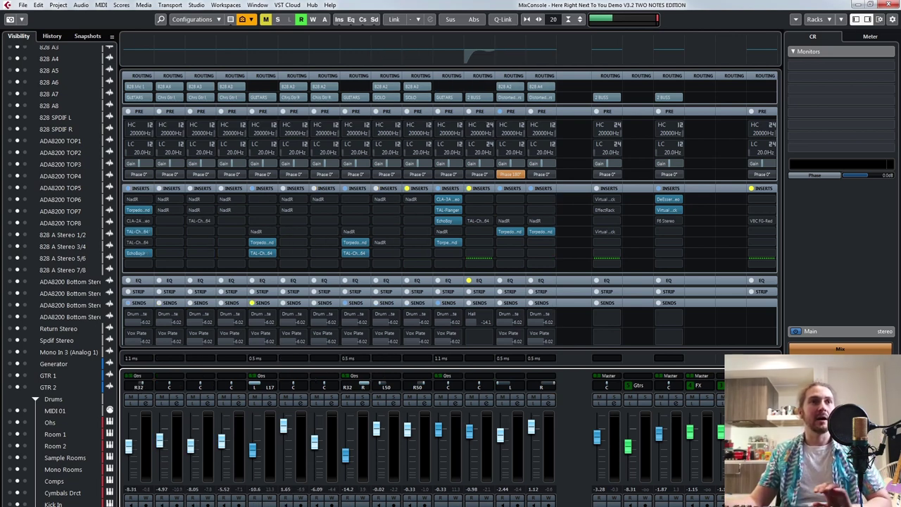
left_click(501, 231, "alt")
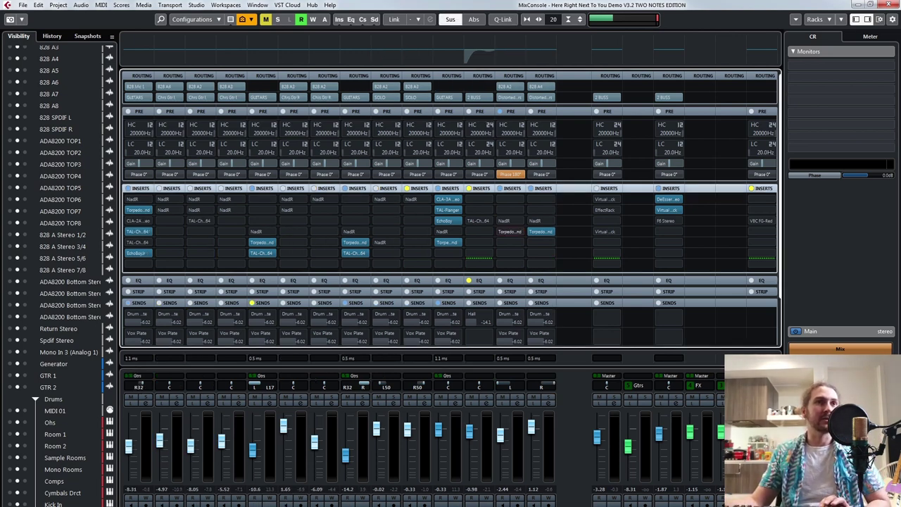
left_click(532, 232, "alt")
left_click(438, 242, "alt")
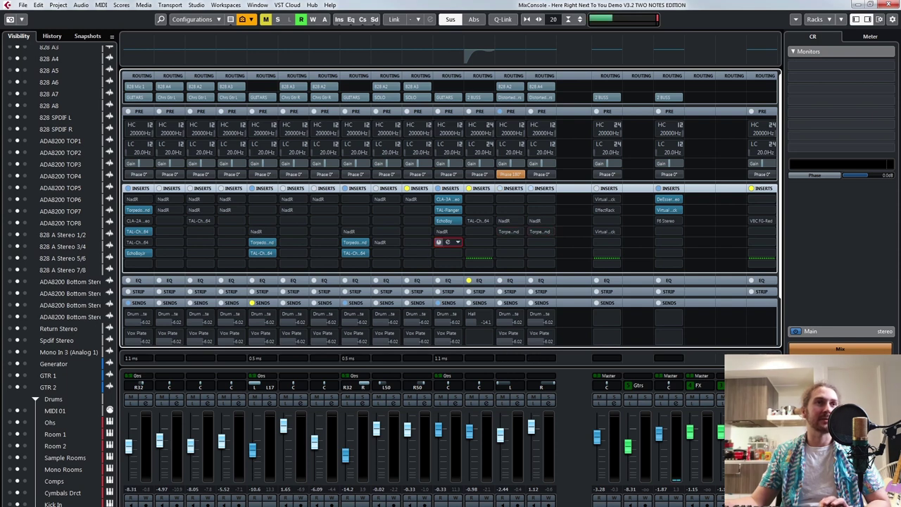
left_click(346, 242, "alt")
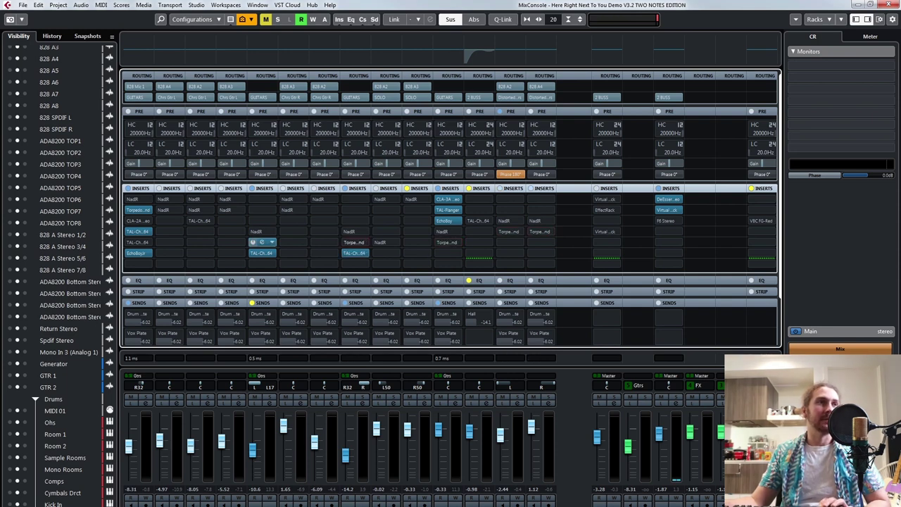
left_click(252, 242, "alt")
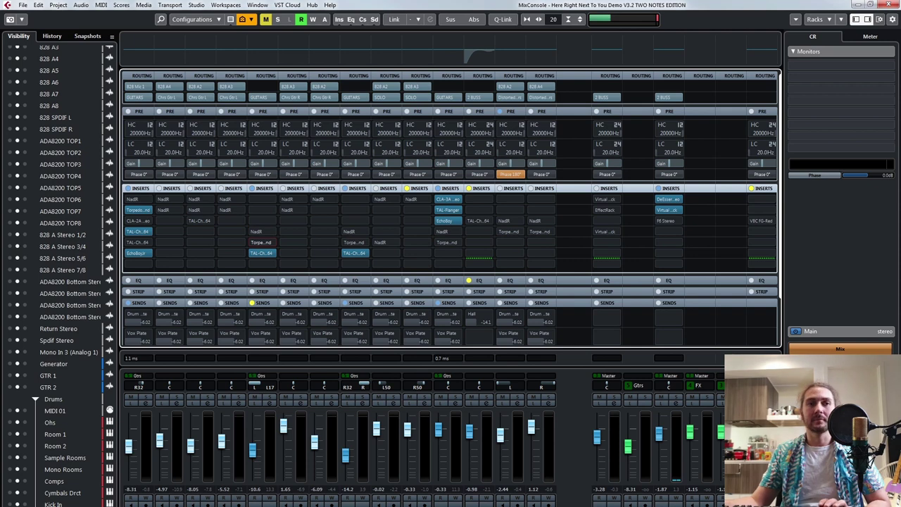
left_click(574, 436)
scroll(574, 437, "right", 3)
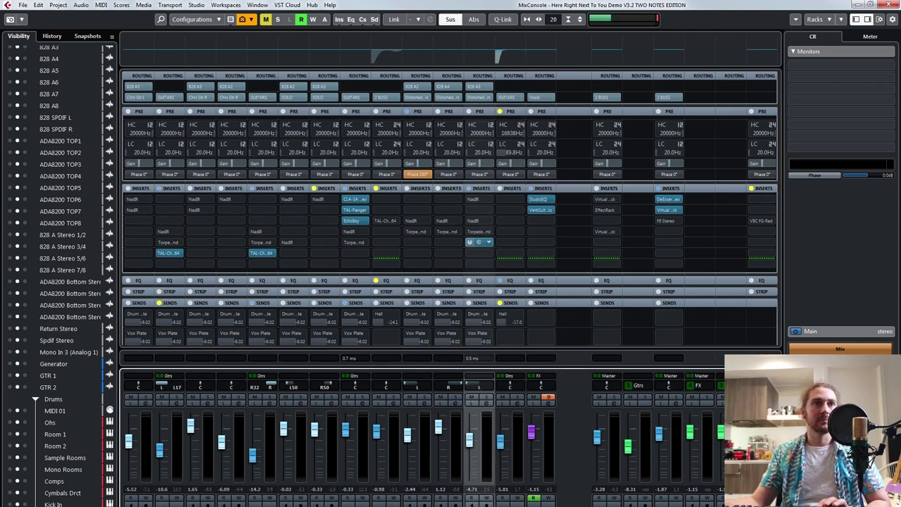
left_click(470, 242, "alt")
Open the Torpedo Wall of Sound insert on the GTR 1 input channel and enlarge its interface to size M
scroll(338, 436, "left", 1)
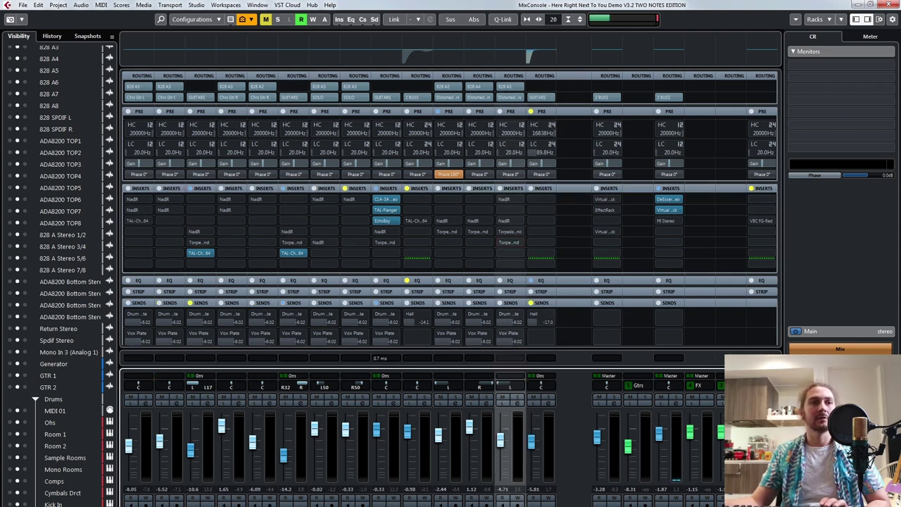
scroll(450, 281, "left", 8)
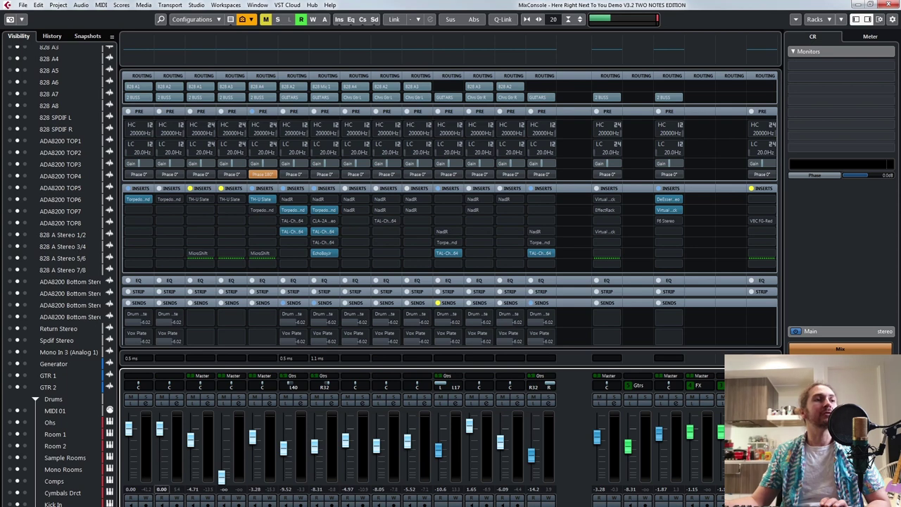
left_click(140, 506)
left_click(139, 199)
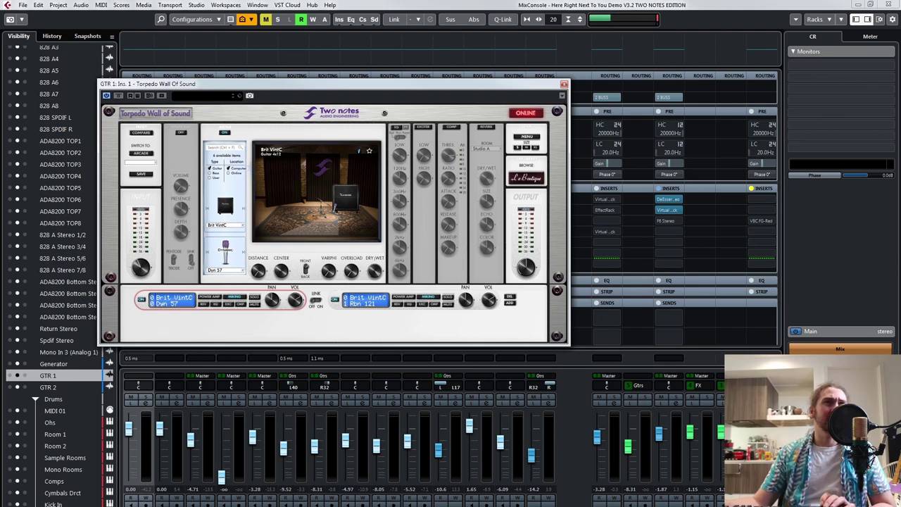
left_click(527, 147)
left_click_drag(486, 84, 477, 50)
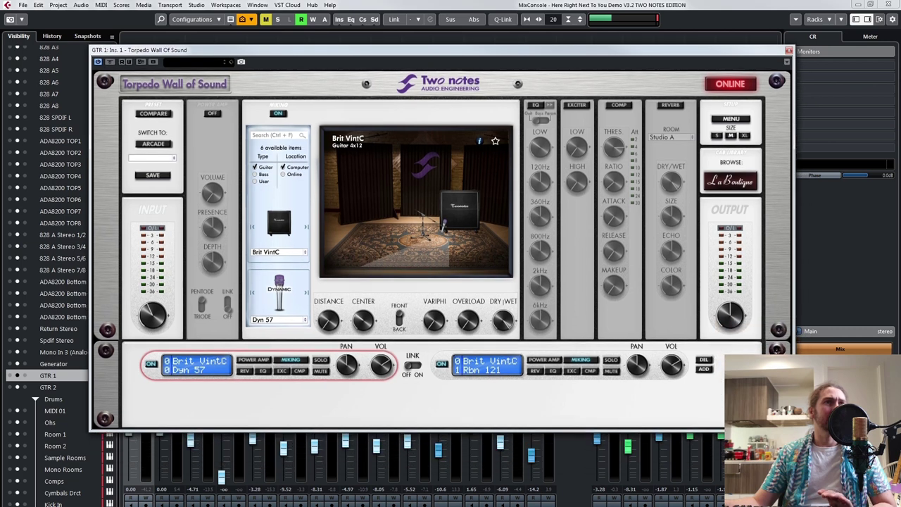
Browse the available 1x12, 2x12 and 4x12 models for GTR 1's first cabinet without choosing another one
left_click(279, 252)
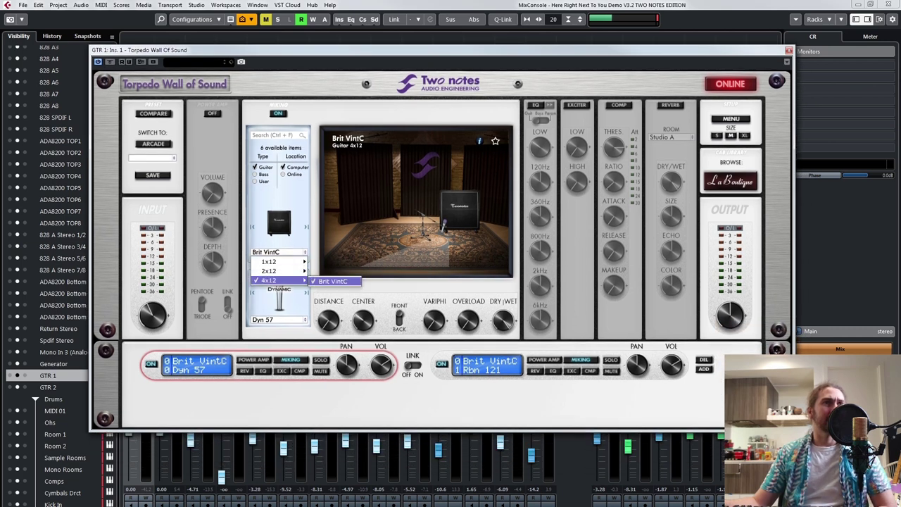
mouse_move(279, 271)
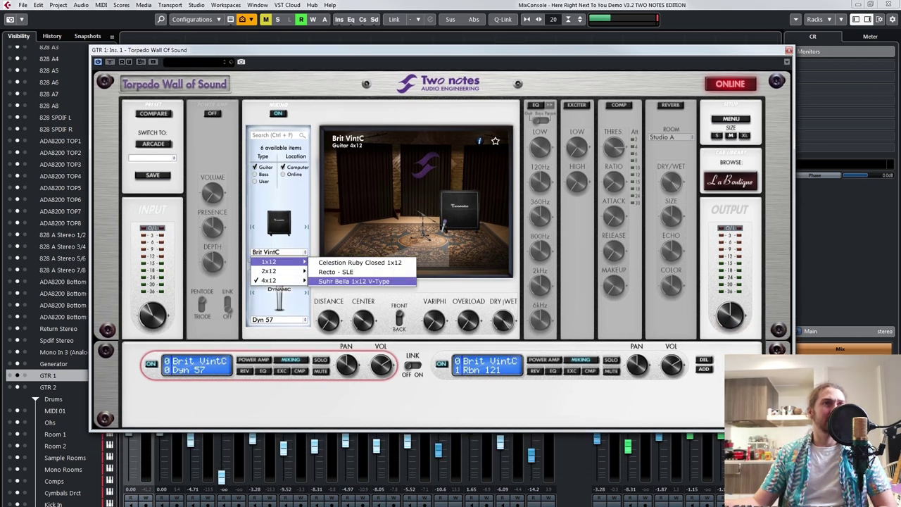
key("Escape")
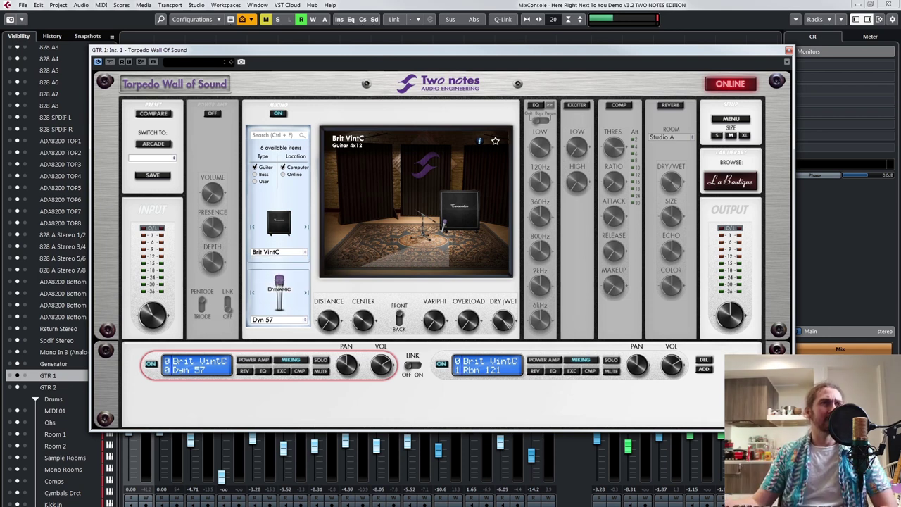
left_click(280, 252)
mouse_move(279, 262)
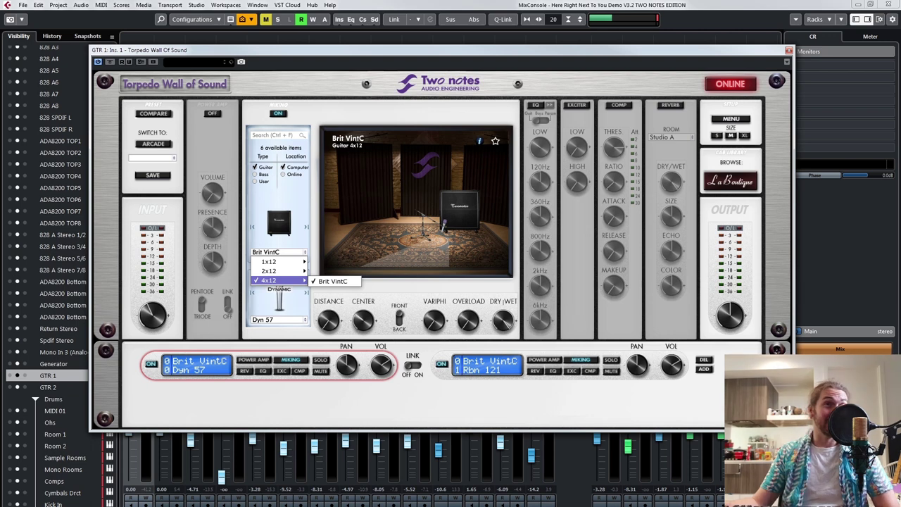
key("Escape")
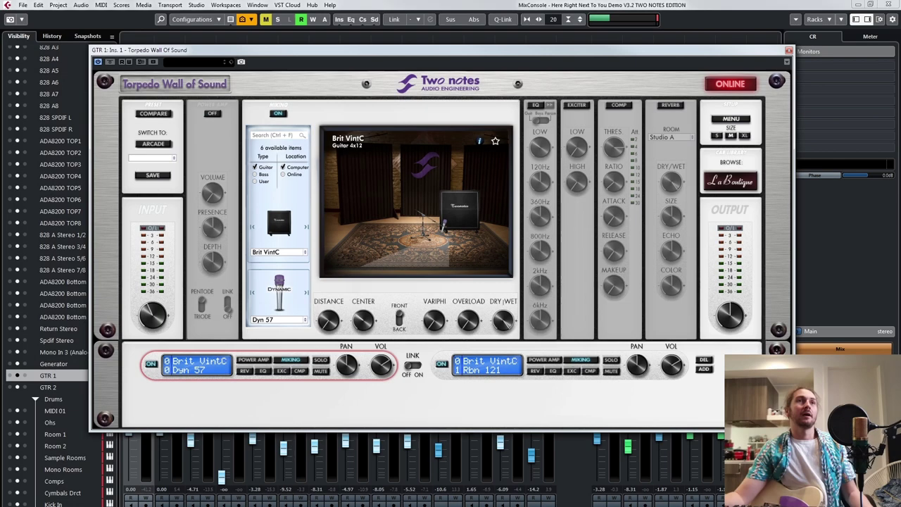
left_click_drag(444, 50, 539, 75)
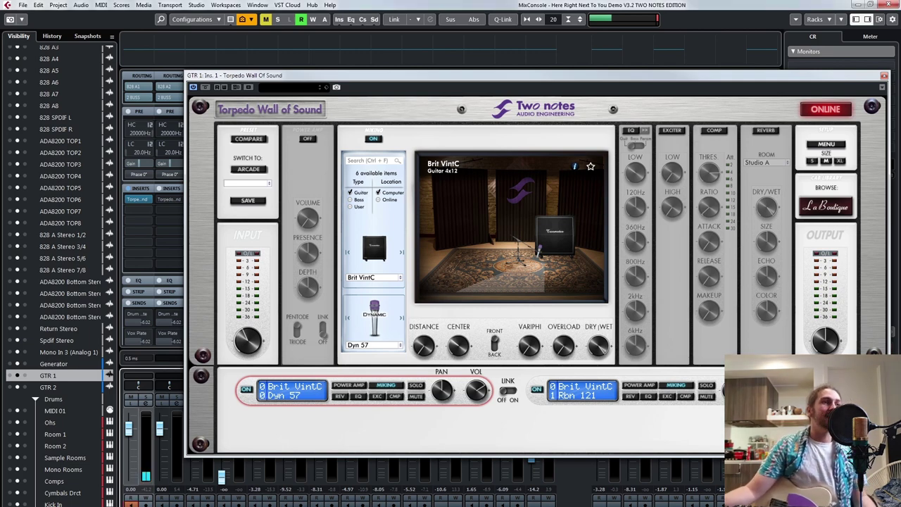
left_click_drag(493, 76, 404, 59)
left_click_drag(229, 59, 222, 56)
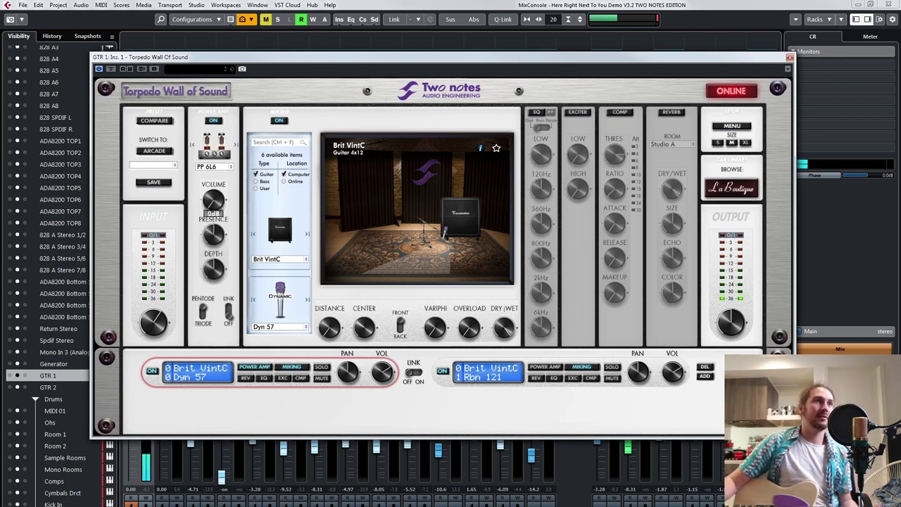
Raise the PP 6L6 power amp's volume to 9 dB and its depth to 94%
mouse_move(213, 200)
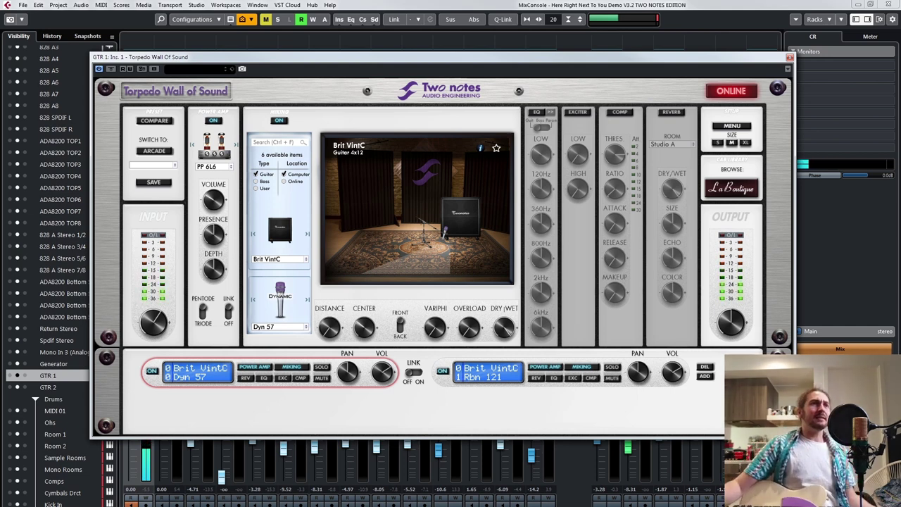
left_click_drag(213, 268, 213, 227)
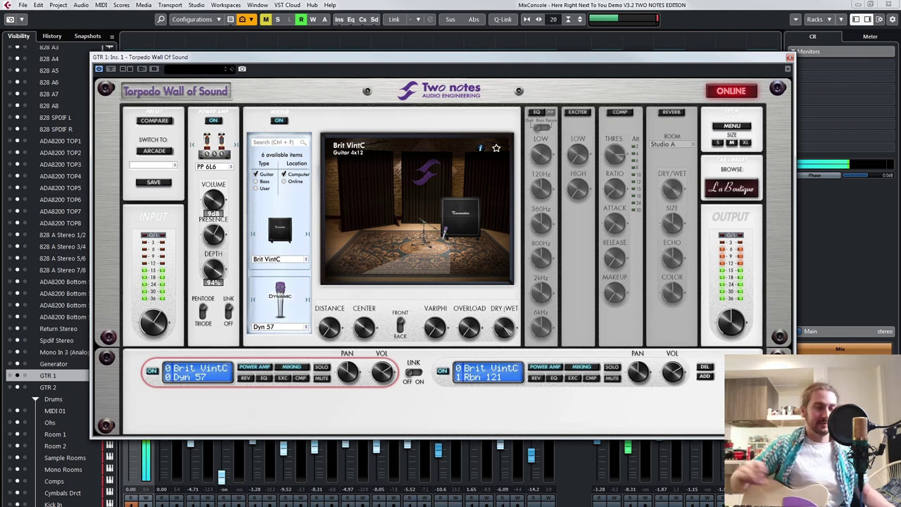
Audition the SE EL34 and SE 6L6 power amp models on GTR 1 and set the depth to 62%
left_click(215, 167)
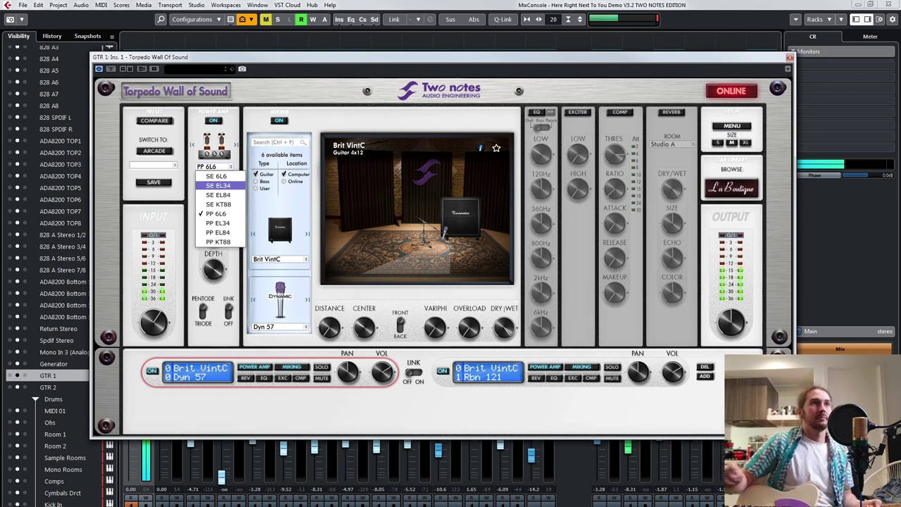
left_click(217, 185)
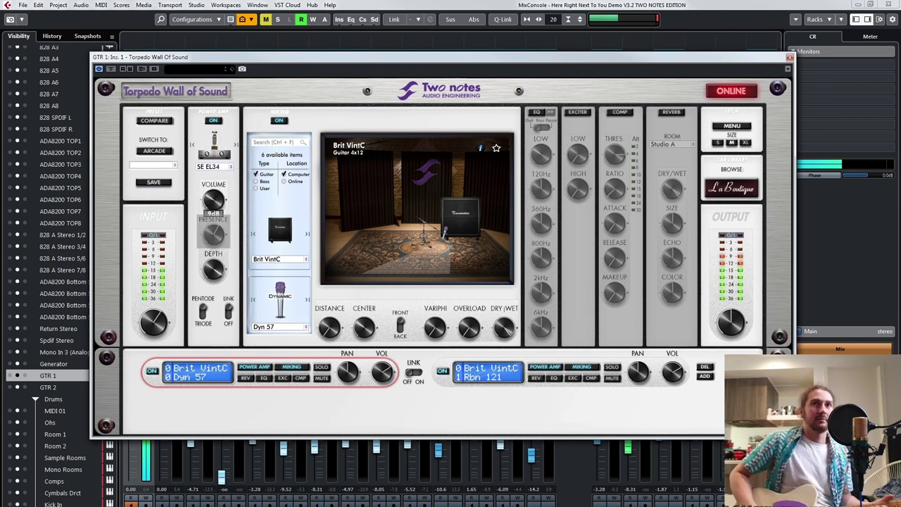
left_click(215, 166)
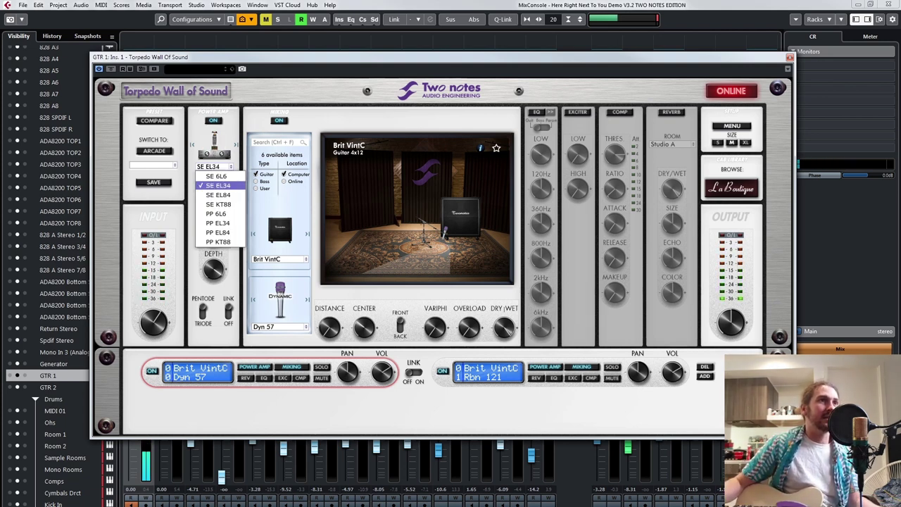
left_click(218, 176)
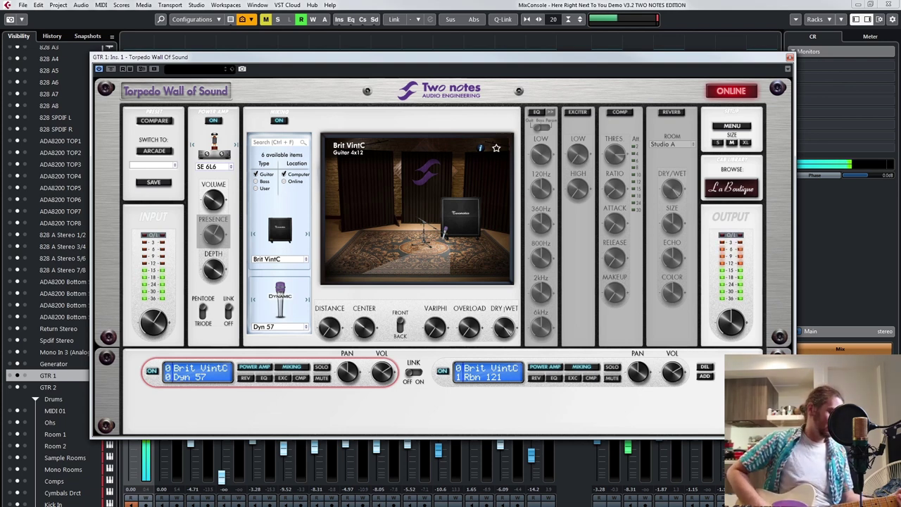
left_click_drag(213, 269, 213, 283)
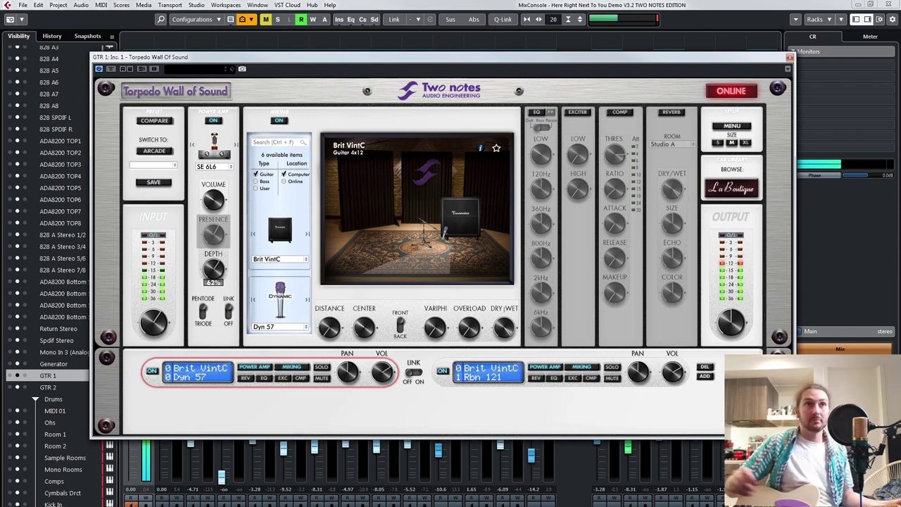
Try the SE KT88 power amp model with its volume at 11 dB, and switch back to PP 6L6
left_click(233, 145)
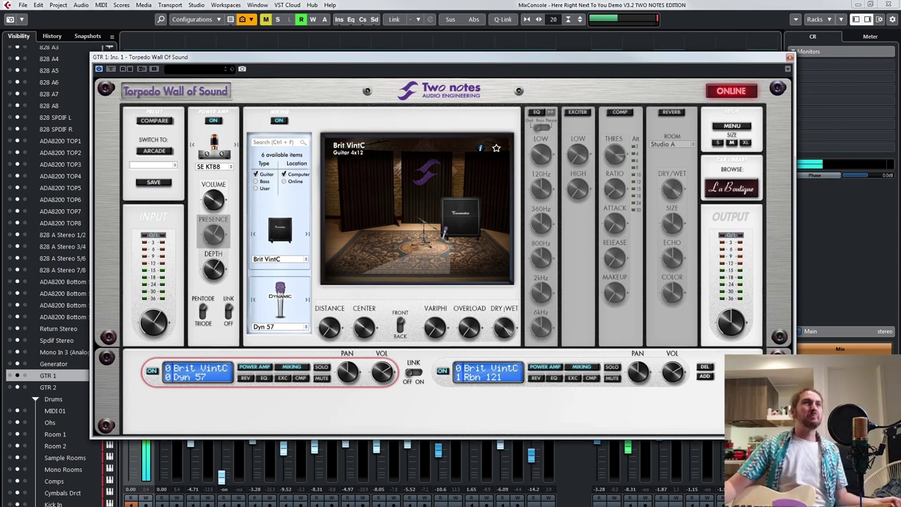
left_click_drag(213, 199, 214, 195)
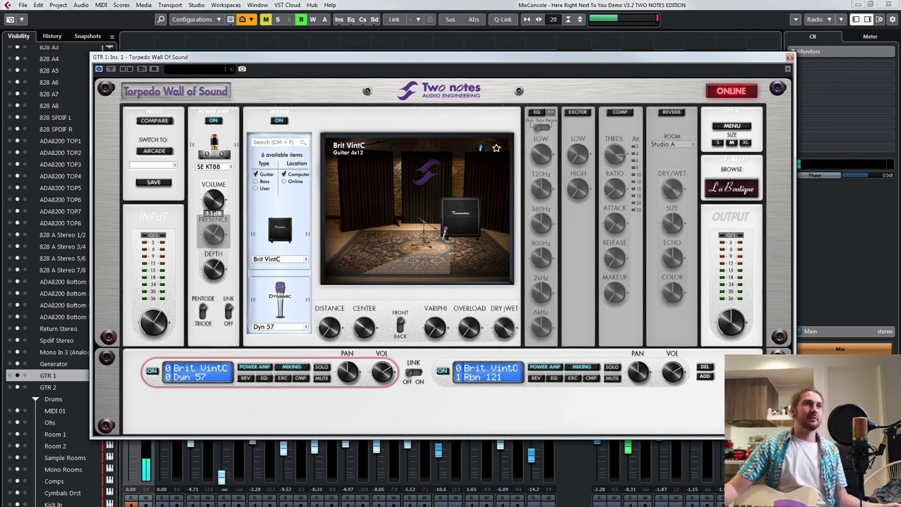
left_click(210, 166)
left_click(214, 209)
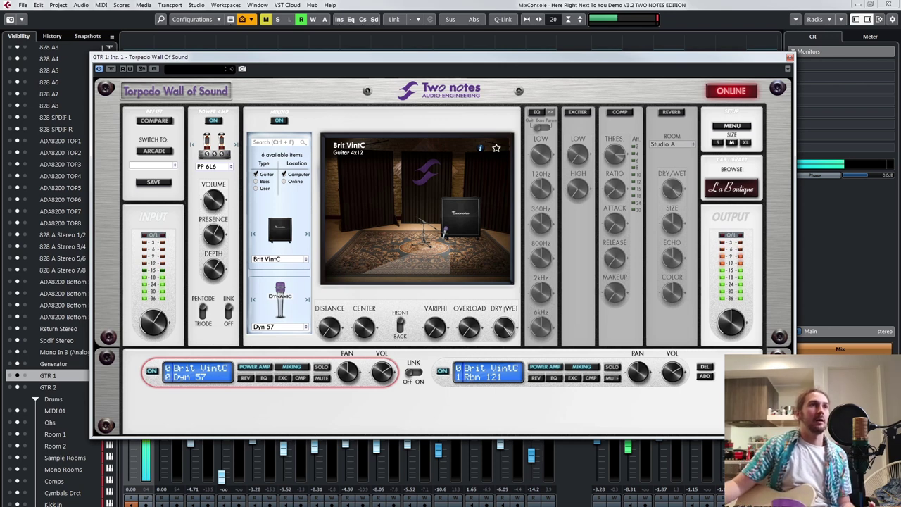
Compare the PP EL84 and PP KT88 power amp models, settle on PP EL84 and raise its volume
left_click(231, 145)
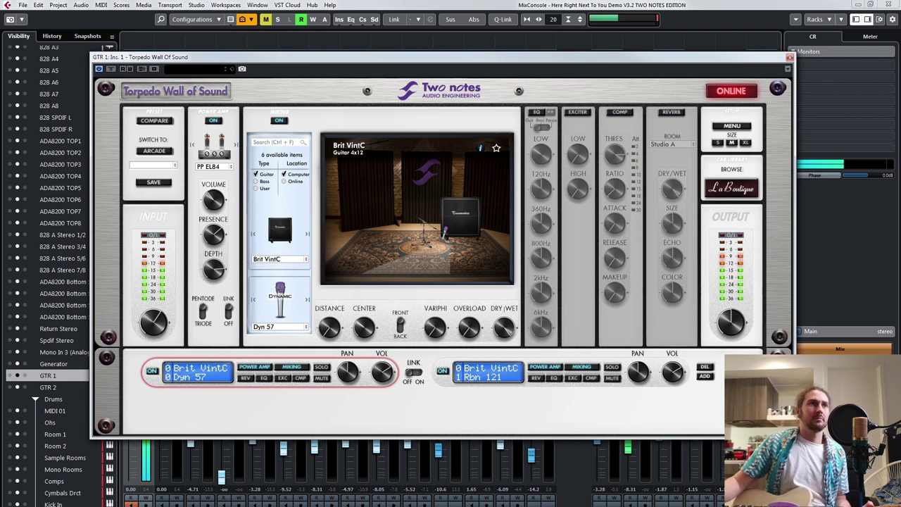
left_click(233, 145)
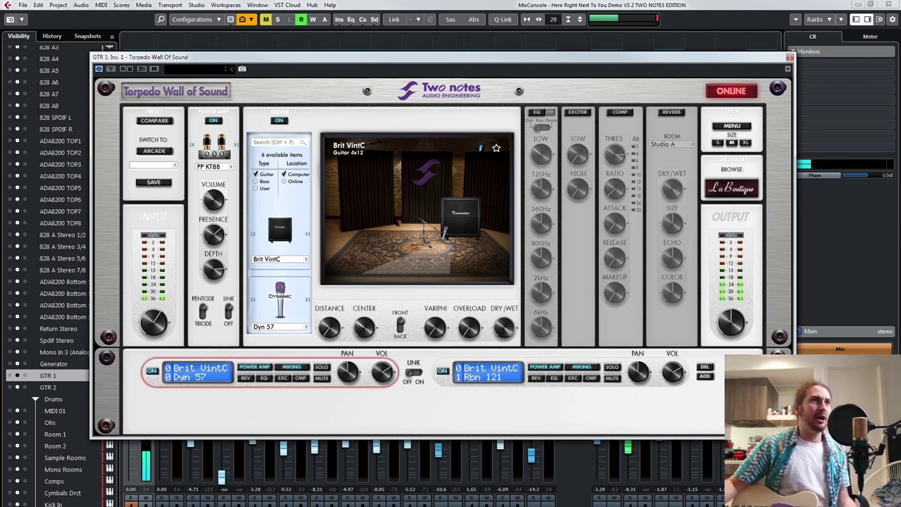
left_click(193, 144)
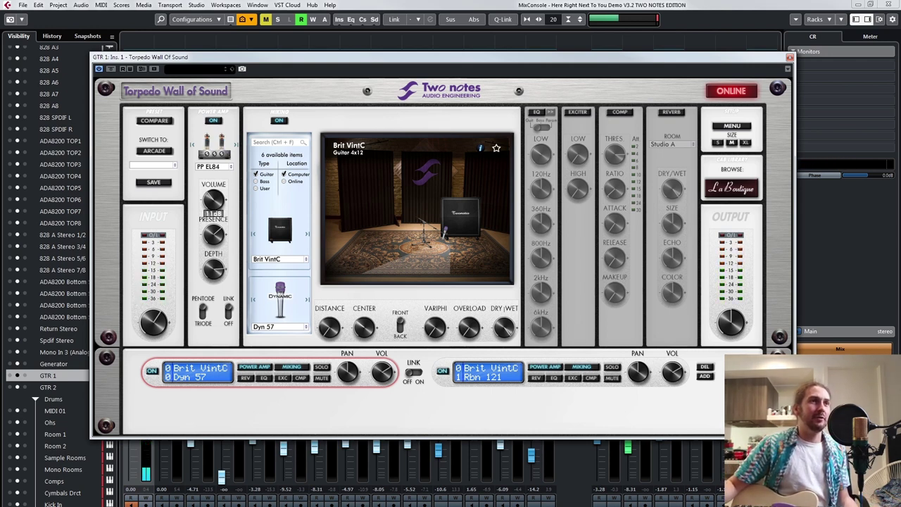
left_click_drag(214, 200, 214, 179)
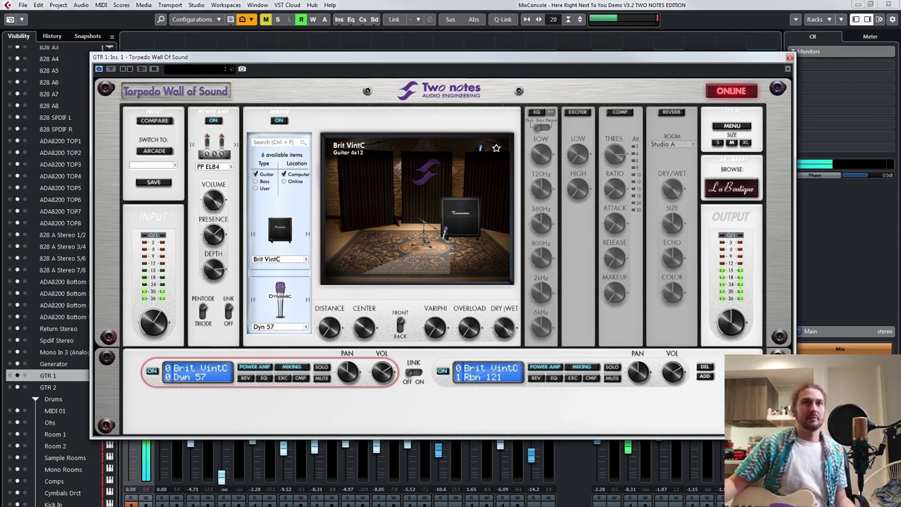
Lower the plug-in's output level to -3.6 dB and link the two cabinet channels
left_click_drag(730, 322, 730, 335)
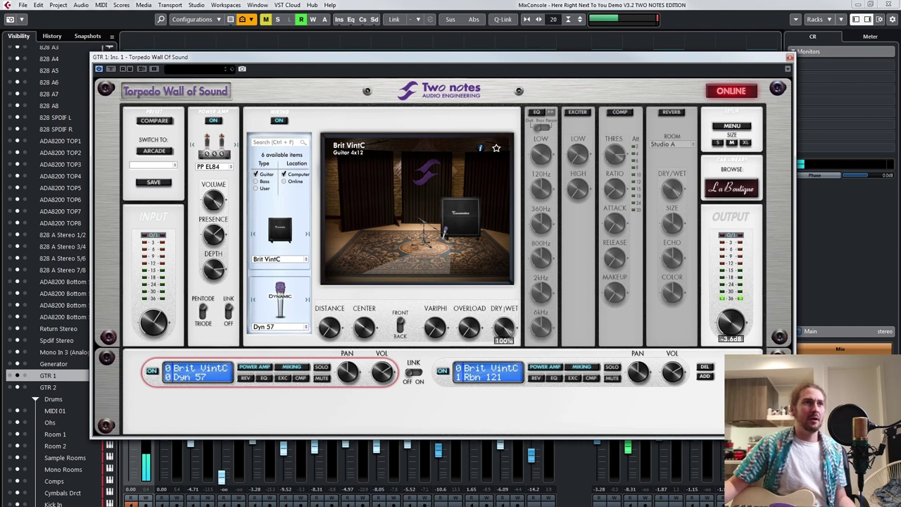
mouse_move(214, 200)
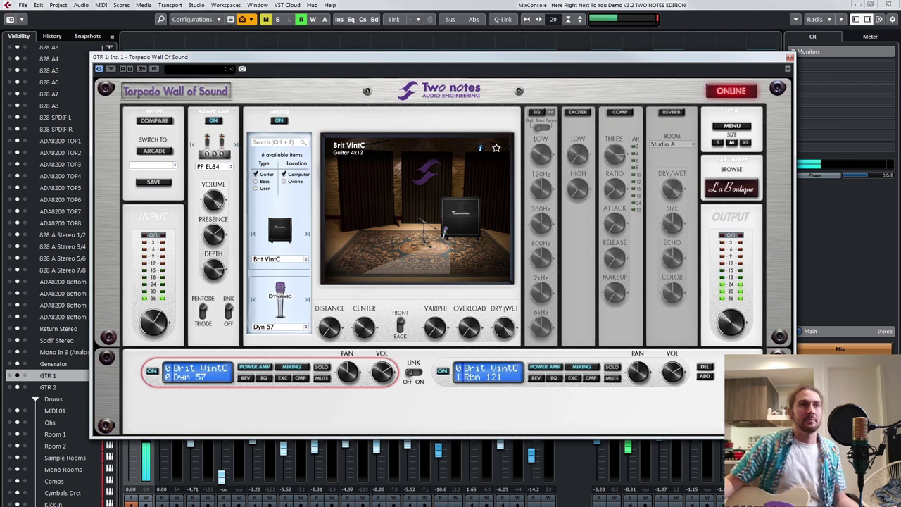
left_click(414, 372)
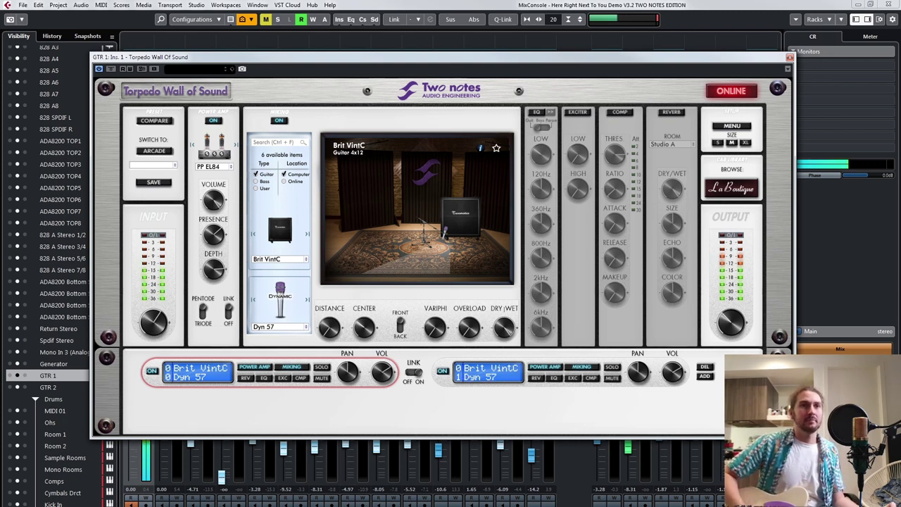
Enable the reverb on GTR 1 and choose the Hall A room
left_click(672, 112)
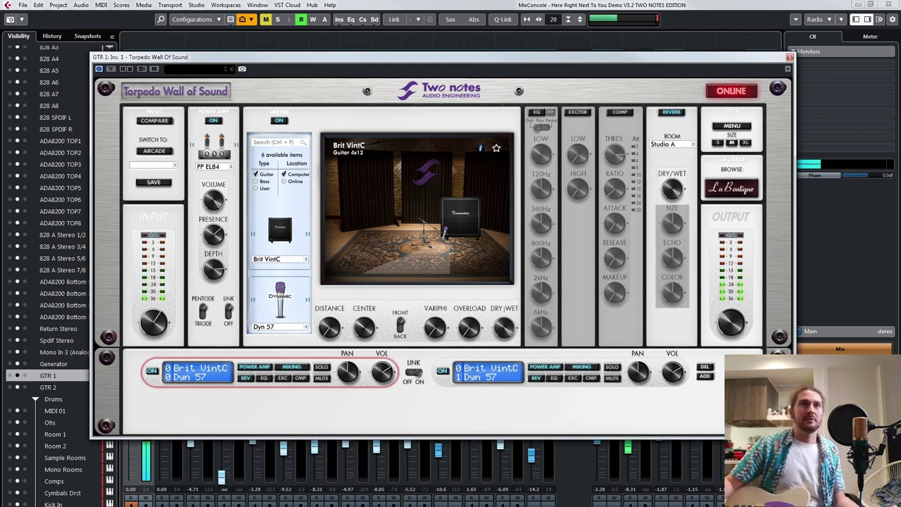
left_click(673, 145)
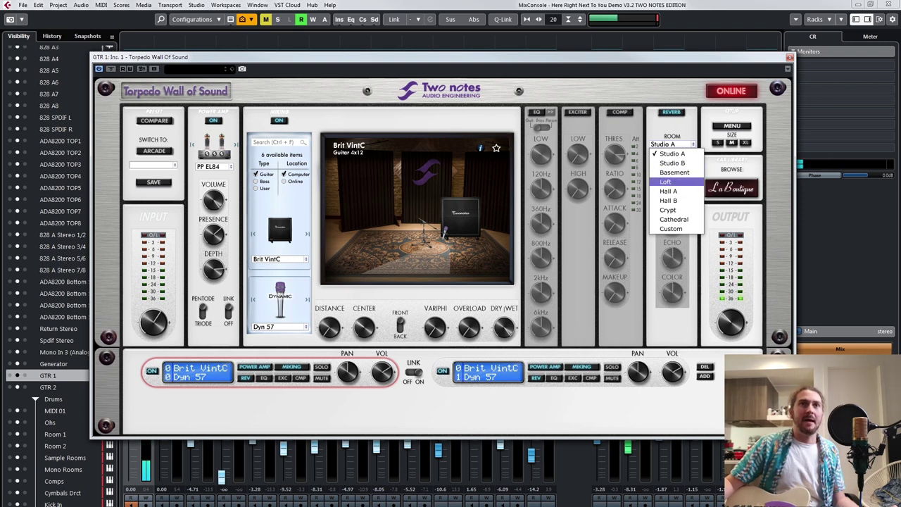
left_click(667, 191)
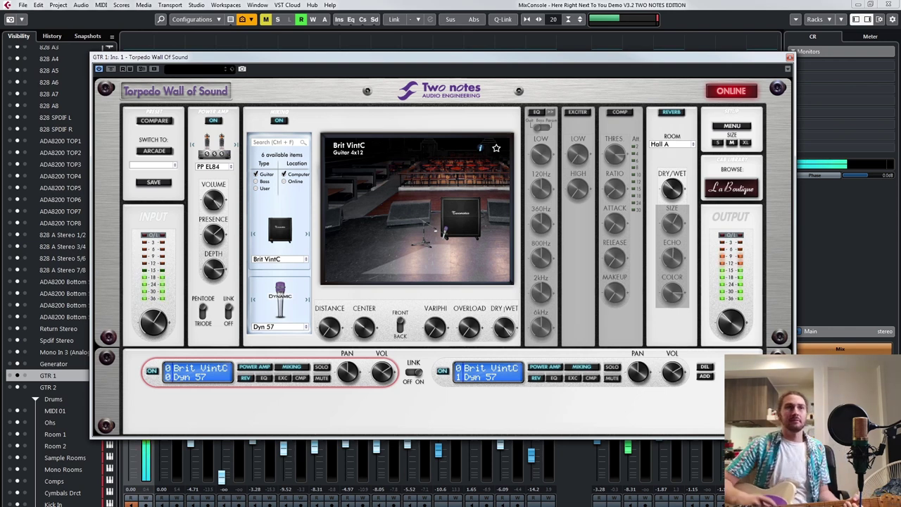
Switch the first cabinet's power amp model to PP EL34
left_click(215, 166)
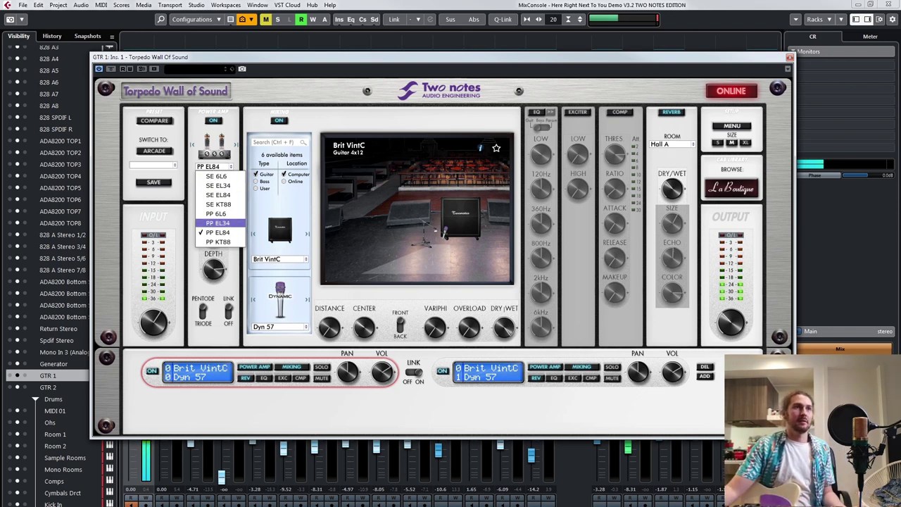
left_click(211, 230)
mouse_move(214, 200)
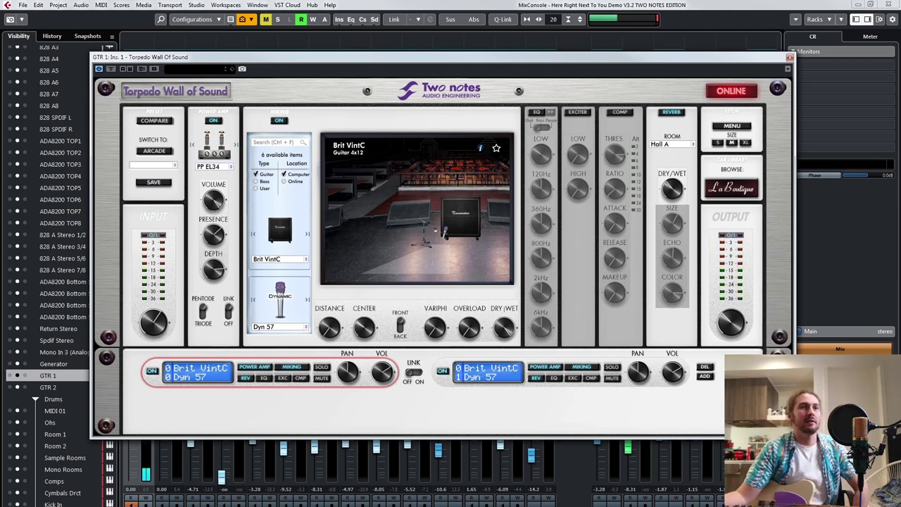
Change the microphone on the second Brit VintC cabinet to Rbn 160
left_click(489, 372)
left_click(280, 327)
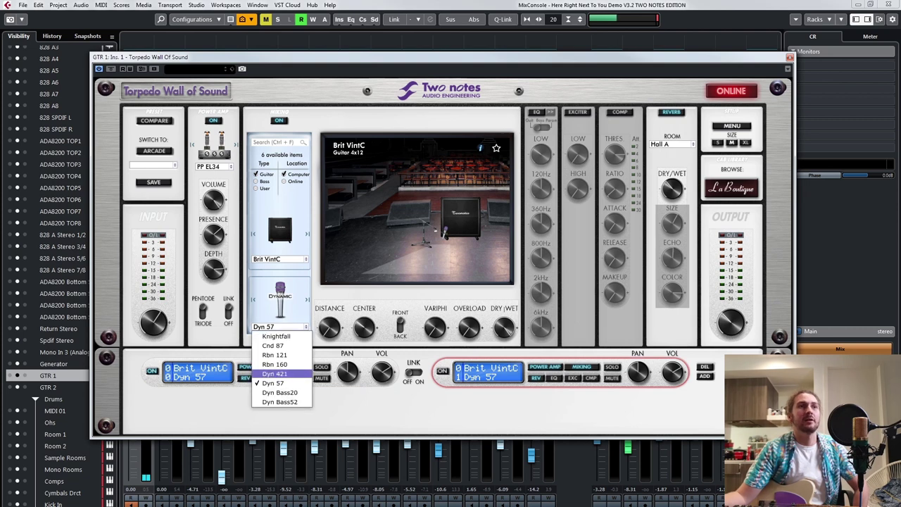
left_click(282, 373)
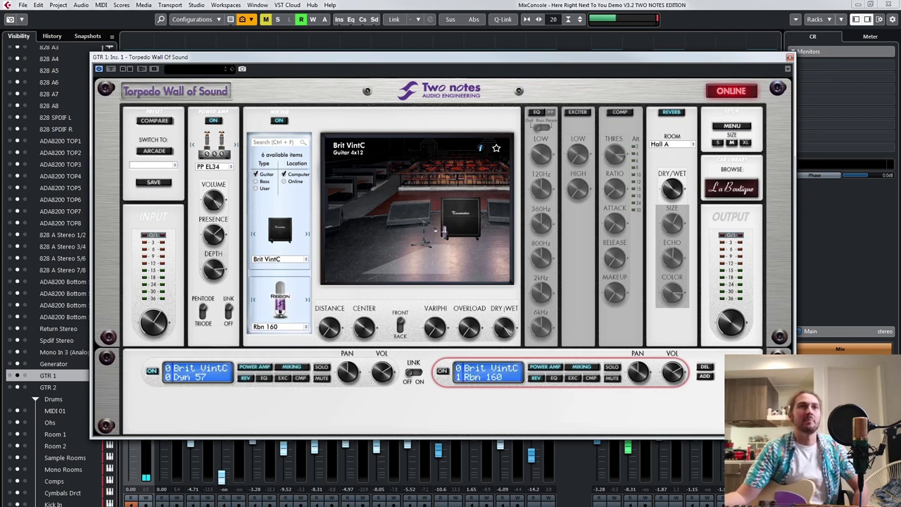
Adjust the Dyn 57's center position on the first cabinet and compare it with the second cabinet's microphone placement
left_click(381, 371)
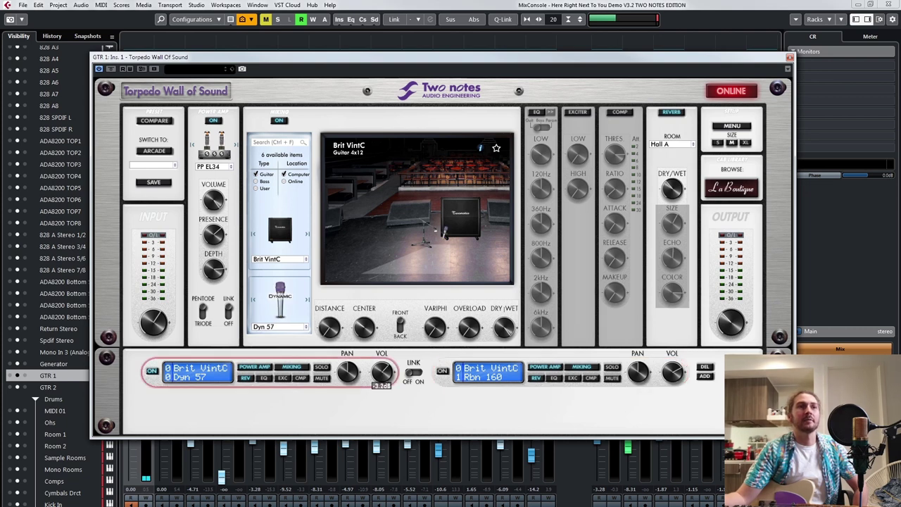
left_click_drag(364, 327, 364, 320)
left_click(488, 372)
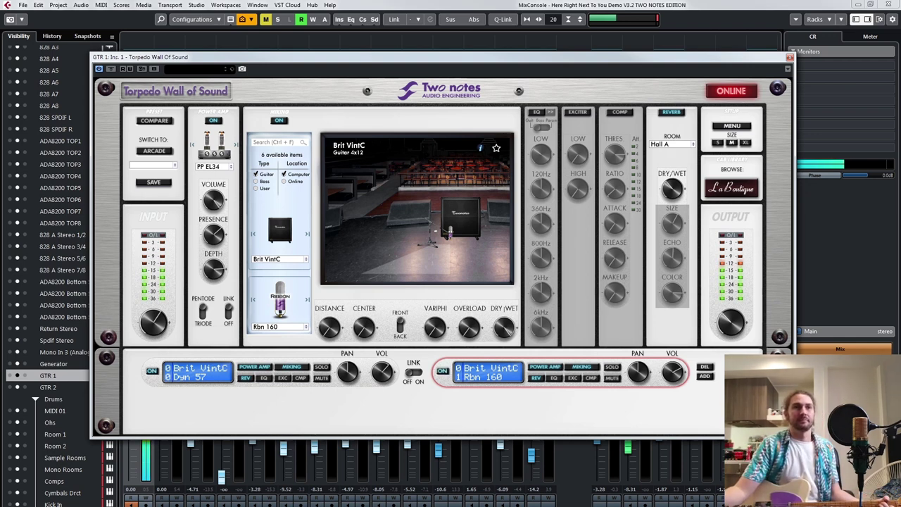
left_click(381, 373)
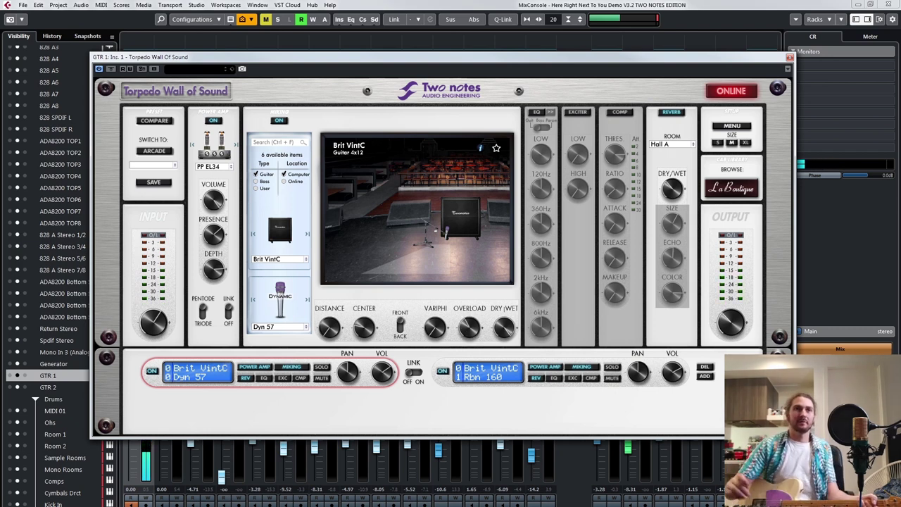
Raise the reverb's dry/wet mix, and fine-tune the first cabinet's volume and the Dyn 57's center position
left_click(488, 372)
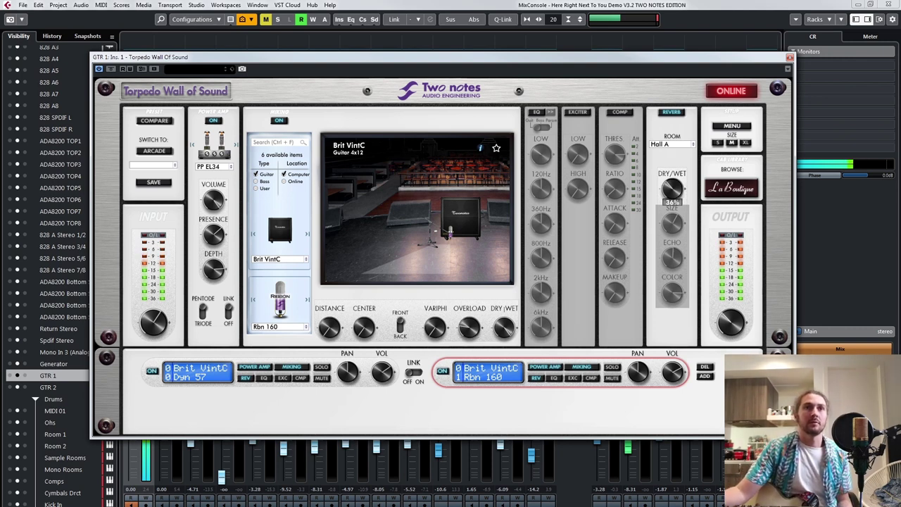
left_click_drag(672, 188, 671, 183)
left_click(197, 372)
left_click_drag(382, 372, 381, 365)
left_click_drag(364, 327, 364, 331)
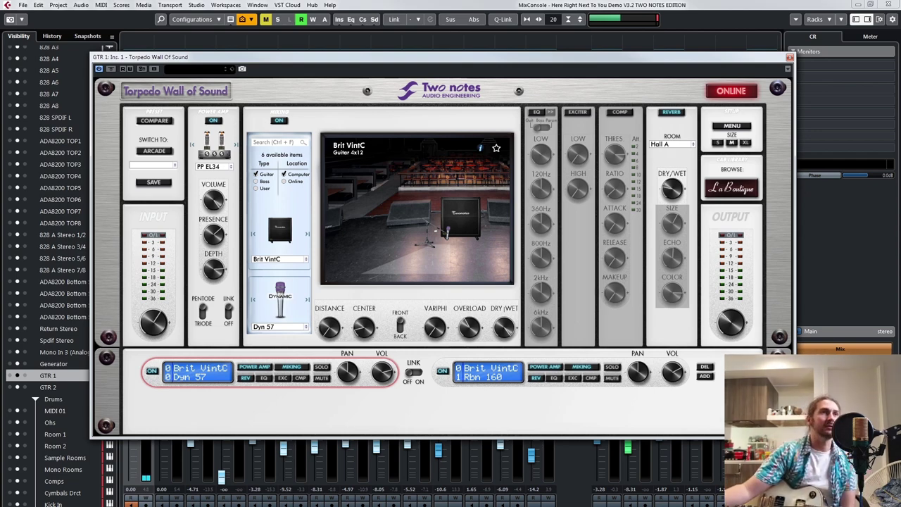
Turn off the power amp simulation and move the Torpedo Wall of Sound plug-in to GTR 1's second insert slot
left_click(212, 120)
left_click_drag(295, 57, 383, 7)
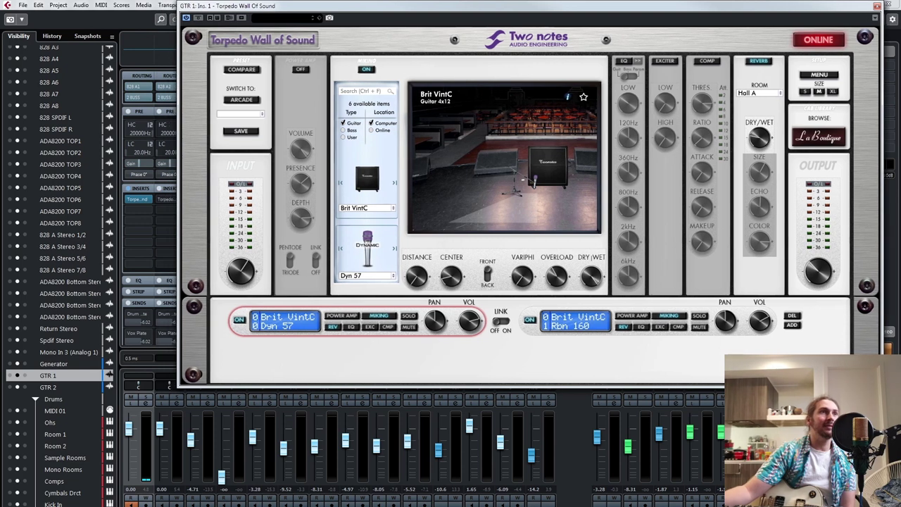
left_click_drag(143, 199, 147, 210)
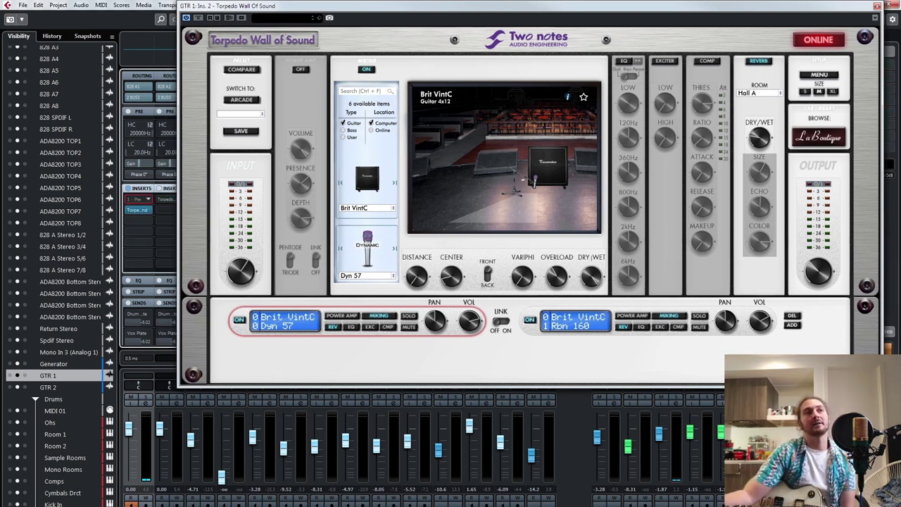
Load Guitar Rig 5 into GTR 1's empty first insert slot, searching the plug-in list for "guitar"
left_click(146, 200)
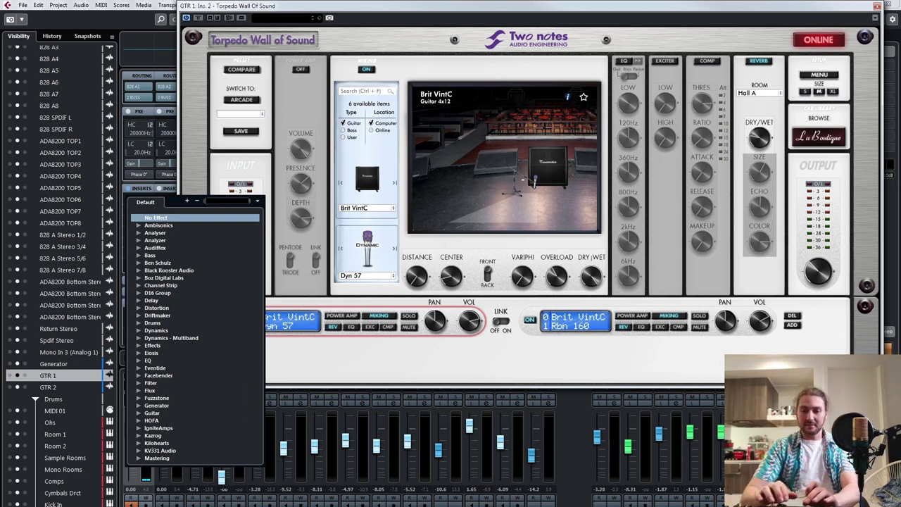
type("guitar")
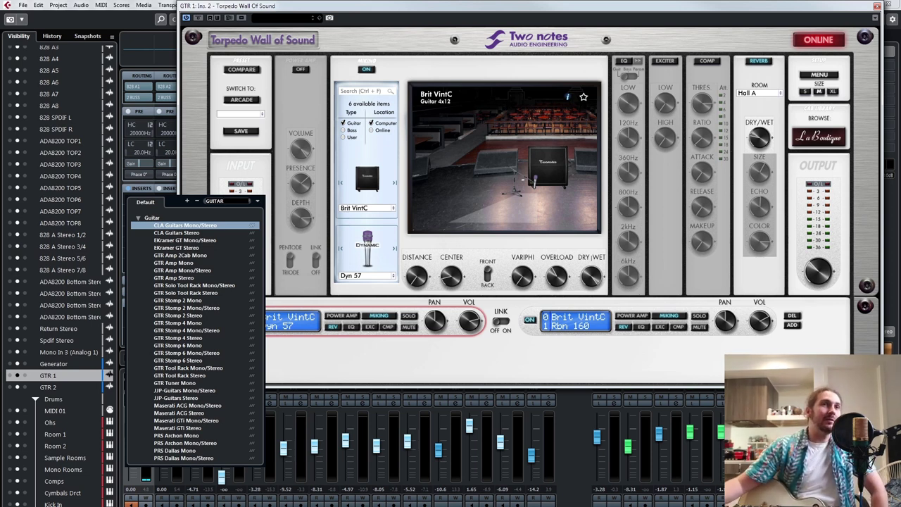
scroll(195, 336, "down", 2)
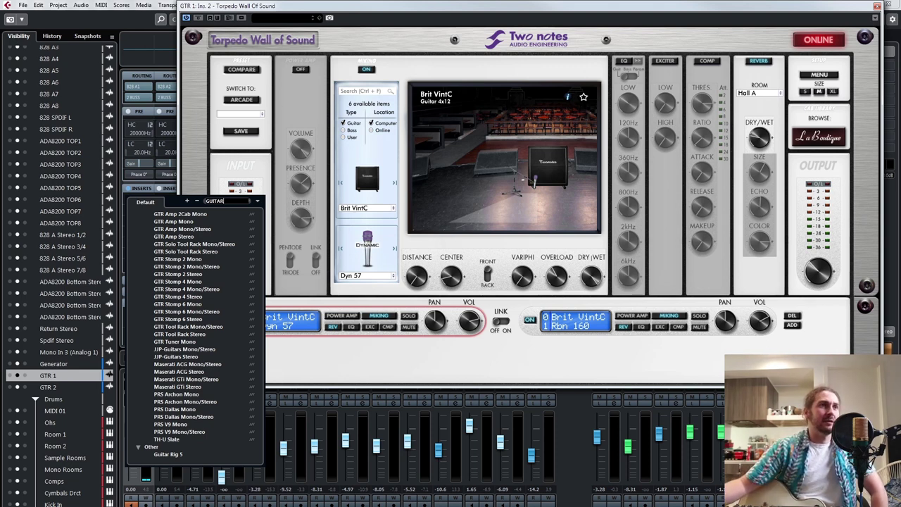
scroll(196, 336, "up", 2)
scroll(196, 336, "down", 2)
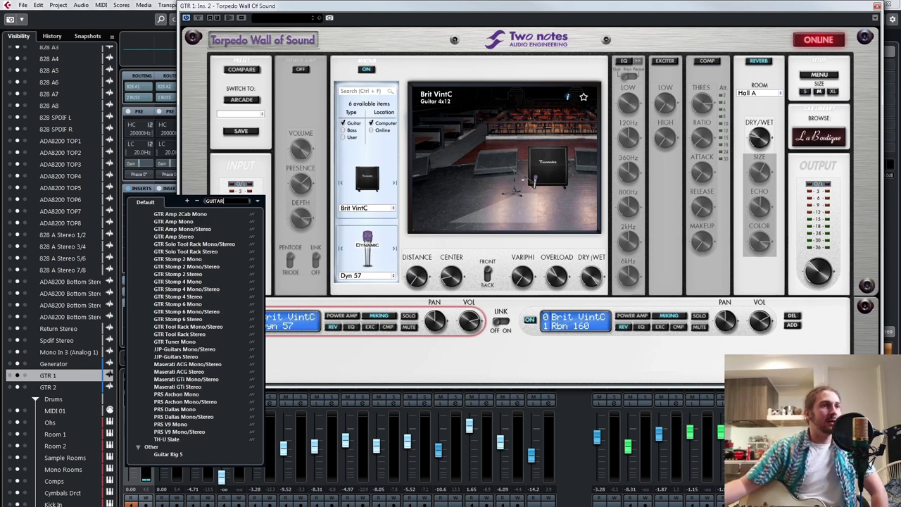
key("Escape")
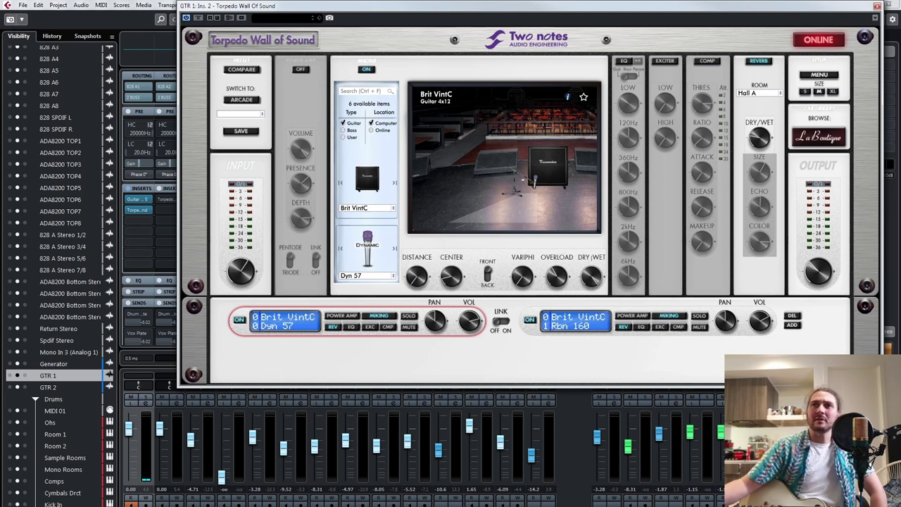
Shrink Torpedo Wall of Sound to size S, hide Guitar Rig's component browser, and arrange both plug-in windows side by side
left_click_drag(900, 141, 422, 11)
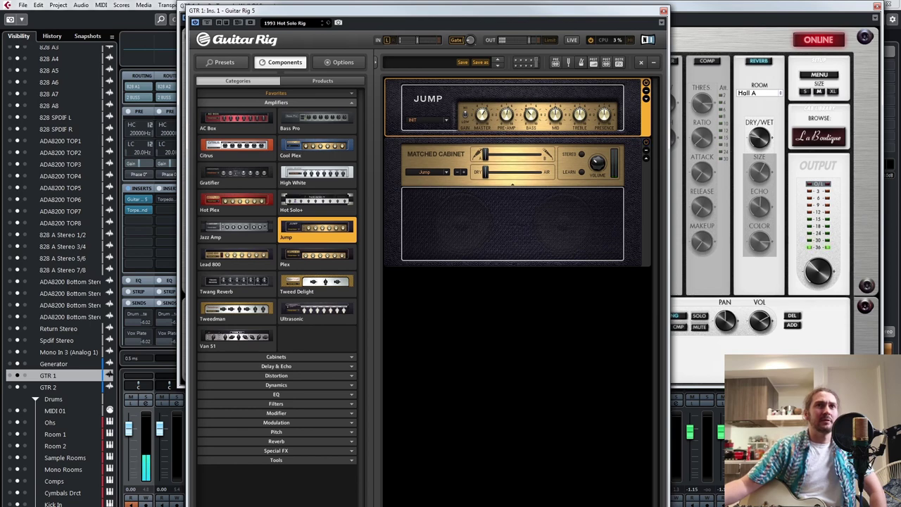
left_click_drag(422, 11, 322, 328)
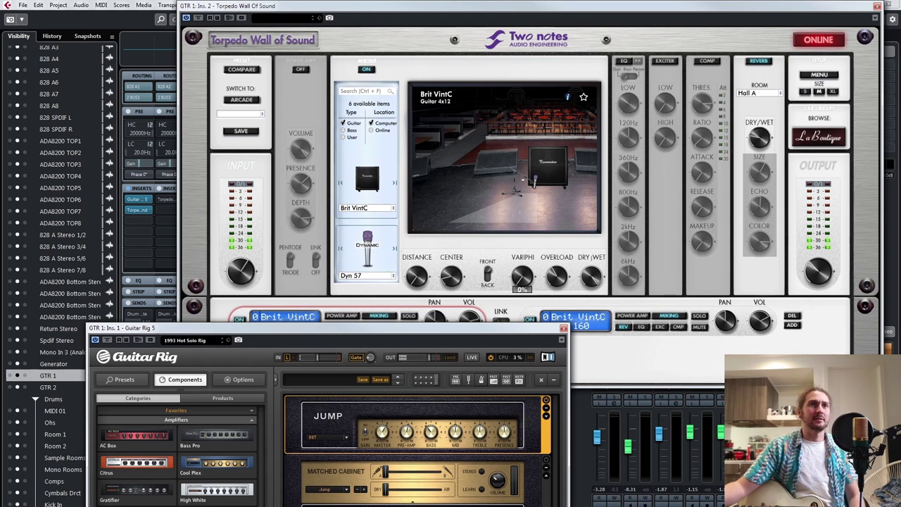
left_click(555, 280)
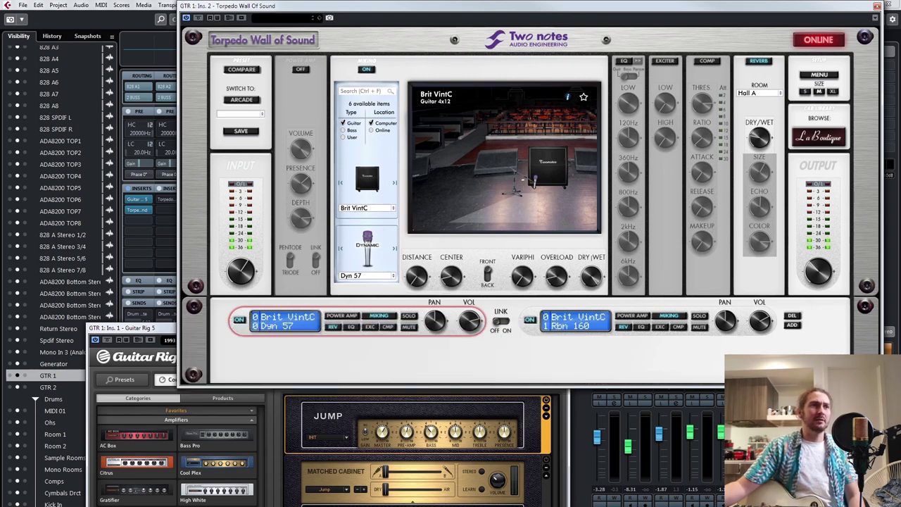
left_click_drag(141, 328, 282, 21)
left_click(805, 92)
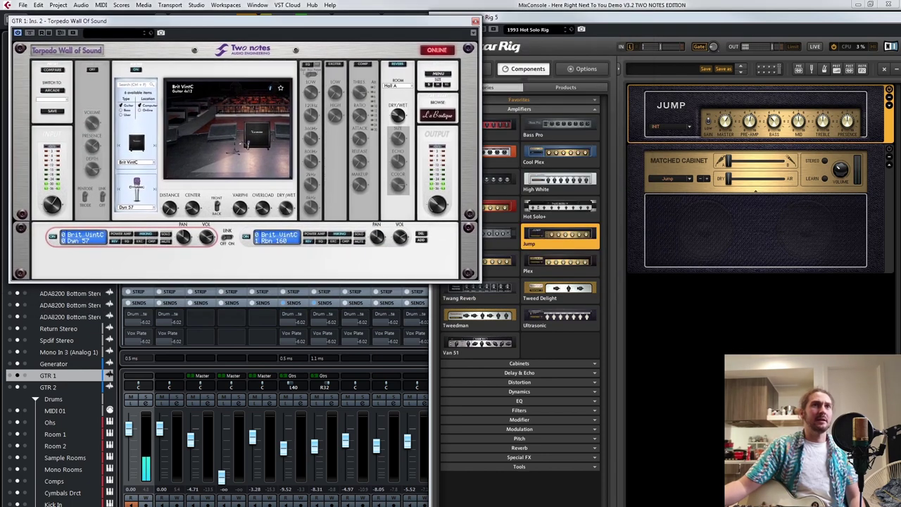
left_click(618, 69)
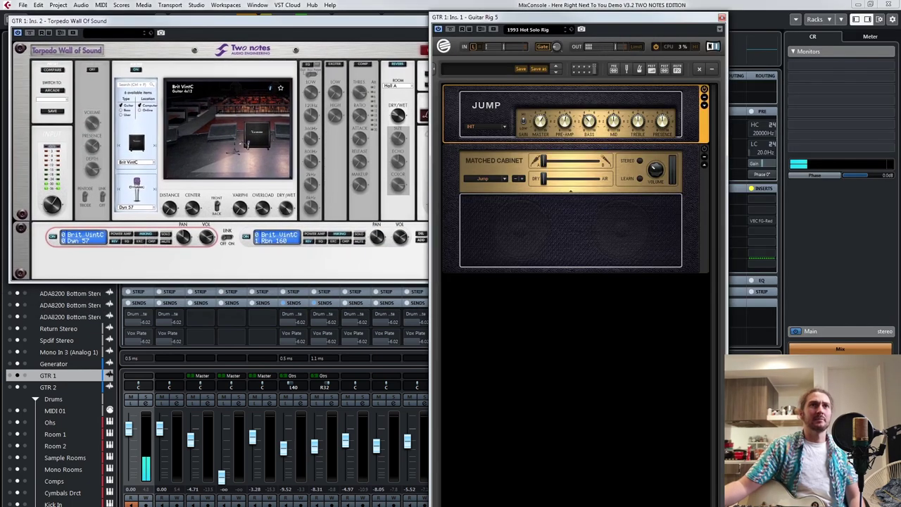
left_click_drag(549, 17, 678, 11)
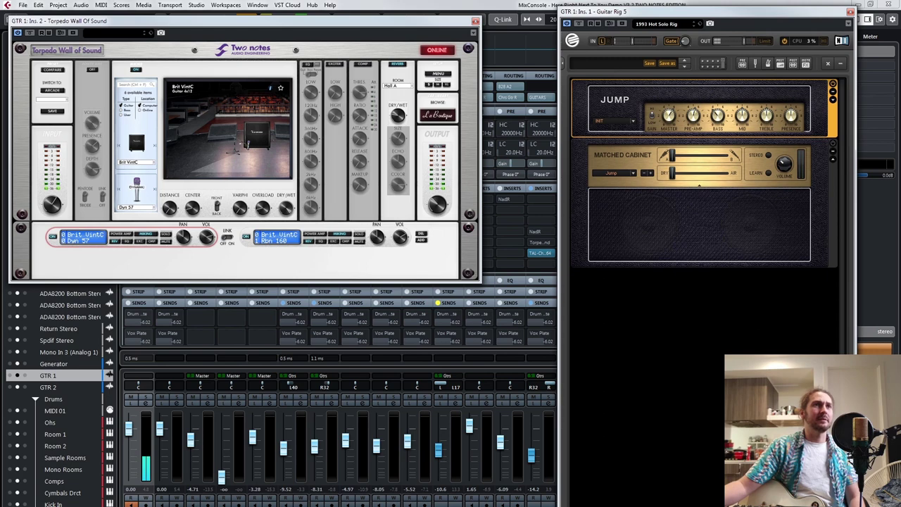
left_click_drag(317, 20, 359, 18)
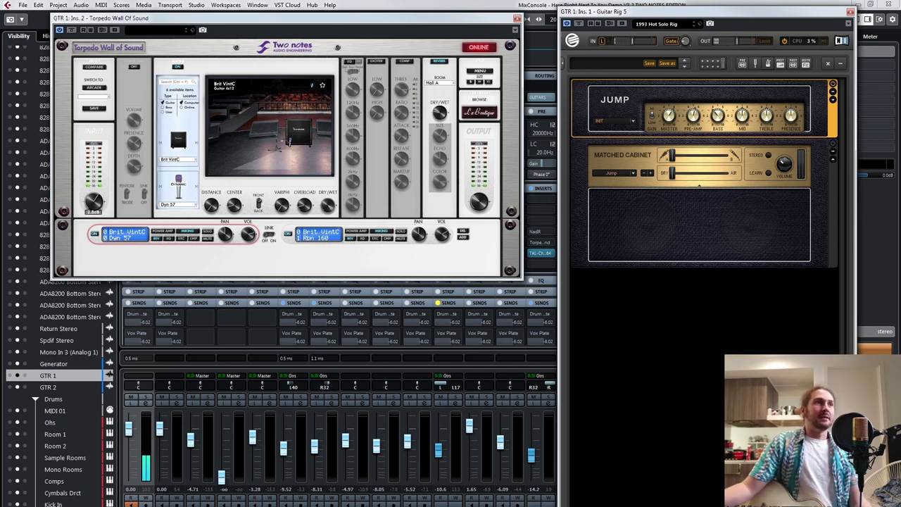
Fine-tune Torpedo Wall of Sound's input level and check the volume settings of Guitar Rig's Jump amp
left_click_drag(93, 202, 93, 207)
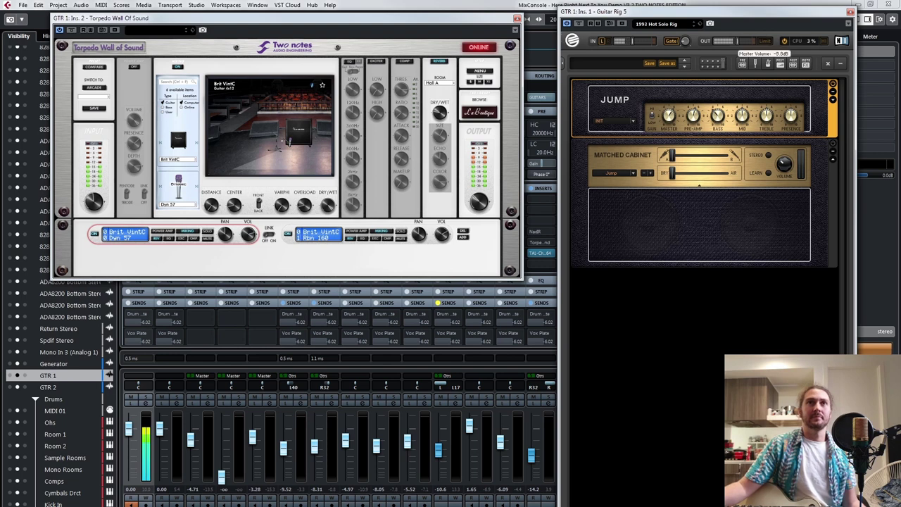
mouse_move(668, 117)
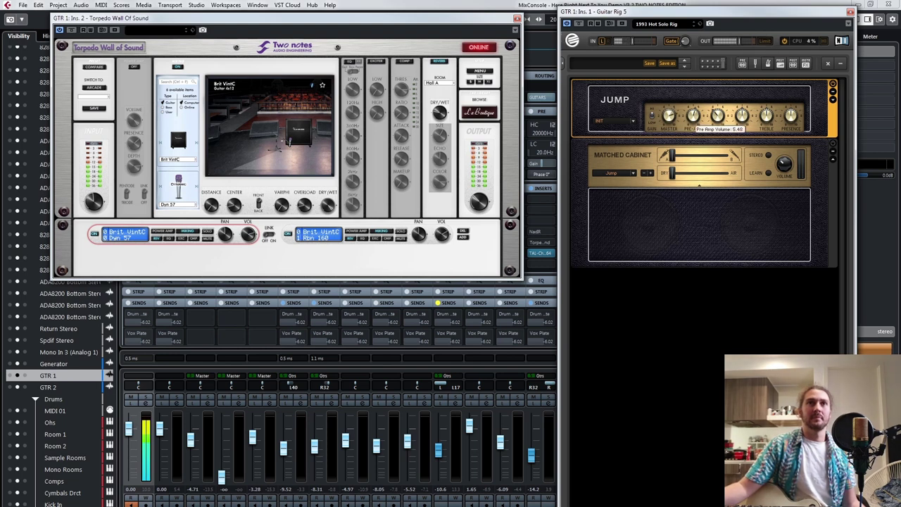
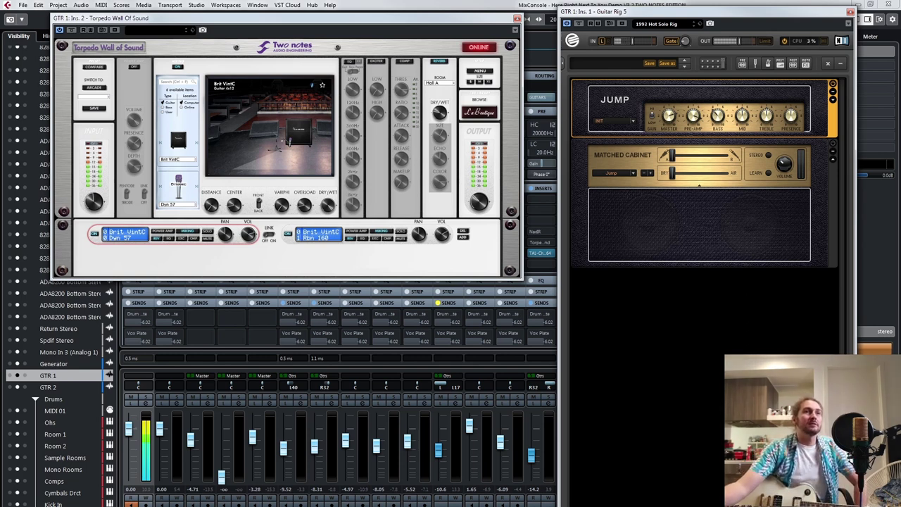
Change the second cabinet's microphone to Rbn 121 and the first's to Dyn 421, and turn off the reverb on both cabinets
left_click(320, 234)
left_click(169, 204)
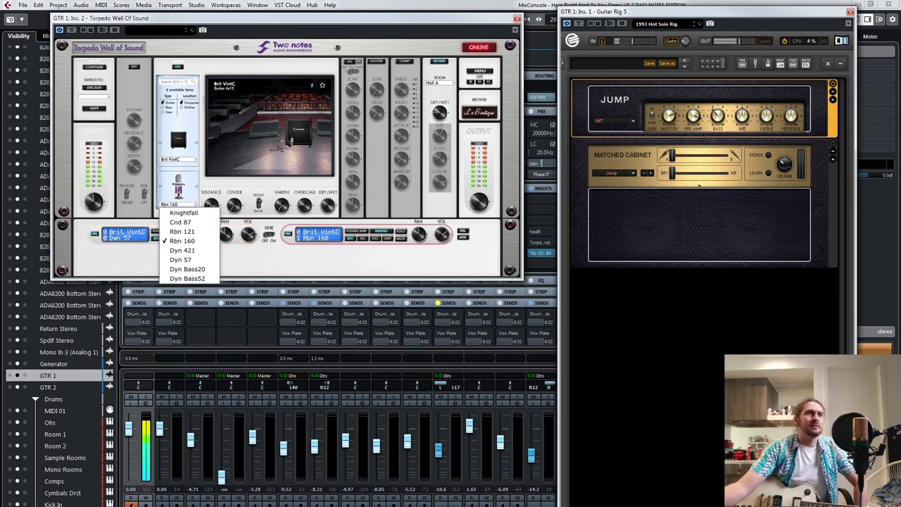
left_click(180, 228)
left_click(126, 235)
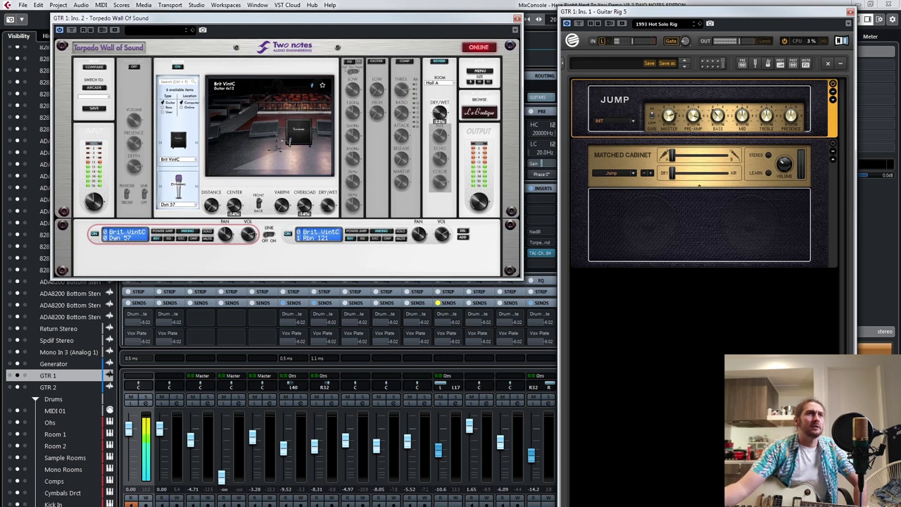
left_click(169, 203)
left_click(179, 260)
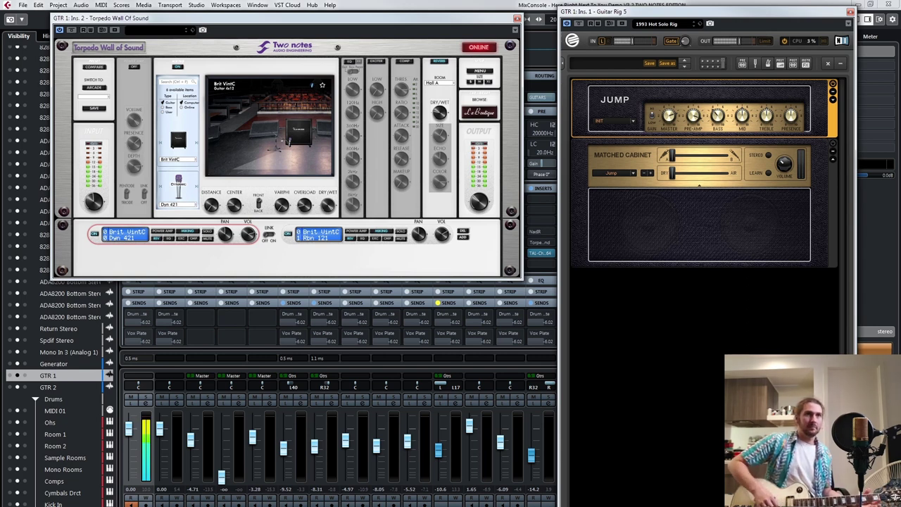
left_click(350, 238)
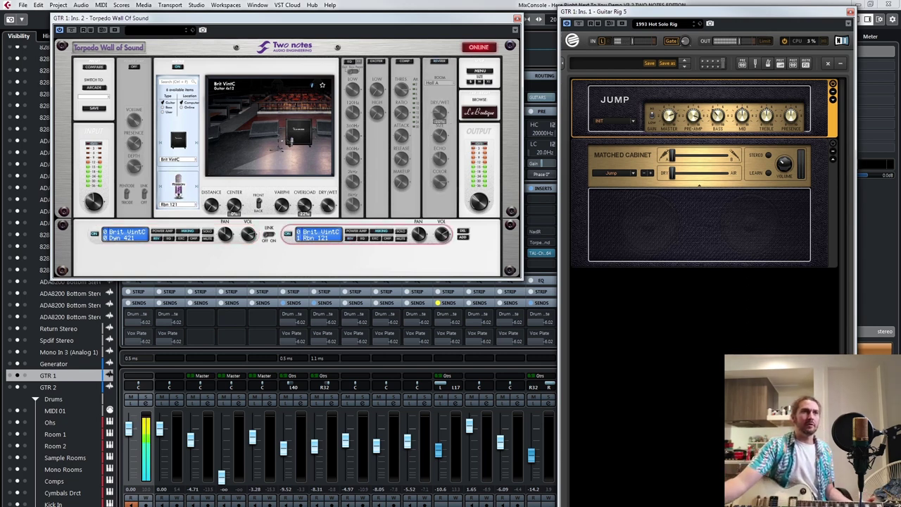
left_click(156, 238)
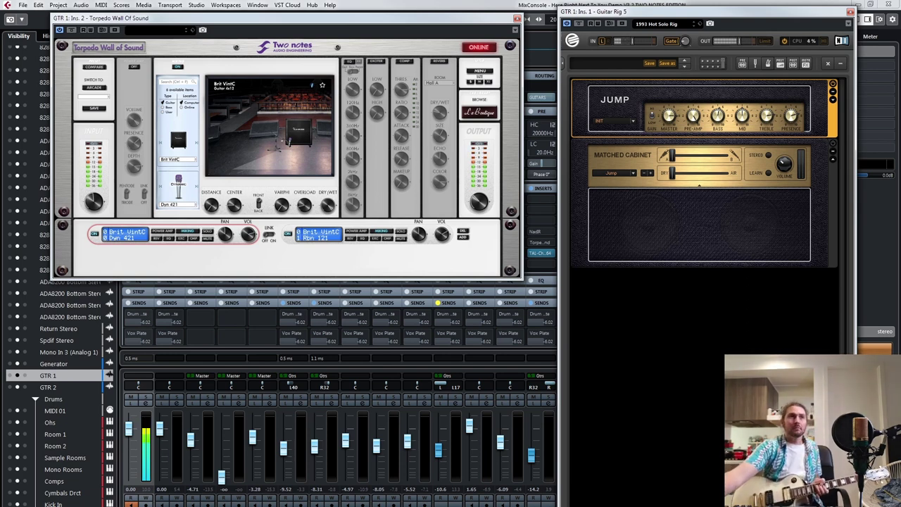
Set the second cabinet's microphone to Dyn 421, and change the first cabinet to Celestion Ruby Closed 1x12 with a Dyn 57
left_click(188, 160)
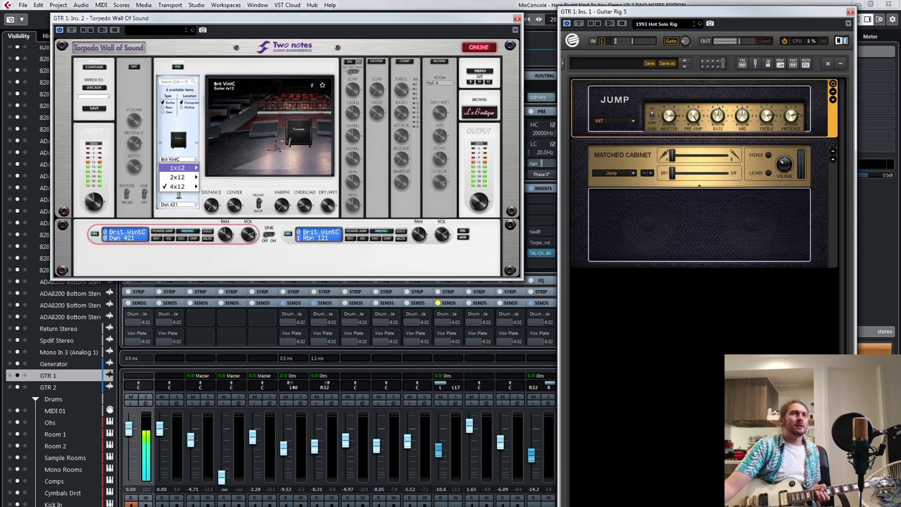
left_click(269, 235)
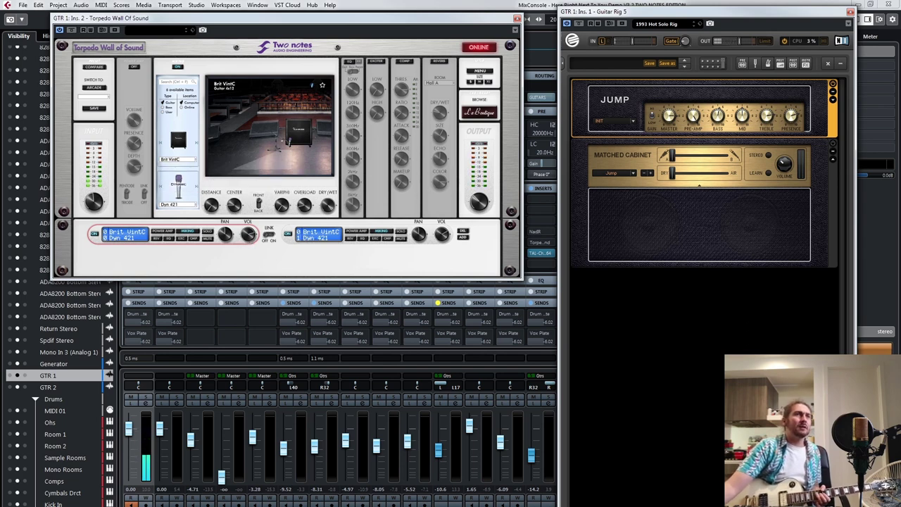
left_click(179, 160)
mouse_move(178, 178)
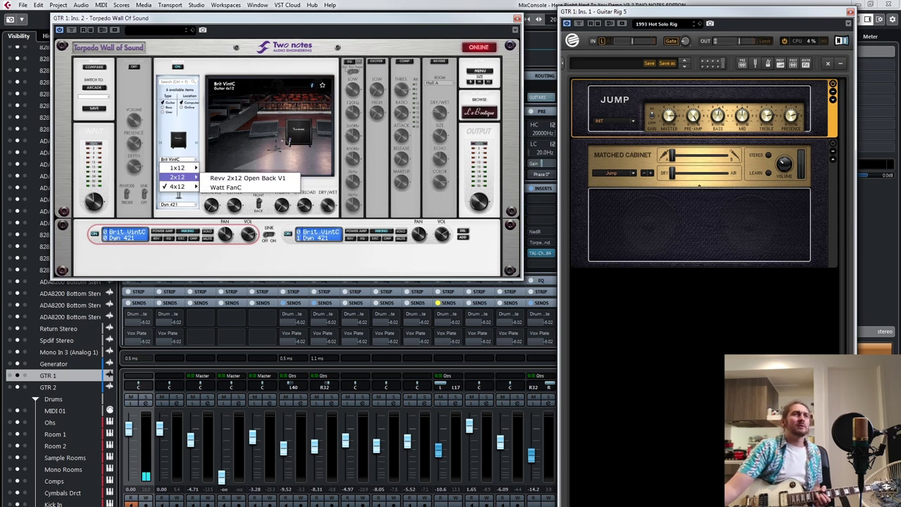
left_click(246, 168)
mouse_move(248, 233)
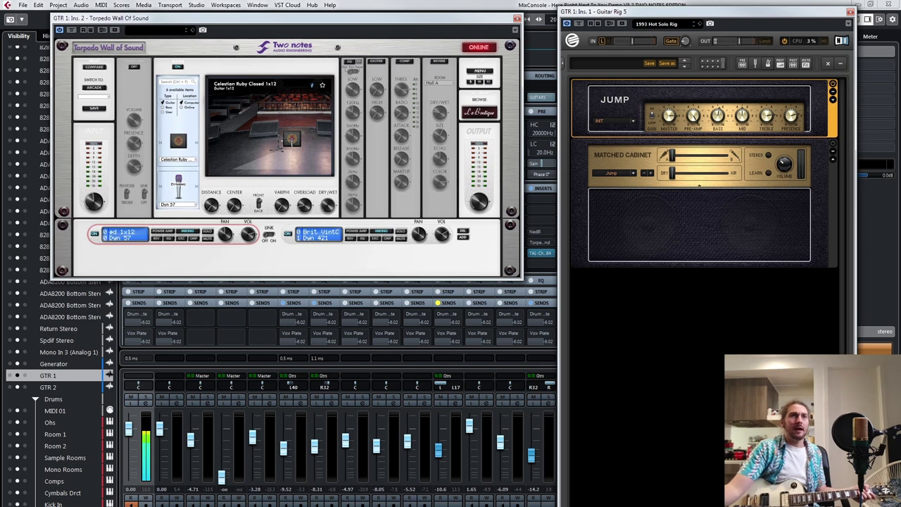
left_click(317, 235)
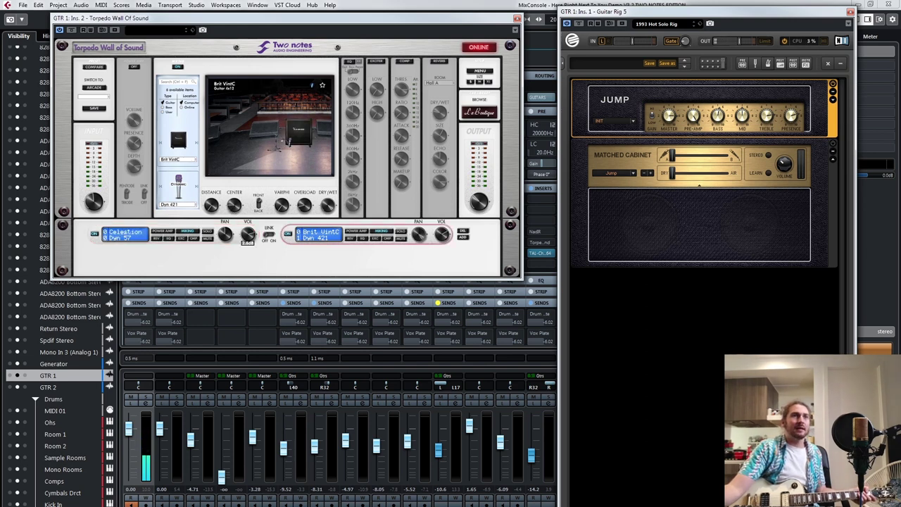
left_click(125, 234)
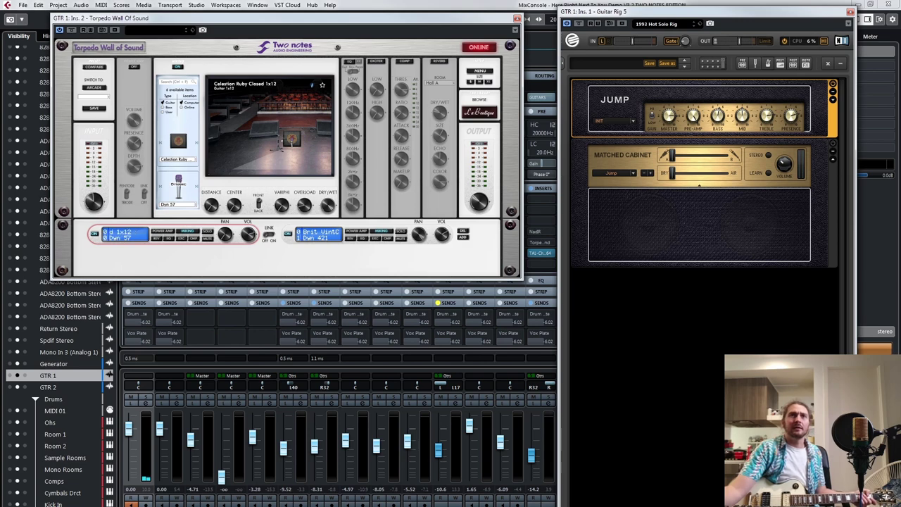
Add the Flanger modulation effect ahead of the Jump amp in Guitar Rig, and hide the component browser again
left_click(563, 63)
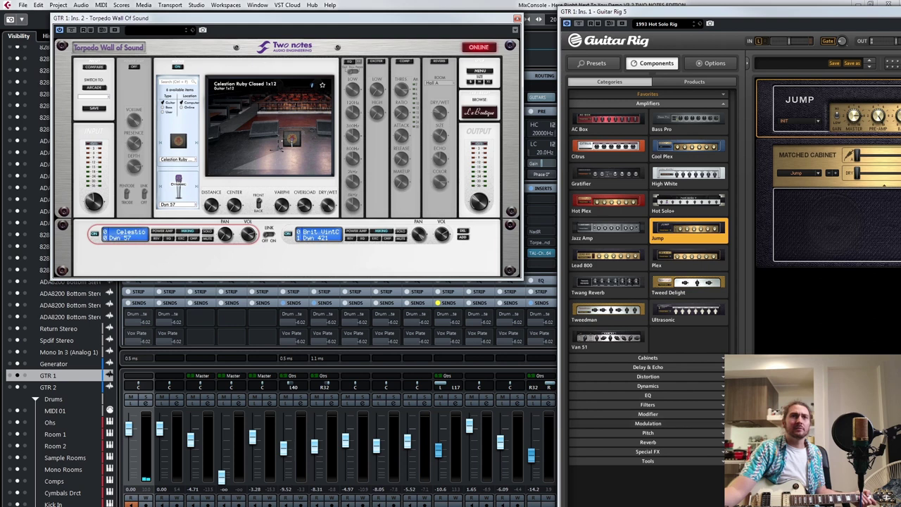
left_click(648, 423)
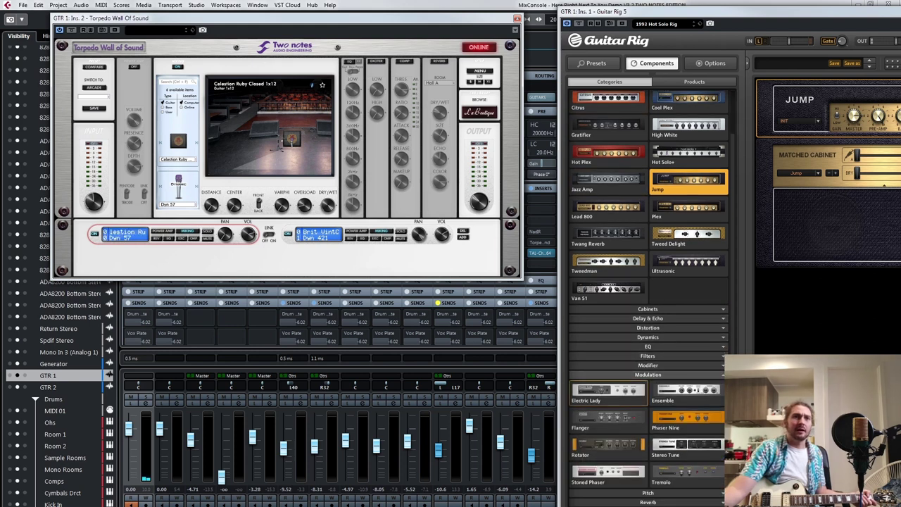
left_click_drag(608, 420, 807, 77)
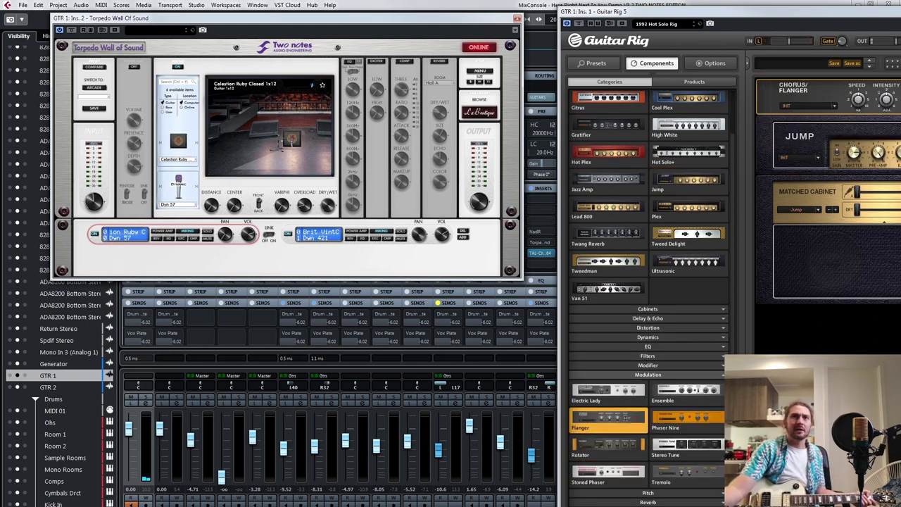
left_click(748, 63)
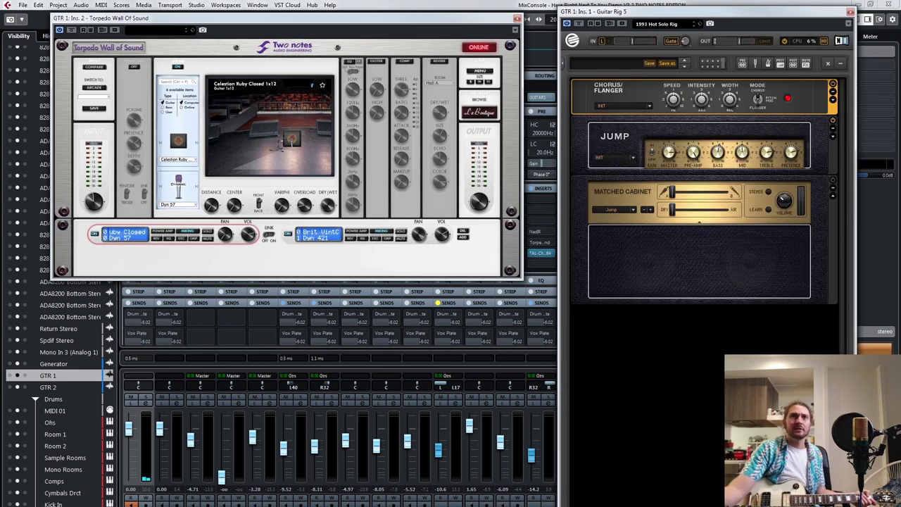
Enable Stereo Spread on the Chorus/Flanger and stereo processing in the Jump amp's expert settings
left_click(833, 100)
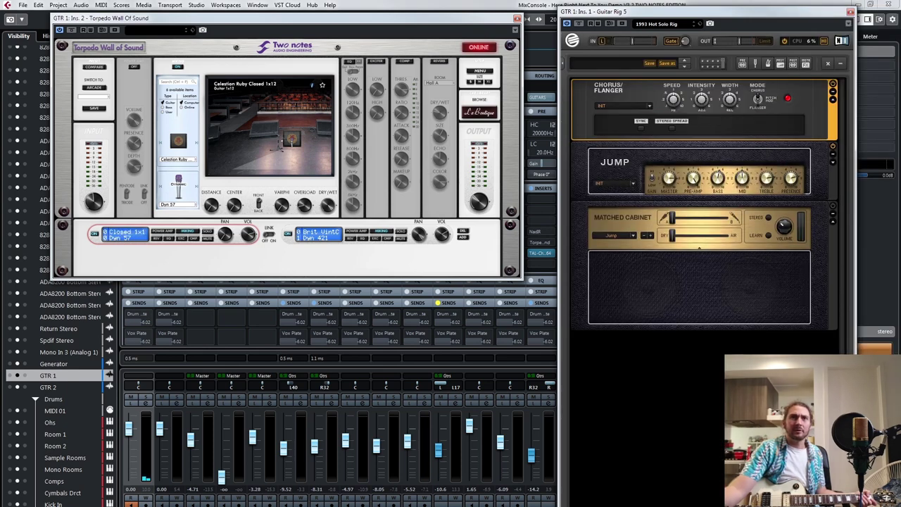
left_click(672, 128)
left_click(832, 162)
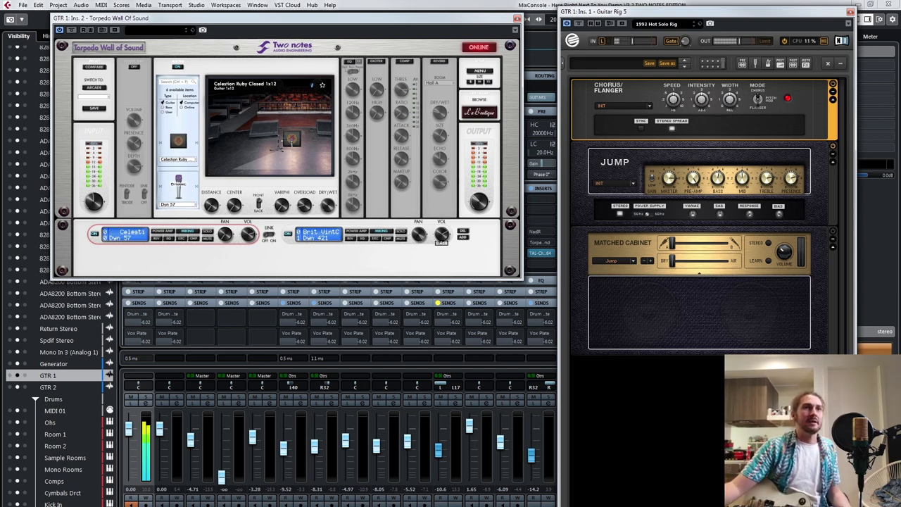
Balance the volumes of the two Torpedo cabinets and fine-tune the Dyn 57's center position on the Celestion Ruby
left_click(441, 238)
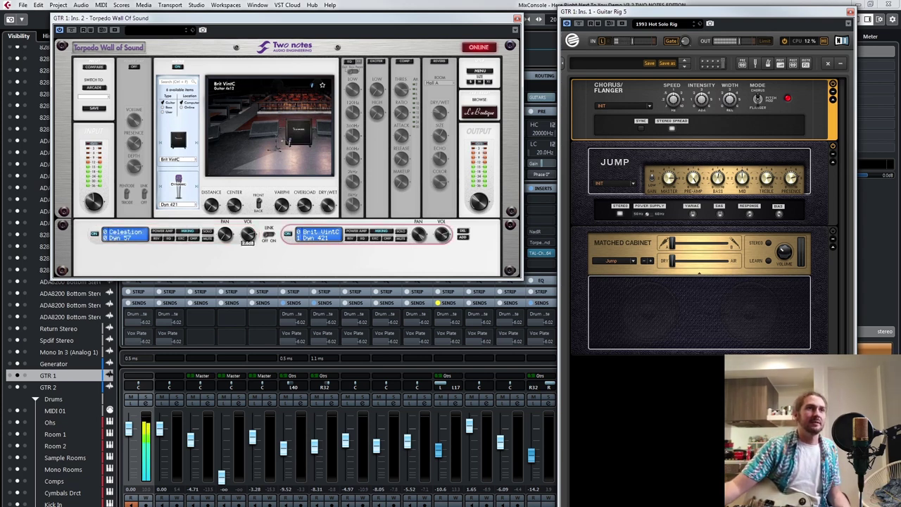
left_click(248, 239)
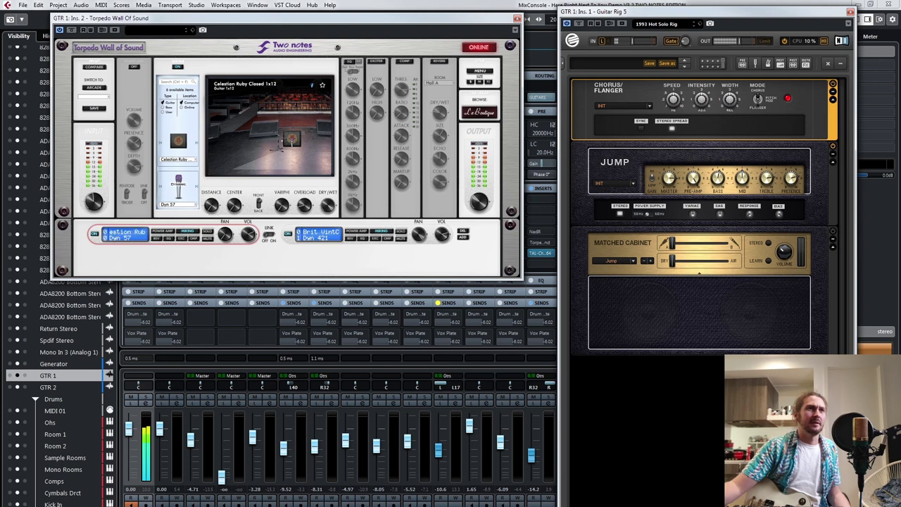
left_click_drag(235, 206, 235, 203)
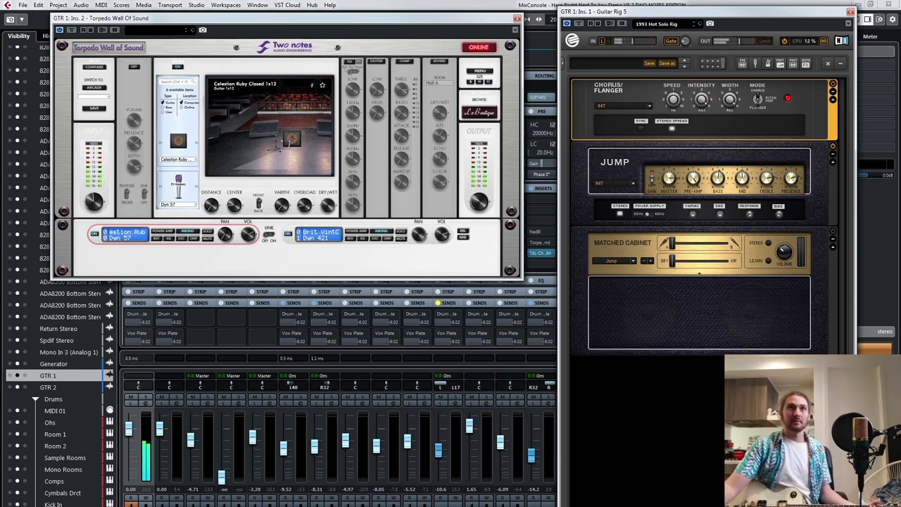
Fine-tune the Chorus/Flanger intensity in Guitar Rig, and select the Brit VintC cabinet channel in Torpedo
mouse_move(710, 101)
left_mouse_down()
mouse_move(710, 131)
mouse_move(711, 105)
left_mouse_up()
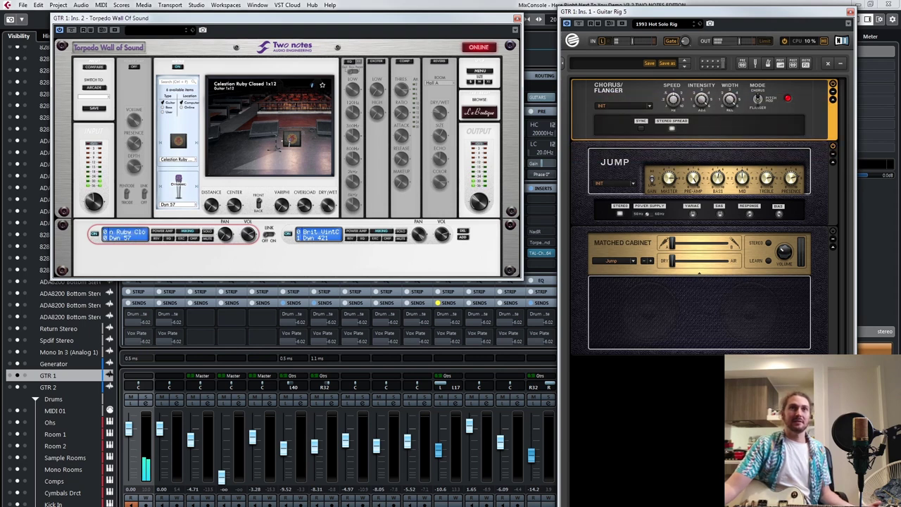
mouse_move(702, 100)
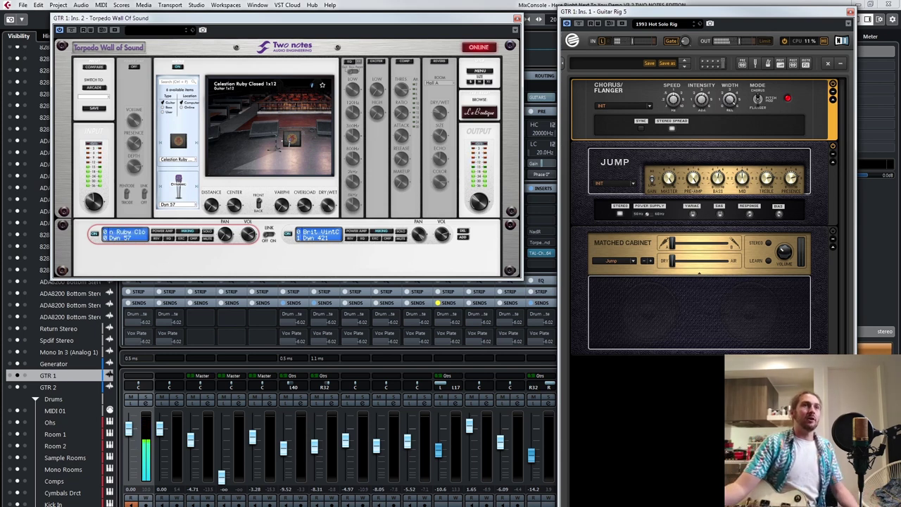
left_click(316, 234)
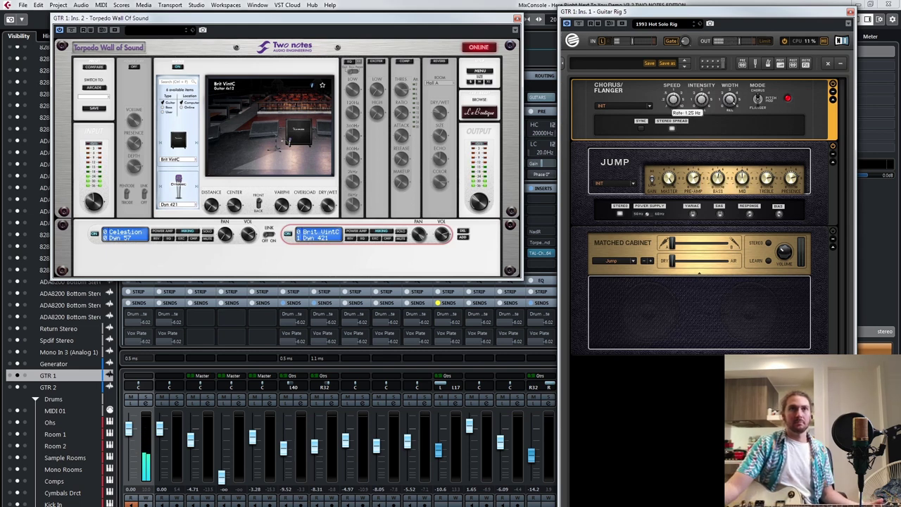
mouse_move(729, 100)
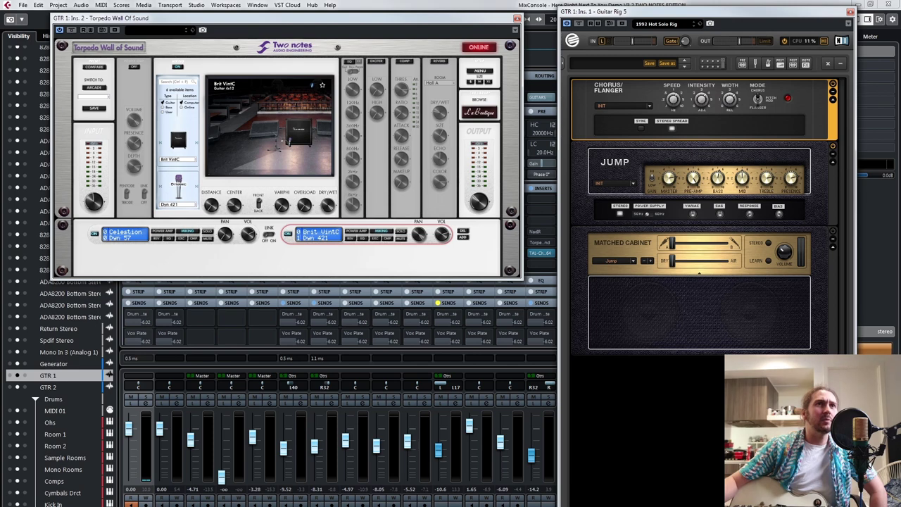
Return the Torpedo window to size S and move it clear of the GTR 1 insert slots
left_click(480, 82)
left_click_drag(422, 18, 408, 5)
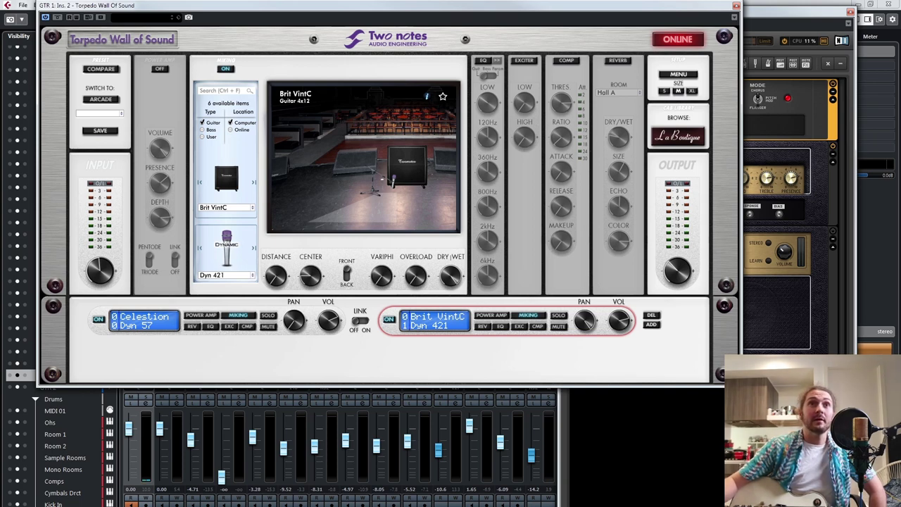
left_click(664, 91)
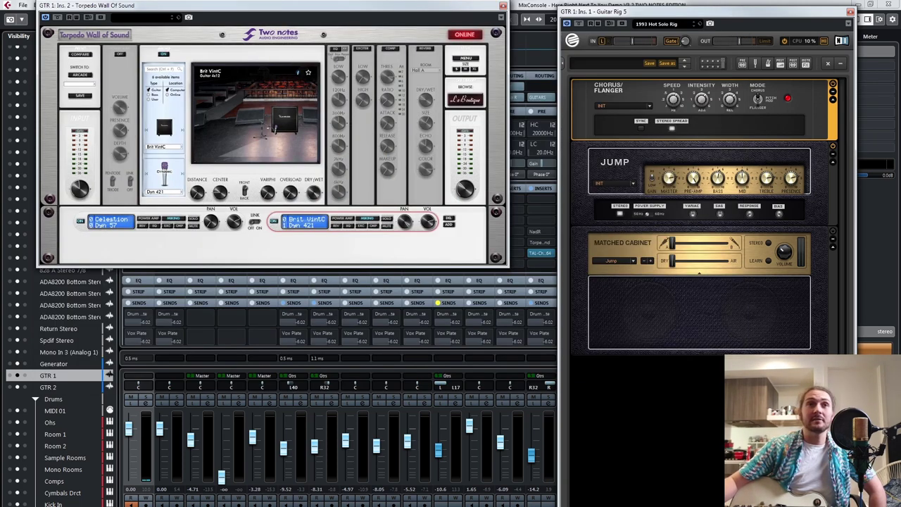
left_click_drag(282, 6, 297, 243)
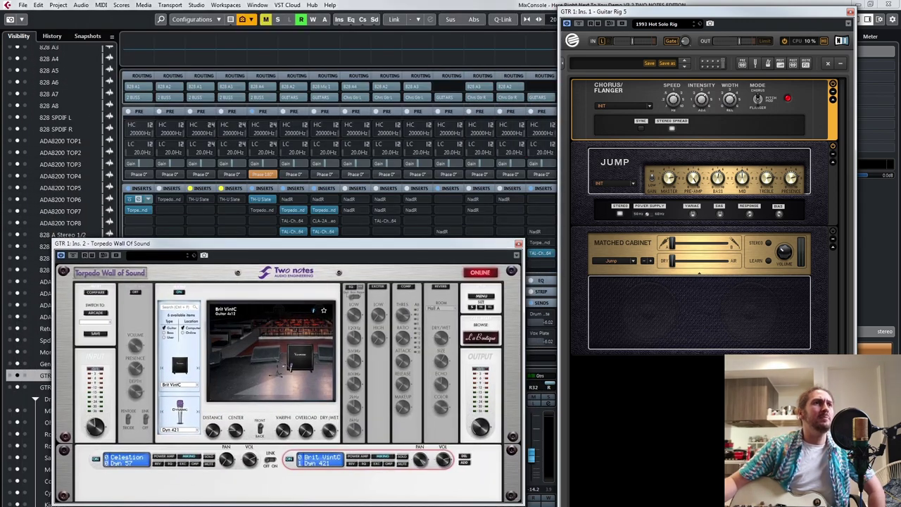
Replace Guitar Rig 5 with Amped - Roots in the first insert slot of GTR 1
left_click(147, 199)
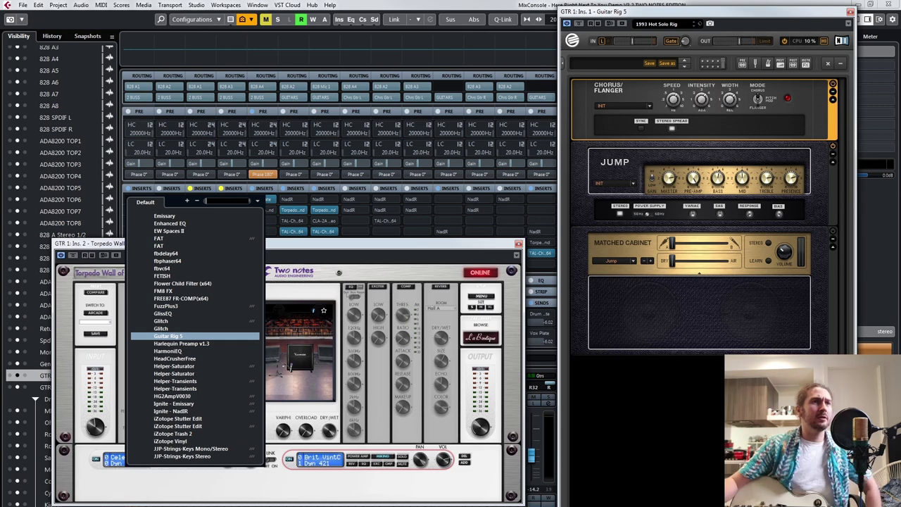
type("ML Sou")
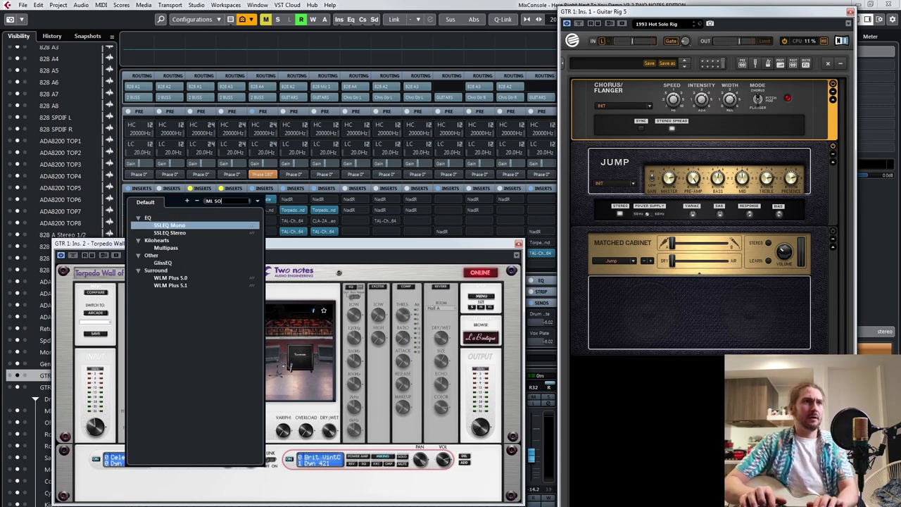
key("BackSpace")
key("BackSpace")
key("BackSpace")
key("BackSpace")
key("BackSpace")
key("BackSpace")
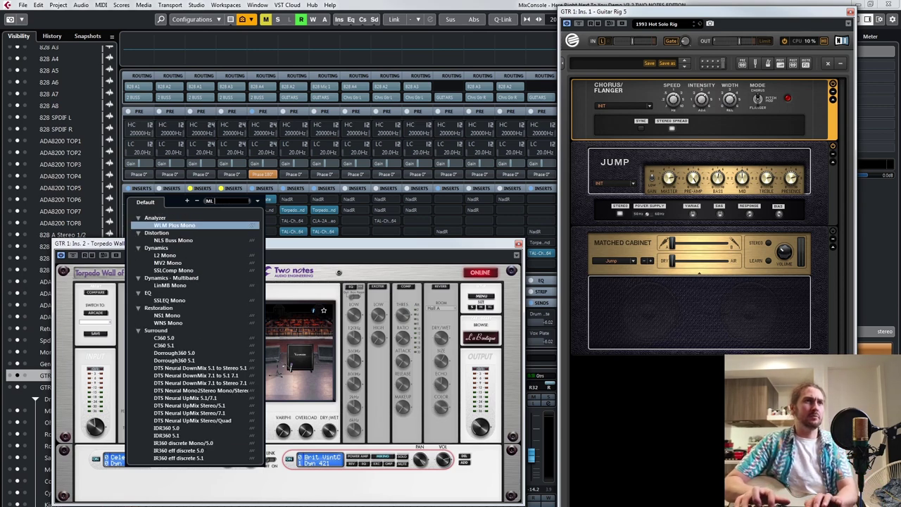
type("root")
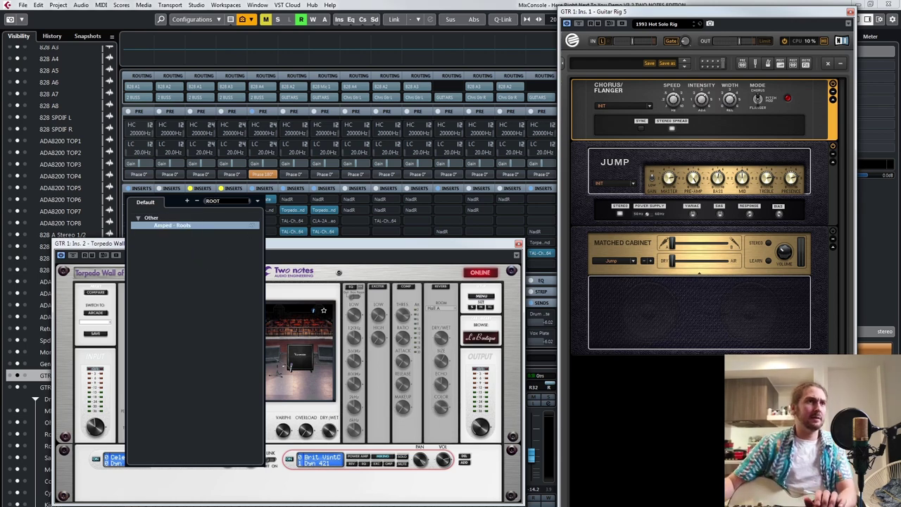
key("Return")
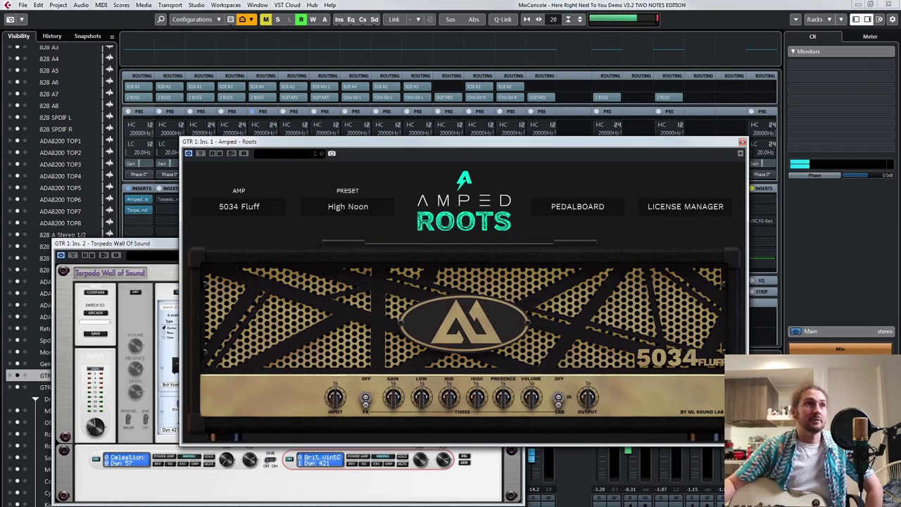
Arrange the Torpedo window above the Amped Roots window, and adjust Torpedo's output level
left_click(116, 244)
left_click_drag(116, 244, 81, 1)
left_click(605, 142)
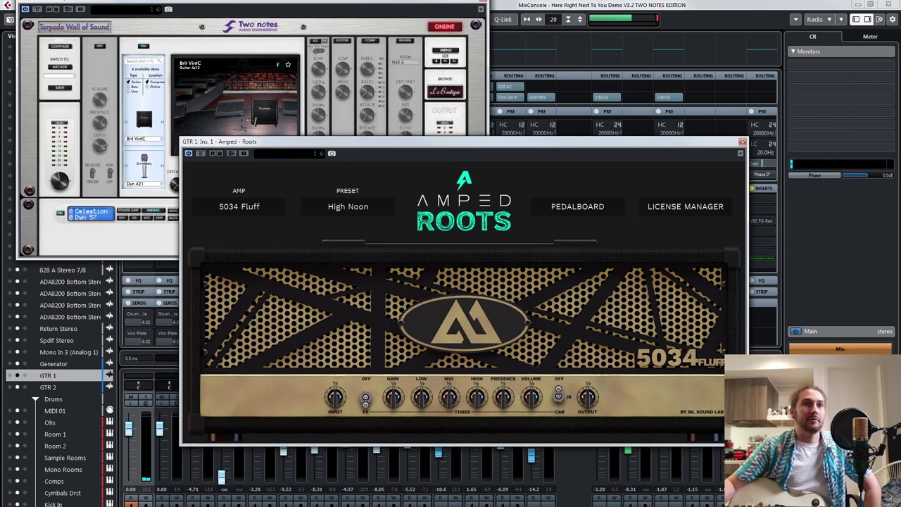
left_click_drag(605, 142, 509, 272)
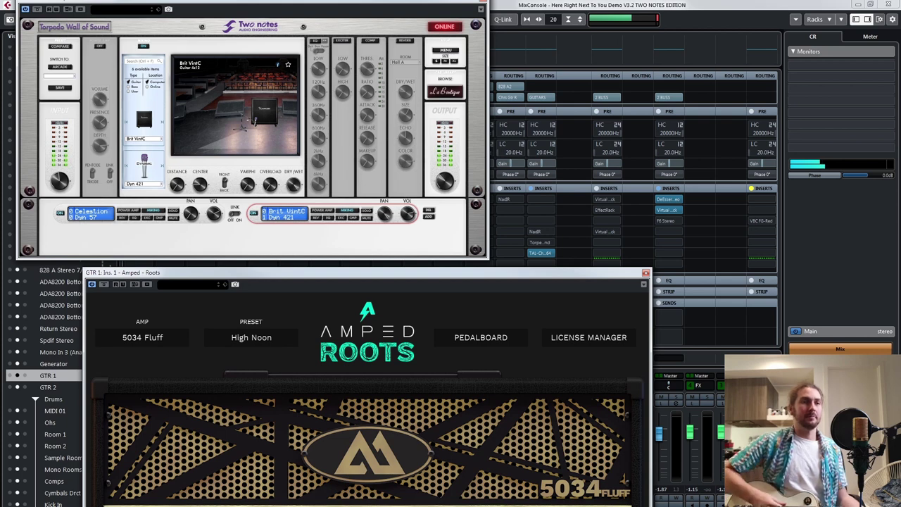
left_click_drag(444, 181, 444, 168)
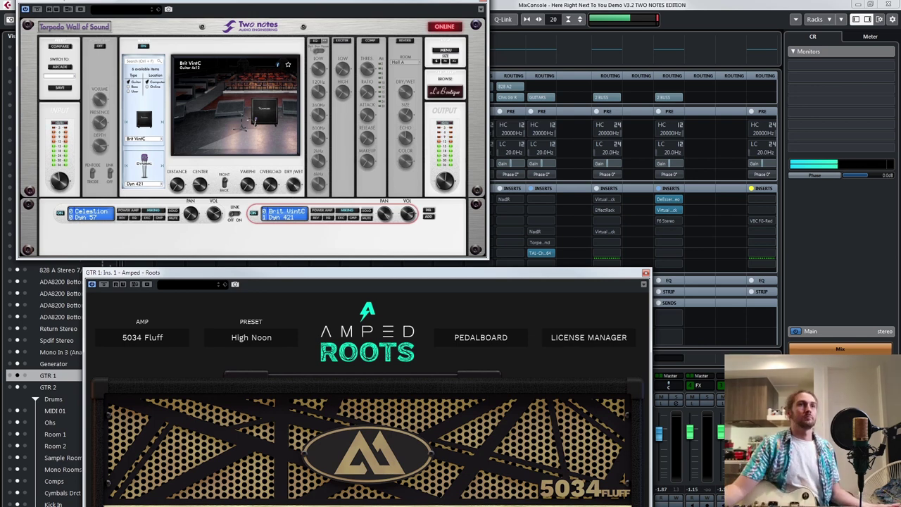
Uncover the Amped Roots amp controls, and show Torpedo at size M with User items included in its cabinet filter
left_click_drag(366, 272, 366, 226)
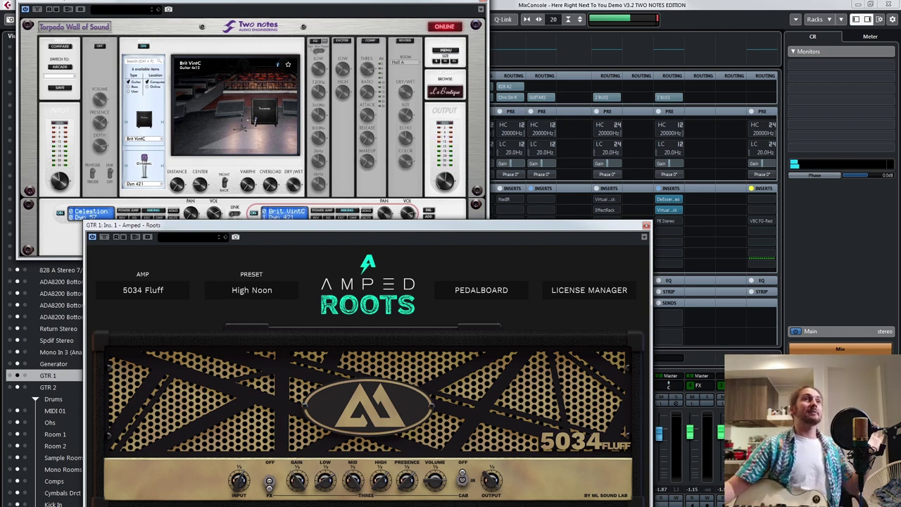
left_click(282, 9)
left_click_drag(281, 2, 359, 1)
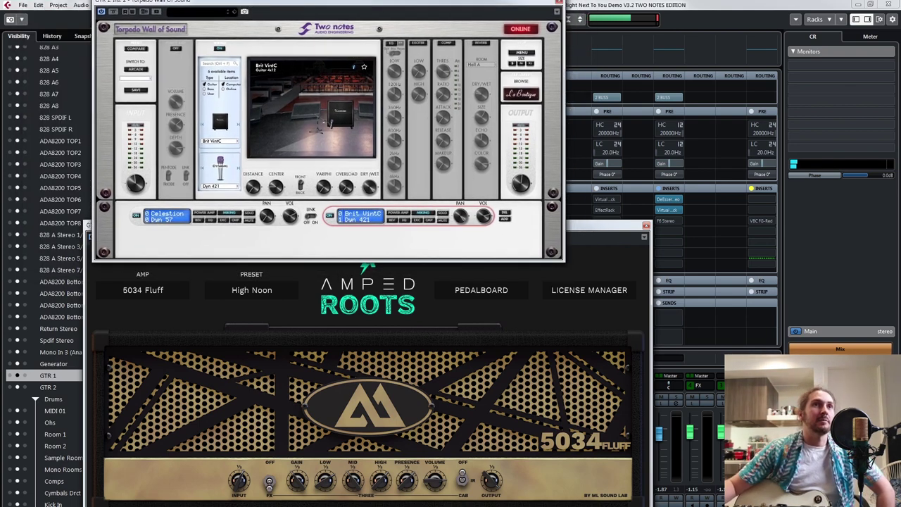
left_click(522, 64)
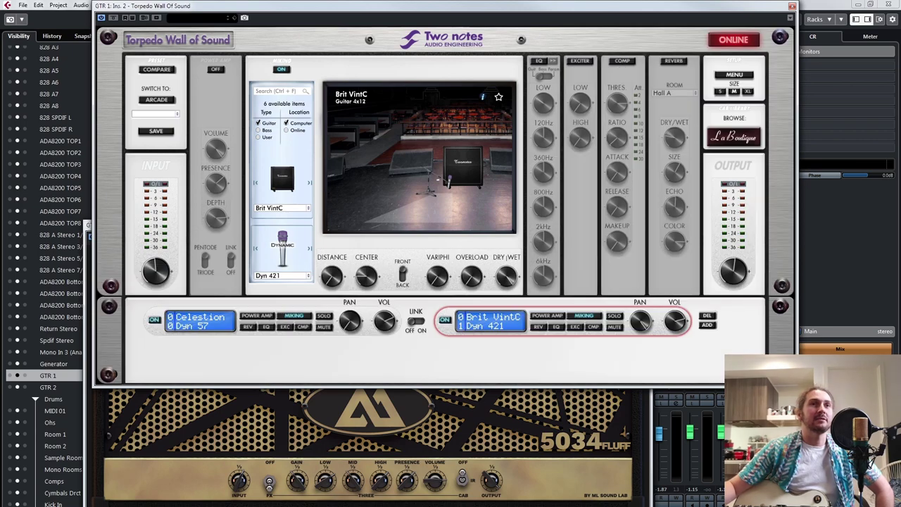
left_click_drag(493, 5, 473, 8)
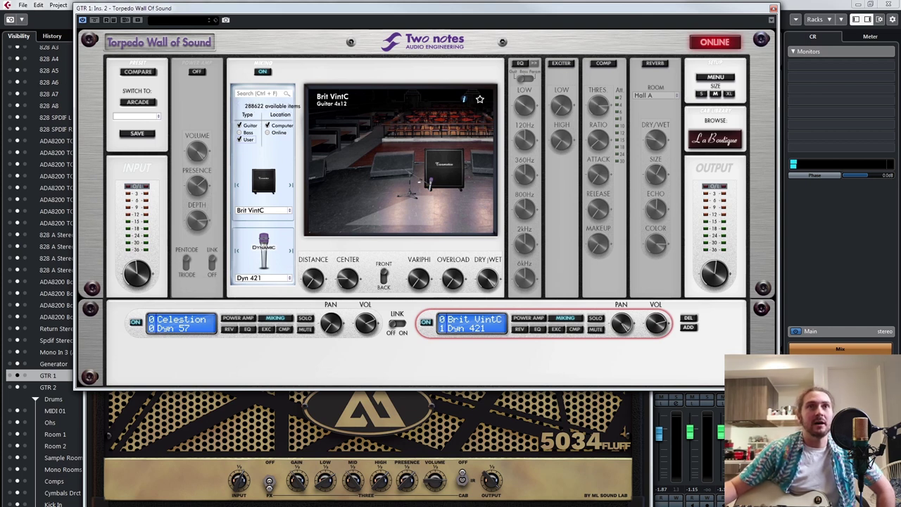
Examine Torpedo's option for the user impulse directory and the User impulse response folders available for the cabinet
left_click(715, 77)
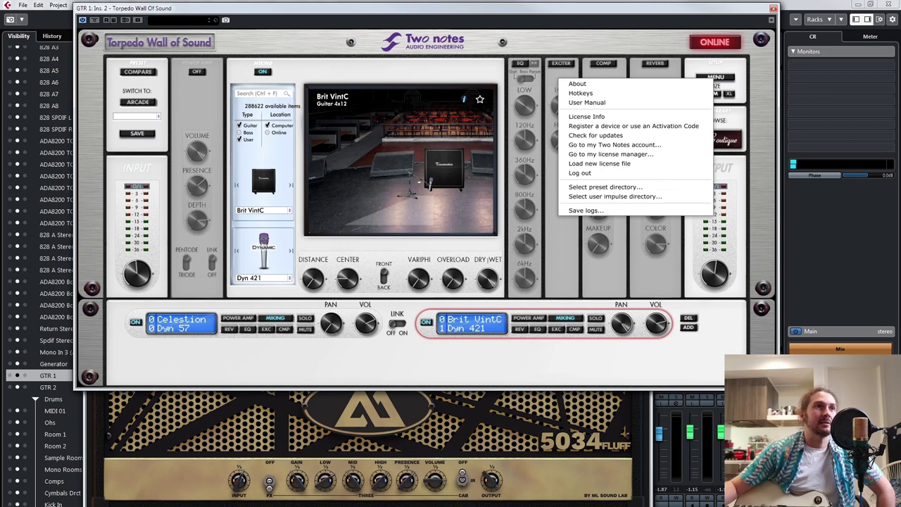
left_click(263, 211)
left_click(263, 210)
mouse_move(262, 229)
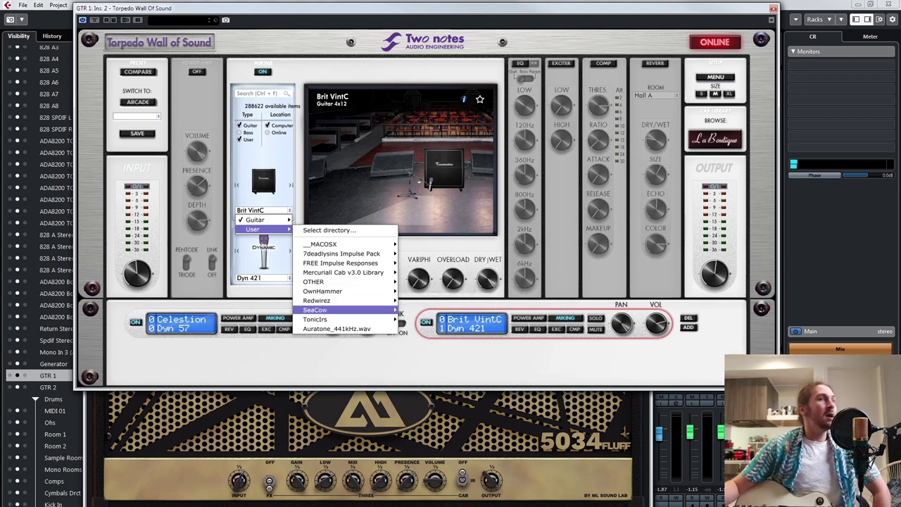
mouse_move(315, 310)
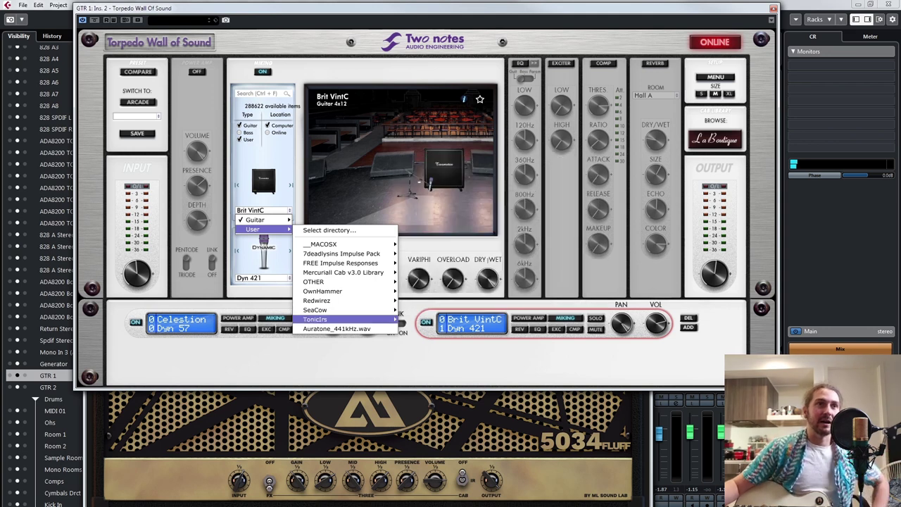
left_click(339, 357)
Link the two Torpedo cabinet channels and load Diez_K100_MOD_Modern 3.wav from SeaCow's Diezel 4x12 Front Loaded Modern Seacow Mixes
left_click(397, 323)
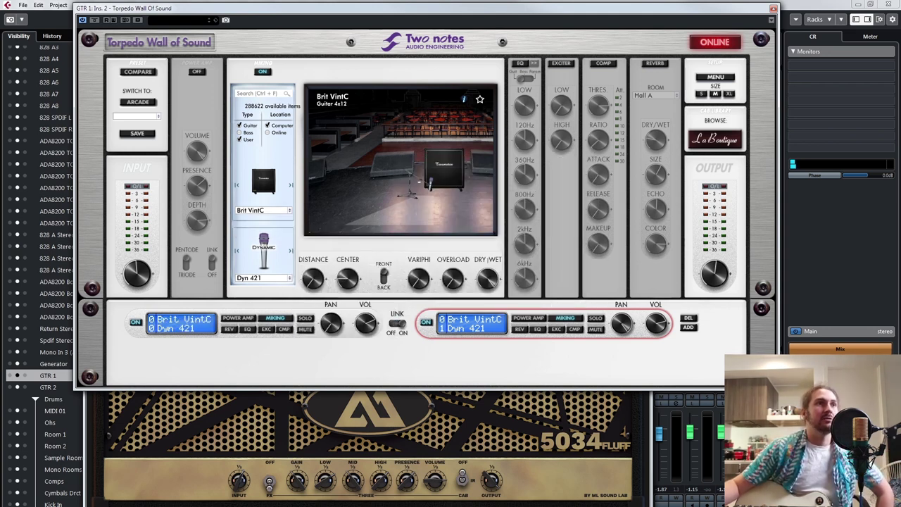
left_click(263, 211)
mouse_move(311, 239)
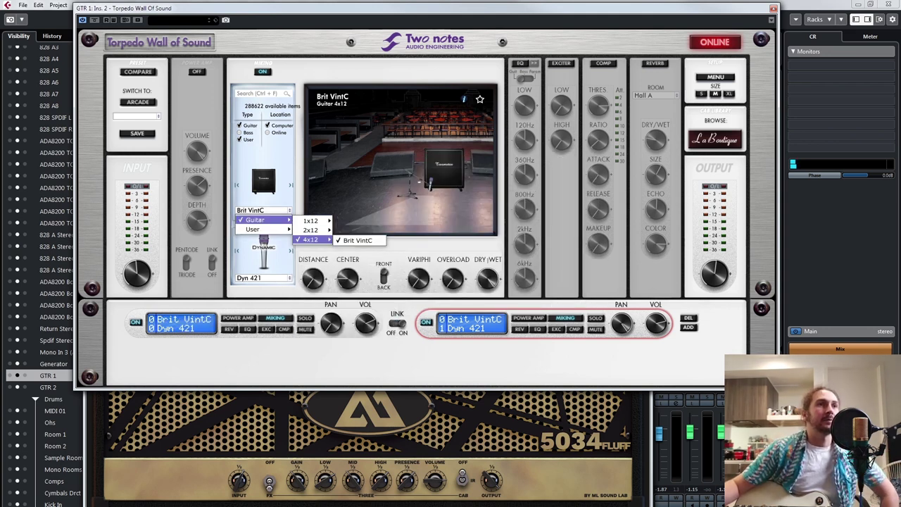
mouse_move(314, 281)
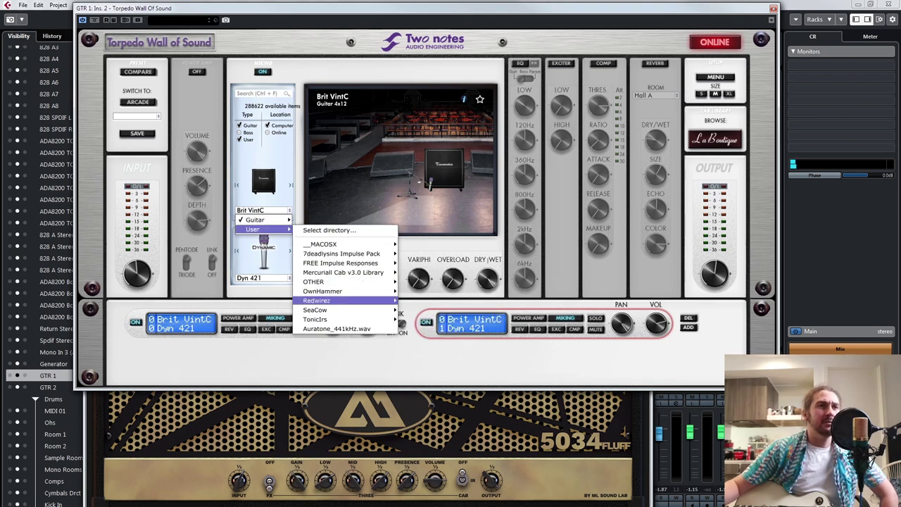
mouse_move(315, 309)
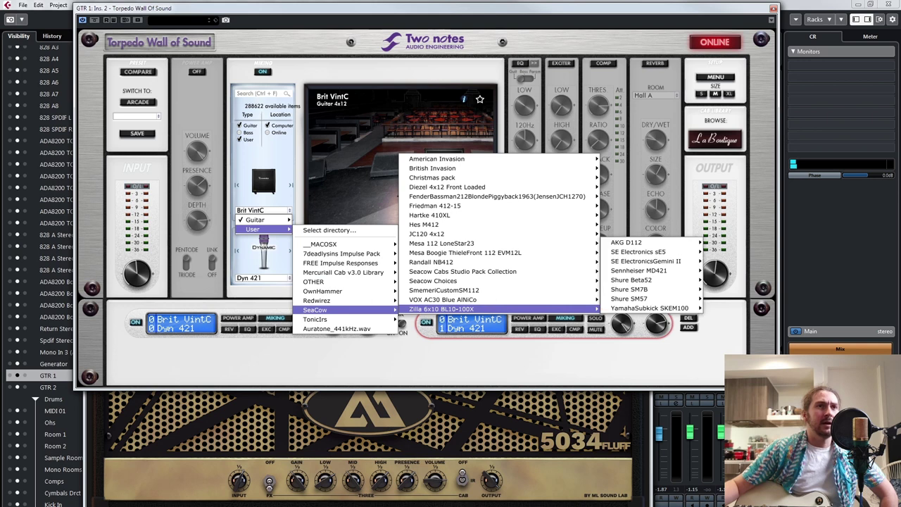
mouse_move(433, 281)
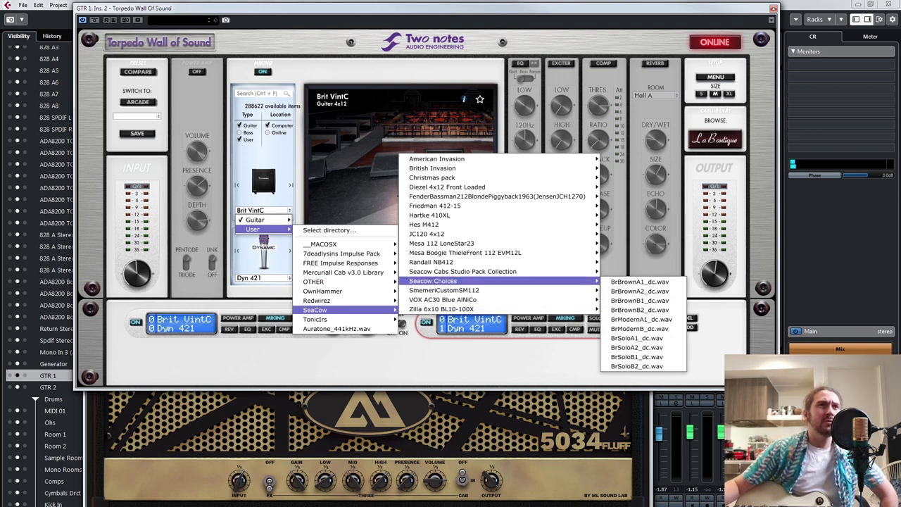
mouse_move(450, 186)
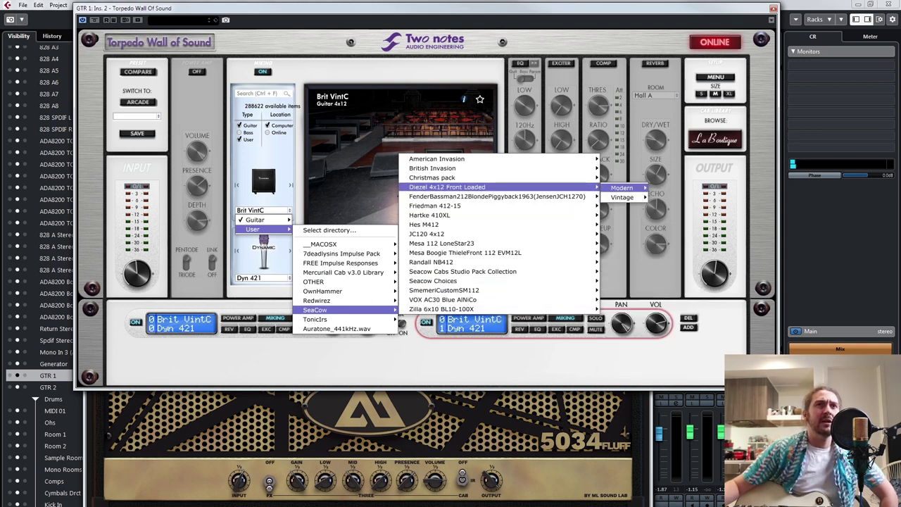
mouse_move(622, 188)
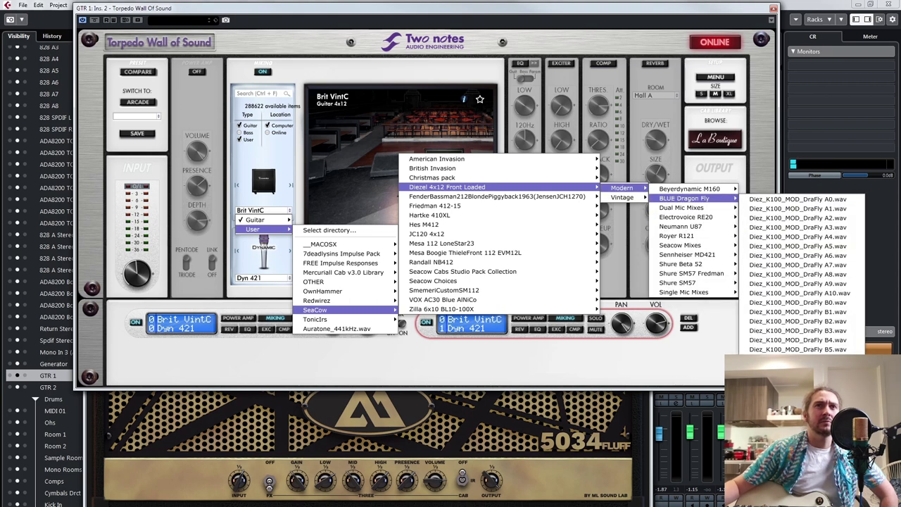
mouse_move(682, 208)
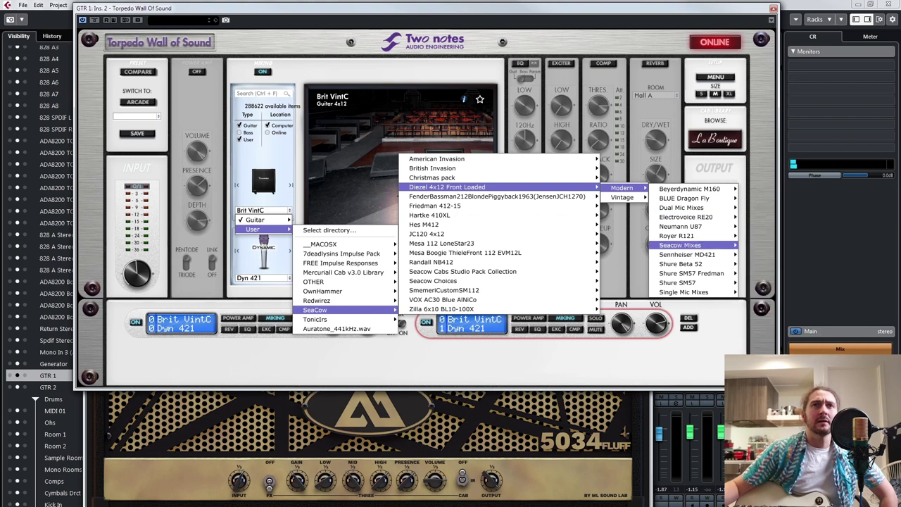
mouse_move(680, 245)
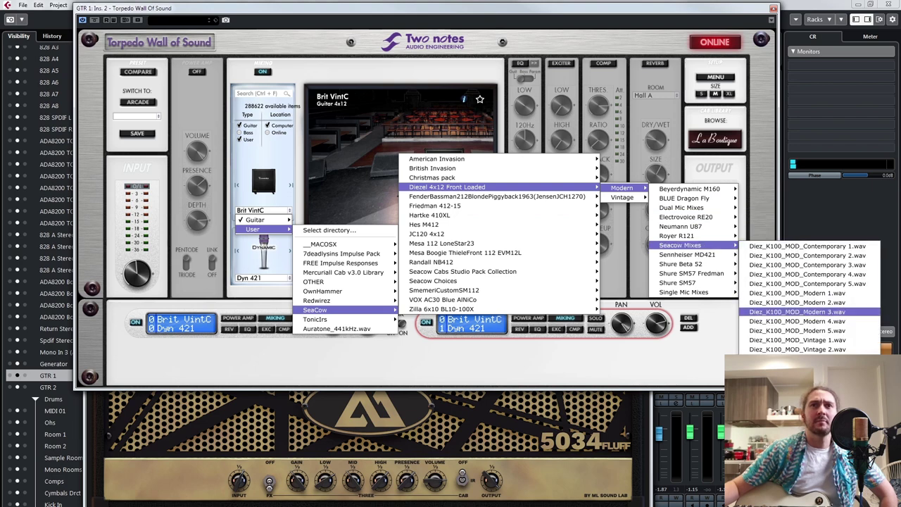
left_click(797, 311)
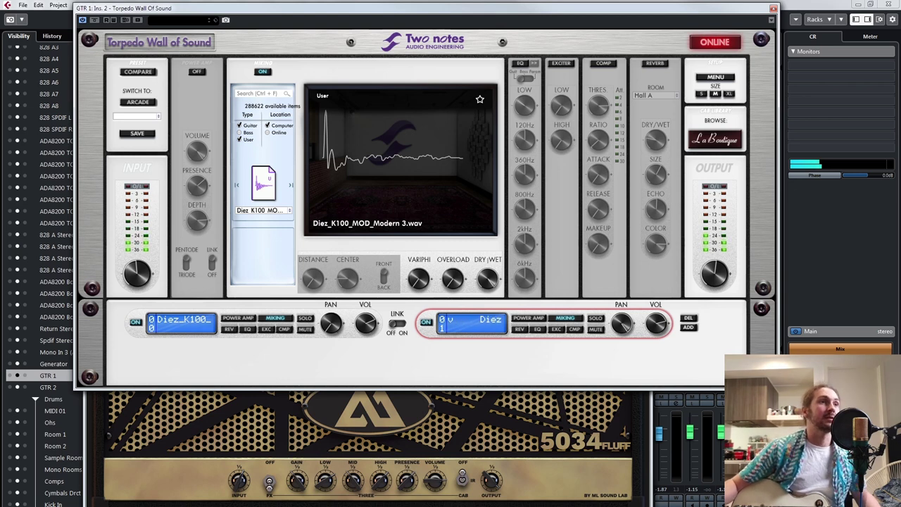
Load Diez_K100_MOD_Vintage 3.wav from SeaCow's Diezel 4x12 Front Loaded Modern Seacow Mixes into the second cabinet channel
left_click(262, 210)
mouse_move(252, 228)
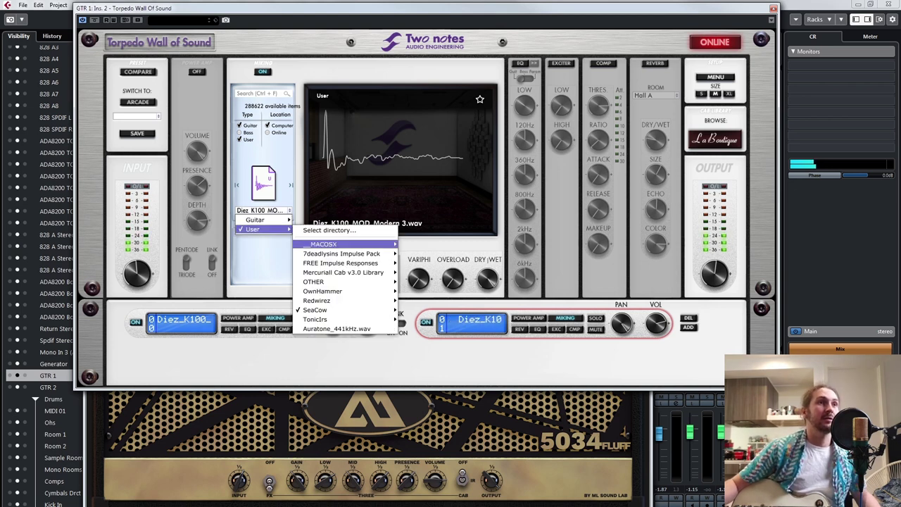
mouse_move(315, 310)
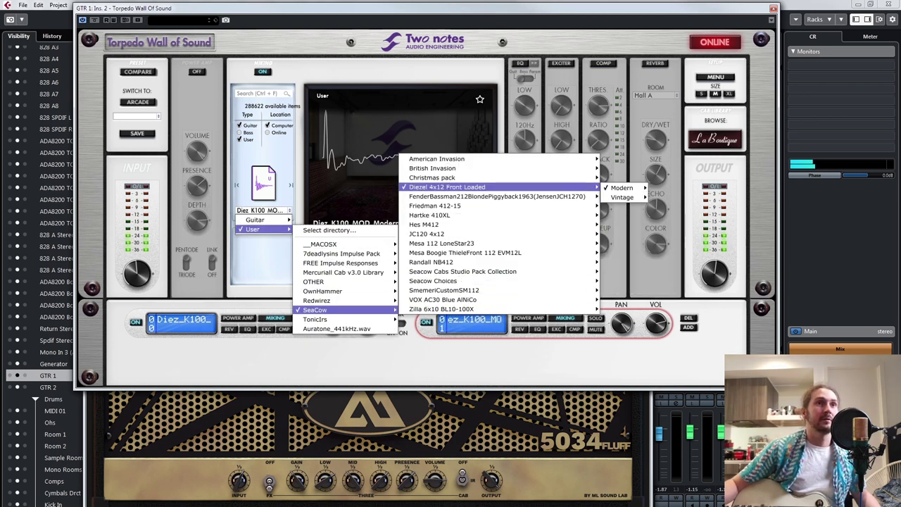
mouse_move(493, 187)
mouse_move(622, 188)
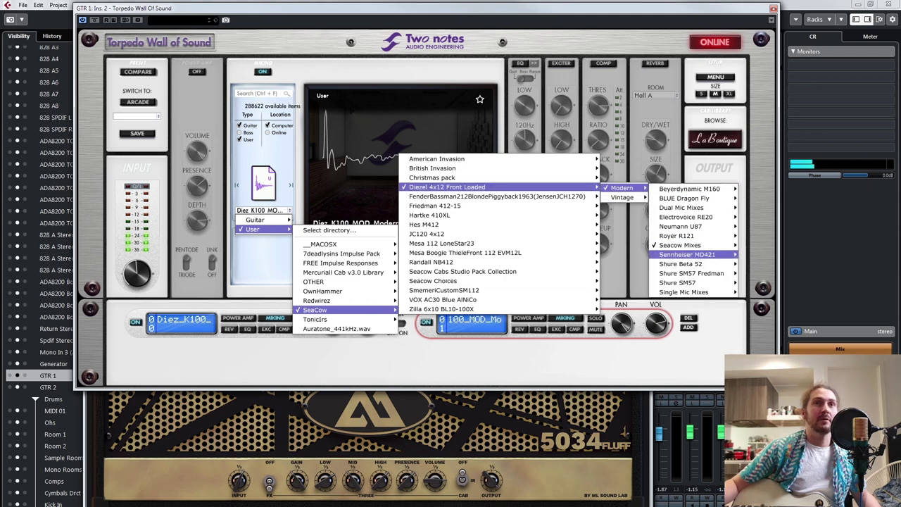
mouse_move(680, 245)
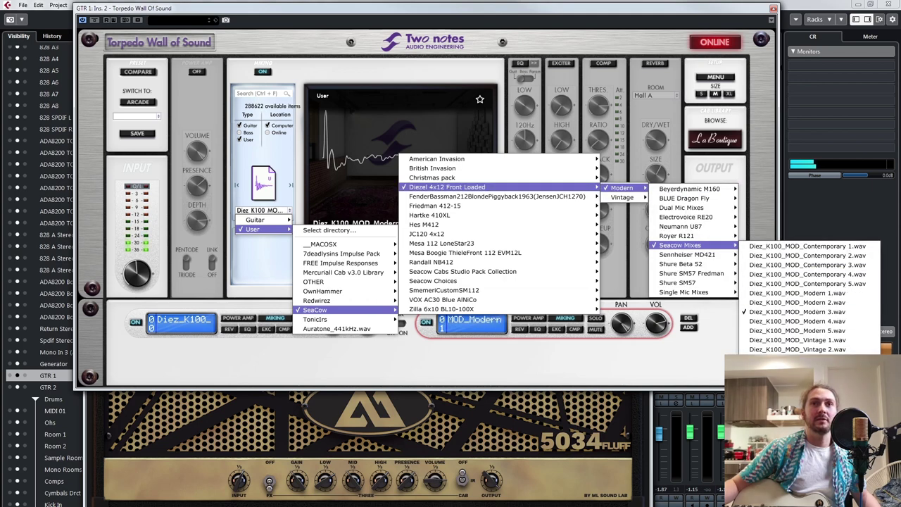
left_click(798, 359)
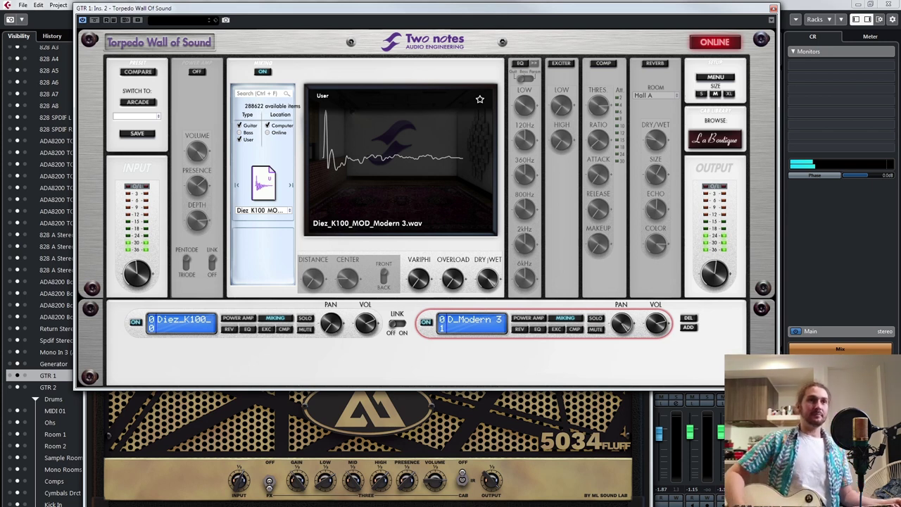
key("Down")
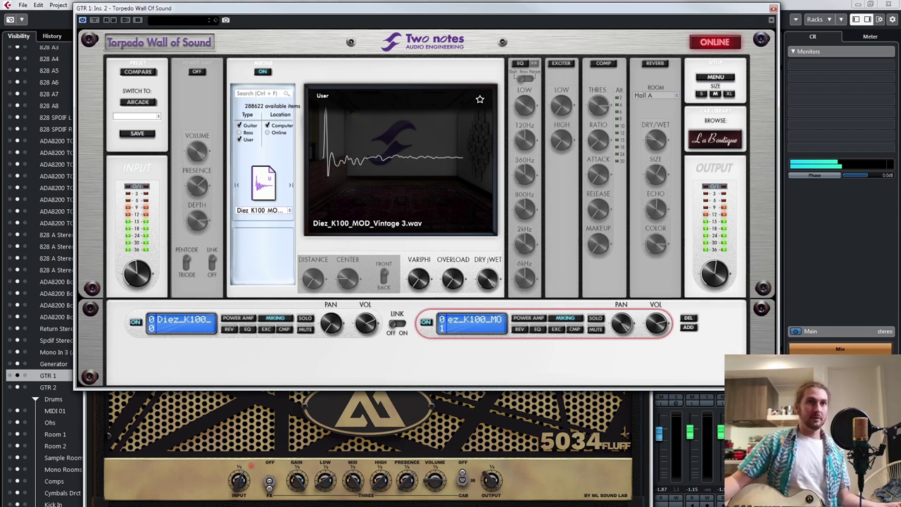
left_click(596, 319)
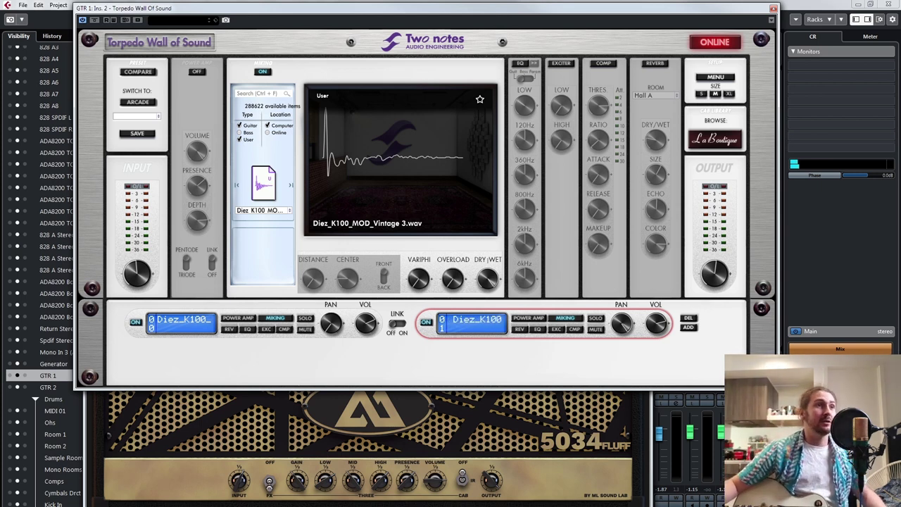
Load RoyerR121 1_dc.wav from SeaCow's FenderBassman212BlondePiggyback1963(JensenJCH1270) RoyerR121 folder into the second cabinet channel
left_click(263, 210)
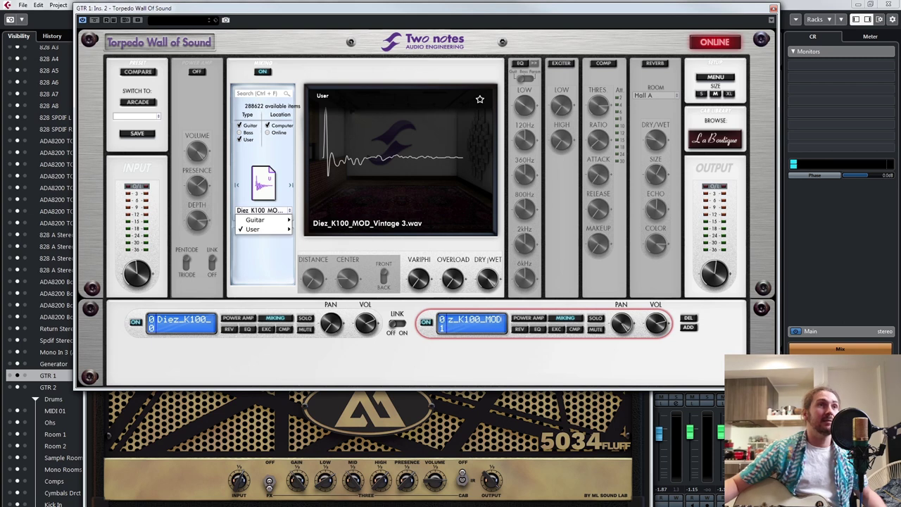
mouse_move(263, 229)
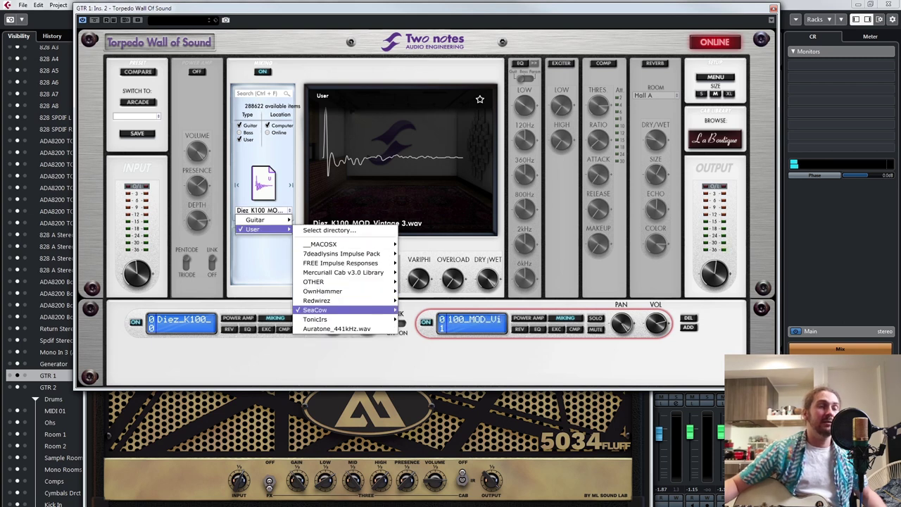
mouse_move(315, 309)
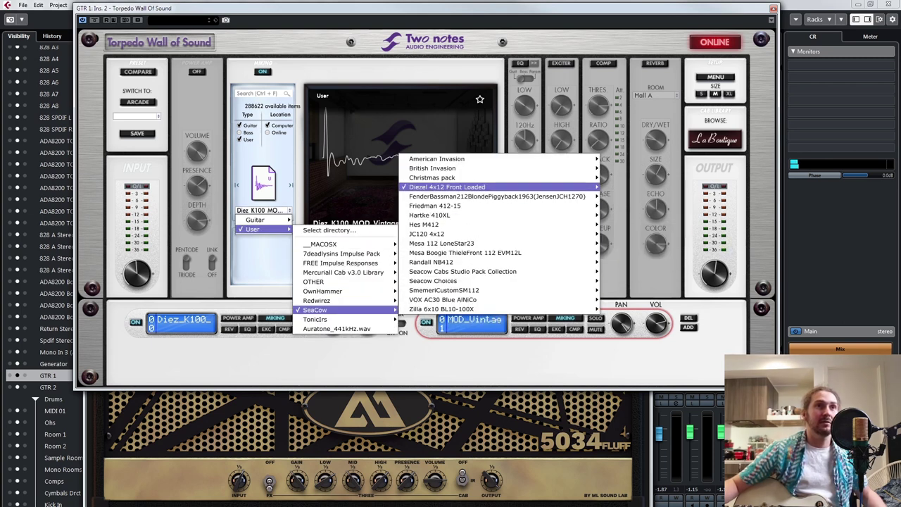
mouse_move(496, 196)
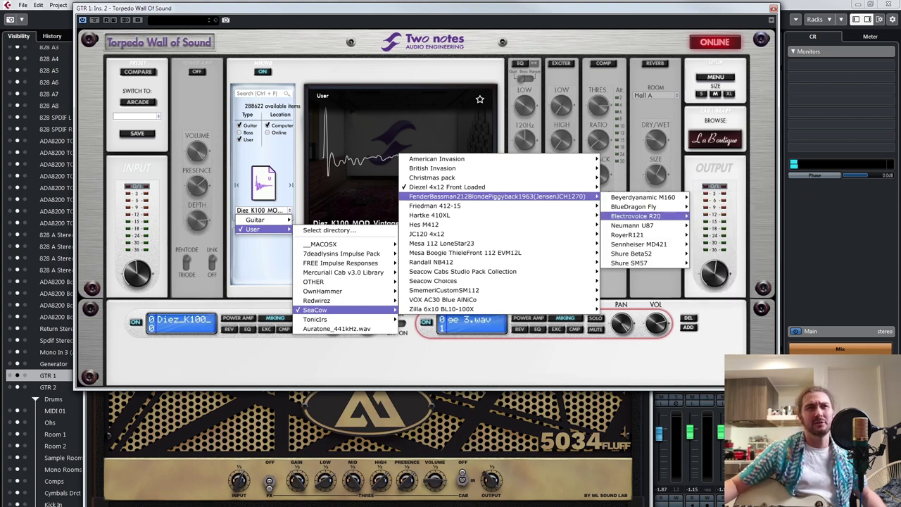
mouse_move(631, 225)
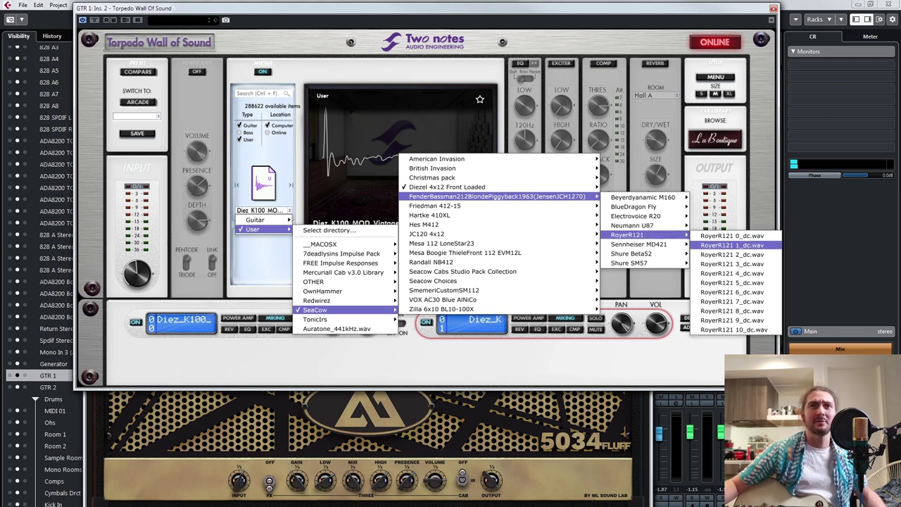
left_click(736, 245)
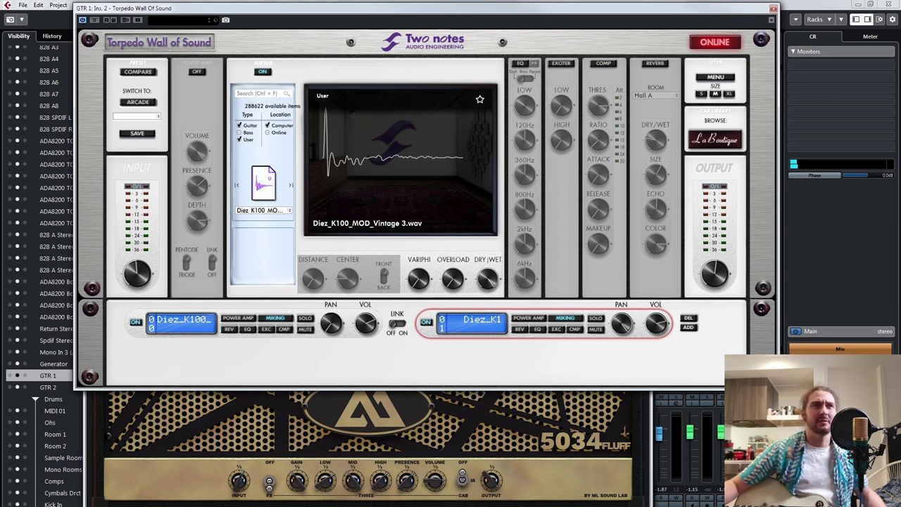
left_click(291, 185)
Solo the second cabinet channel for auditioning, and centre its pan at 0
left_click(595, 318)
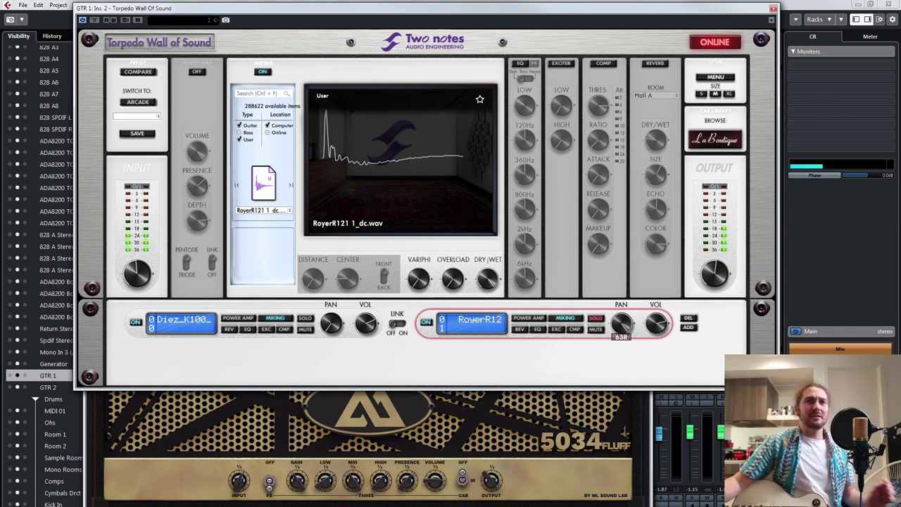
double_click(620, 323)
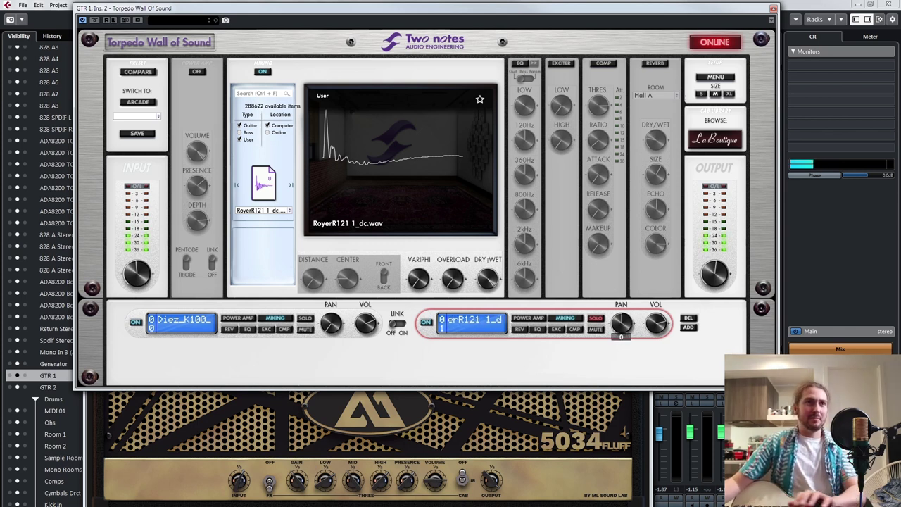
left_click(330, 323)
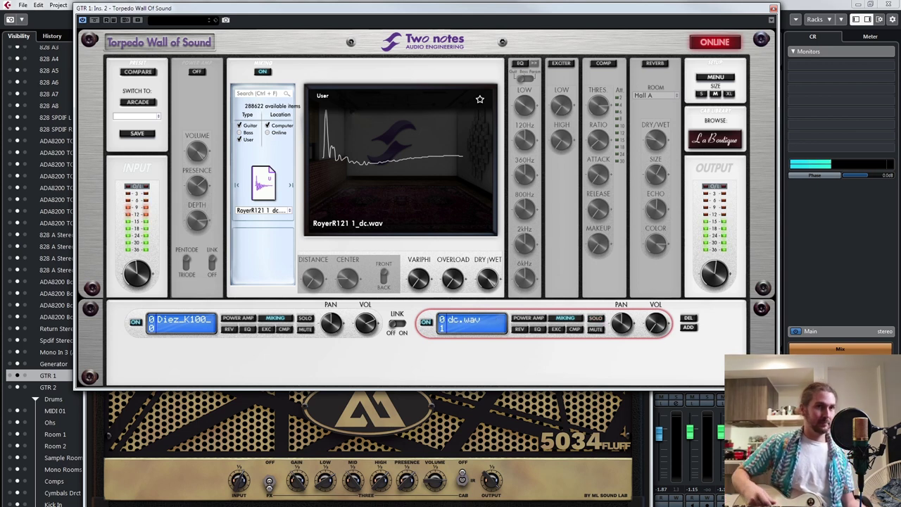
Adjust the second cabinet channel's volume to balance the RoyerR121 impulse response against the Diezel cabinet
left_click_drag(656, 324, 656, 273)
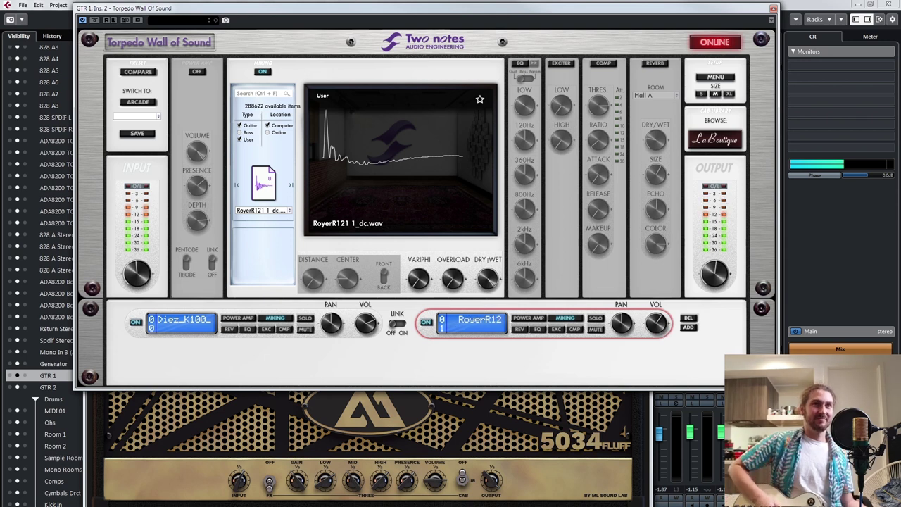
left_click_drag(656, 324, 656, 373)
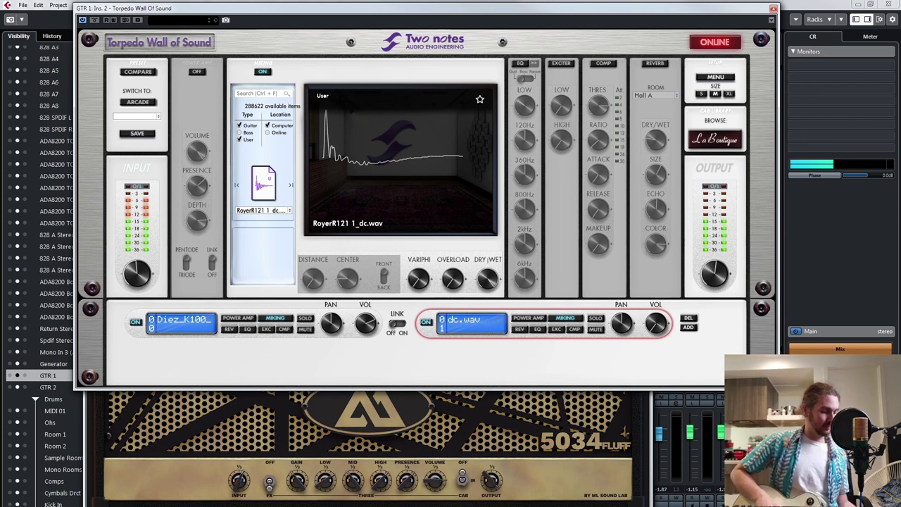
left_click_drag(656, 323, 656, 280)
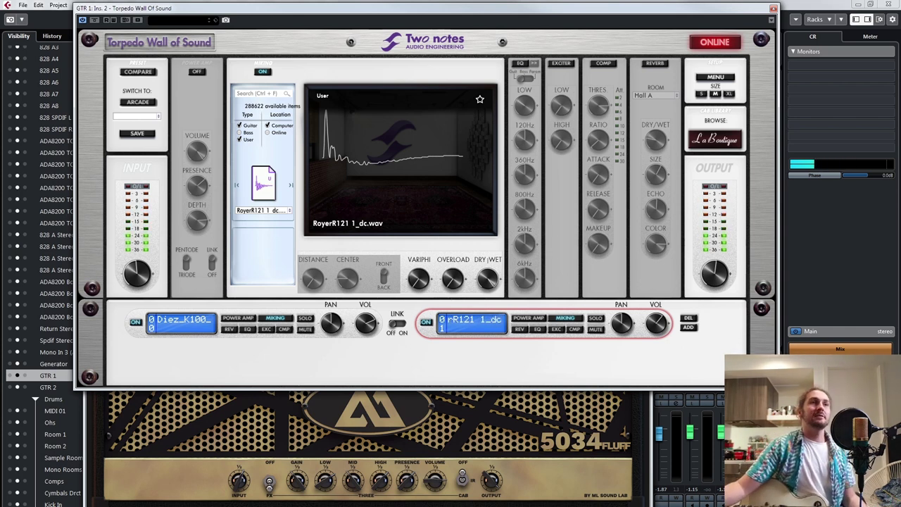
Examine SeaCow's user impulse response folders for the second channel, including Seacow Cabs Studio Pack Collection, Christmas pack and Hartke 410XL
left_click(263, 210)
mouse_move(253, 229)
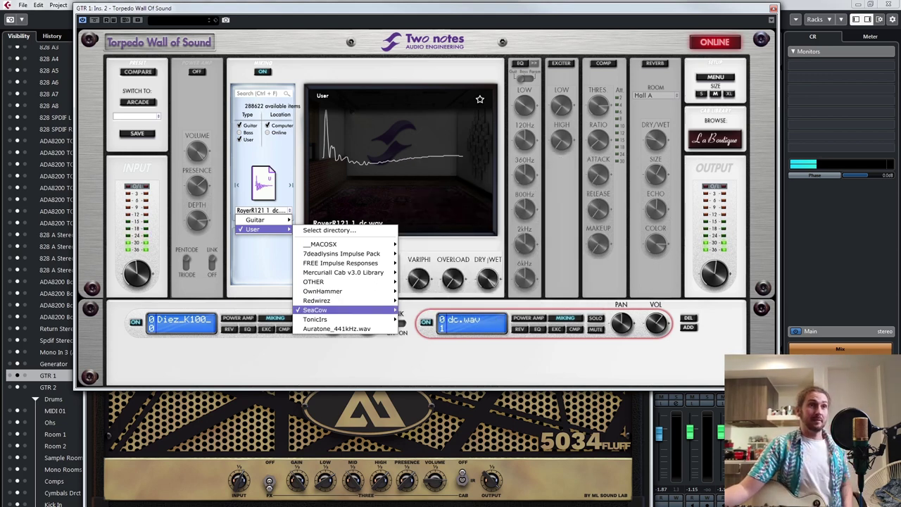
mouse_move(324, 309)
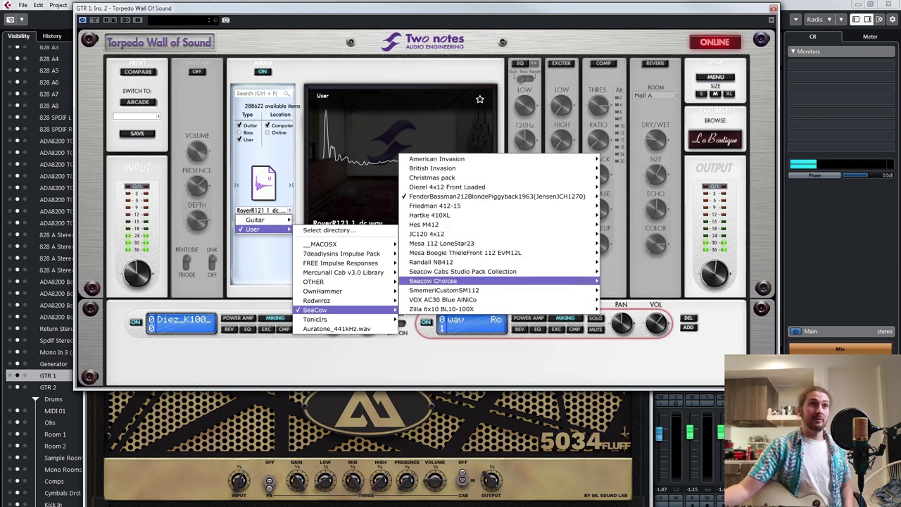
mouse_move(493, 271)
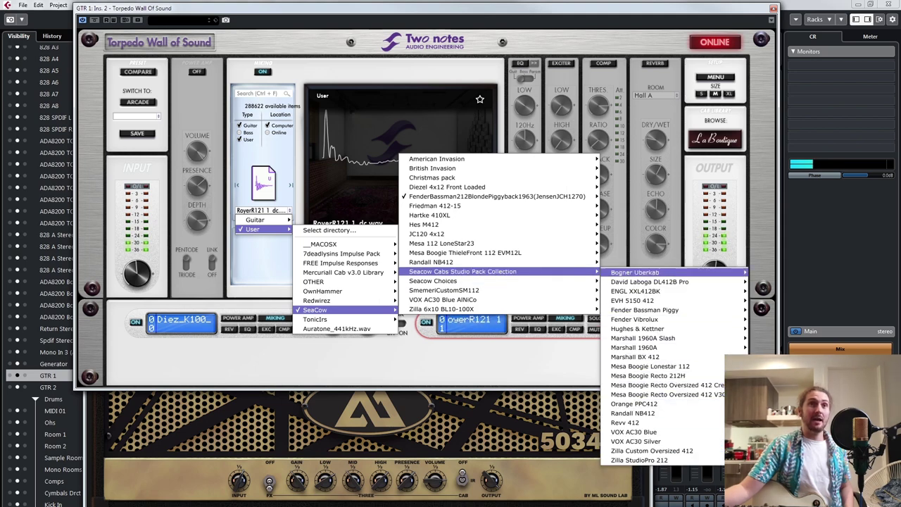
mouse_move(432, 177)
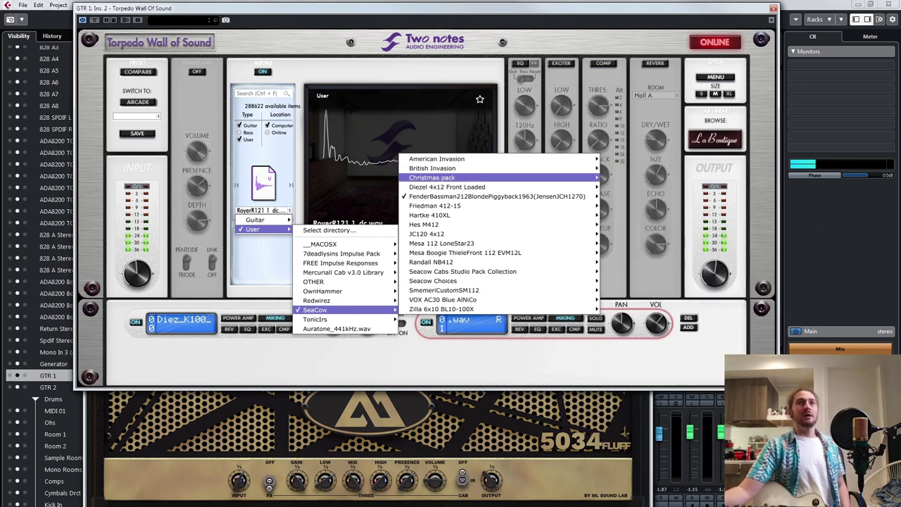
mouse_move(637, 178)
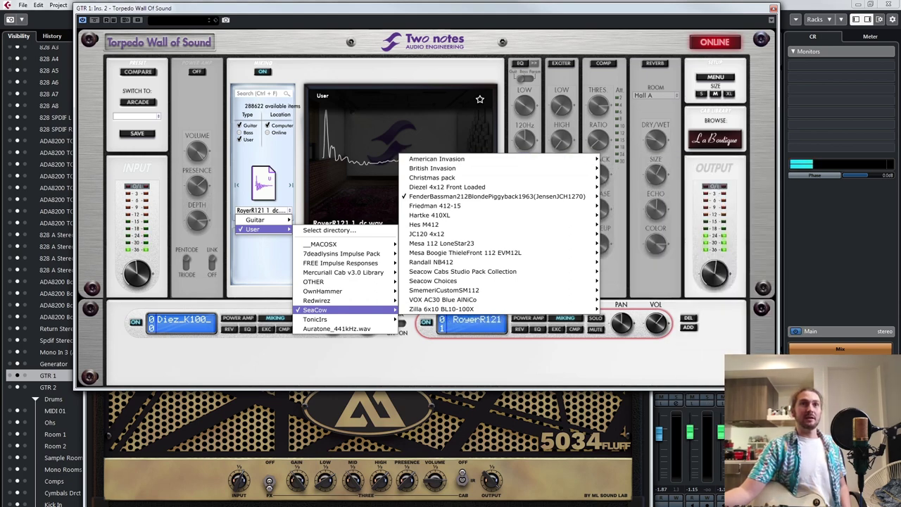
mouse_move(478, 216)
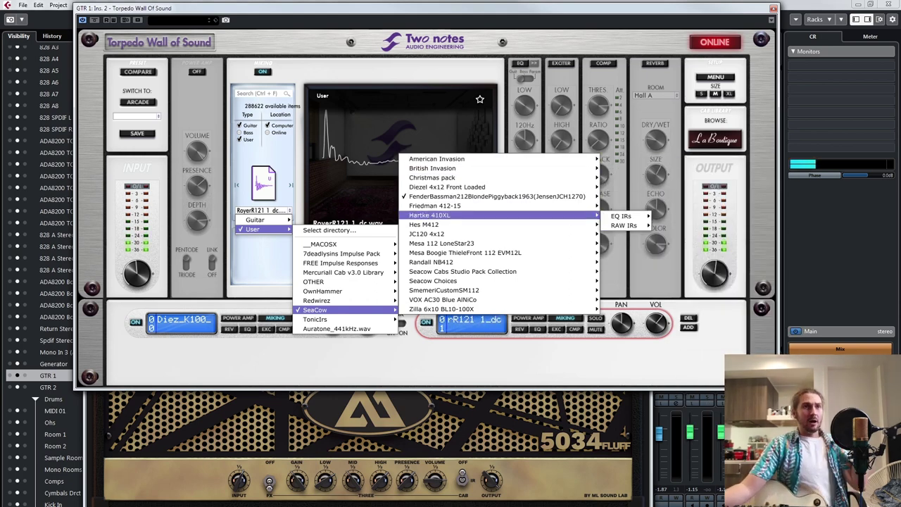